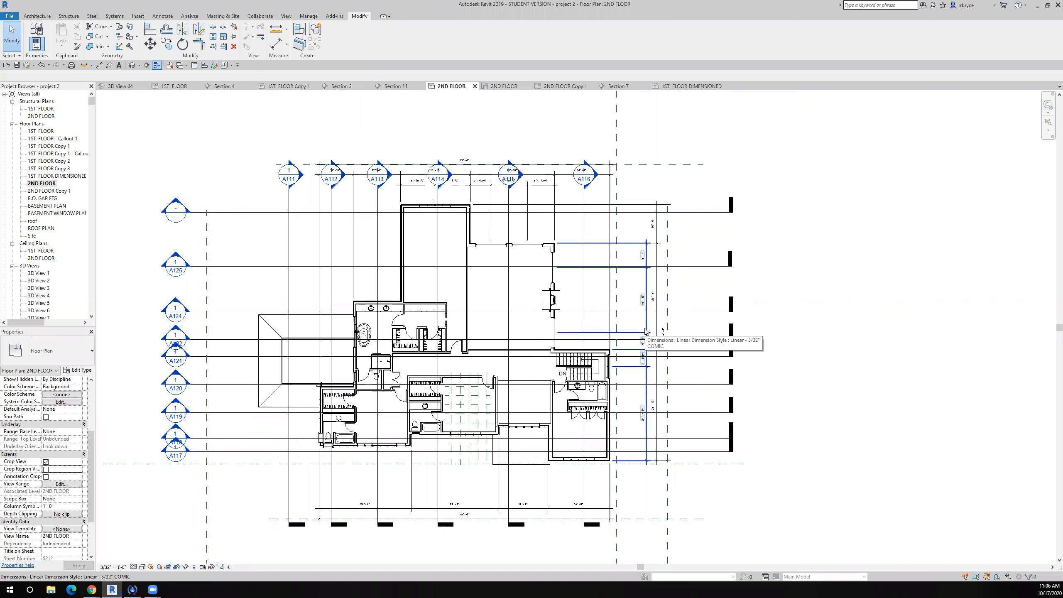
# Start an aligned dimension string along the lower facade, from the leftmost exterior wall face to the adjacent bathroom window's centre.
pyautogui.scroll(-3, 602, 475)
pyautogui.scroll(1, 555, 473)
pyautogui.scroll(5, 555, 473)
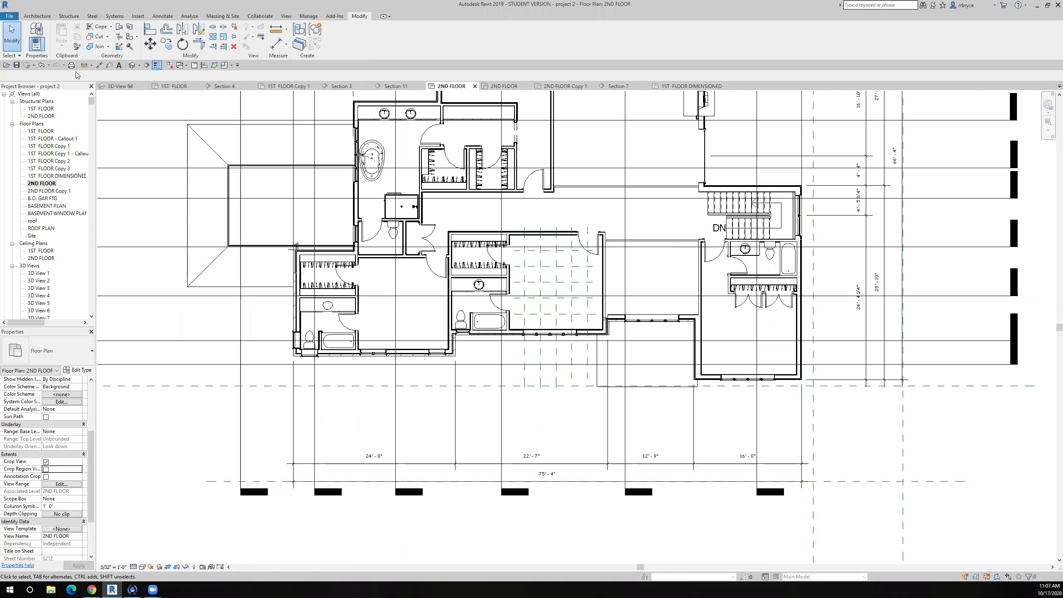
pyautogui.click(99, 66)
pyautogui.scroll(2, 272, 335)
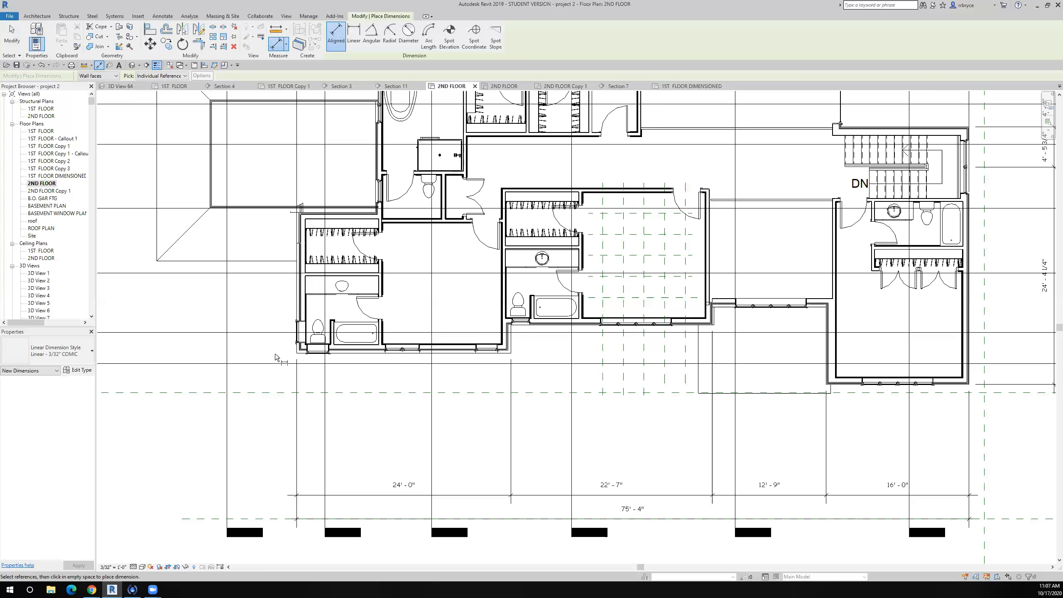
pyautogui.click(300, 290)
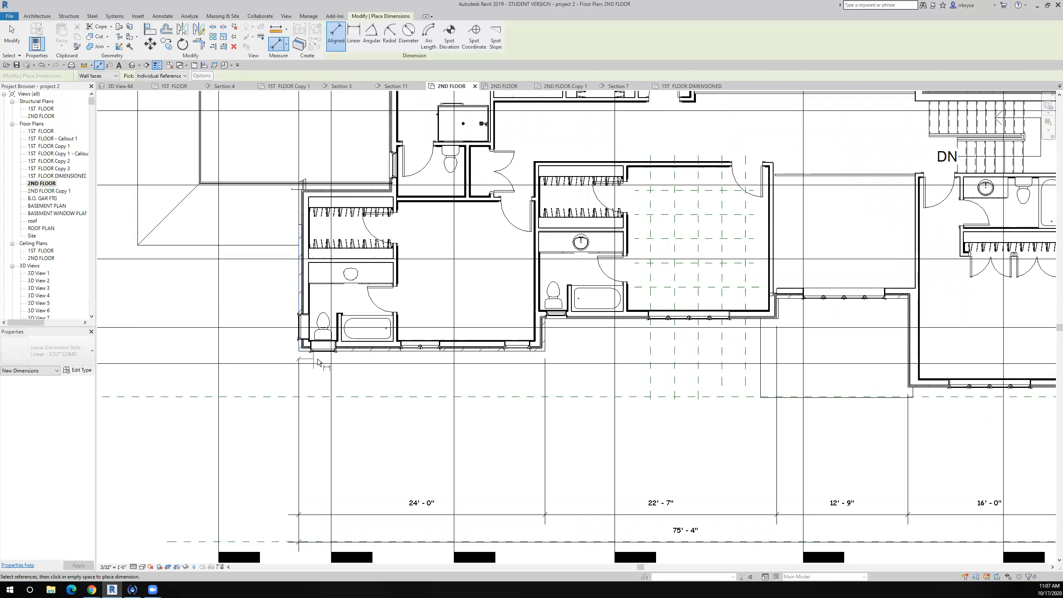
pyautogui.click(322, 354)
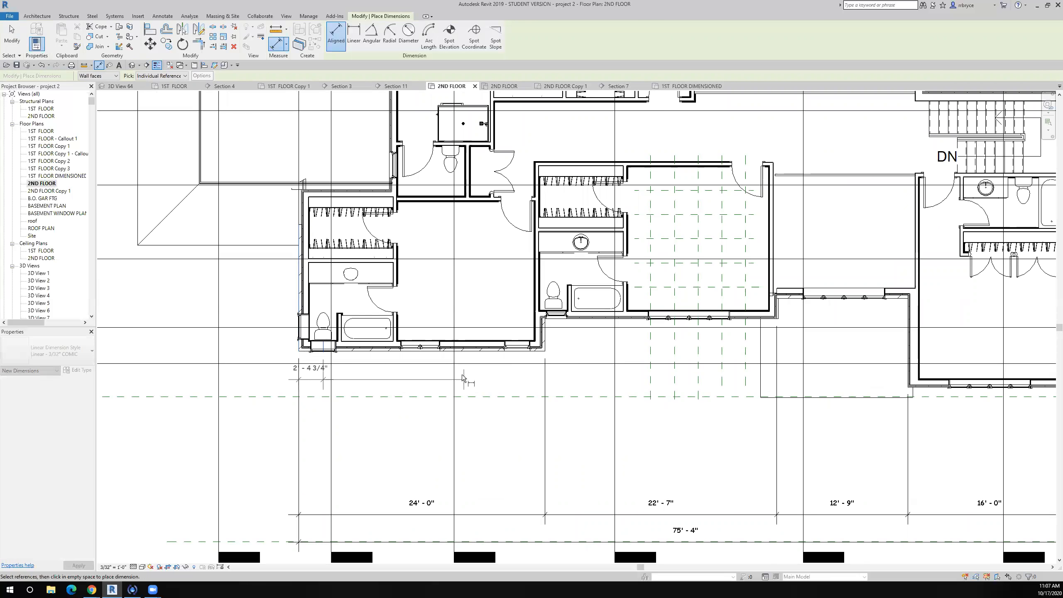
# Extend the string to the centres of the left bedroom's double and single windows and to the face of the adjoining wall jog.
pyautogui.scroll(3, 421, 359)
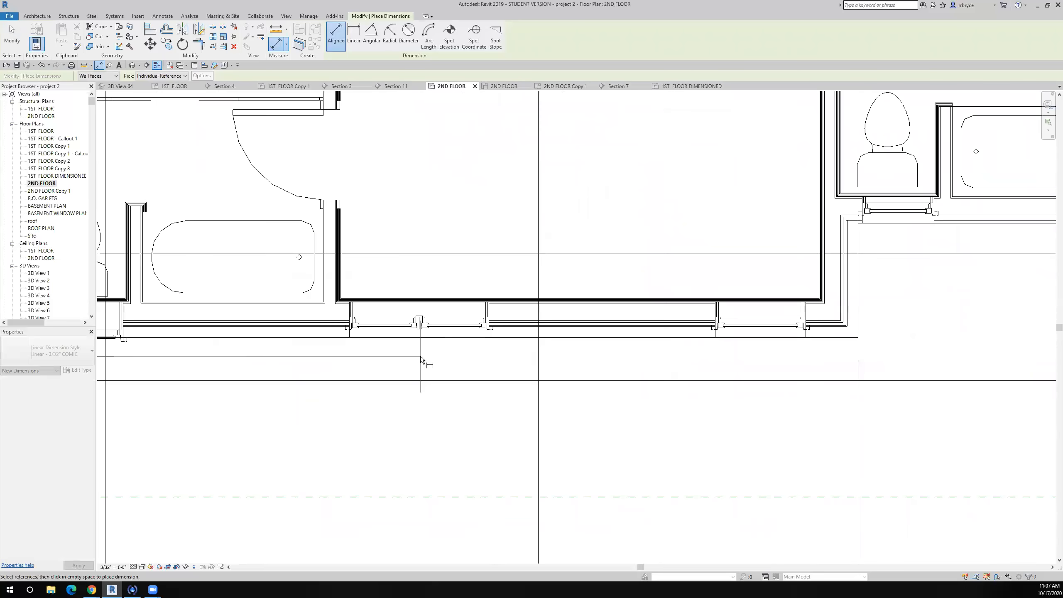
pyautogui.scroll(3, 420, 325)
pyautogui.click(420, 305)
pyautogui.scroll(-3, 417, 333)
pyautogui.scroll(3, 560, 303)
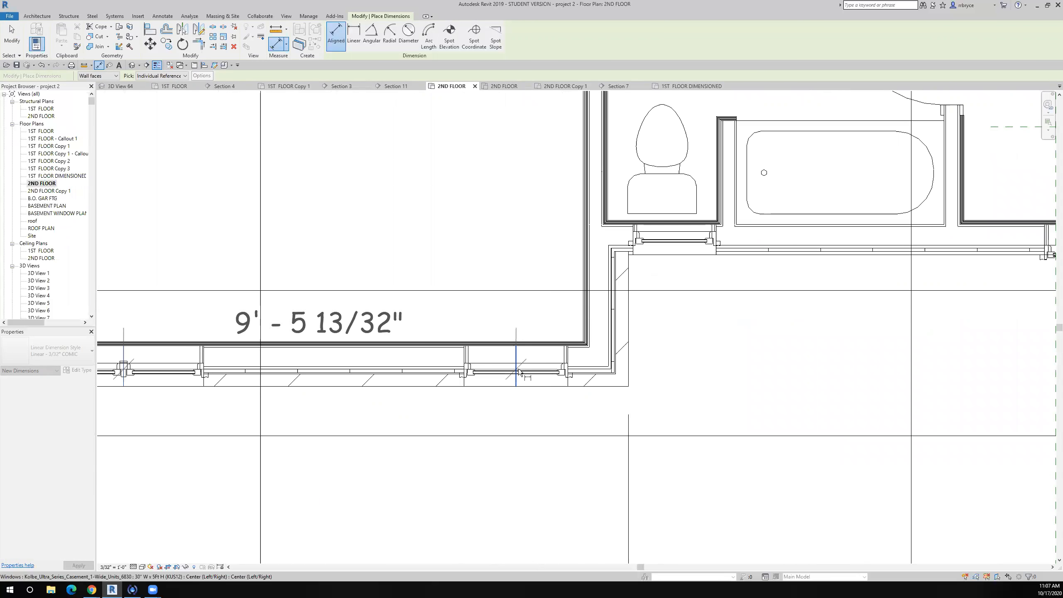
pyautogui.click(626, 346)
pyautogui.scroll(-3, 632, 322)
pyautogui.scroll(3, 647, 287)
# Add the middle bathroom window's centre and the centre of the middle bedroom's four-wide window to the dimension string.
pyautogui.click(648, 289)
pyautogui.scroll(-3, 660, 347)
pyautogui.moveTo(498, 369); pyautogui.dragTo(469, 366, button='middle')
pyautogui.scroll(-3, 469, 366)
pyautogui.scroll(3, 618, 337)
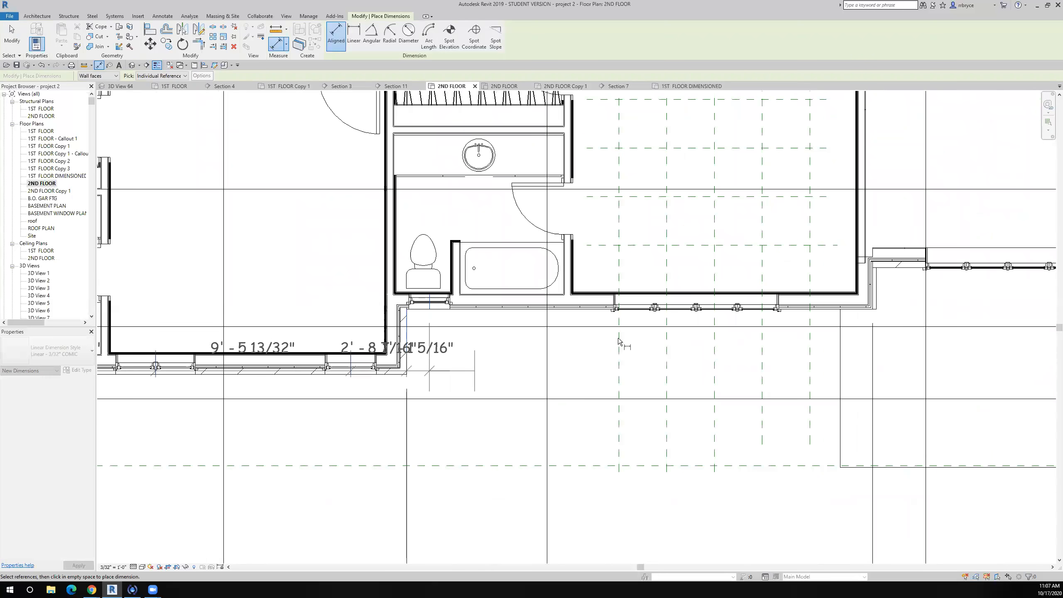
pyautogui.scroll(5, 707, 289)
pyautogui.scroll(3, 707, 288)
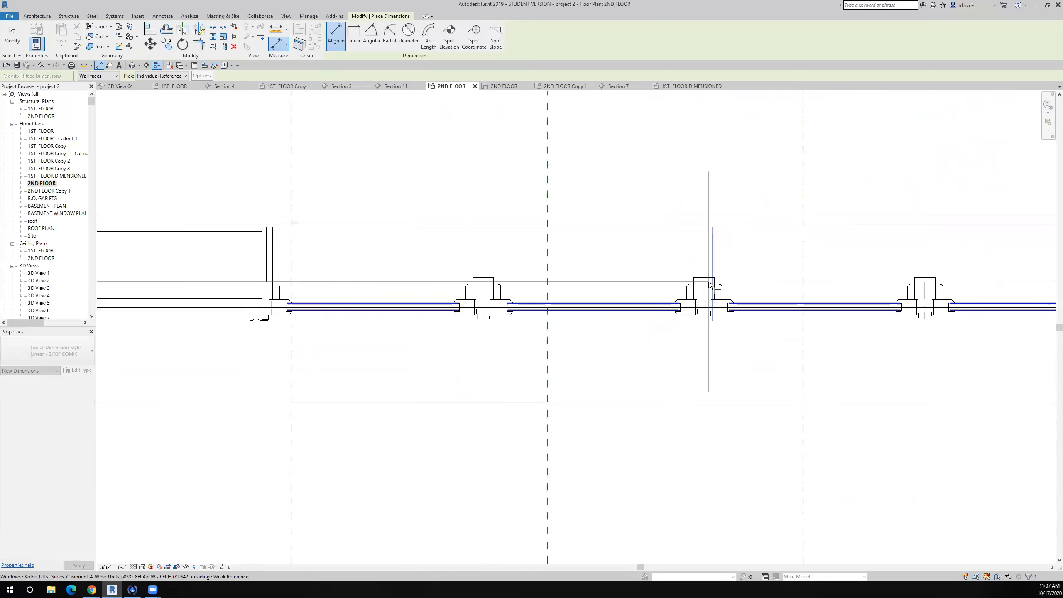
pyautogui.click(703, 298)
pyautogui.scroll(-4, 674, 365)
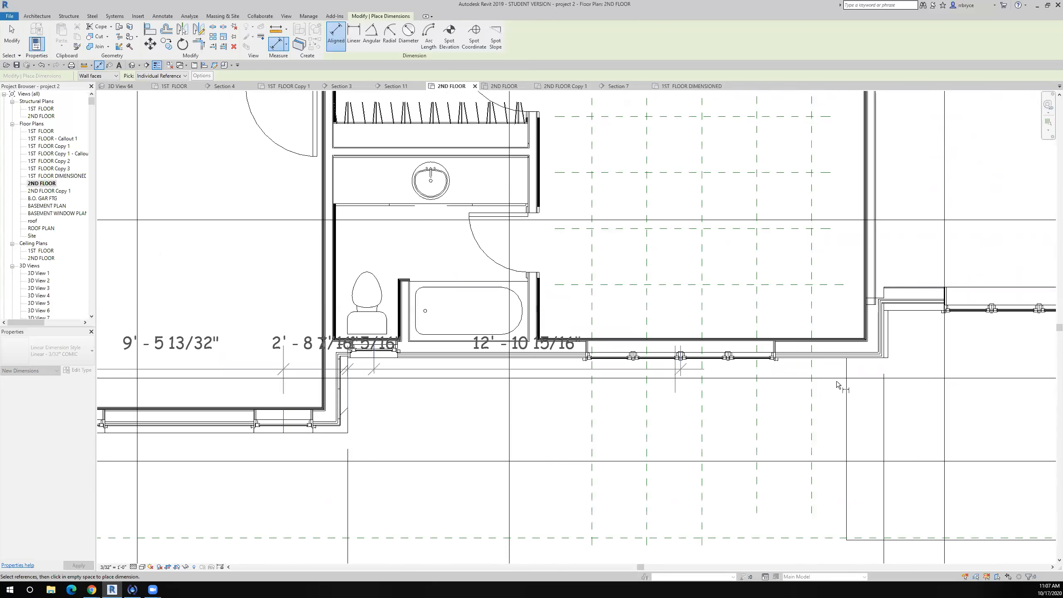
# Continue the string to the middle bedroom's outer wall face, the recessed four-wide window's centre and the right wing's side wall face.
pyautogui.moveTo(829, 385); pyautogui.dragTo(754, 362, button='middle')
pyautogui.scroll(3, 816, 314)
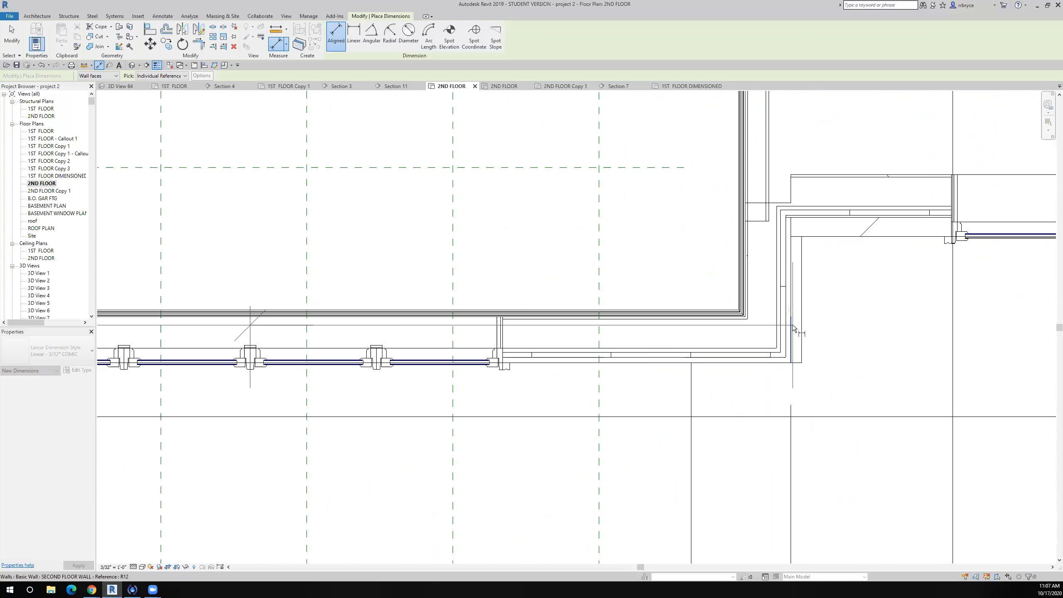
pyautogui.scroll(-4, 795, 285)
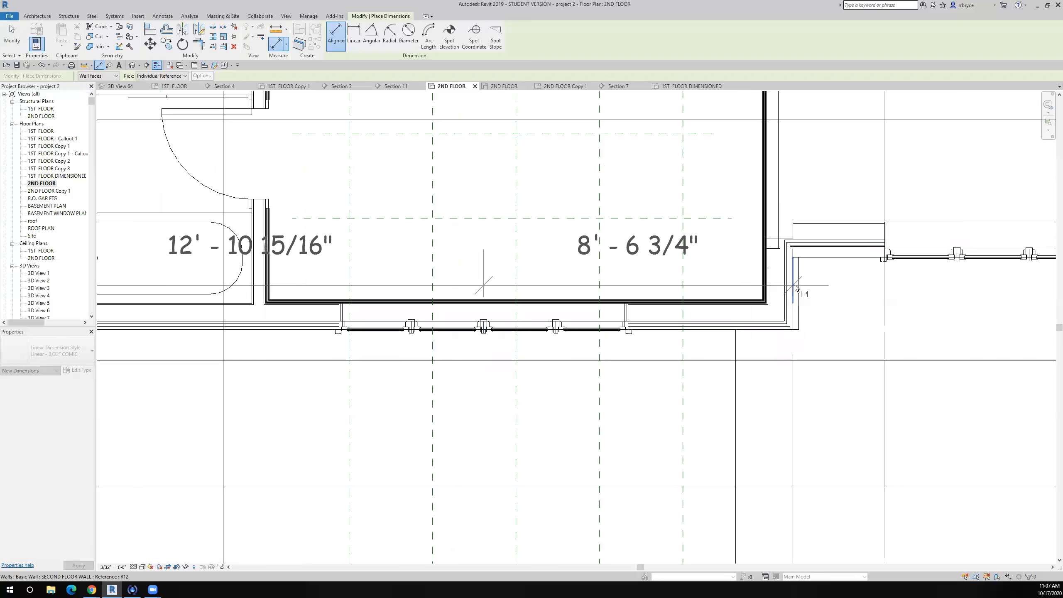
pyautogui.scroll(5, 841, 257)
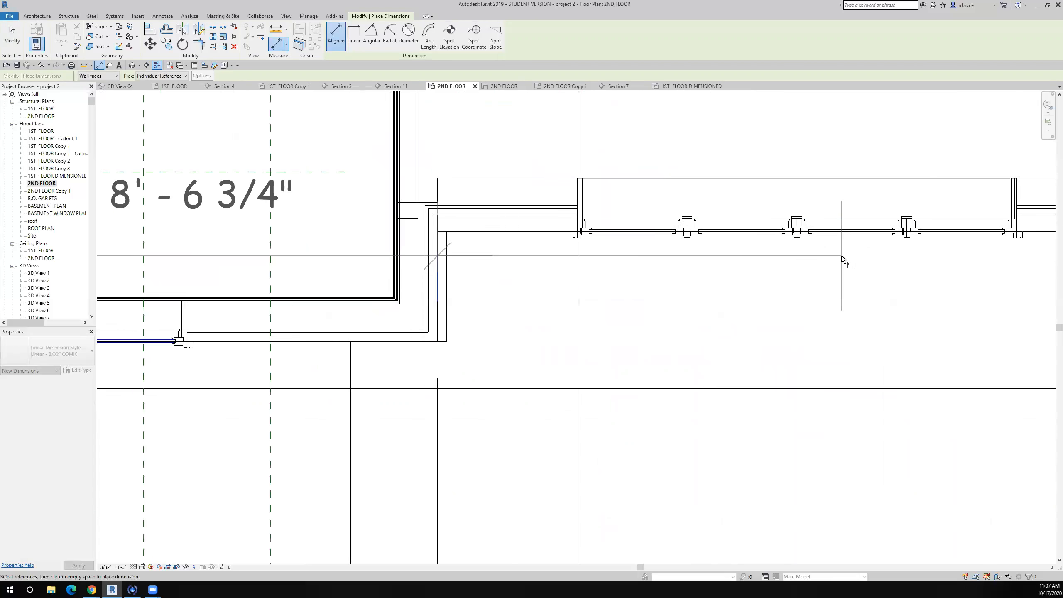
pyautogui.scroll(-5, 770, 213)
pyautogui.moveTo(748, 361); pyautogui.dragTo(690, 280, button='middle')
pyautogui.scroll(4, 907, 298)
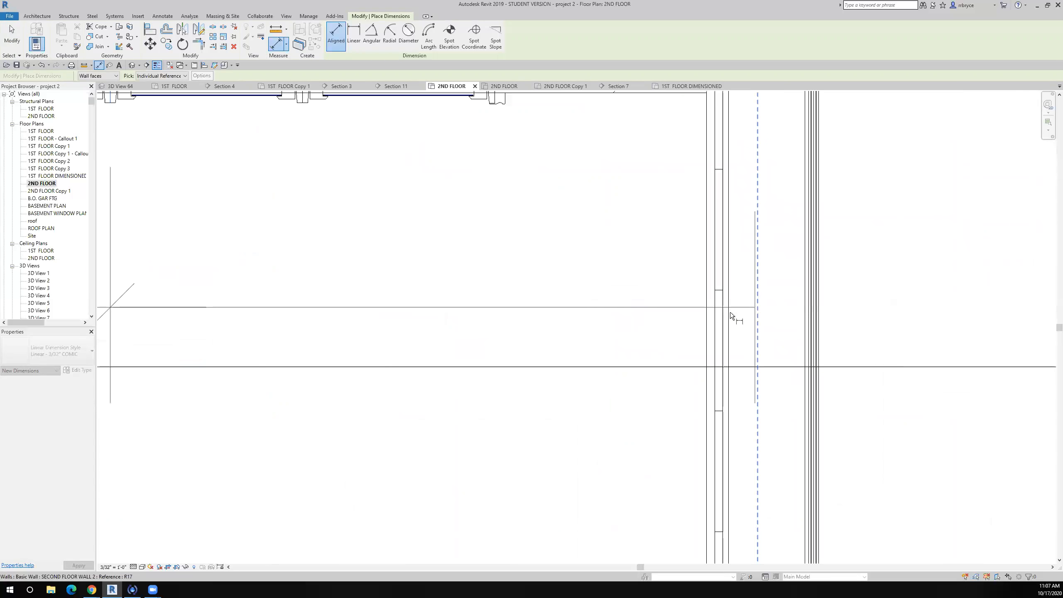
pyautogui.click(710, 316)
pyautogui.scroll(-5, 710, 315)
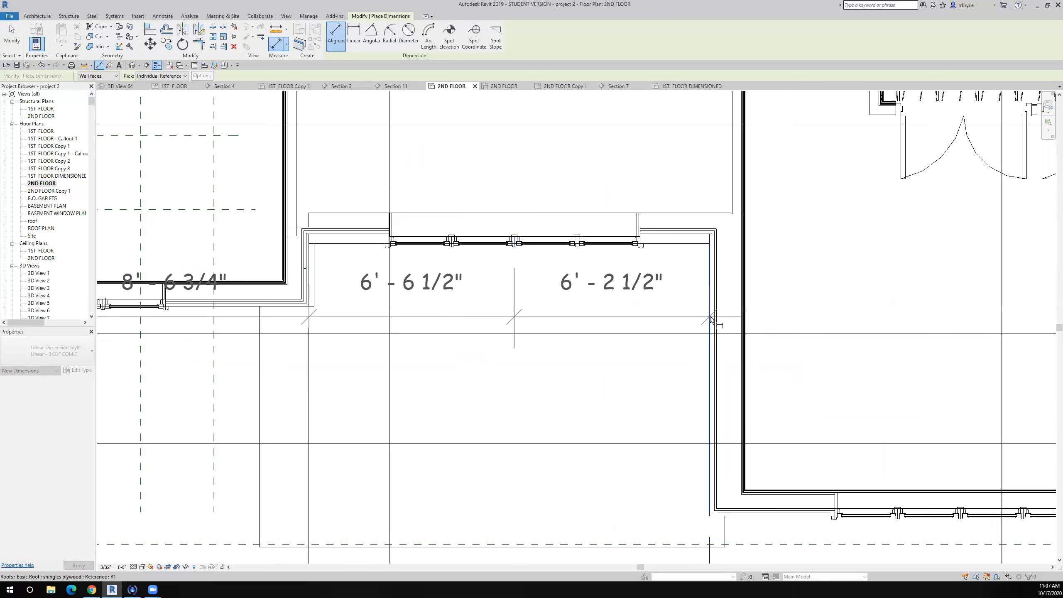
# Finish the string at the right wing's window centre and far exterior wall face, placing it between the facade and the existing dimensions.
pyautogui.scroll(6, 852, 423)
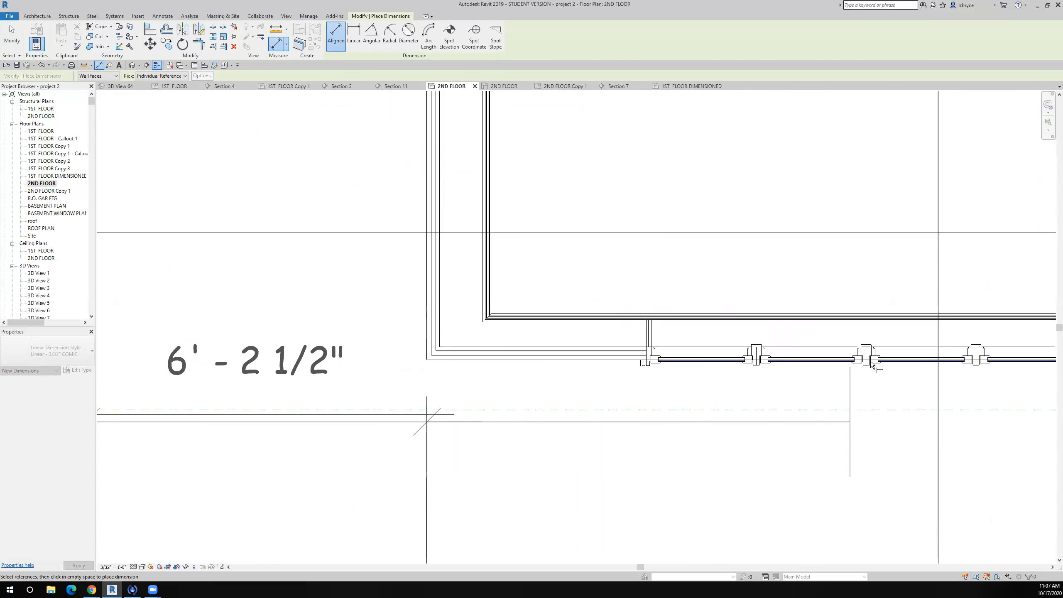
pyautogui.click(863, 356)
pyautogui.scroll(-5, 864, 356)
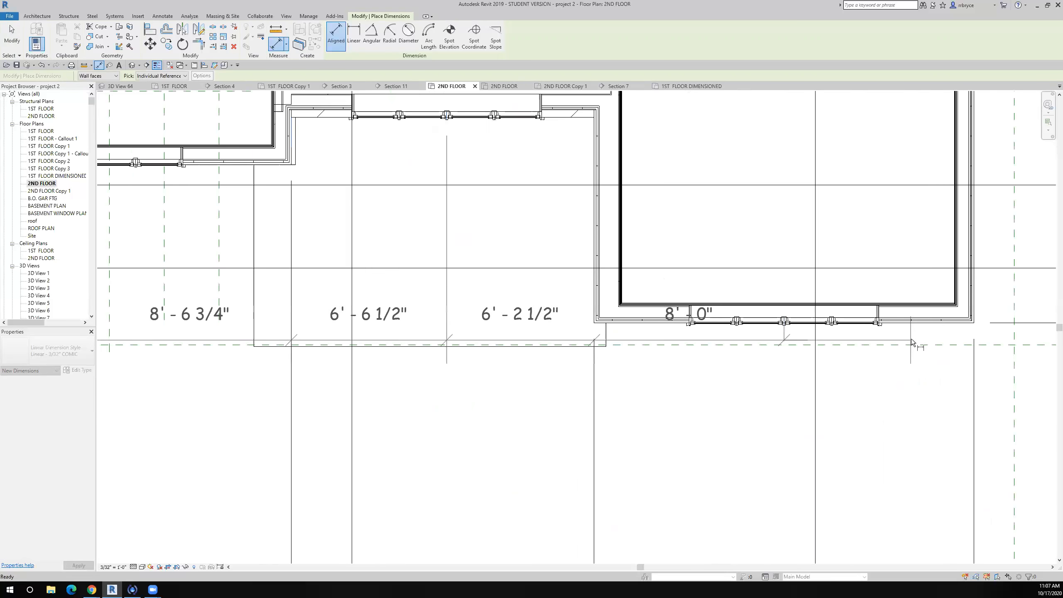
pyautogui.click(976, 292)
pyautogui.scroll(-7, 962, 324)
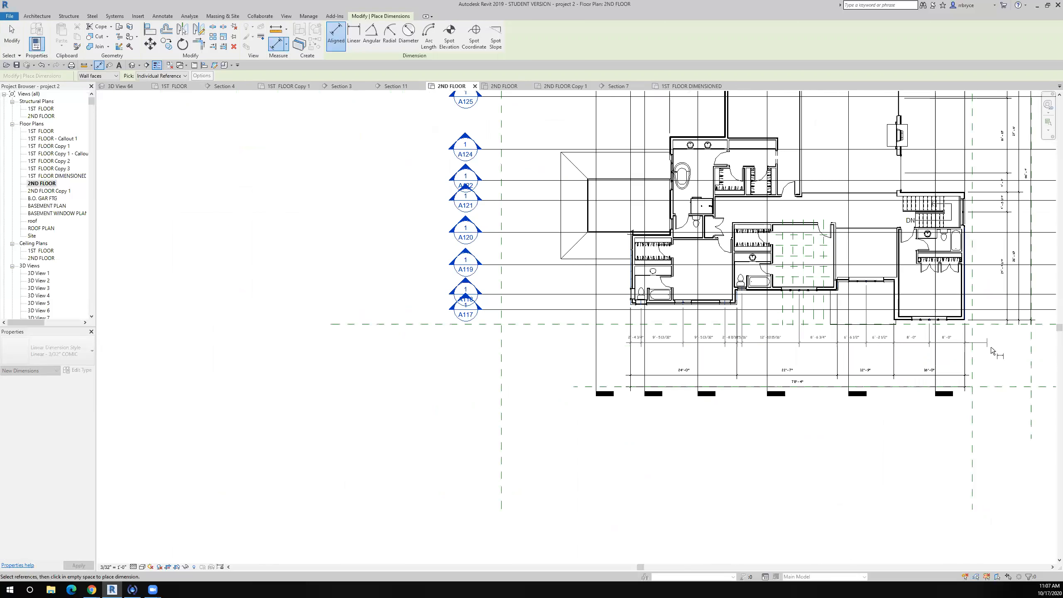
pyautogui.click(990, 369)
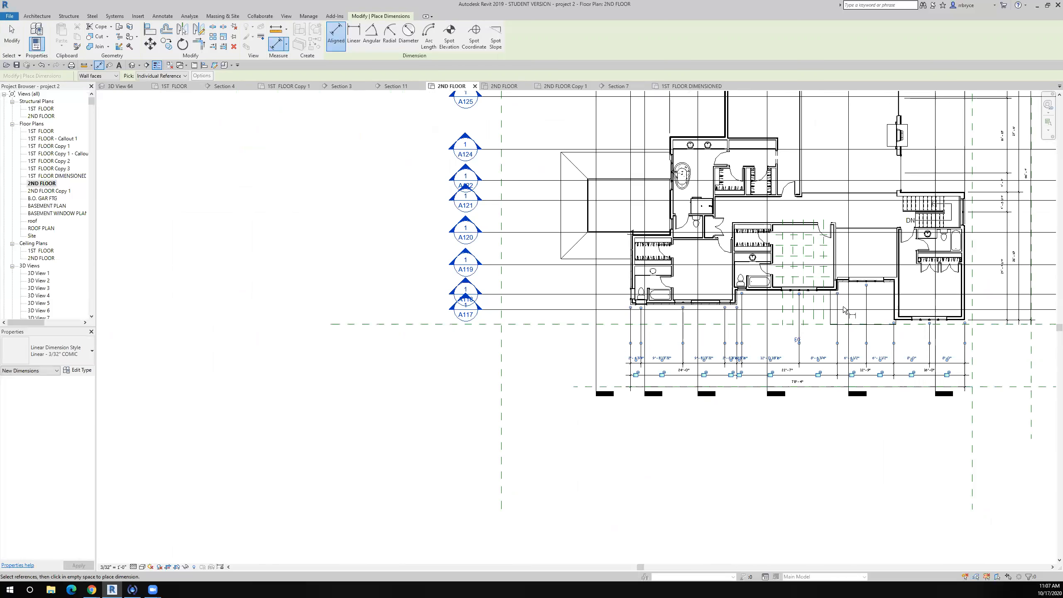
# Dimension the overall building depth from the right wing's lower wall to the topmost wall, placing it along the plan's left reference plane.
pyautogui.scroll(6, 842, 285)
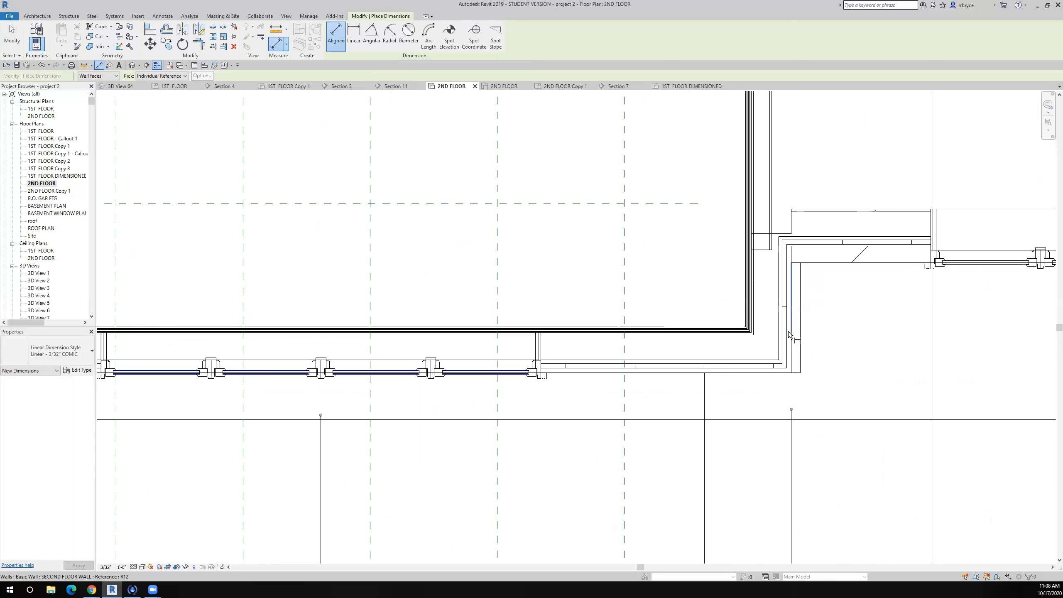
pyautogui.scroll(-5, 800, 338)
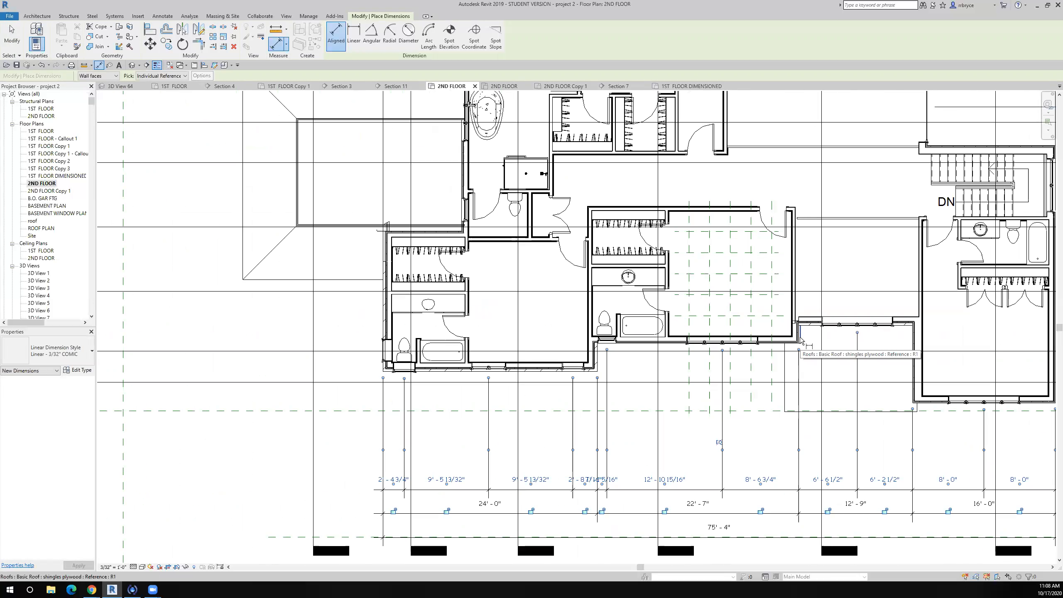
pyautogui.scroll(-3, 801, 340)
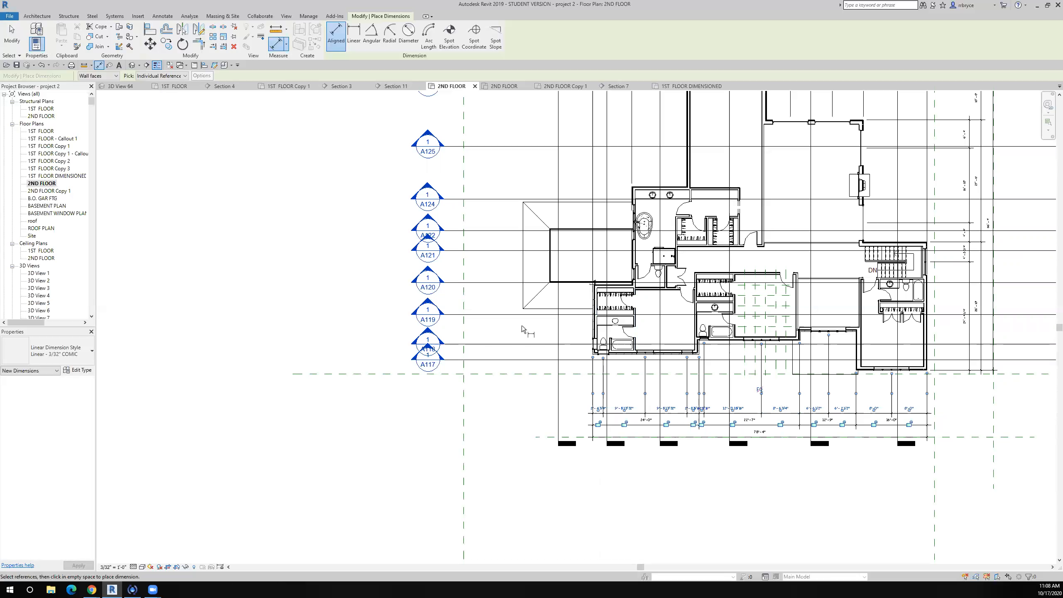
pyautogui.scroll(-3, 521, 327)
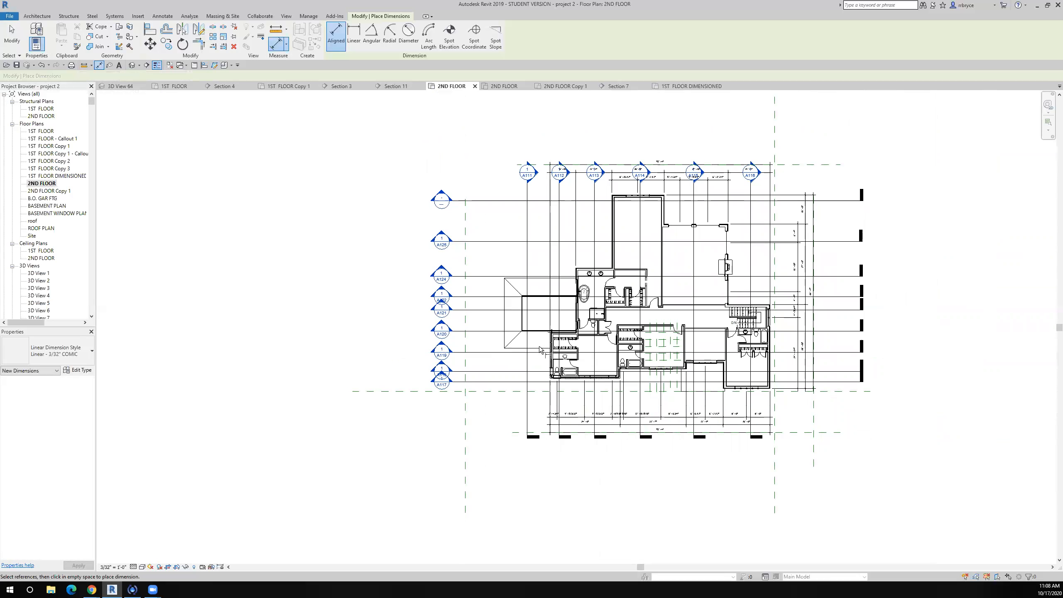
pyautogui.scroll(3, 607, 364)
pyautogui.scroll(2, 866, 363)
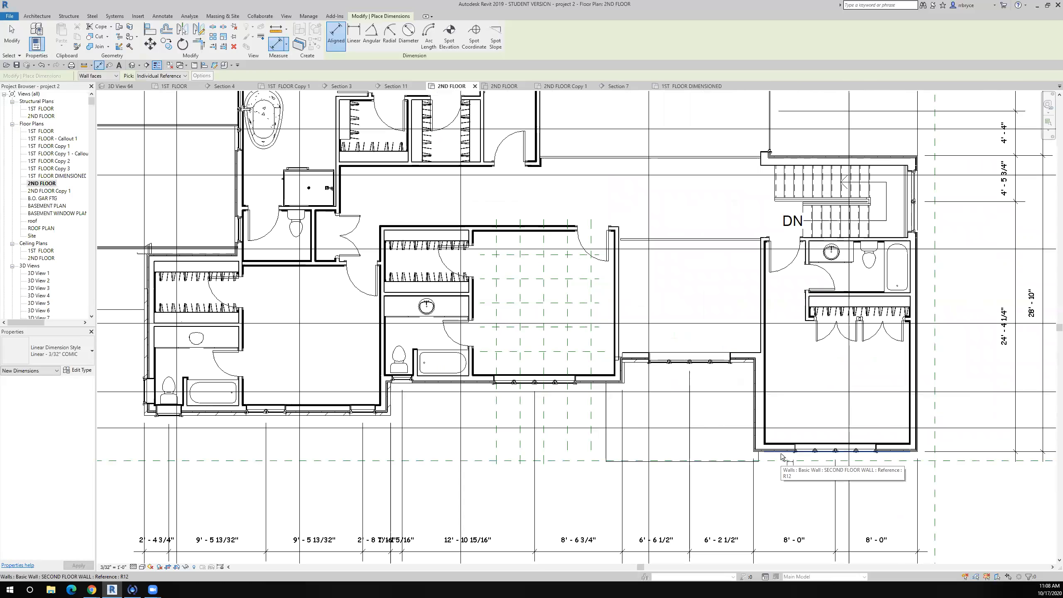
pyautogui.scroll(-2, 783, 457)
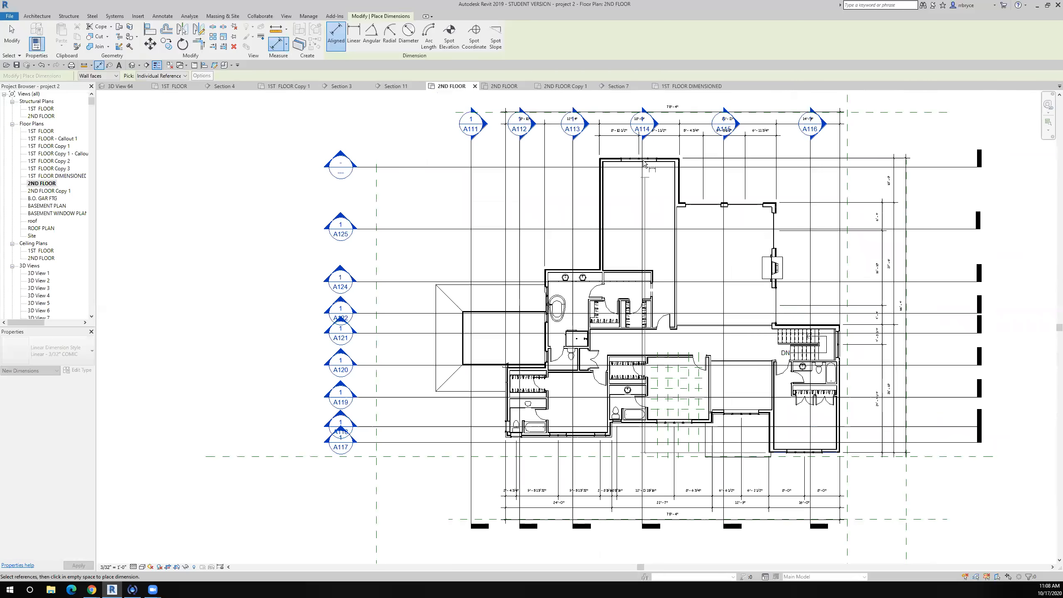
pyautogui.scroll(2, 642, 145)
pyautogui.scroll(1, 596, 176)
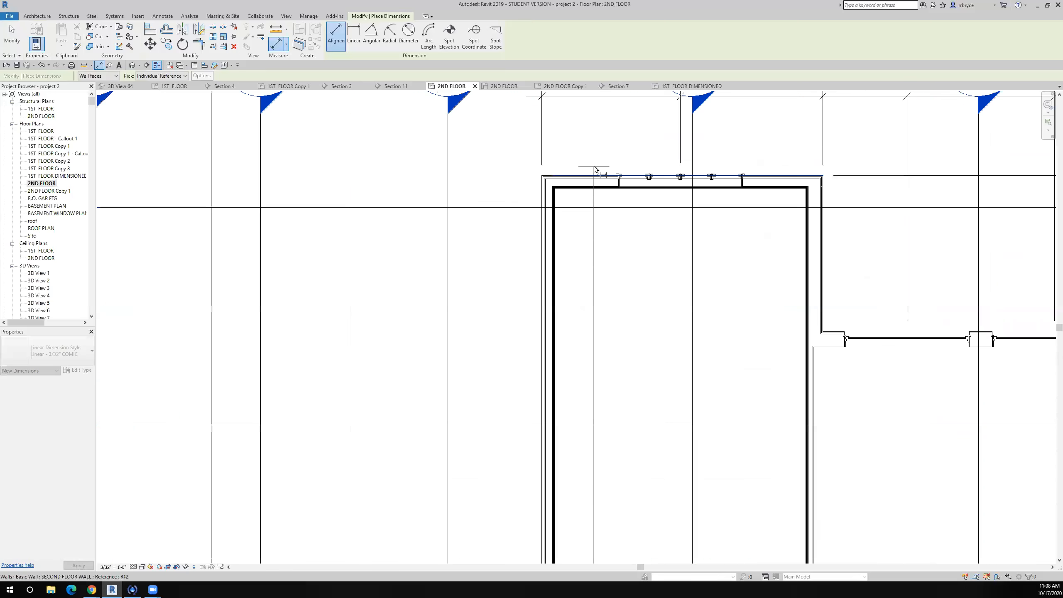
pyautogui.scroll(-4, 595, 175)
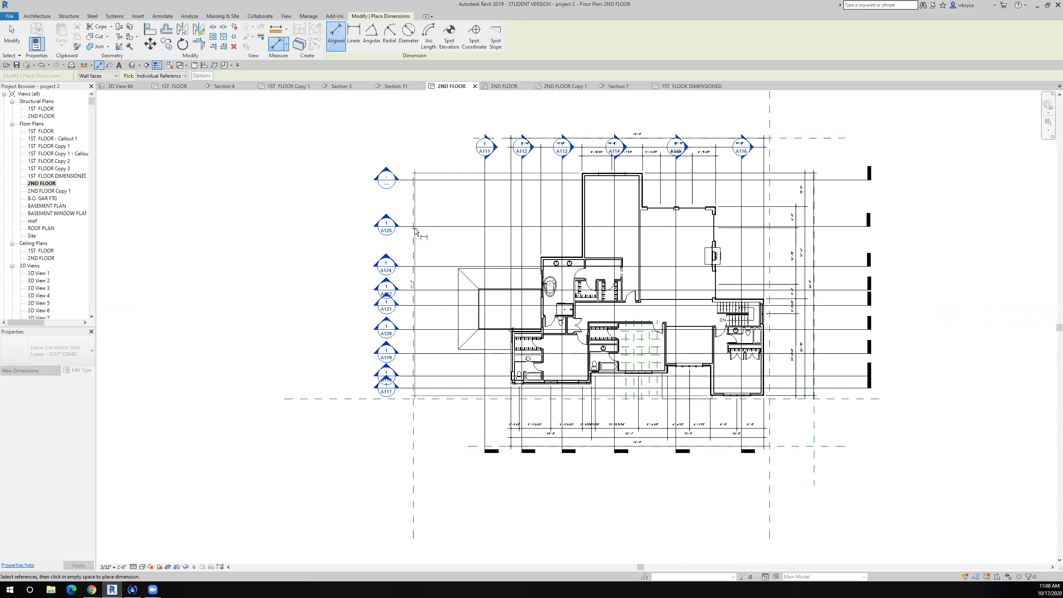
pyautogui.click(415, 243)
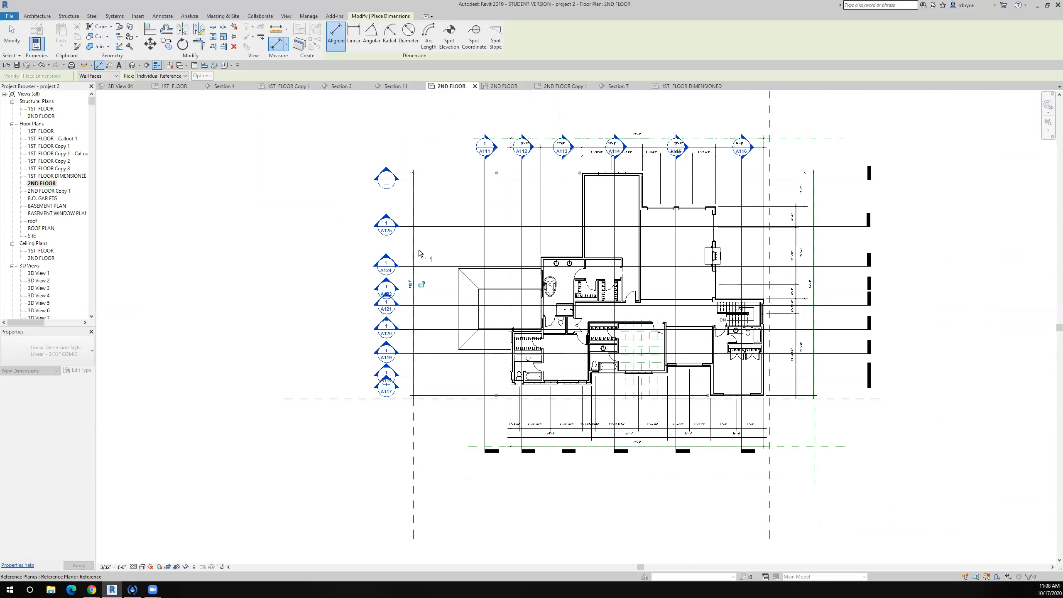
# Start a vertical dimension string from the left wing's lower brick wall face to the exterior wall face above its closet.
pyautogui.scroll(3, 442, 293)
pyautogui.scroll(-5, 443, 294)
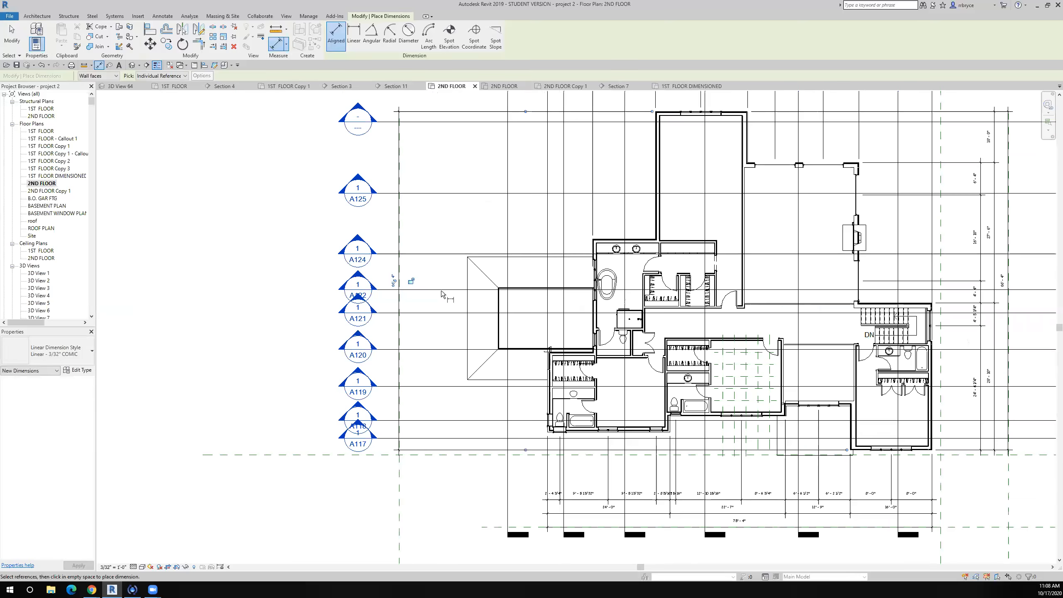
pyautogui.scroll(6, 484, 359)
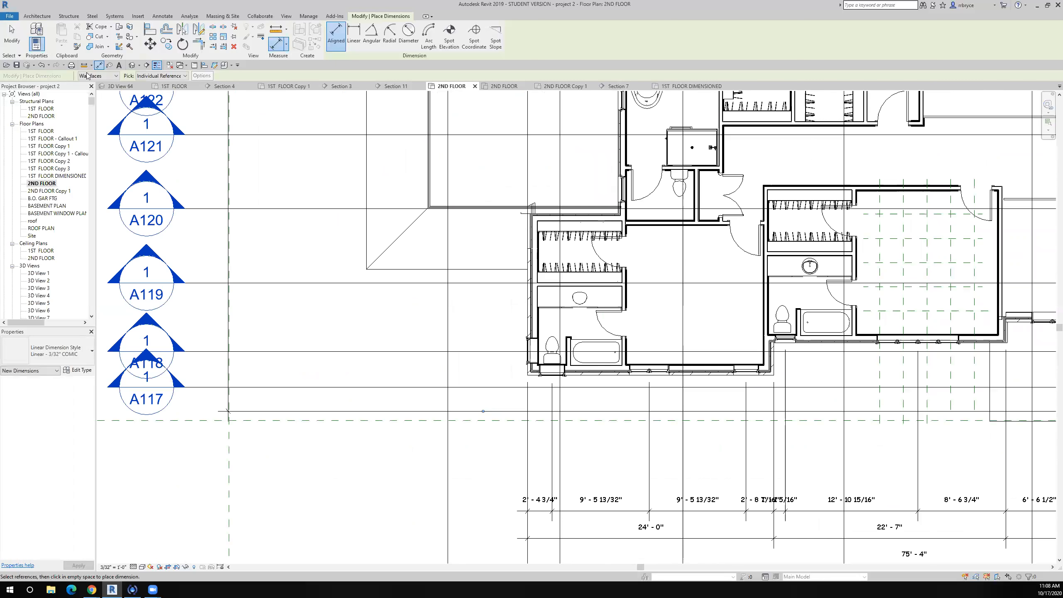
pyautogui.scroll(2, 577, 375)
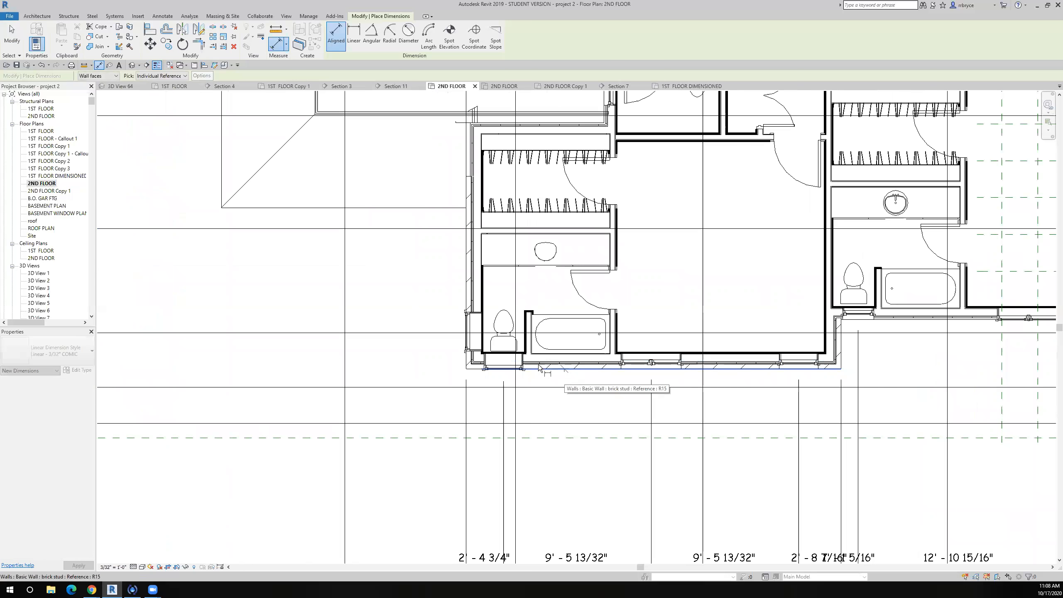
pyautogui.scroll(-4, 462, 325)
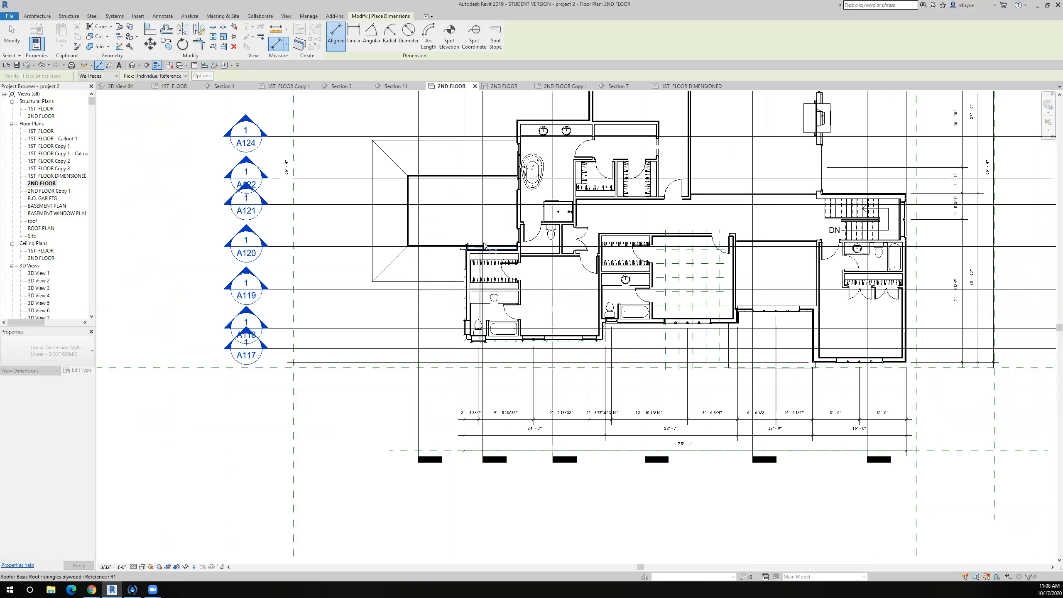
pyautogui.scroll(6, 486, 242)
pyautogui.scroll(2, 496, 236)
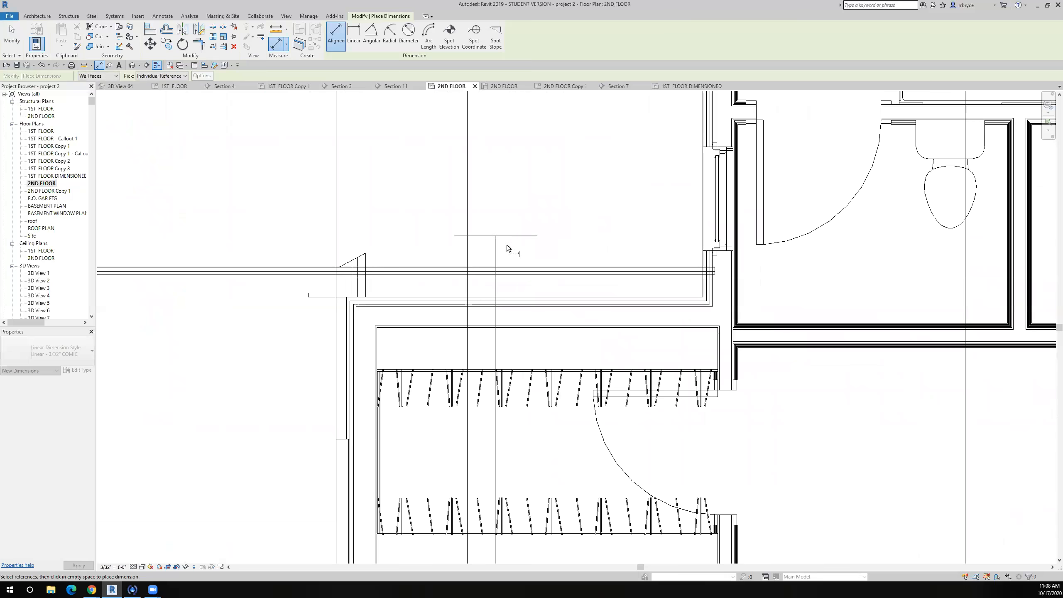
pyautogui.click(543, 293)
pyautogui.scroll(-7, 543, 294)
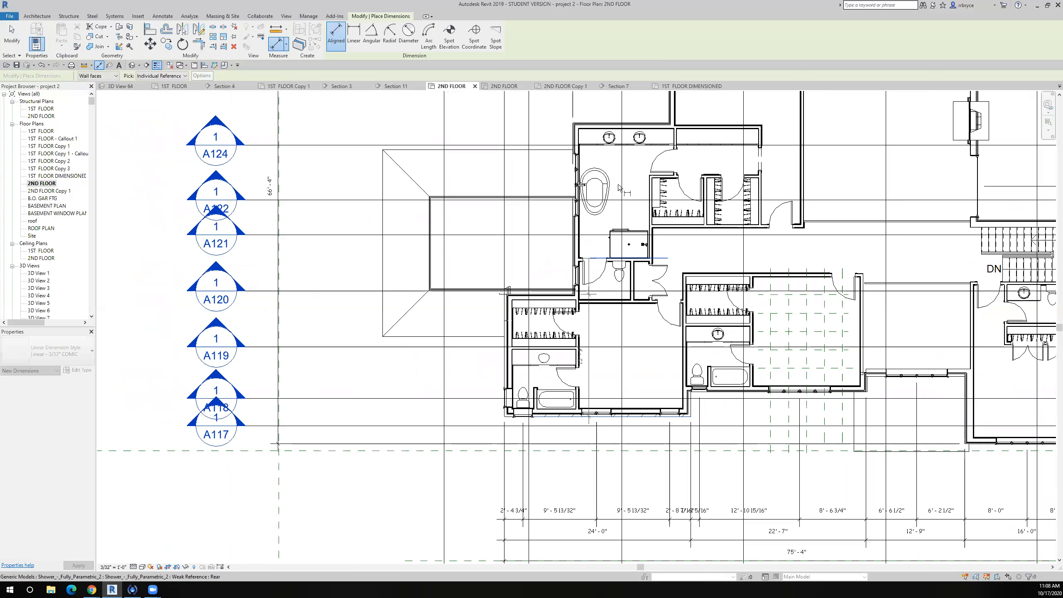
# Continue the vertical string to the master bath's upper exterior wall face and the topmost wall, placing it just inside the overall depth dimension.
pyautogui.moveTo(598, 159); pyautogui.dragTo(548, 396, button='middle')
pyautogui.scroll(2, 593, 263)
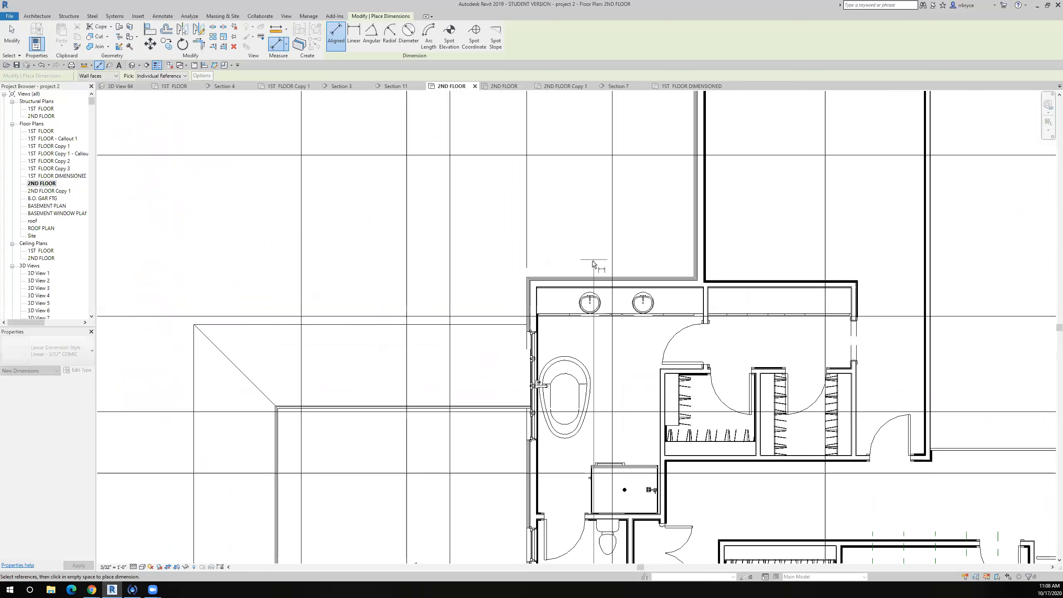
pyautogui.scroll(-7, 590, 276)
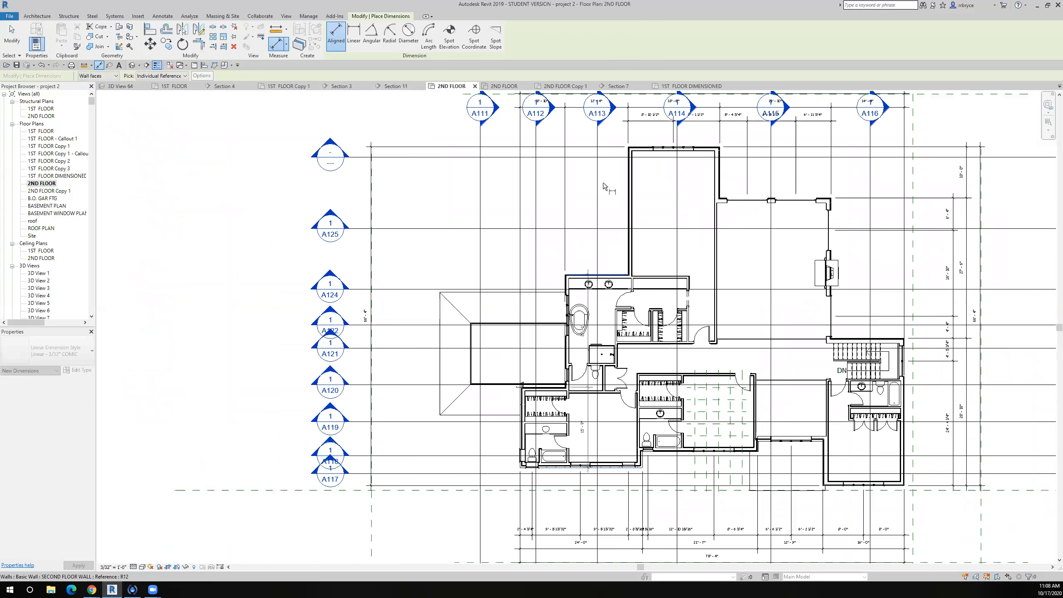
pyautogui.scroll(6, 605, 184)
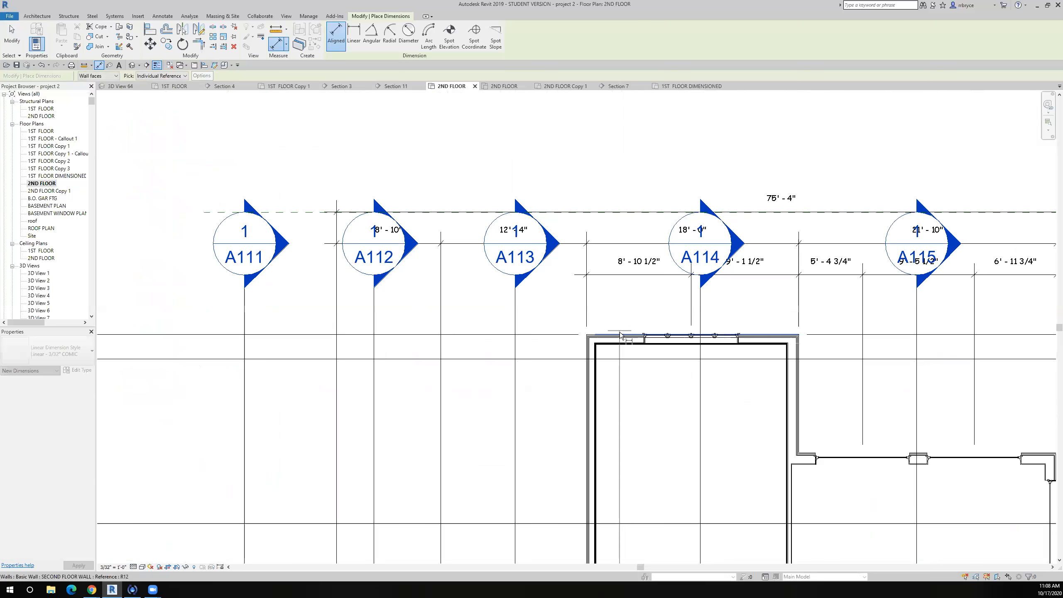
pyautogui.scroll(-5, 620, 334)
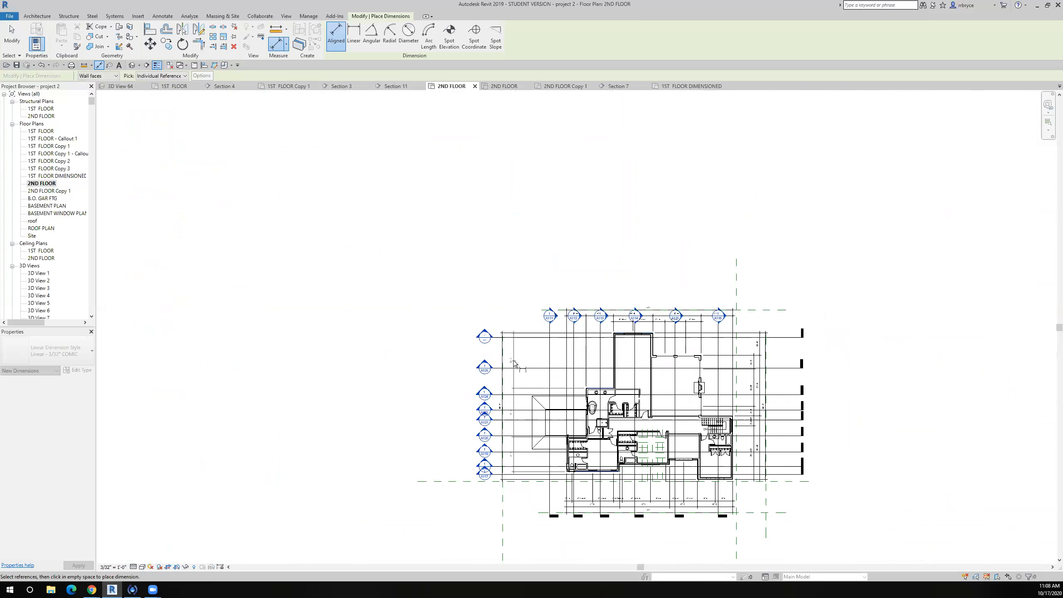
pyautogui.click(509, 363)
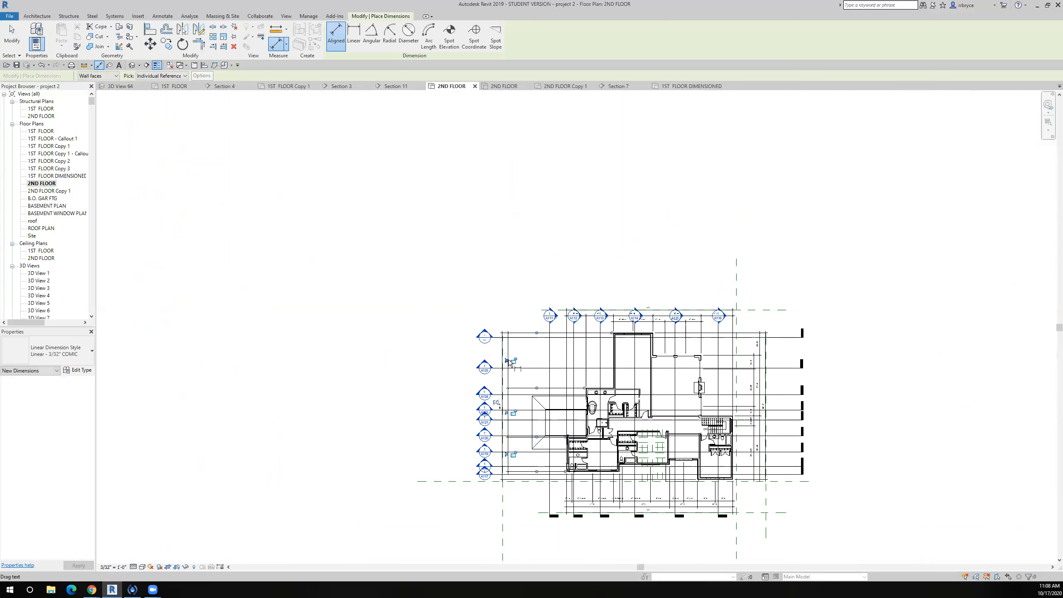
# Start a second vertical string from the left wing's lower brick face through its side window centre, upper wall face and the toilet room window centre.
pyautogui.scroll(4, 509, 363)
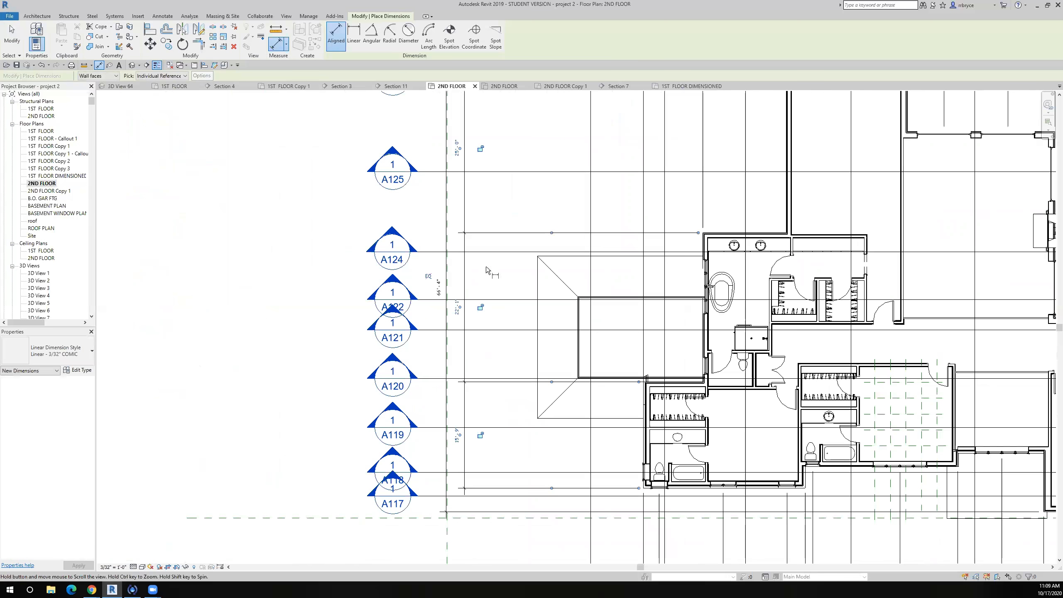
pyautogui.moveTo(486, 266); pyautogui.dragTo(476, 214, button='middle')
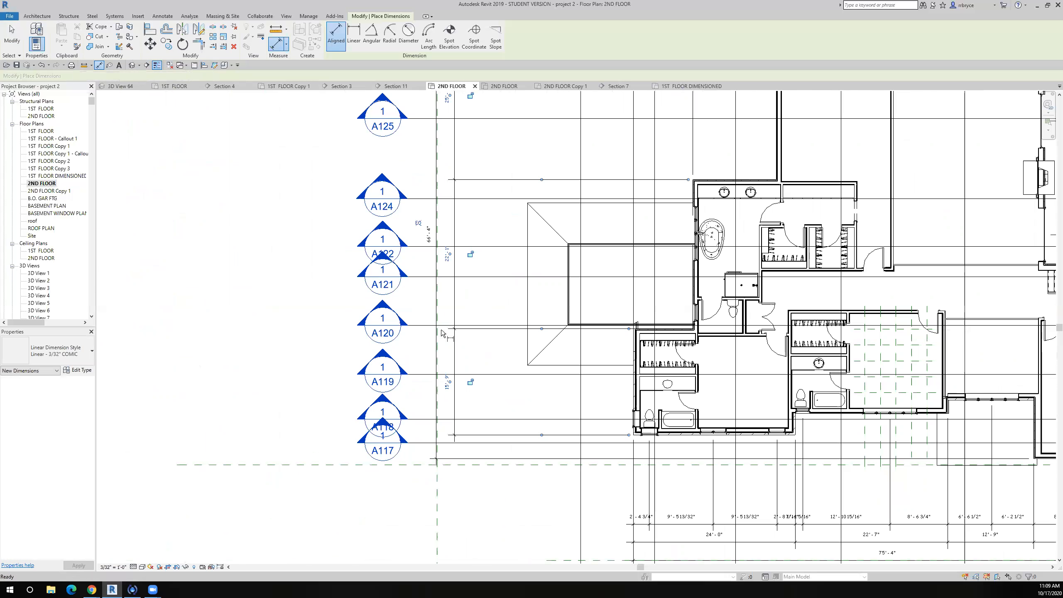
pyautogui.scroll(3, 629, 413)
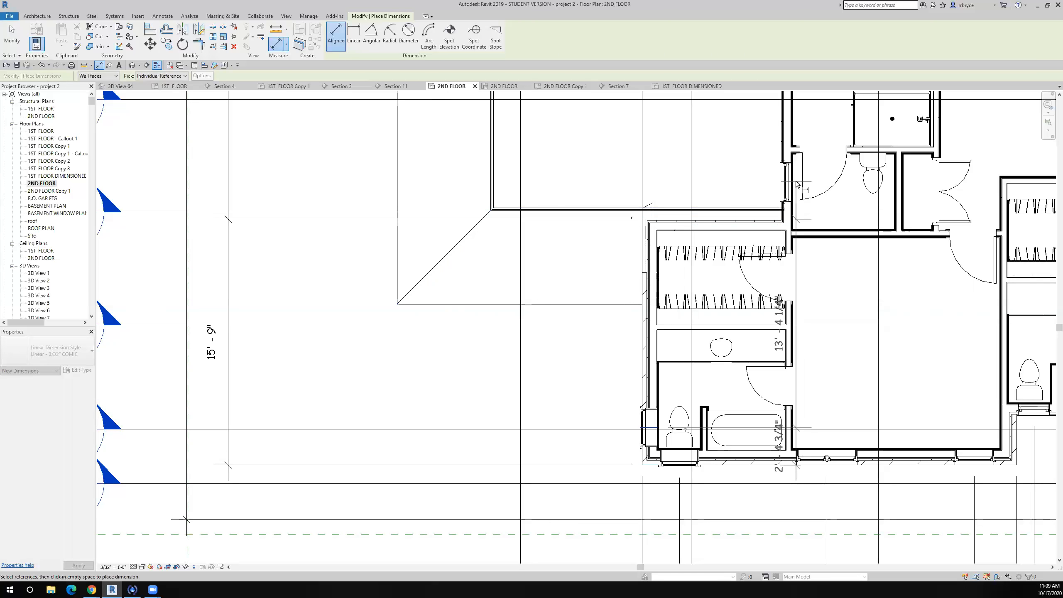
pyautogui.scroll(-4, 785, 189)
pyautogui.scroll(2, 769, 216)
pyautogui.scroll(2, 768, 216)
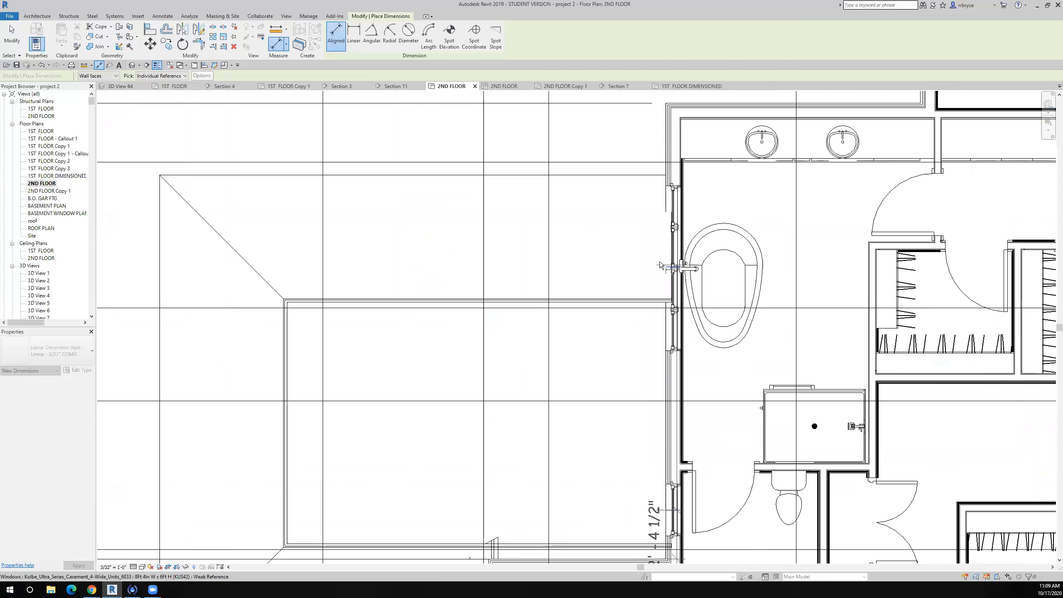
# Continue the string to the centre of the four-wide casement window beside the bathtub.
pyautogui.scroll(3, 659, 261)
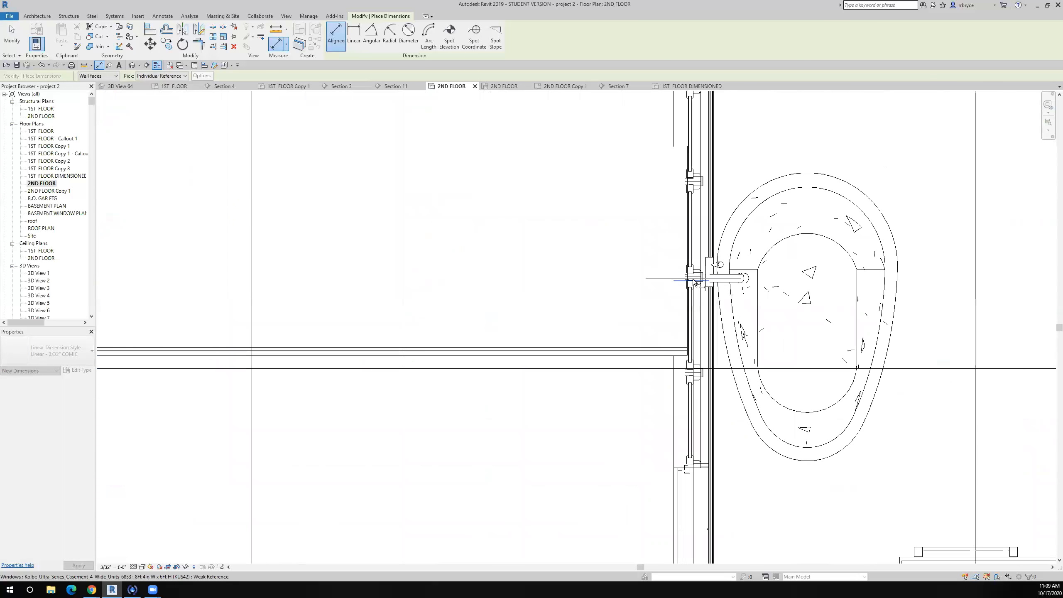
pyautogui.scroll(2, 693, 284)
pyautogui.scroll(-1, 693, 283)
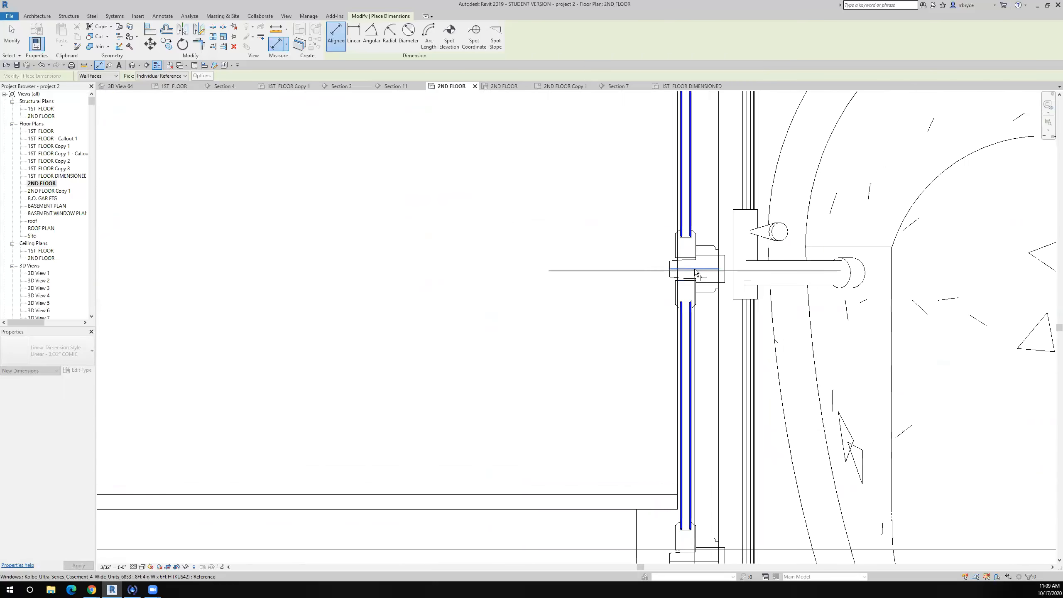
pyautogui.scroll(-3, 695, 271)
pyautogui.scroll(-4, 695, 271)
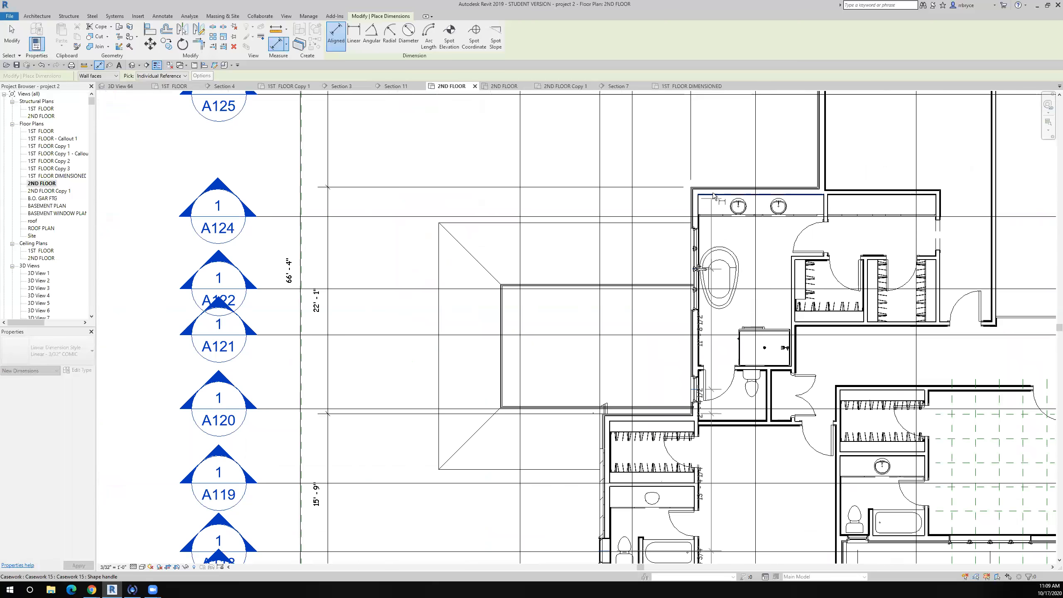
# Finish the string at the master bath's upper exterior wall face, placing it between the building and the wall-jog string, and end dimensioning.
pyautogui.scroll(3, 707, 191)
pyautogui.scroll(-5, 707, 191)
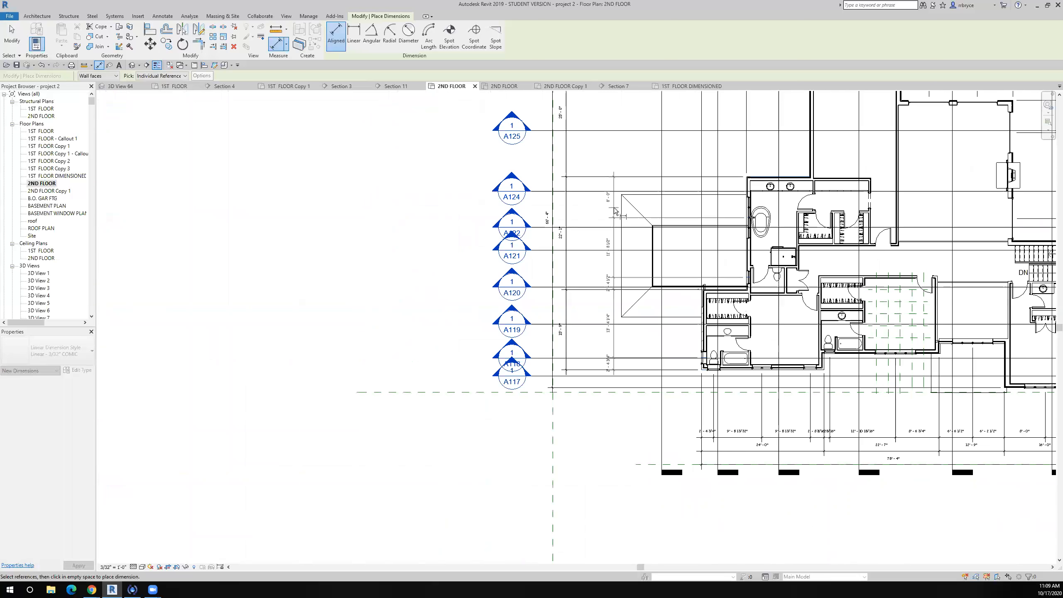
pyautogui.scroll(4, 611, 207)
pyautogui.click(561, 213)
pyautogui.scroll(-3, 566, 231)
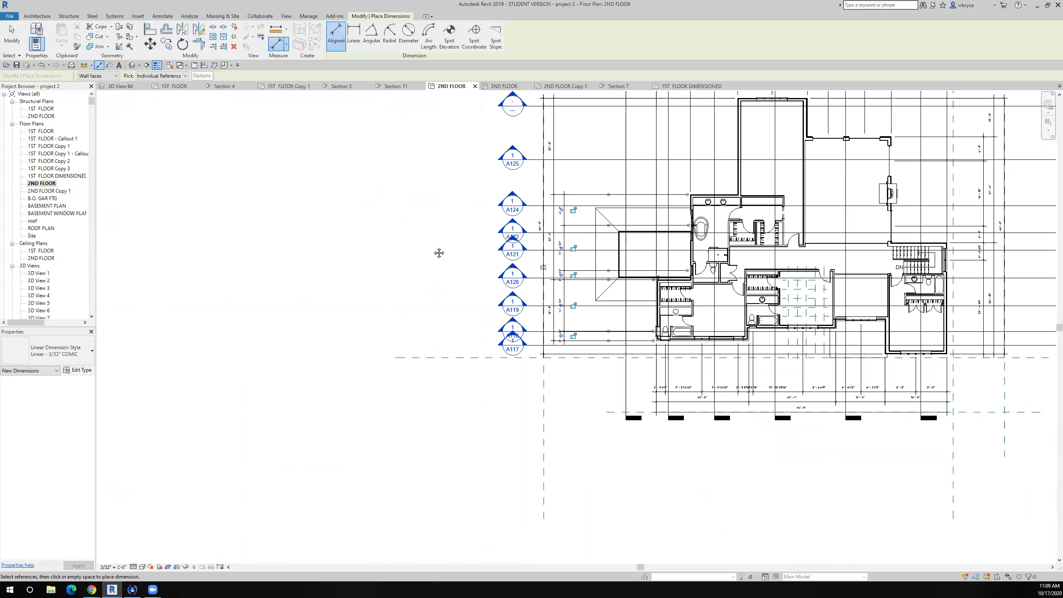
pyautogui.moveTo(439, 253); pyautogui.dragTo(408, 330, button='middle')
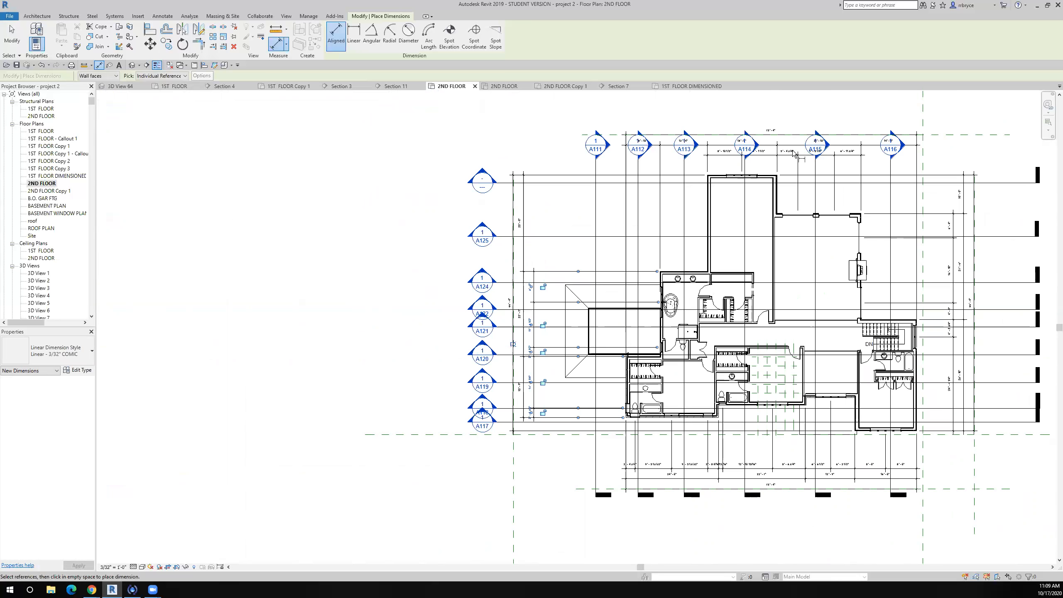
pyautogui.click(16, 41)
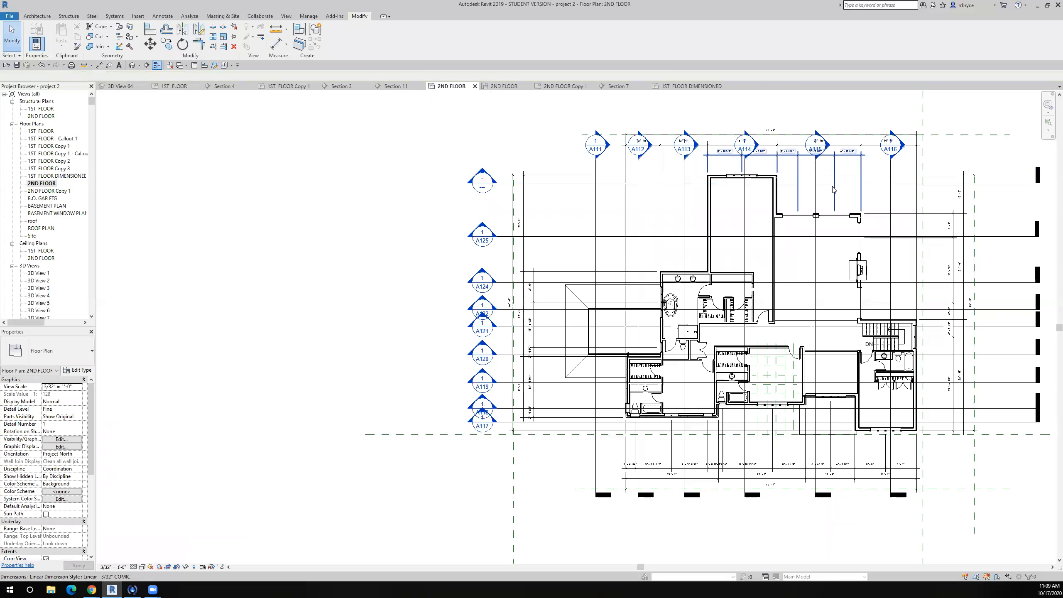
# Start a horizontal interior dimension string across the left wing's bathroom, from the outer brick face to the exterior wall's inner stud face.
pyautogui.scroll(5, 886, 459)
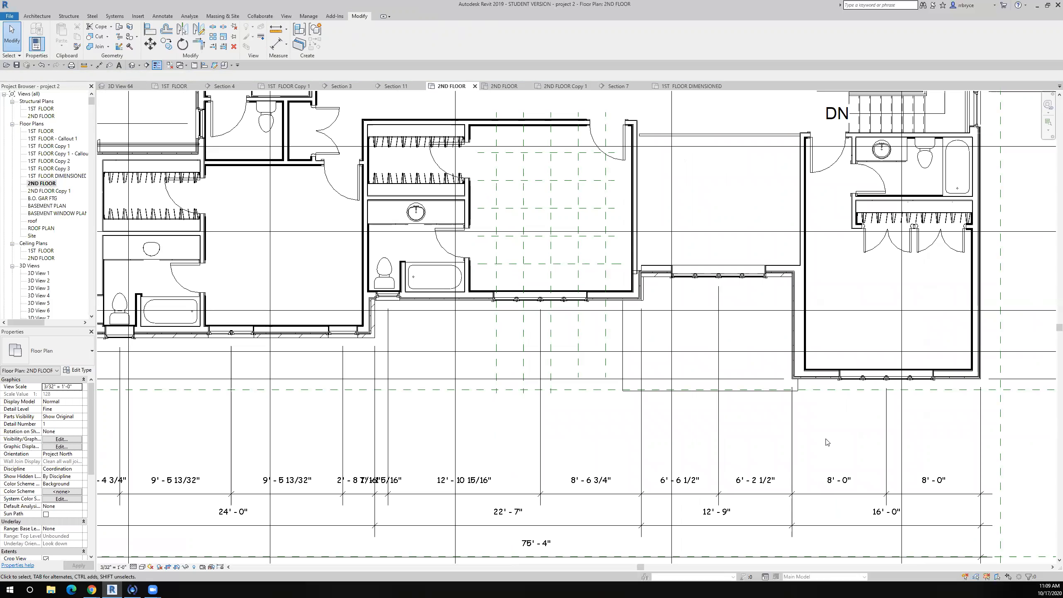
pyautogui.scroll(-2, 827, 441)
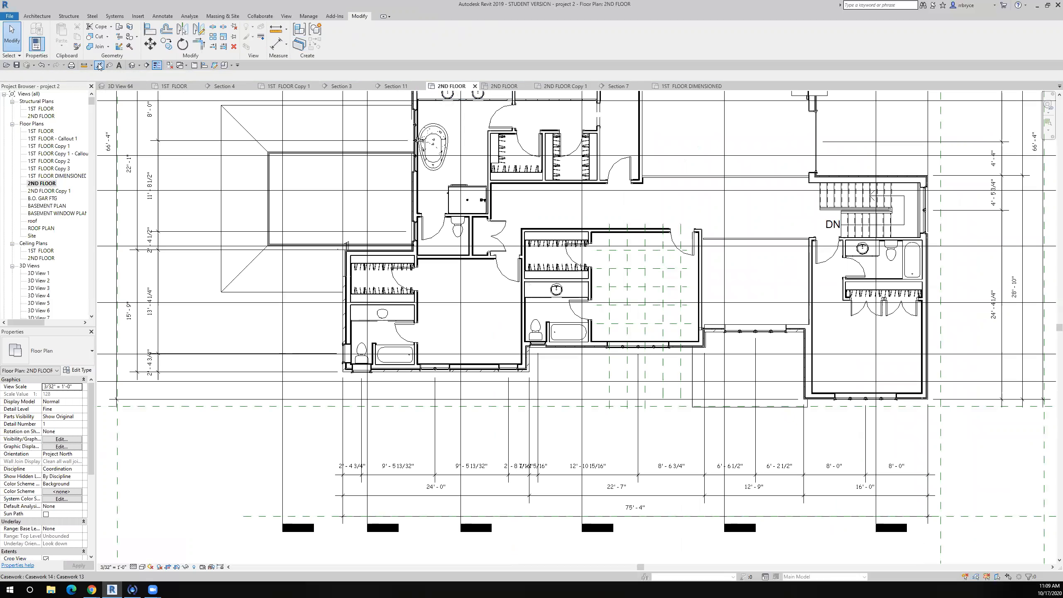
pyautogui.scroll(3, 313, 288)
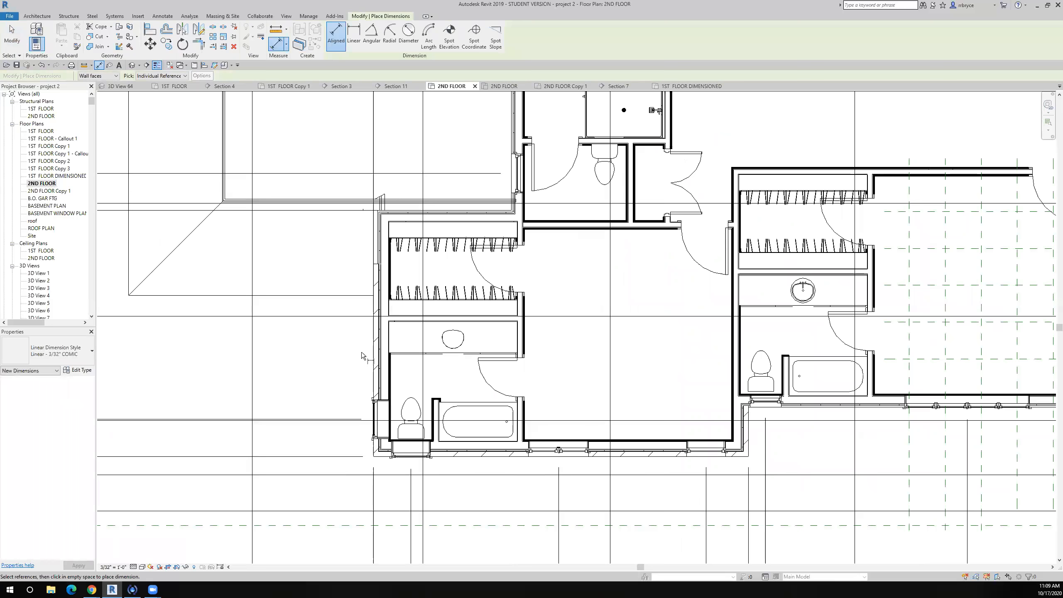
pyautogui.scroll(3, 417, 387)
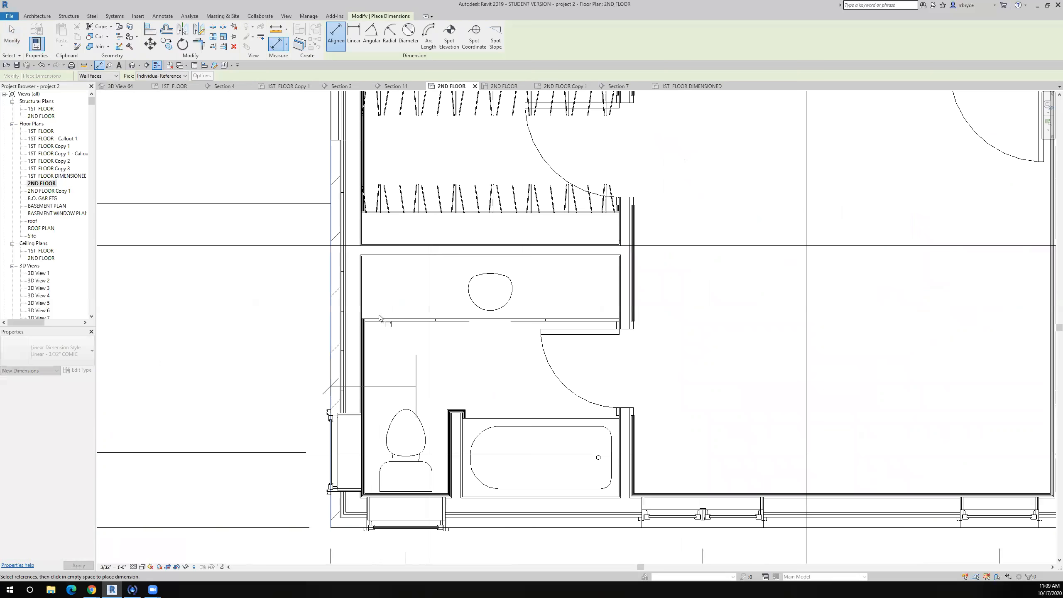
pyautogui.scroll(3, 370, 296)
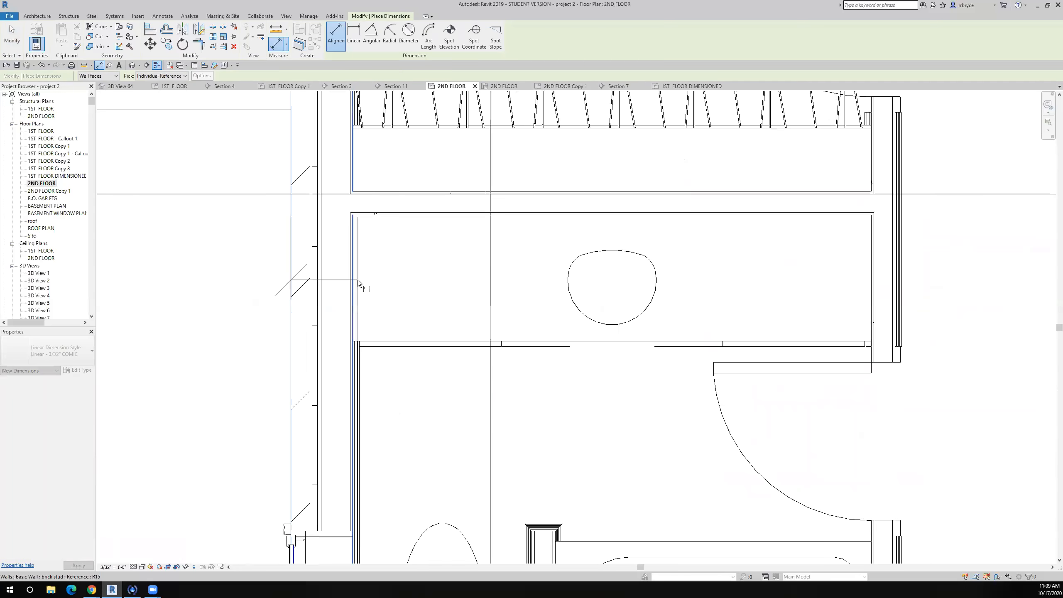
pyautogui.scroll(-3, 357, 280)
pyautogui.scroll(3, 470, 283)
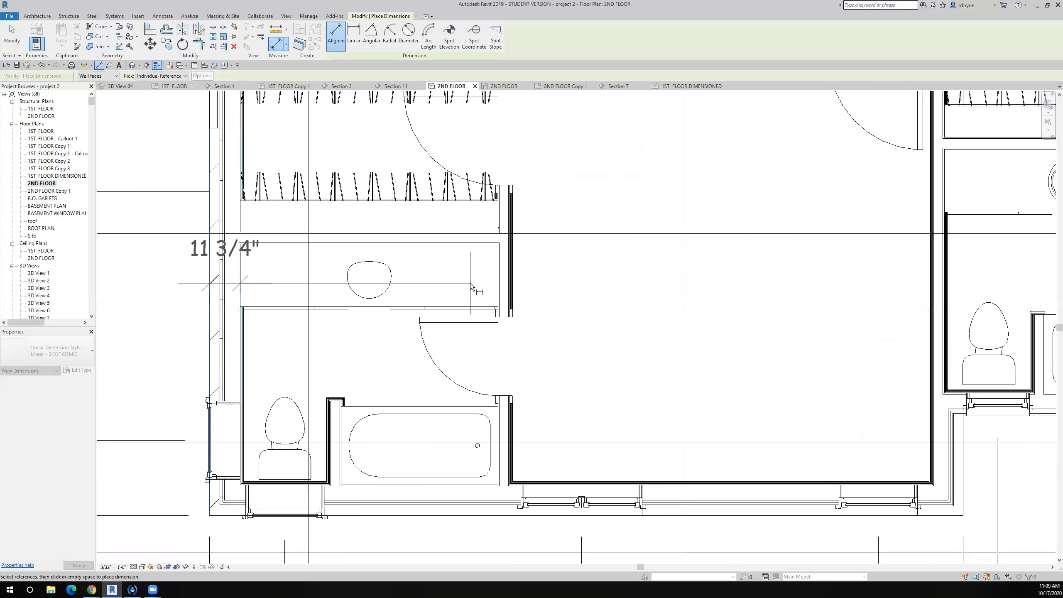
# Continue the interior string to both stud faces of the partition between the left wing's bathroom and bedroom.
pyautogui.scroll(2, 522, 270)
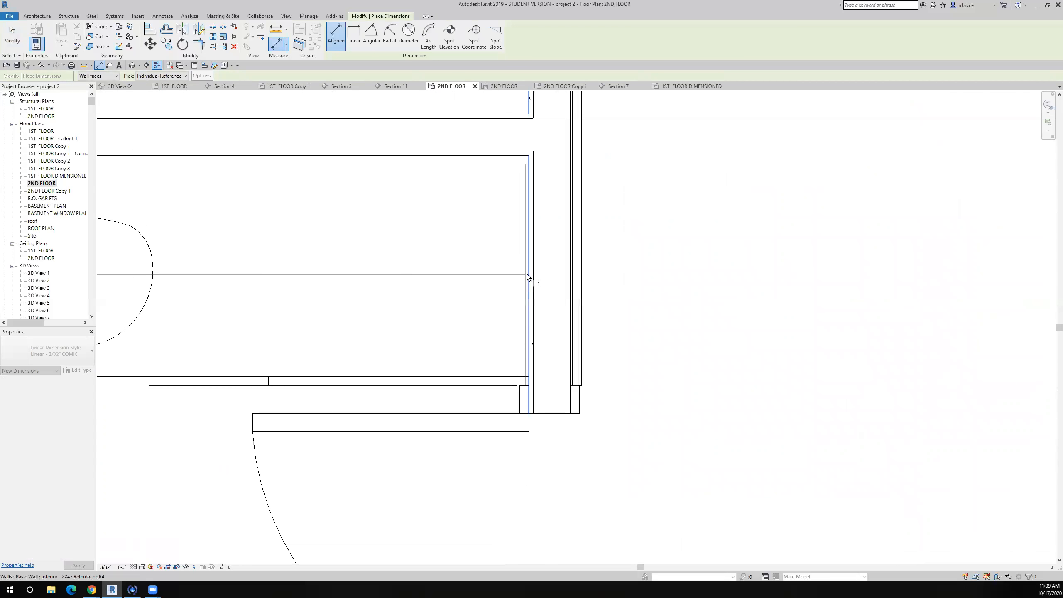
pyautogui.scroll(2, 575, 410)
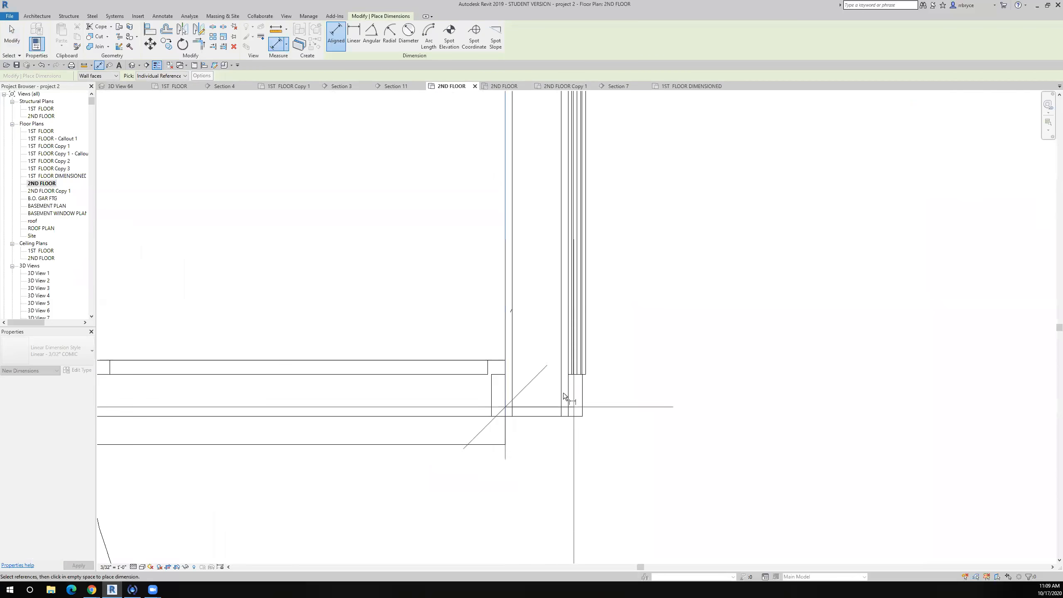
pyautogui.click(566, 396)
pyautogui.scroll(-5, 568, 394)
# Add both stud faces of the partition between the left bedroom and the middle bathroom to the interior string.
pyautogui.moveTo(741, 368); pyautogui.dragTo(467, 292, button='middle')
pyautogui.scroll(6, 585, 278)
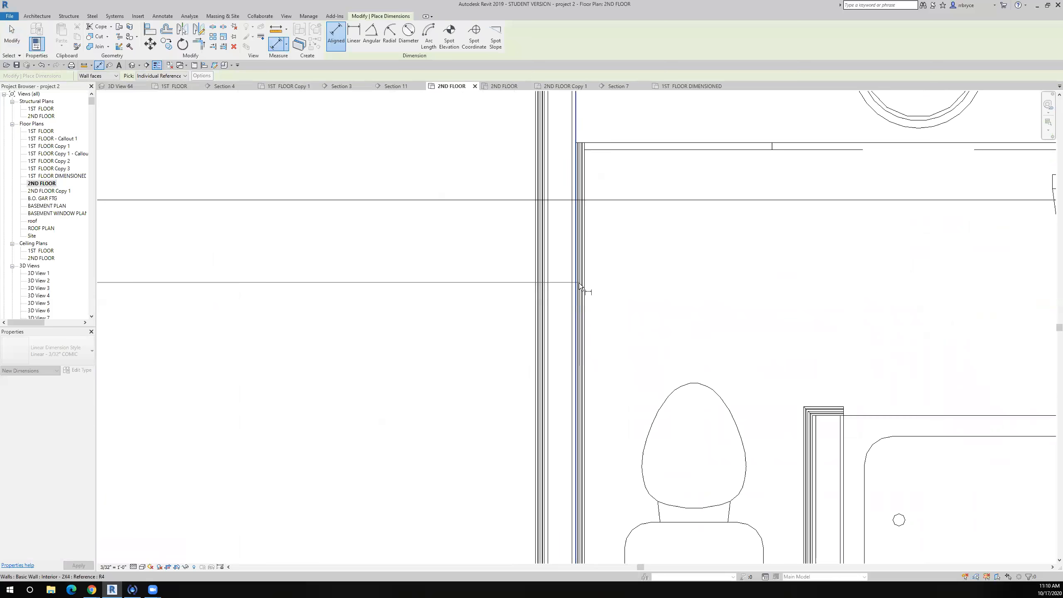
pyautogui.scroll(3, 556, 289)
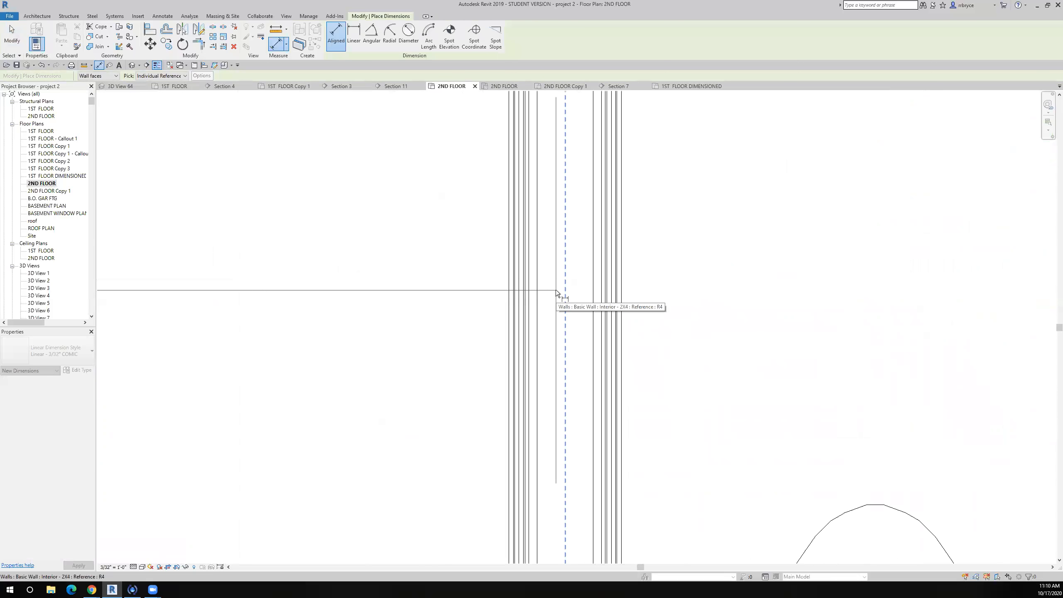
pyautogui.click(530, 303)
pyautogui.scroll(-4, 530, 303)
pyautogui.scroll(4, 534, 306)
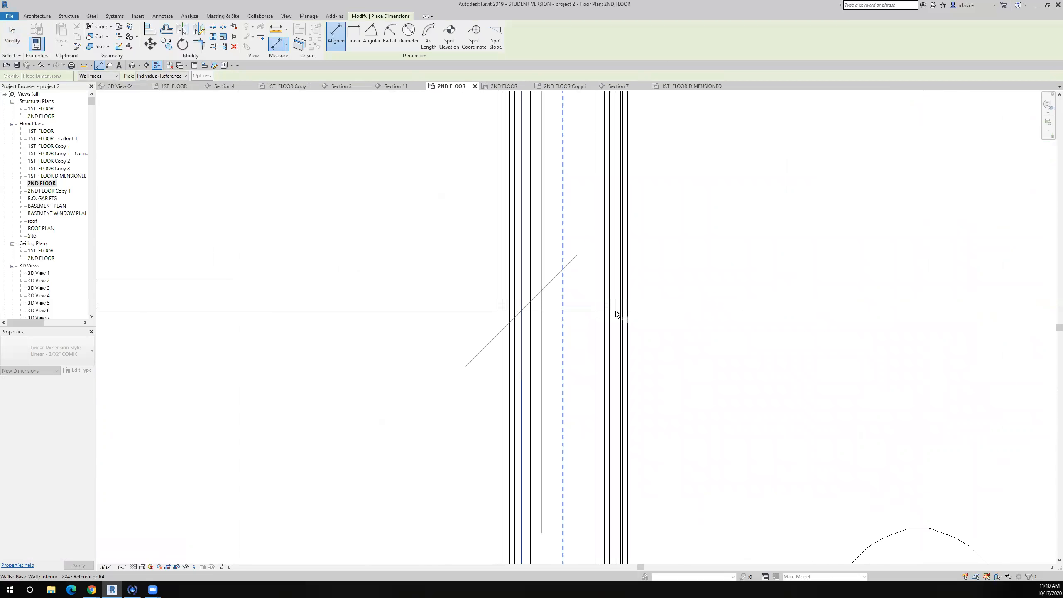
pyautogui.click(605, 318)
pyautogui.scroll(-4, 604, 318)
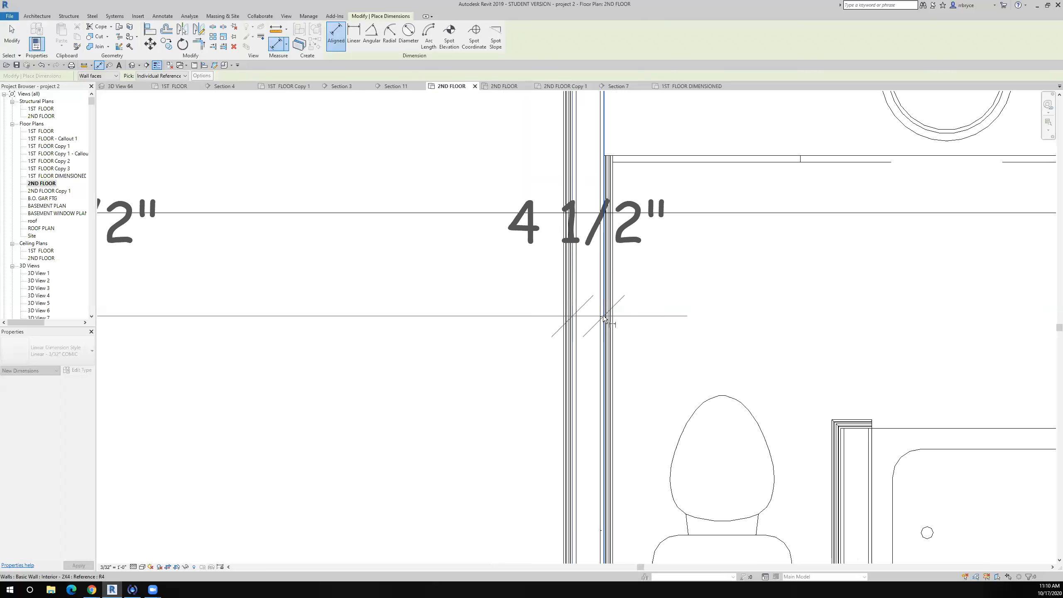
# Extend the interior string to both stud faces of the partition between the middle bathroom and the middle bedroom.
pyautogui.moveTo(645, 309); pyautogui.dragTo(491, 286, button='middle')
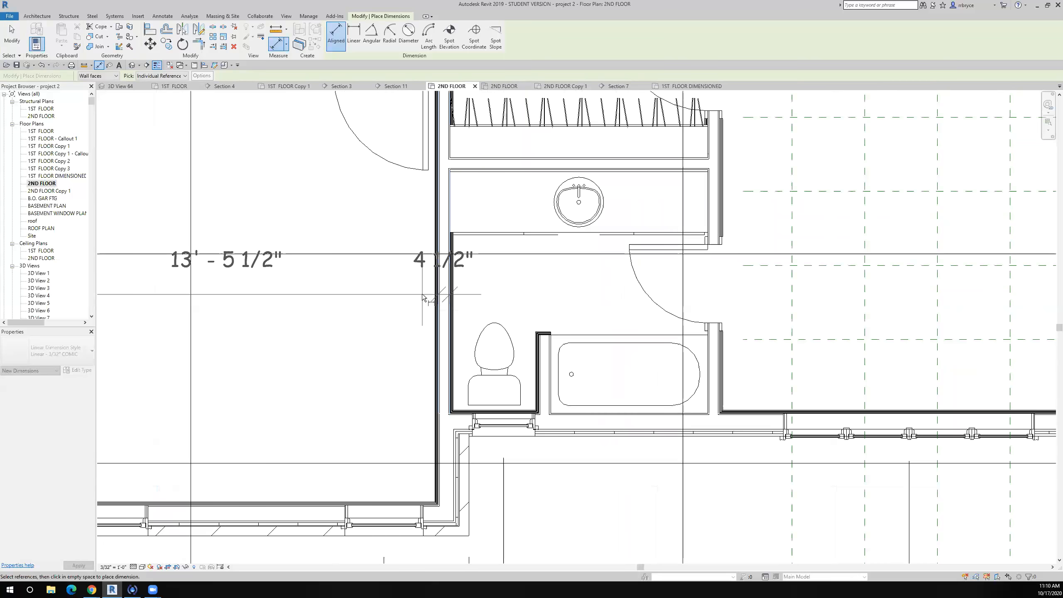
pyautogui.scroll(5, 708, 329)
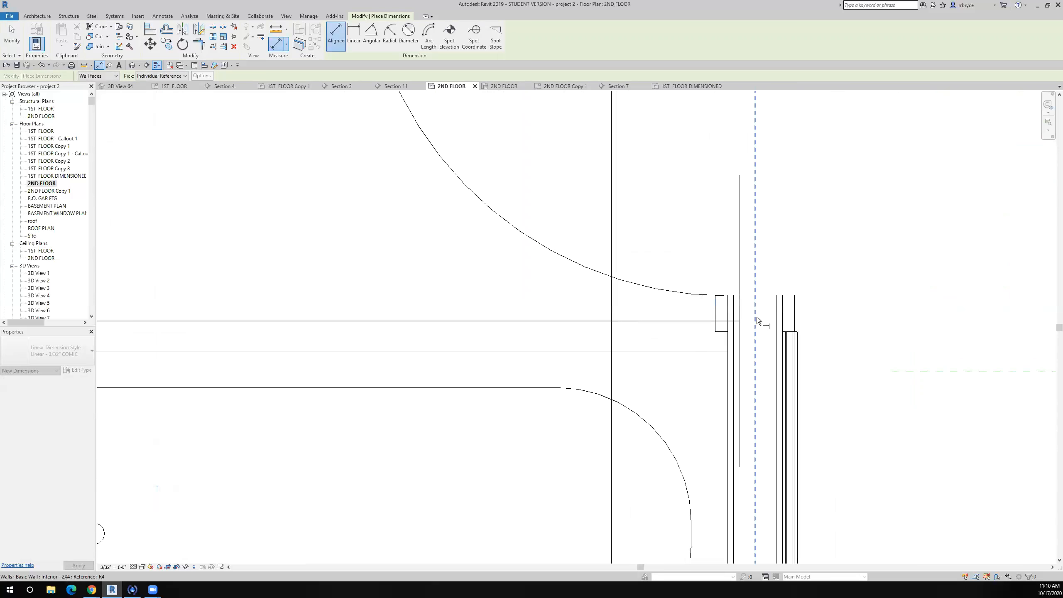
pyautogui.click(732, 330)
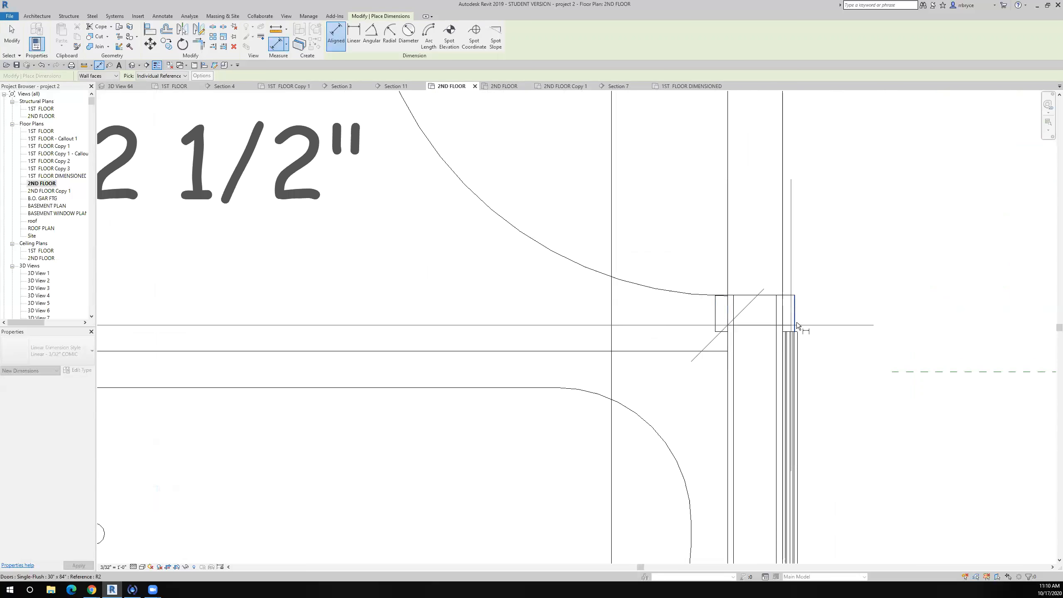
pyautogui.scroll(-5, 784, 327)
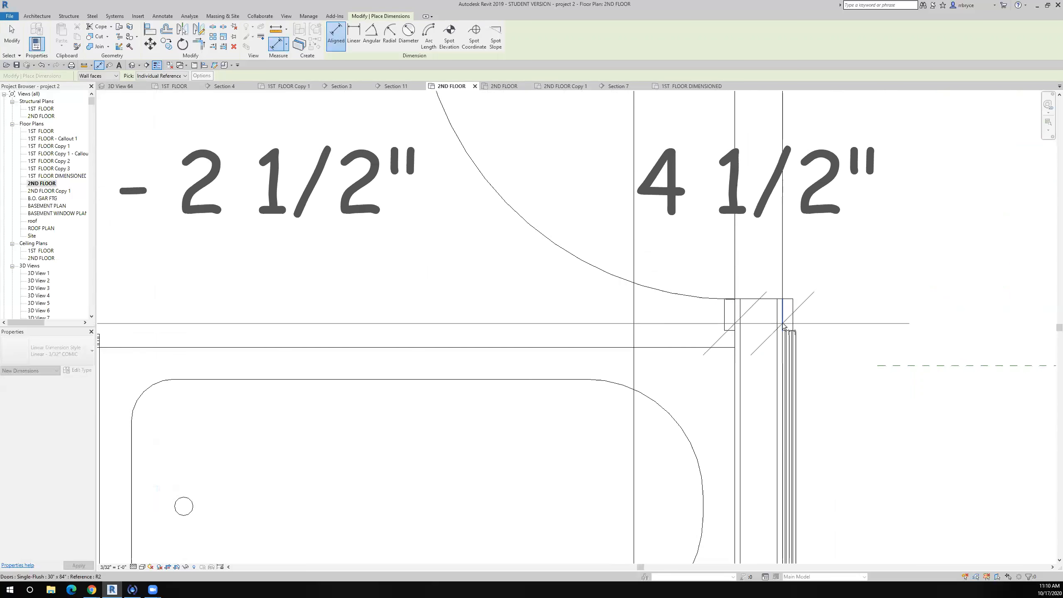
# Add both stud faces of the partition between the middle bedroom and the open area to the interior string.
pyautogui.moveTo(895, 337); pyautogui.dragTo(526, 315, button='middle')
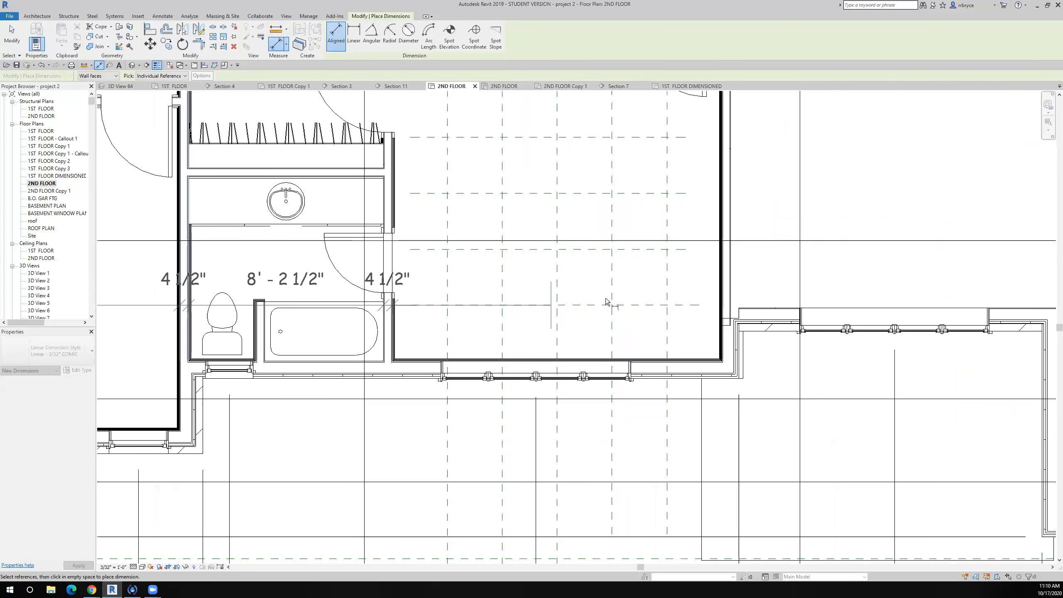
pyautogui.scroll(5, 723, 299)
pyautogui.scroll(8, 723, 299)
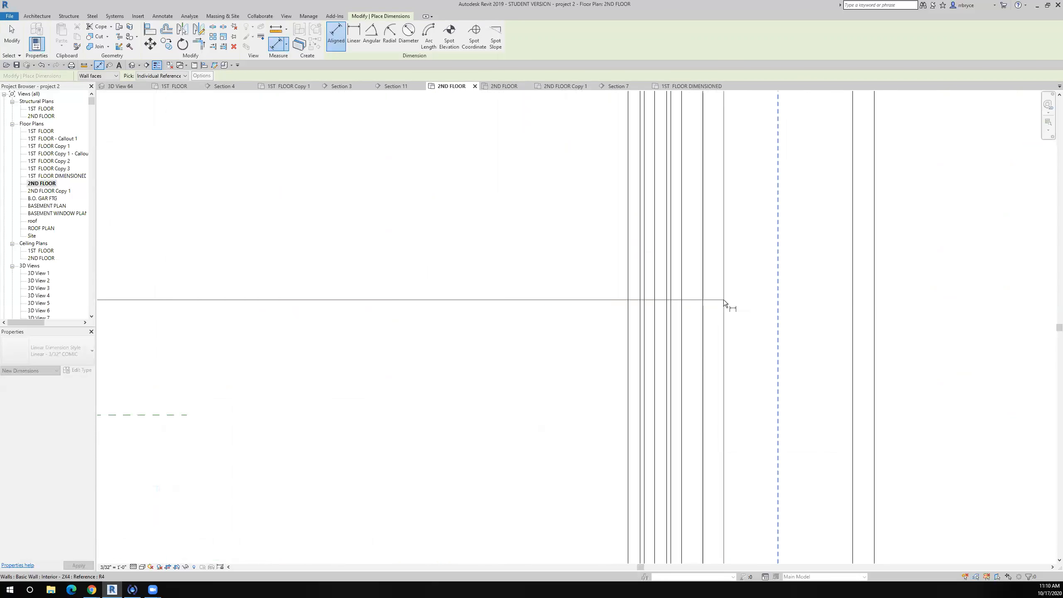
pyautogui.scroll(-6, 593, 298)
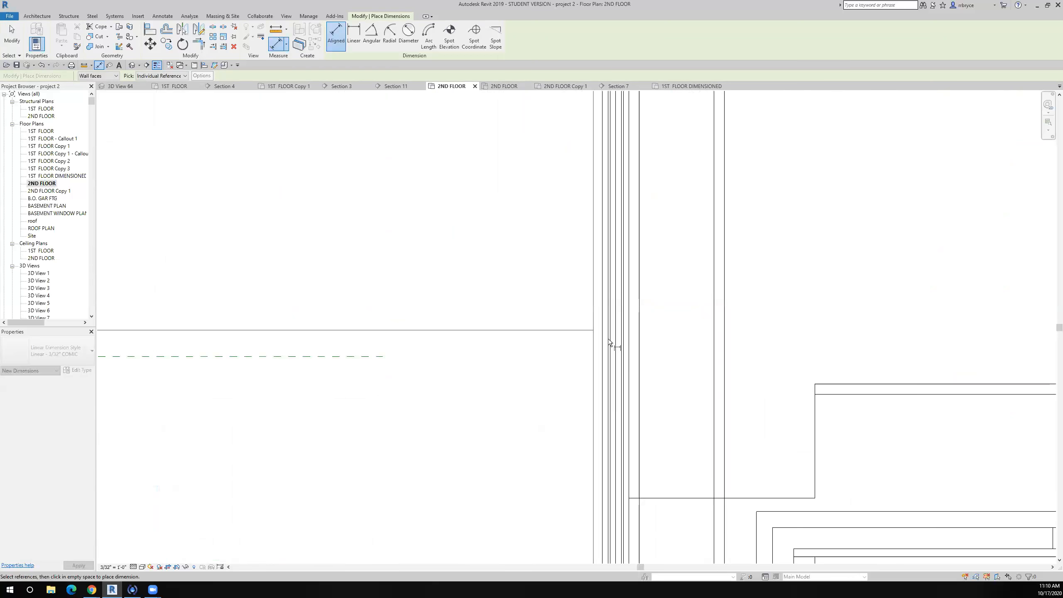
pyautogui.scroll(3, 625, 306)
pyautogui.click(635, 319)
pyautogui.scroll(-3, 635, 319)
pyautogui.click(715, 329)
pyautogui.scroll(-4, 715, 330)
# Extend the interior string to both stud faces of the partition between the open area and the right wing's bedroom.
pyautogui.moveTo(473, 337); pyautogui.dragTo(61, 314, button='middle')
pyautogui.scroll(5, 644, 281)
pyautogui.click(798, 329)
pyautogui.scroll(2, 810, 335)
pyautogui.click(790, 319)
pyautogui.scroll(-3, 790, 319)
# Add the inner stud face and outer face of the right wing's exterior wall to the interior string.
pyautogui.moveTo(802, 341); pyautogui.dragTo(425, 290, button='middle')
pyautogui.scroll(-4, 425, 290)
pyautogui.scroll(2, 687, 277)
pyautogui.scroll(3, 688, 272)
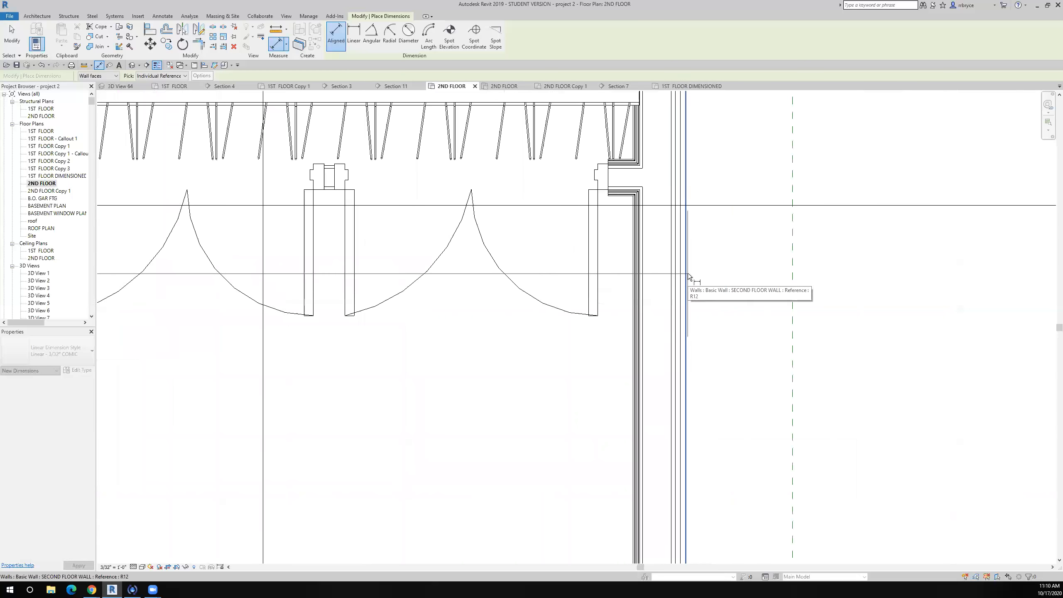
pyautogui.scroll(4, 655, 287)
pyautogui.click(627, 290)
pyautogui.click(717, 298)
pyautogui.scroll(-8, 717, 297)
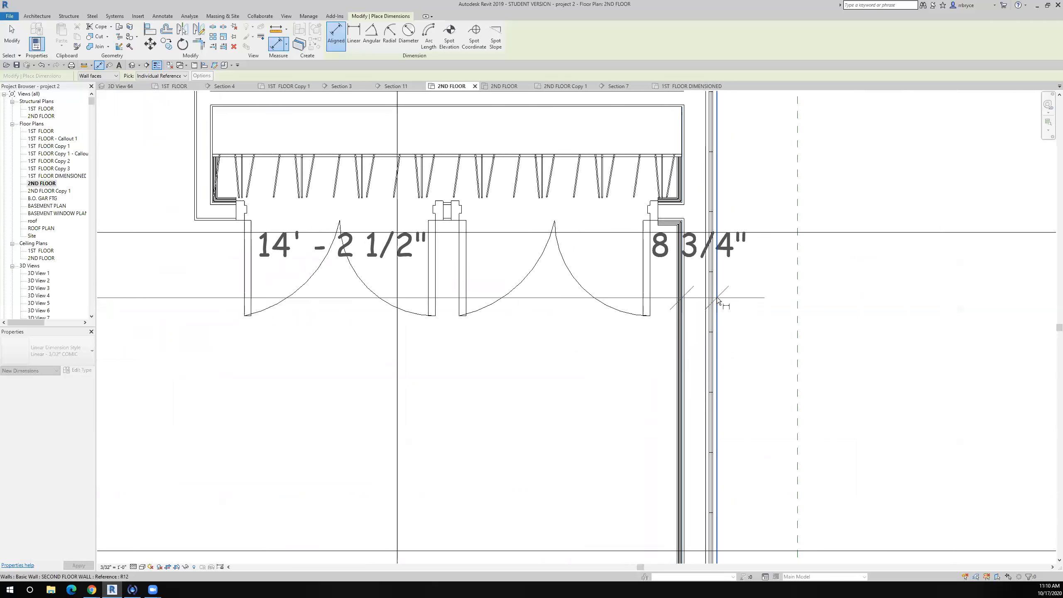
# Place the completed interior dimension string horizontally across the front rooms, passing just below the right wing's closet.
pyautogui.scroll(-5, 761, 311)
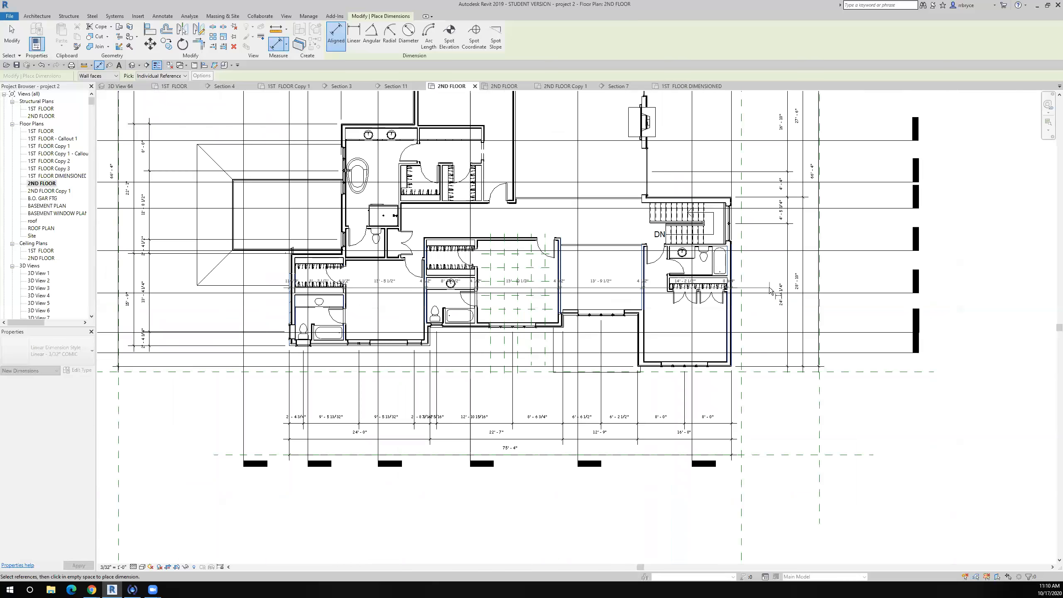
pyautogui.scroll(5, 765, 311)
pyautogui.scroll(1, 765, 309)
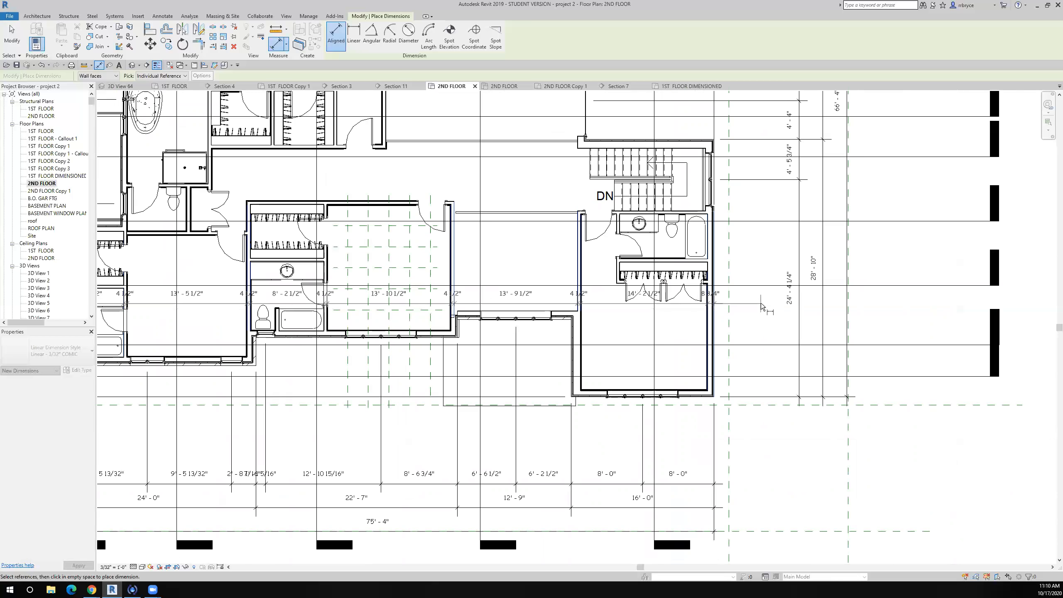
pyautogui.scroll(-2, 761, 306)
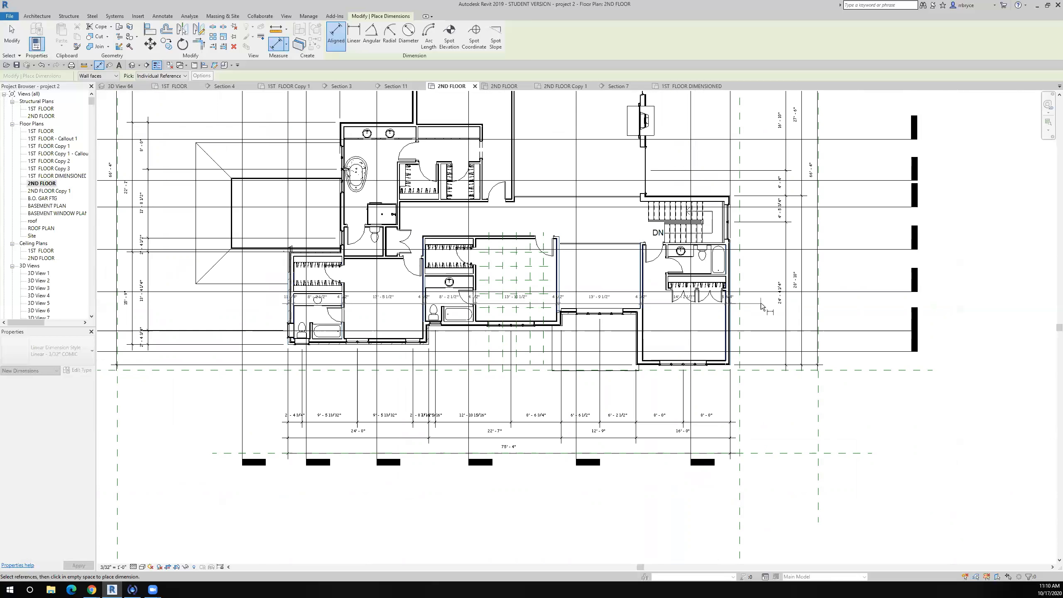
pyautogui.click(761, 302)
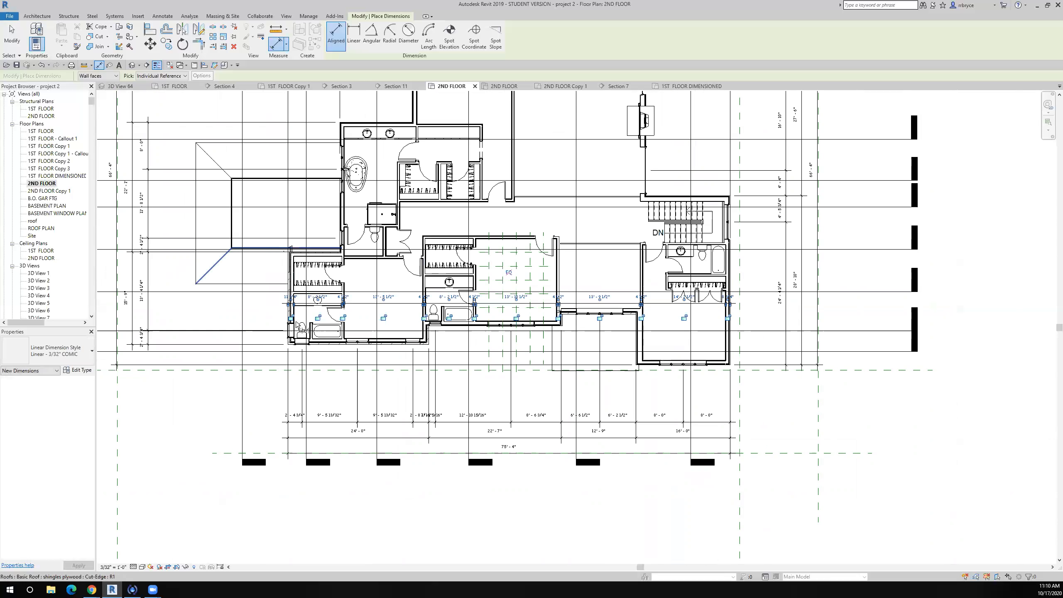
# Move the 11 3/4" text outside the left exterior wall and the adjacent 4 1/2" text into the left bedroom, clear of the walls.
pyautogui.scroll(5, 290, 300)
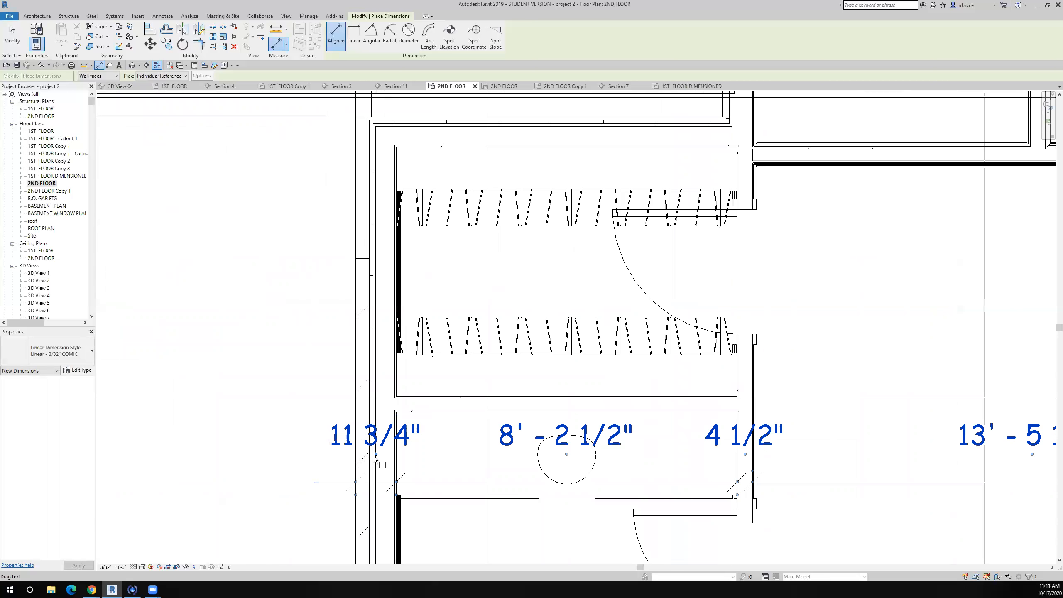
pyautogui.moveTo(378, 455); pyautogui.dragTo(308, 458)
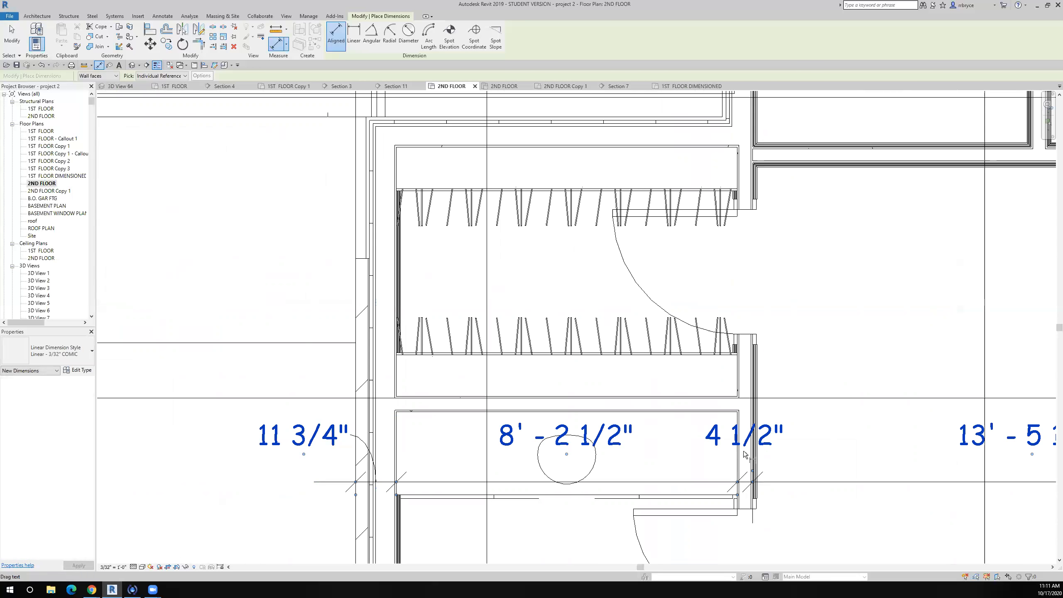
pyautogui.moveTo(752, 458); pyautogui.dragTo(809, 449)
pyautogui.scroll(-4, 809, 449)
pyautogui.moveTo(809, 449); pyautogui.dragTo(384, 373, button='middle')
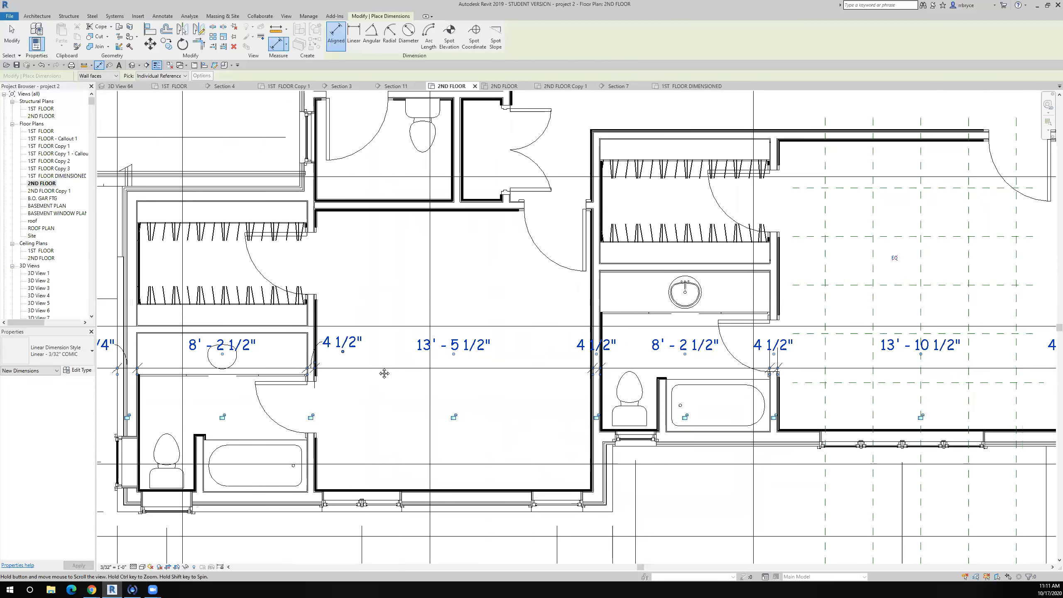
# Shift the 4 1/2" texts at the left bedroom's right partition and the middle bedroom's right partition into the adjoining open floor space.
pyautogui.scroll(2, 578, 379)
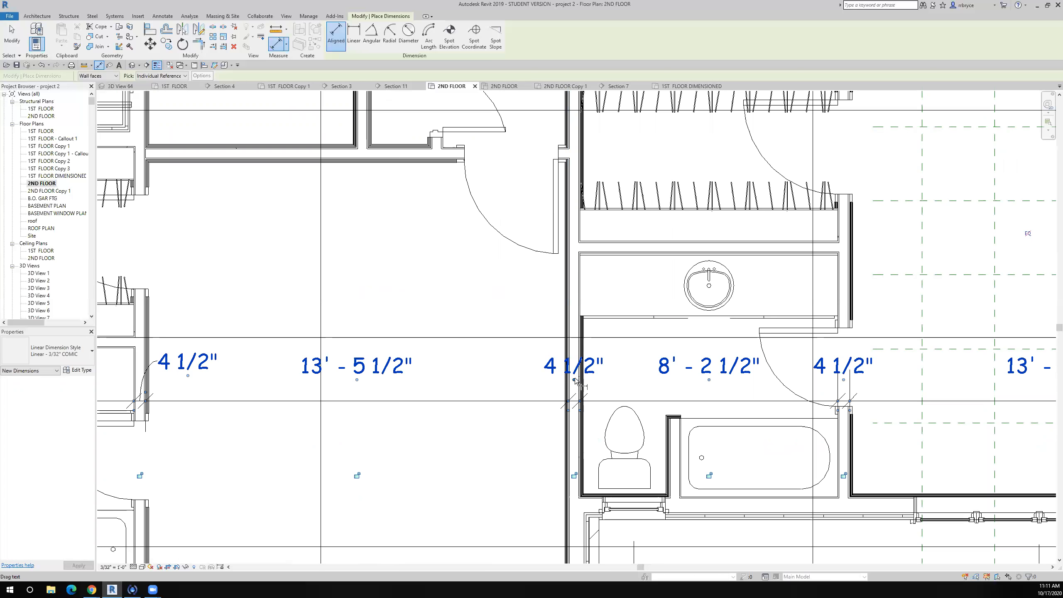
pyautogui.click(526, 382)
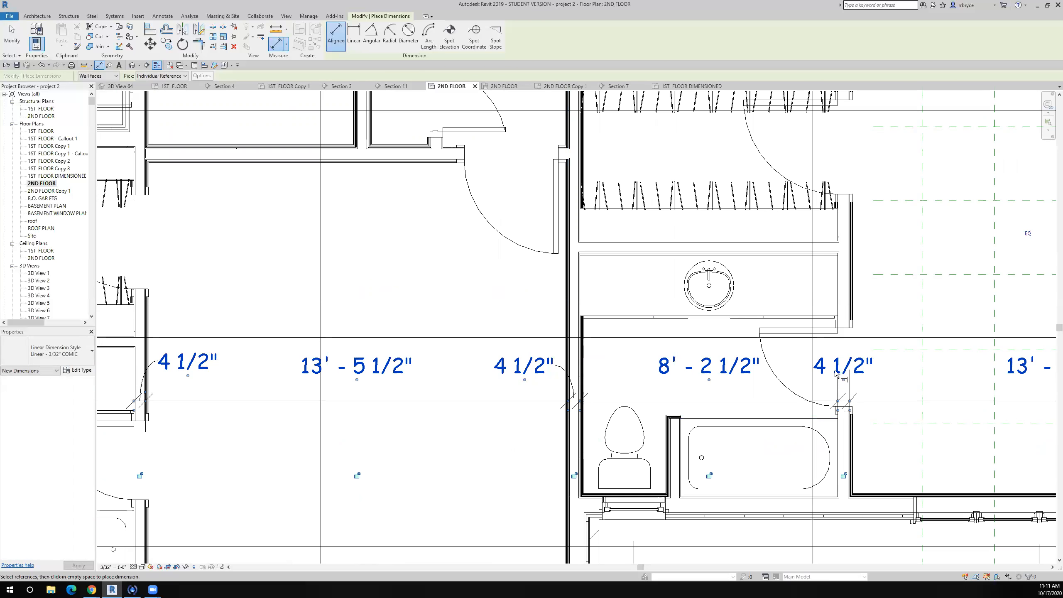
pyautogui.scroll(-3, 849, 369)
pyautogui.moveTo(848, 370); pyautogui.dragTo(465, 331, button='middle')
pyautogui.scroll(1, 464, 331)
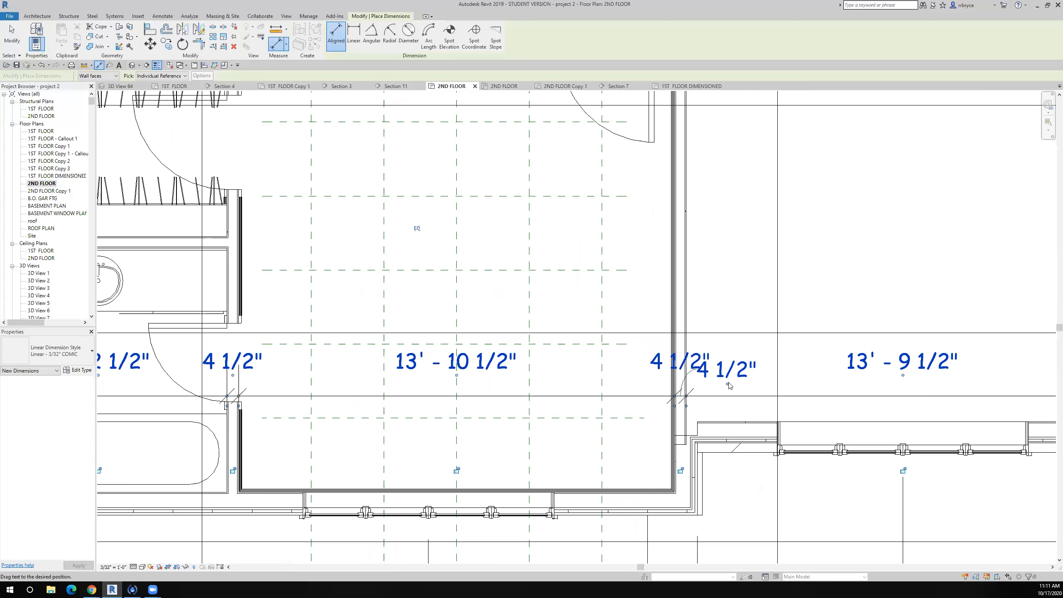
pyautogui.moveTo(722, 371); pyautogui.dragTo(734, 379)
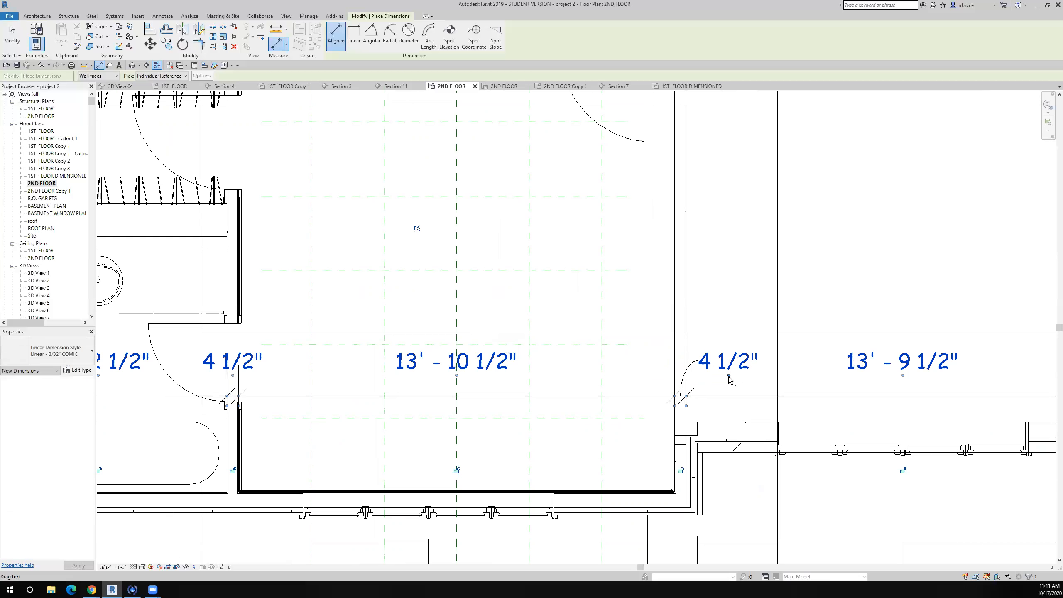
# Move the 4 1/2" text at the right wing's partition into the open area and the 8 3/4" text outside the exterior wall.
pyautogui.scroll(-2, 733, 380)
pyautogui.moveTo(911, 364); pyautogui.dragTo(730, 314, button='middle')
pyautogui.scroll(4, 771, 341)
pyautogui.moveTo(707, 339); pyautogui.dragTo(623, 340)
pyautogui.scroll(-3, 622, 340)
pyautogui.moveTo(733, 364); pyautogui.dragTo(570, 324, button='middle')
pyautogui.scroll(5, 914, 291)
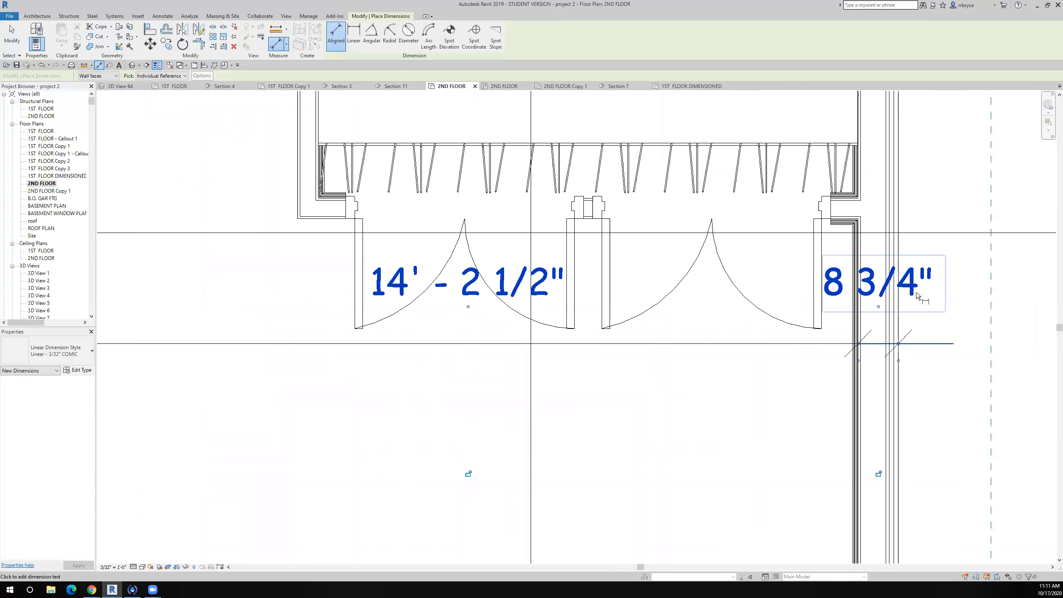
pyautogui.moveTo(879, 309); pyautogui.dragTo(967, 321)
pyautogui.scroll(-5, 963, 318)
pyautogui.scroll(-5, 956, 350)
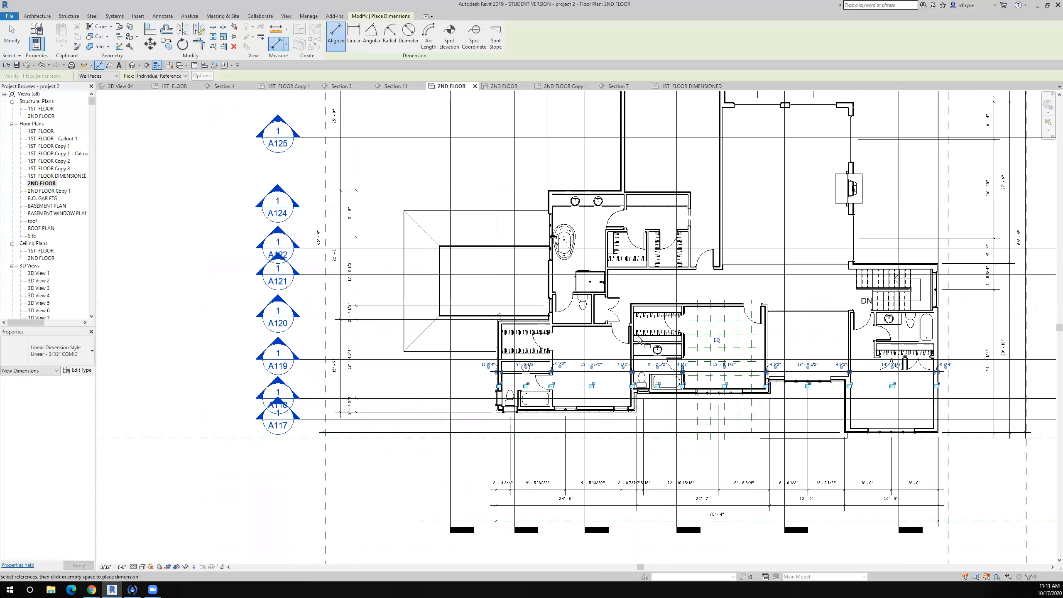
# Start a second horizontal aligned dimension string through the right wing's bathroom from both stud faces of the partition beside the open area.
pyautogui.scroll(3, 640, 341)
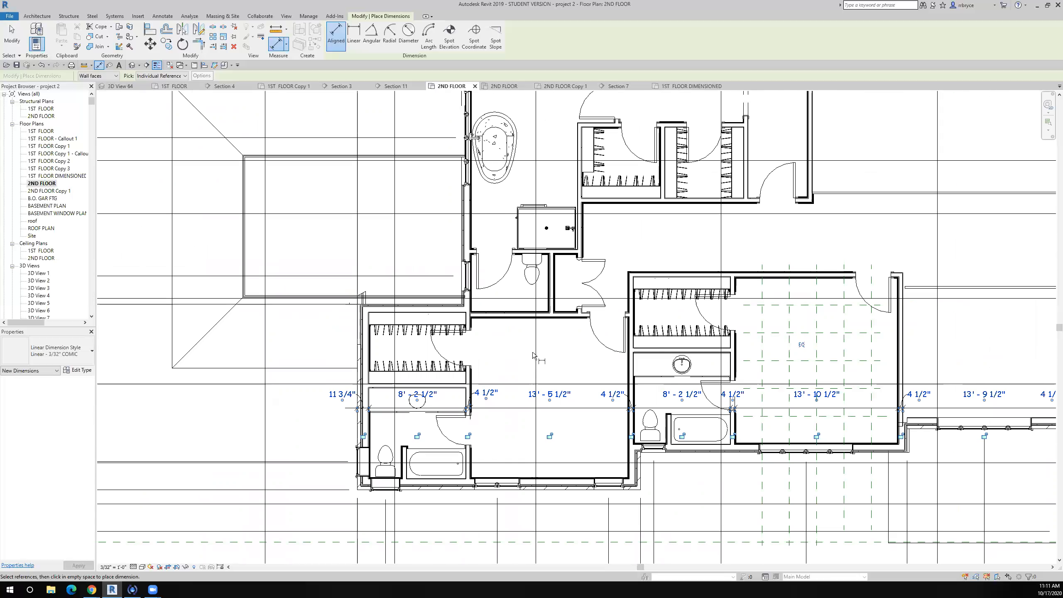
pyautogui.scroll(-2, 533, 354)
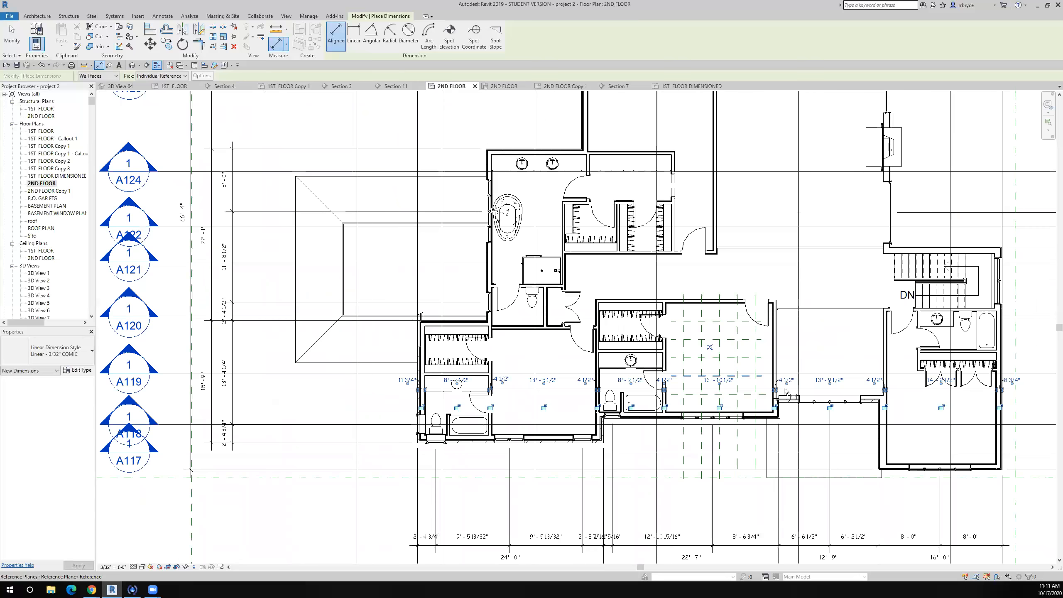
pyautogui.scroll(4, 912, 338)
pyautogui.moveTo(769, 316); pyautogui.dragTo(545, 271, button='middle')
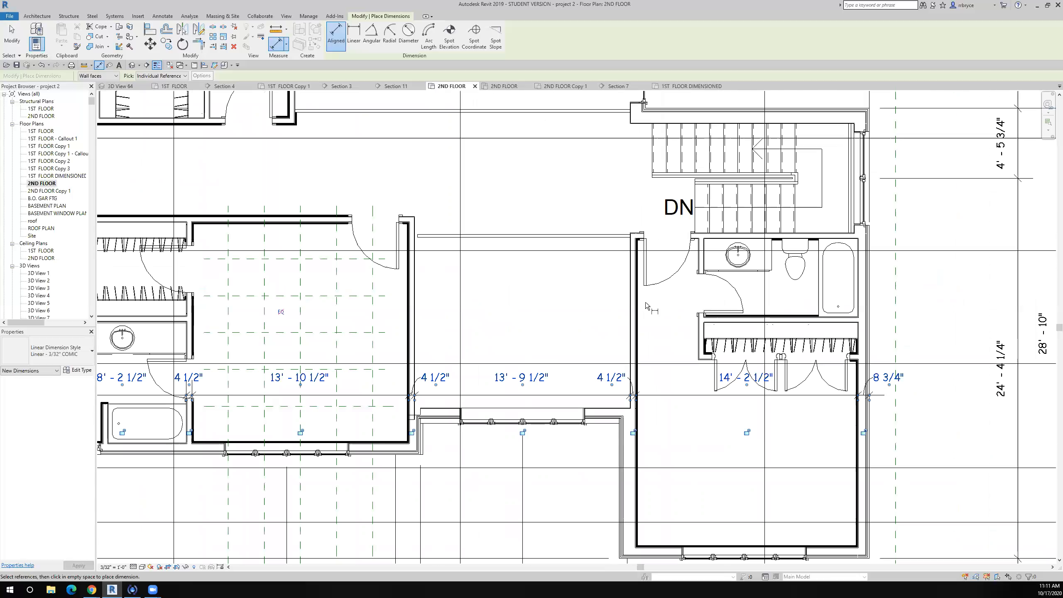
pyautogui.scroll(3, 648, 294)
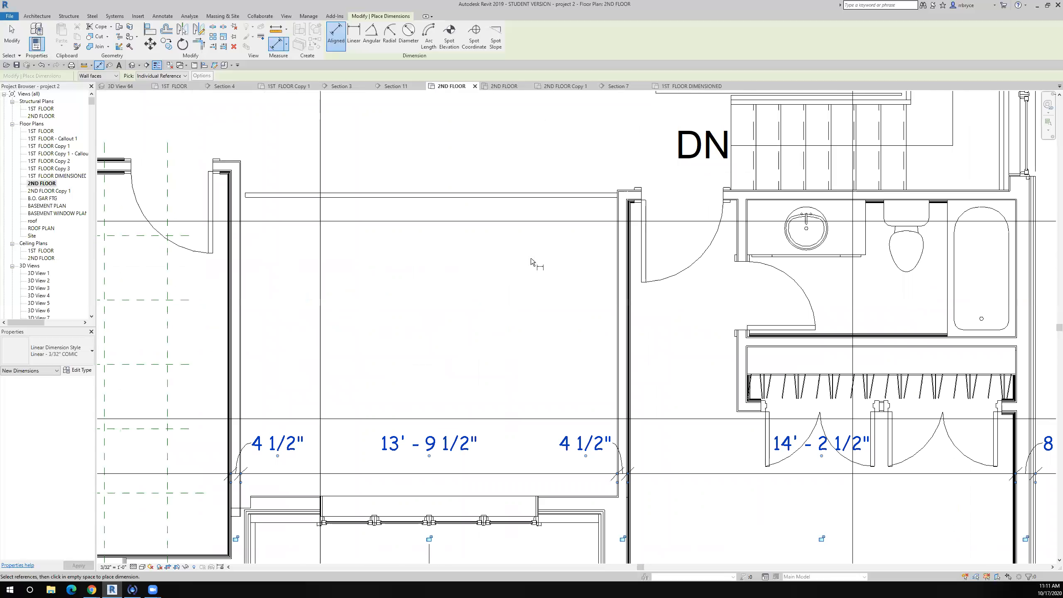
pyautogui.click(99, 66)
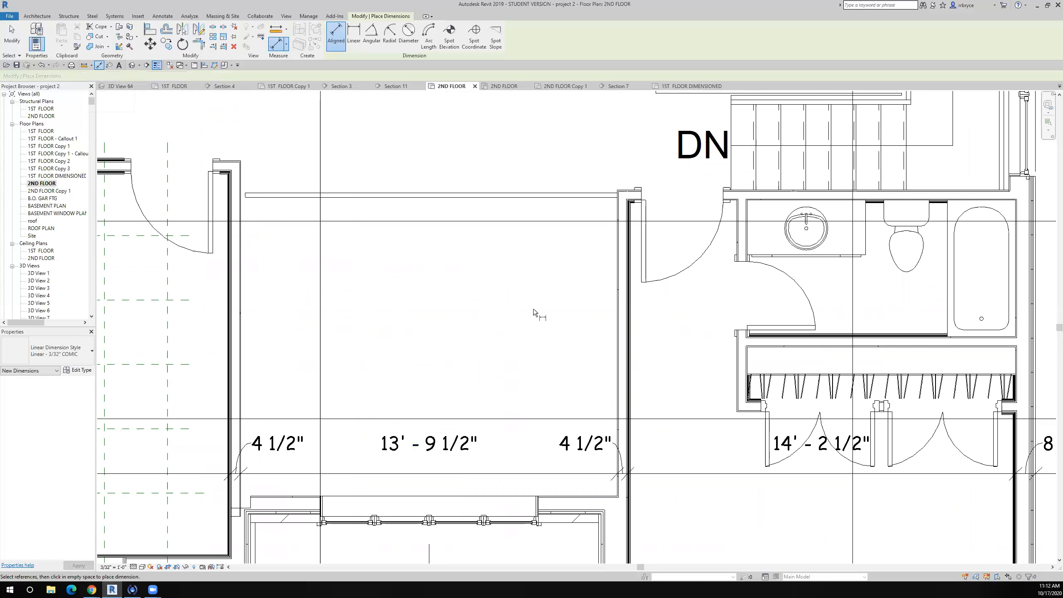
pyautogui.scroll(3, 693, 314)
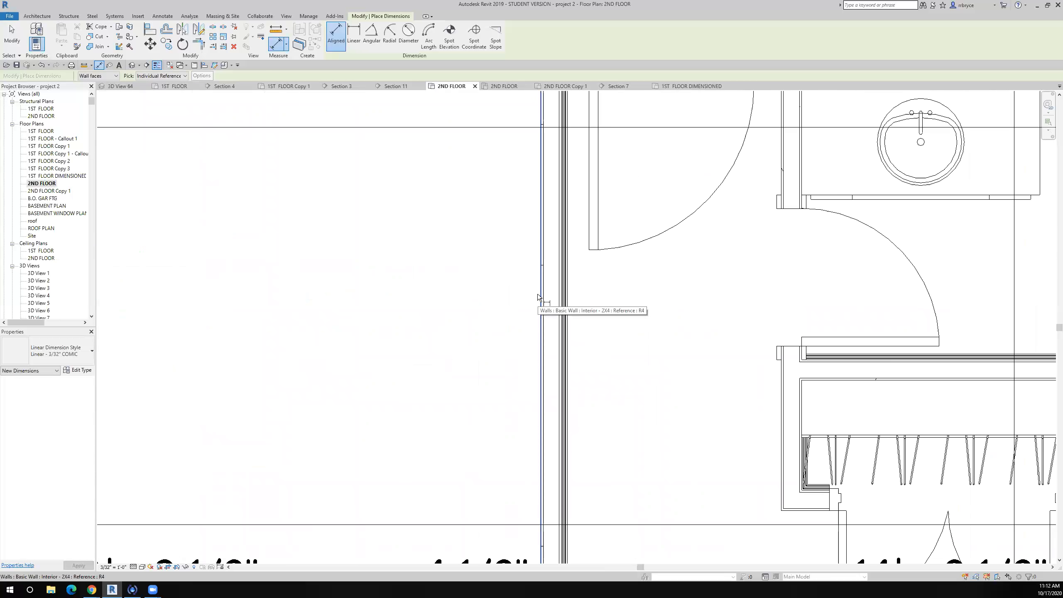
pyautogui.scroll(-5, 541, 358)
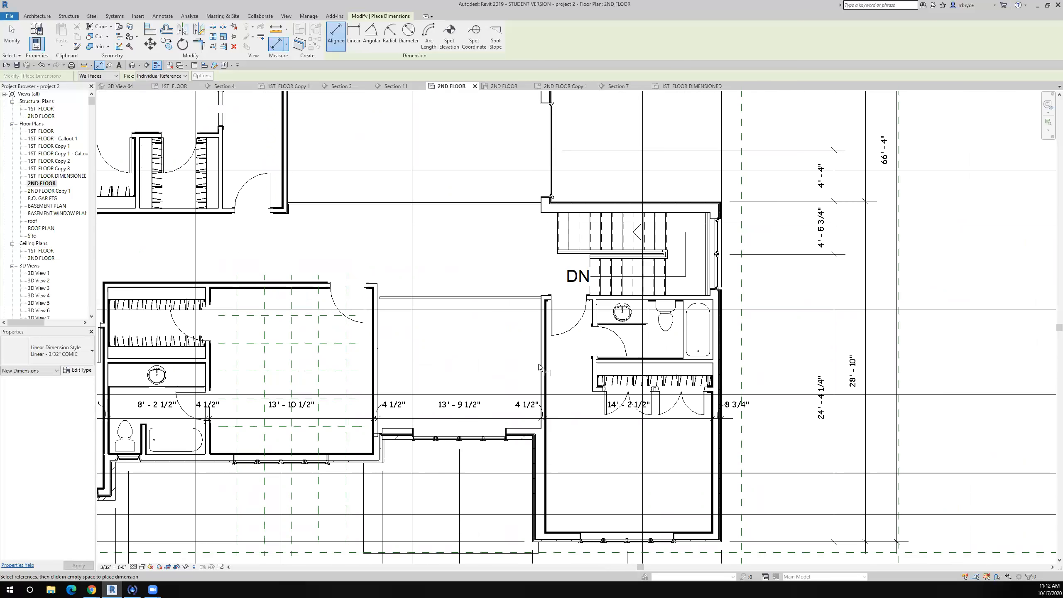
pyautogui.scroll(3, 561, 331)
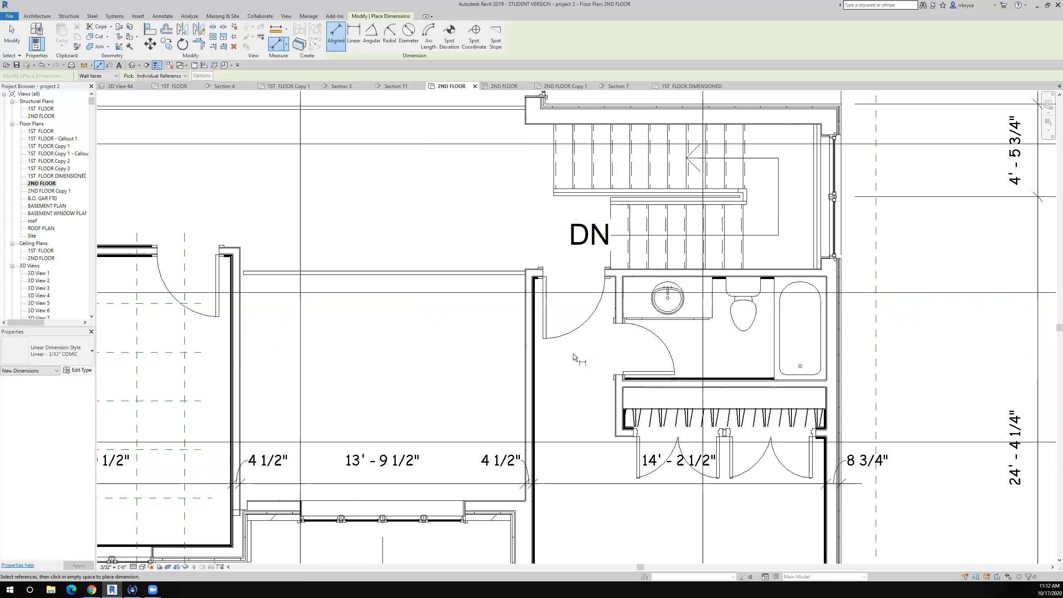
pyautogui.scroll(3, 629, 341)
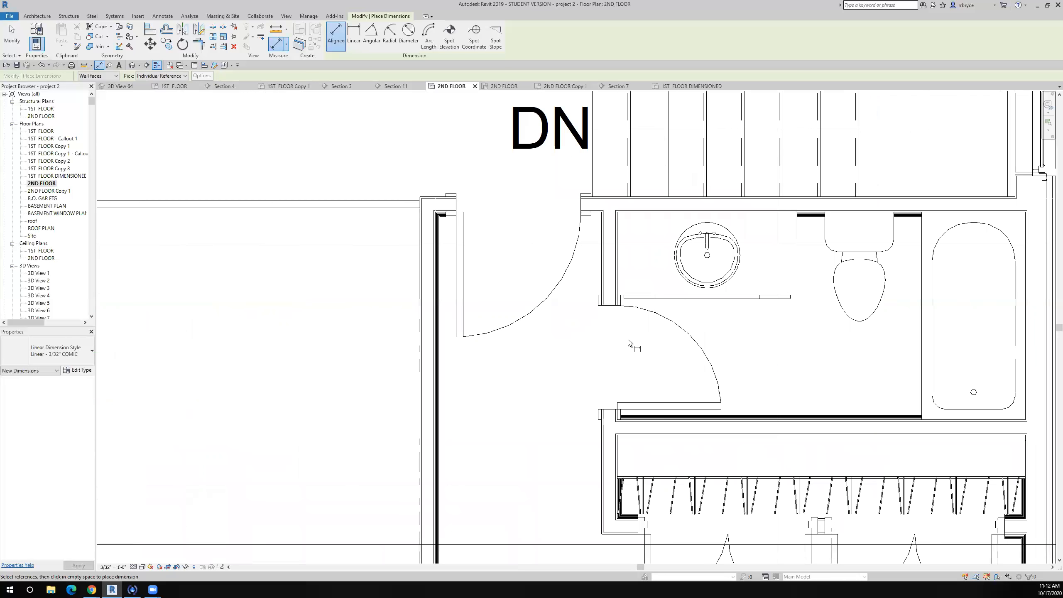
pyautogui.click(424, 359)
pyautogui.scroll(5, 444, 364)
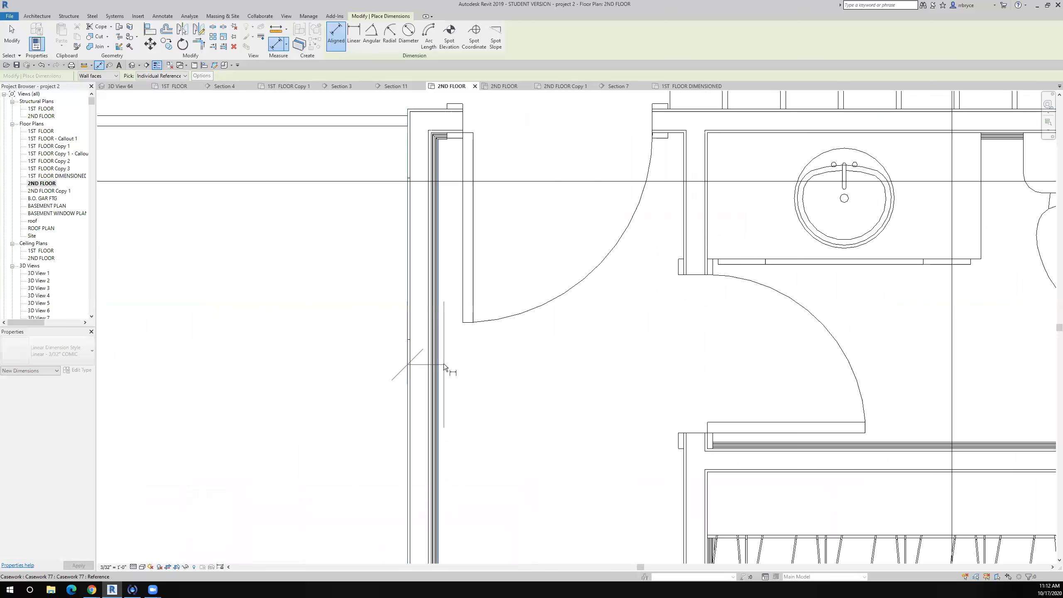
pyautogui.click(413, 354)
pyautogui.scroll(-5, 412, 354)
# Add both stud faces of the partition between the right wing's entry and its bathroom to the second string.
pyautogui.scroll(2, 652, 198)
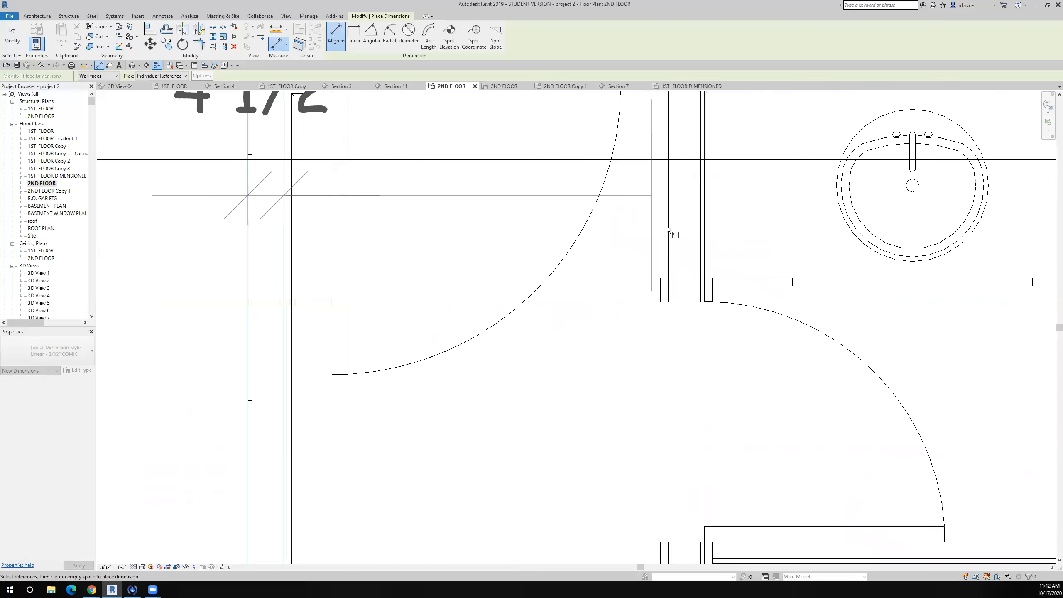
pyautogui.click(666, 227)
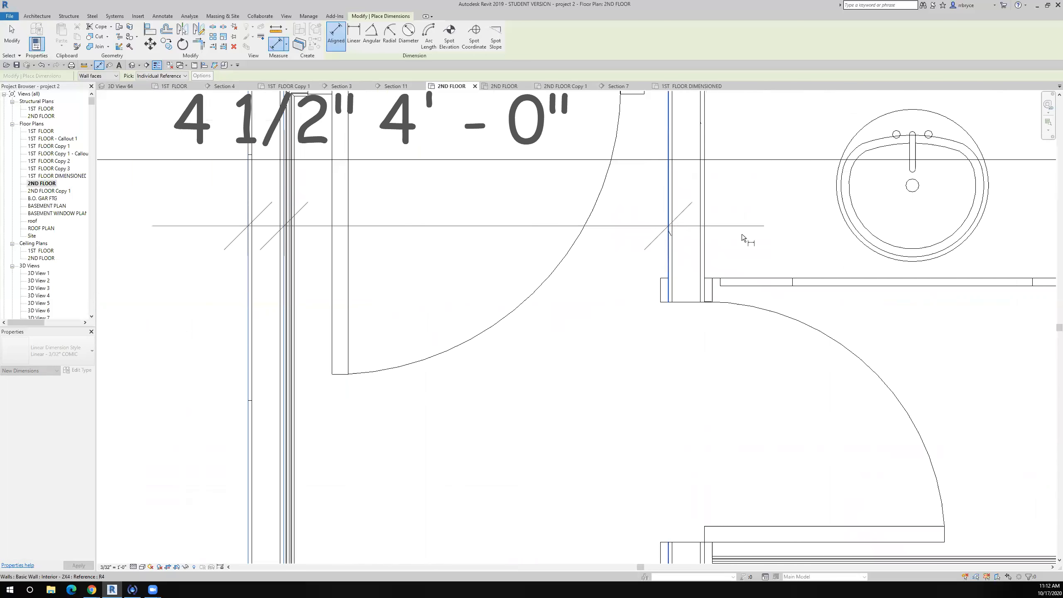
pyautogui.click(708, 238)
# Extend the second string across the bathroom to the inner stud face of the exterior wall behind the bathtub.
pyautogui.scroll(-3, 708, 238)
pyautogui.moveTo(794, 297); pyautogui.dragTo(590, 290, button='middle')
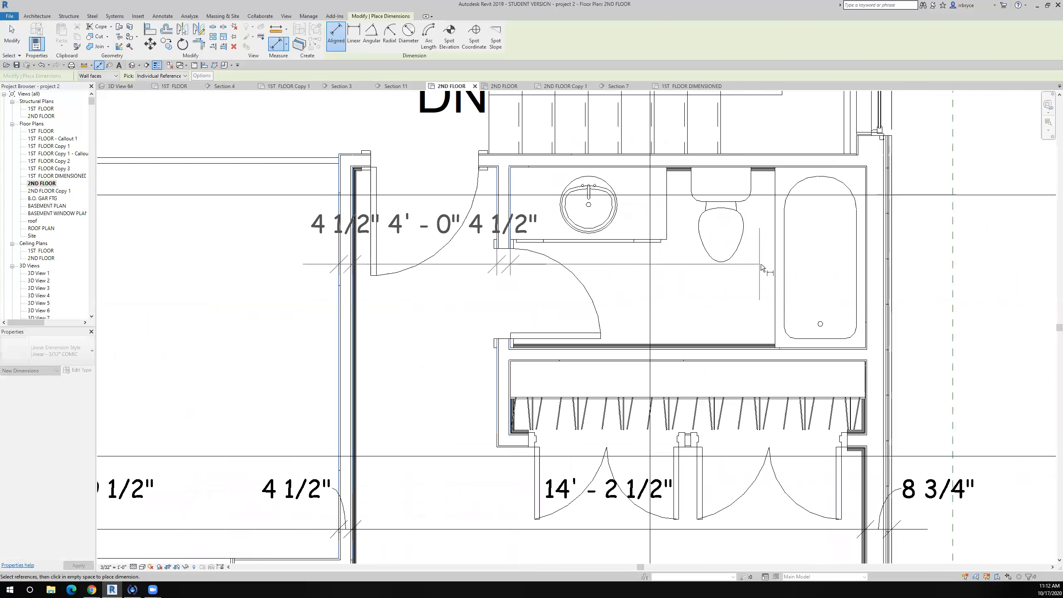
pyautogui.scroll(3, 859, 271)
pyautogui.click(871, 282)
pyautogui.scroll(1, 940, 294)
pyautogui.scroll(3, 937, 294)
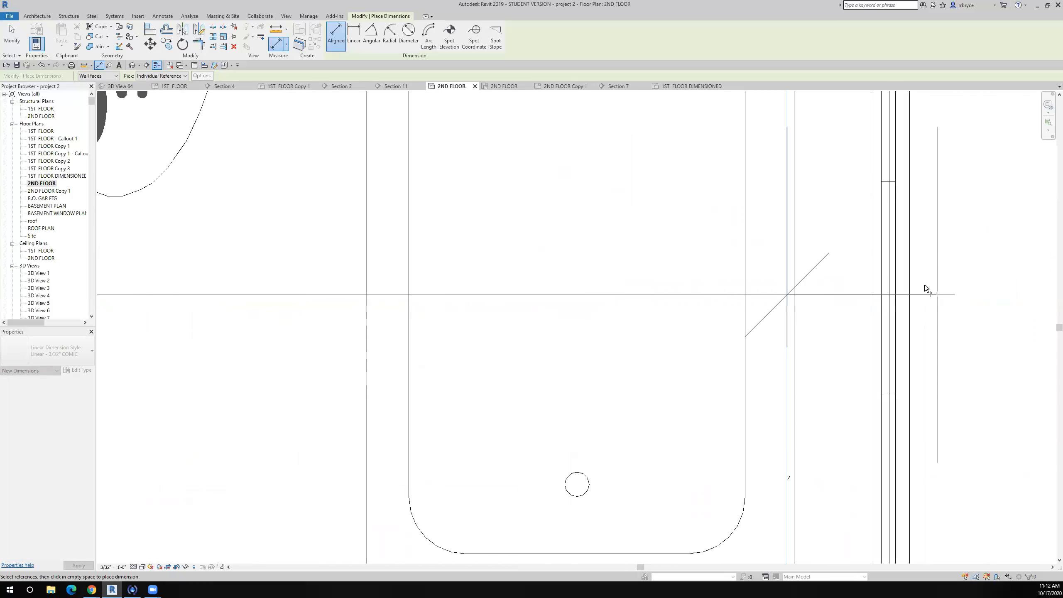
# Add the outer face of the exterior wall beside the bathtub to the second string.
pyautogui.click(915, 286)
pyautogui.scroll(-6, 914, 285)
pyautogui.scroll(-2, 915, 285)
pyautogui.scroll(5, 880, 460)
pyautogui.scroll(-3, 874, 454)
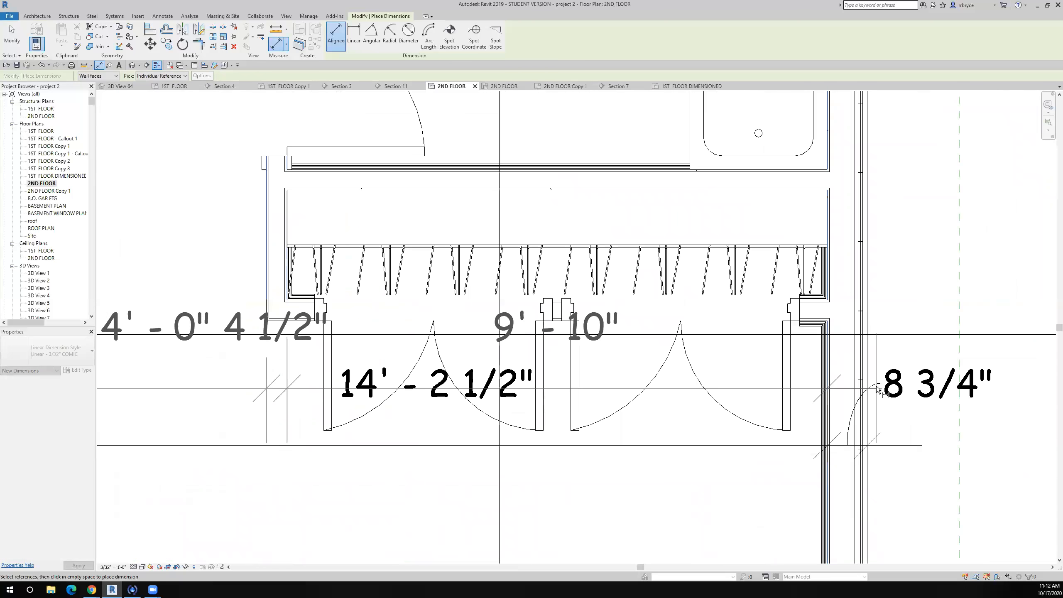
pyautogui.scroll(2, 881, 212)
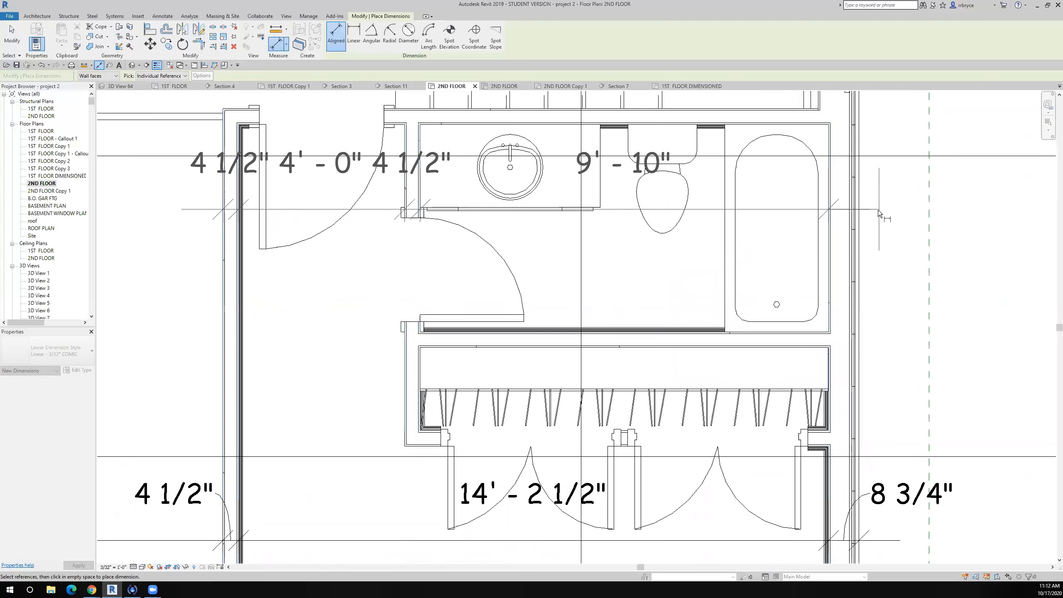
pyautogui.scroll(3, 878, 209)
pyautogui.click(845, 207)
pyautogui.scroll(-4, 875, 253)
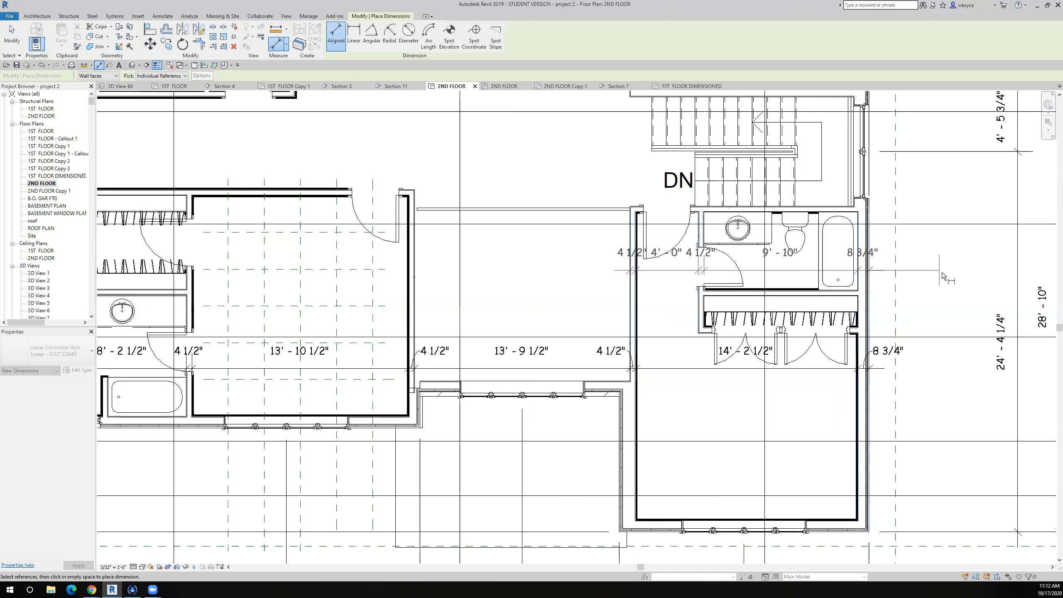
# Place the second string through the right wing's bathroom and move its 4 1/2" text off the partition into the open area.
pyautogui.click(933, 265)
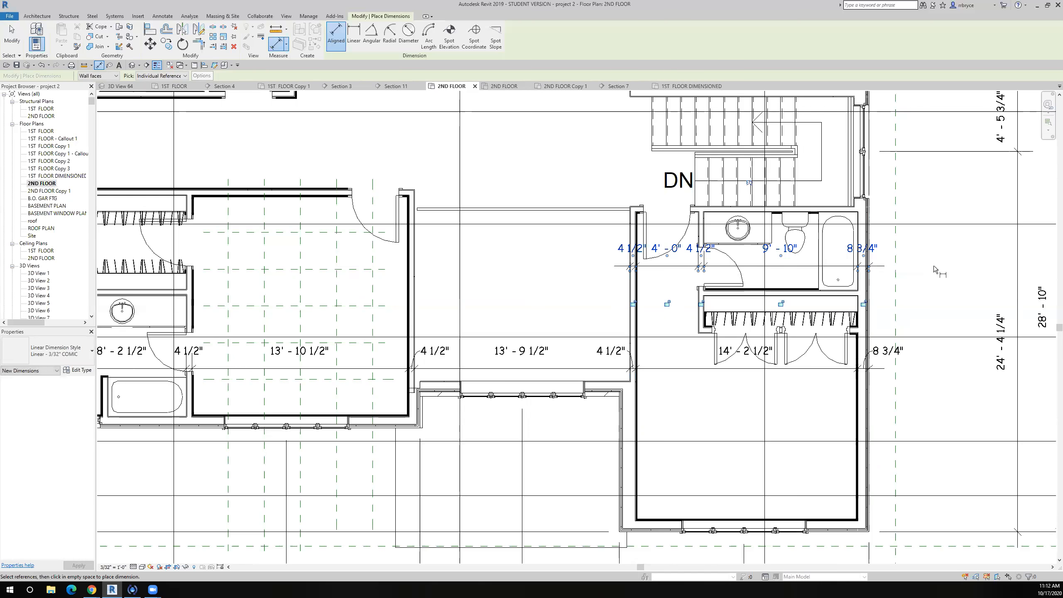
pyautogui.scroll(2, 644, 263)
pyautogui.moveTo(645, 263); pyautogui.dragTo(586, 258)
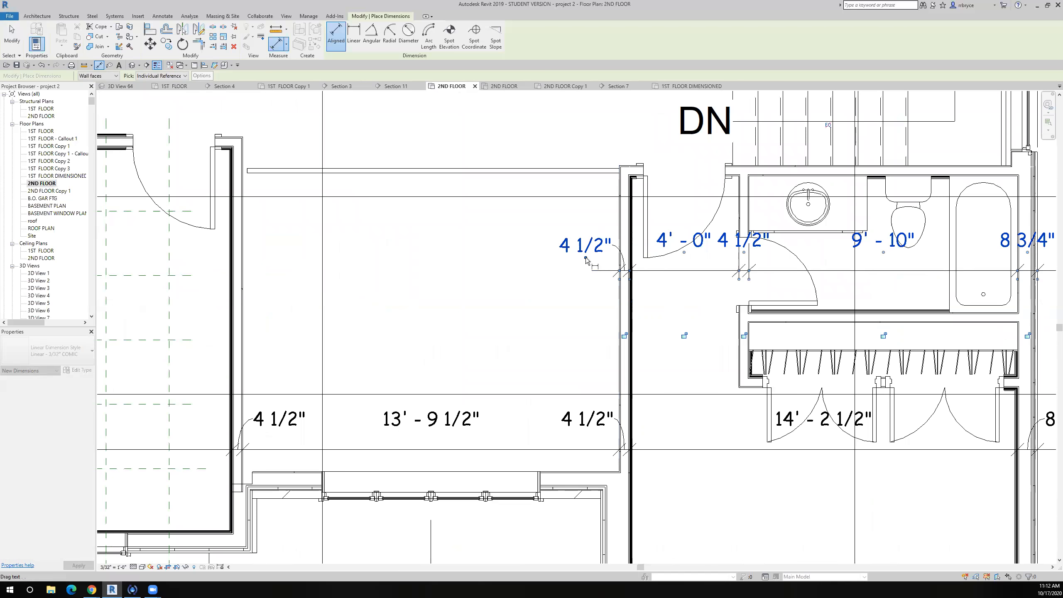
pyautogui.scroll(-3, 586, 258)
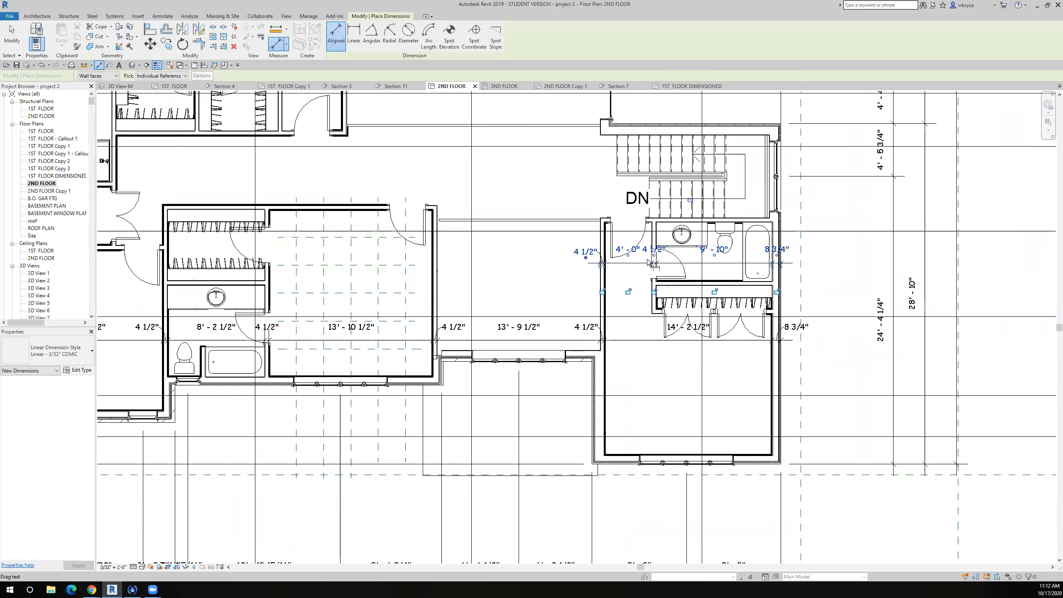
# Move the second string's bathroom partition text into the bathroom and its exterior wall text outside the building.
pyautogui.scroll(2, 774, 260)
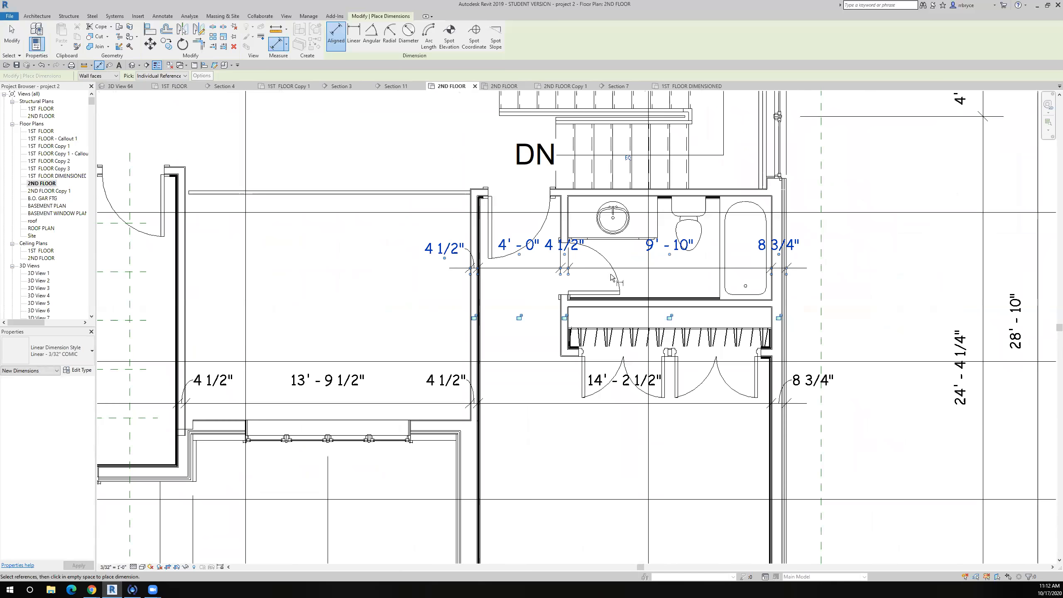
pyautogui.scroll(2, 582, 271)
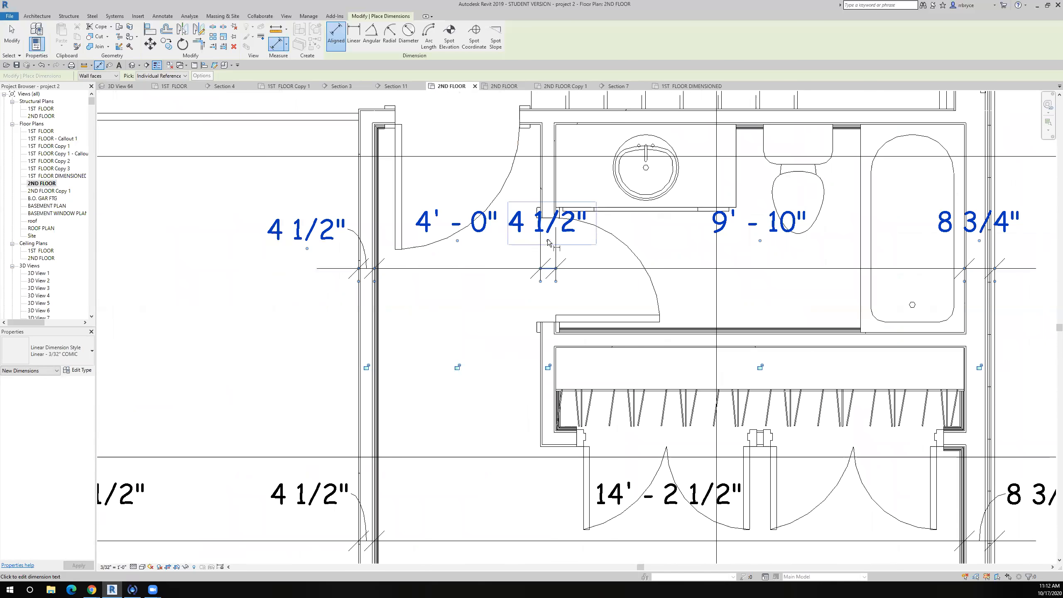
pyautogui.moveTo(557, 247); pyautogui.dragTo(607, 248)
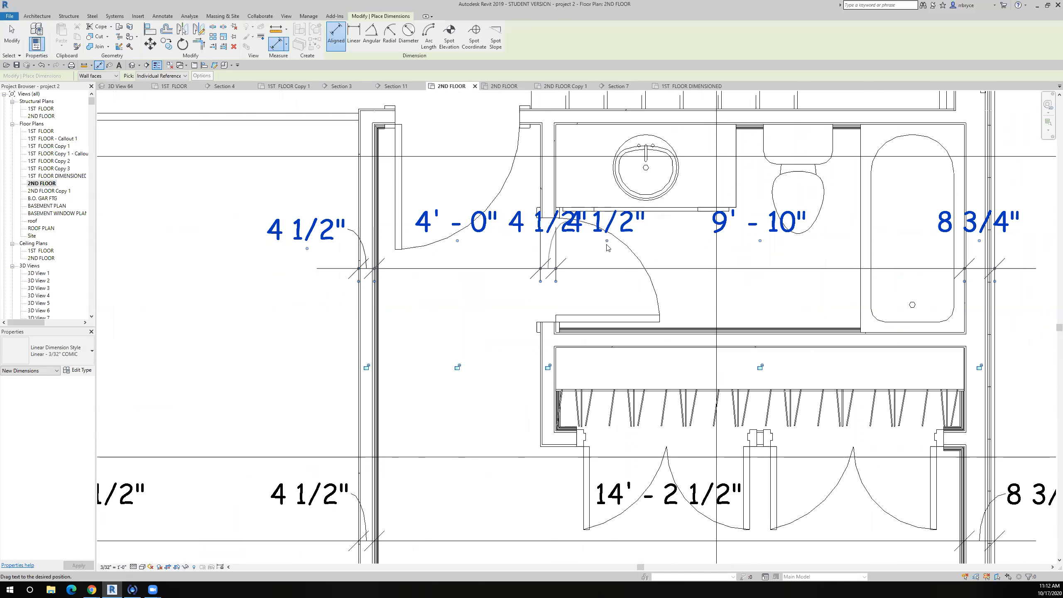
pyautogui.moveTo(843, 235); pyautogui.dragTo(741, 215, button='middle')
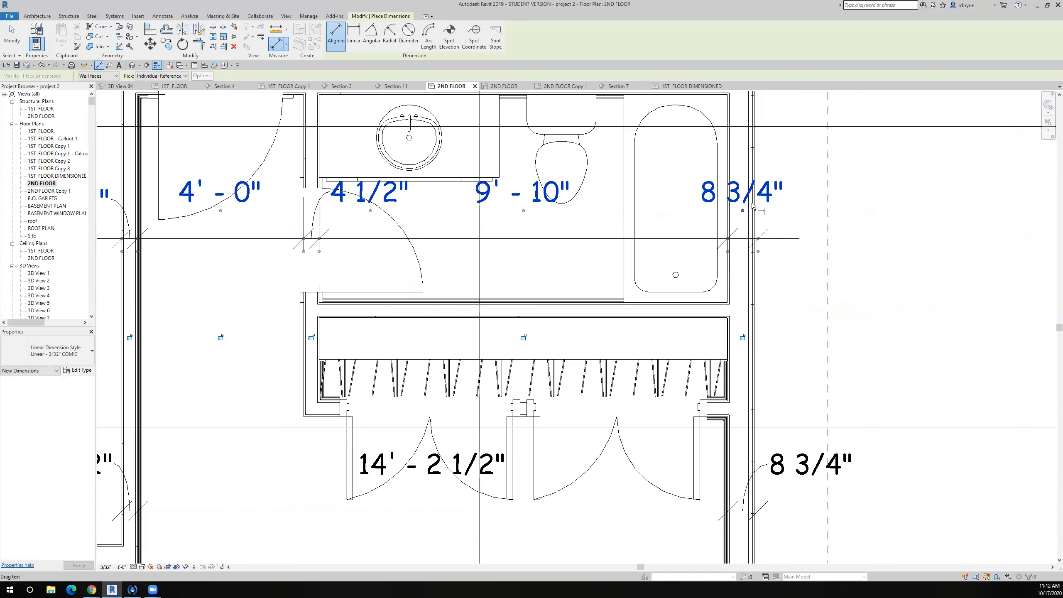
pyautogui.moveTo(744, 212); pyautogui.dragTo(821, 220)
pyautogui.scroll(-3, 903, 368)
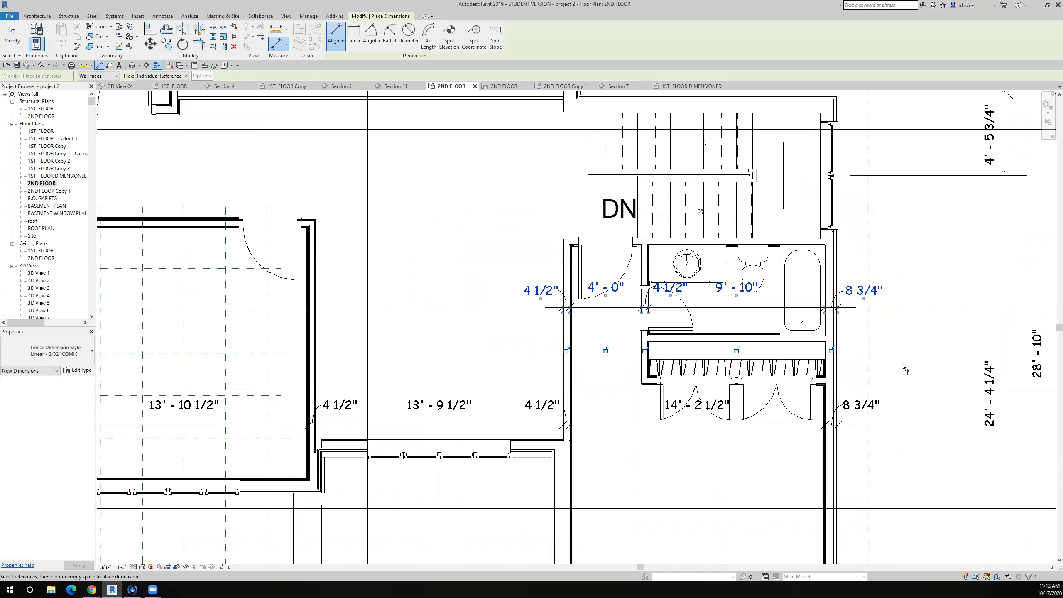
# Start an aligned dimension string through the left wing's toilet room from the outer and inner stud faces of its exterior wall.
pyautogui.scroll(-4, 575, 339)
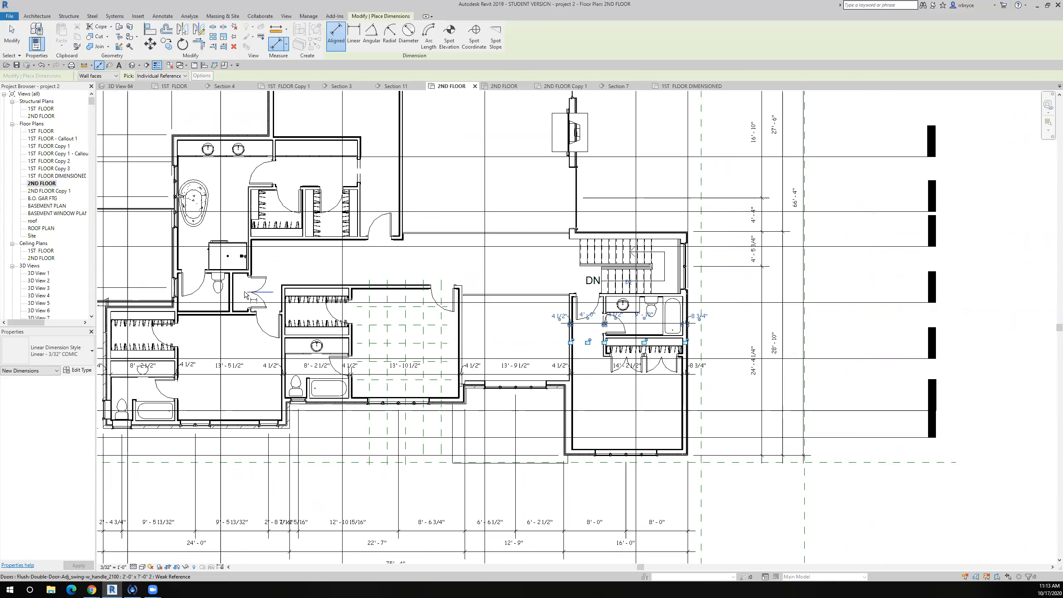
pyautogui.scroll(5, 245, 295)
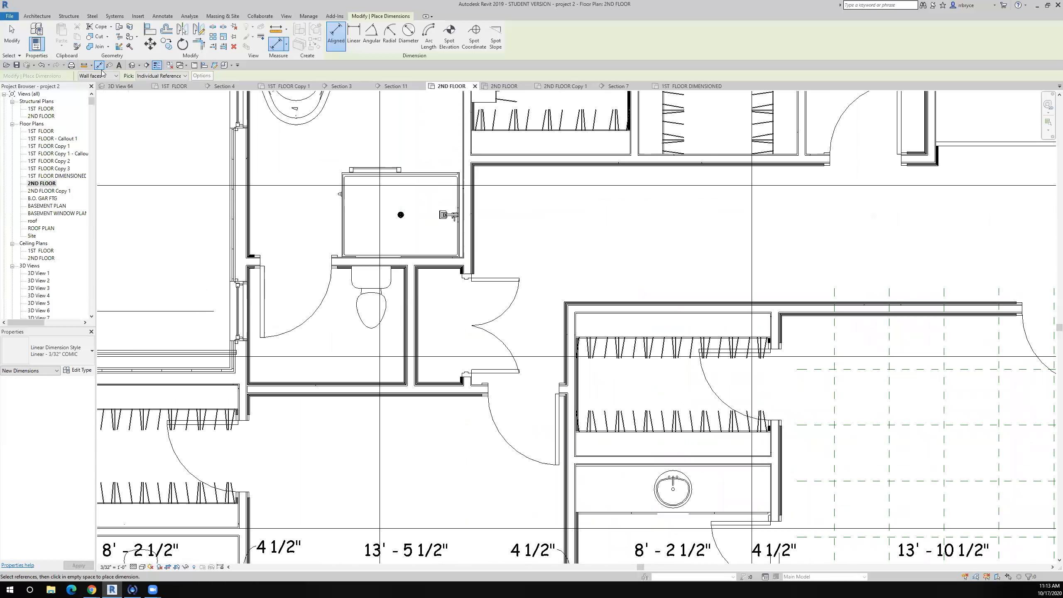
pyautogui.scroll(4, 233, 363)
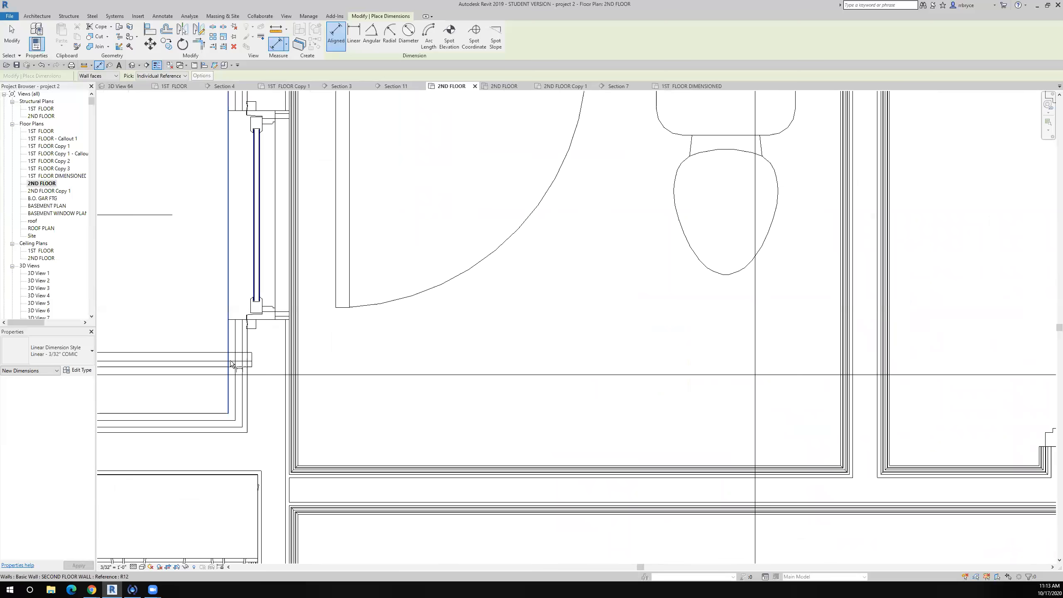
pyautogui.click(225, 336)
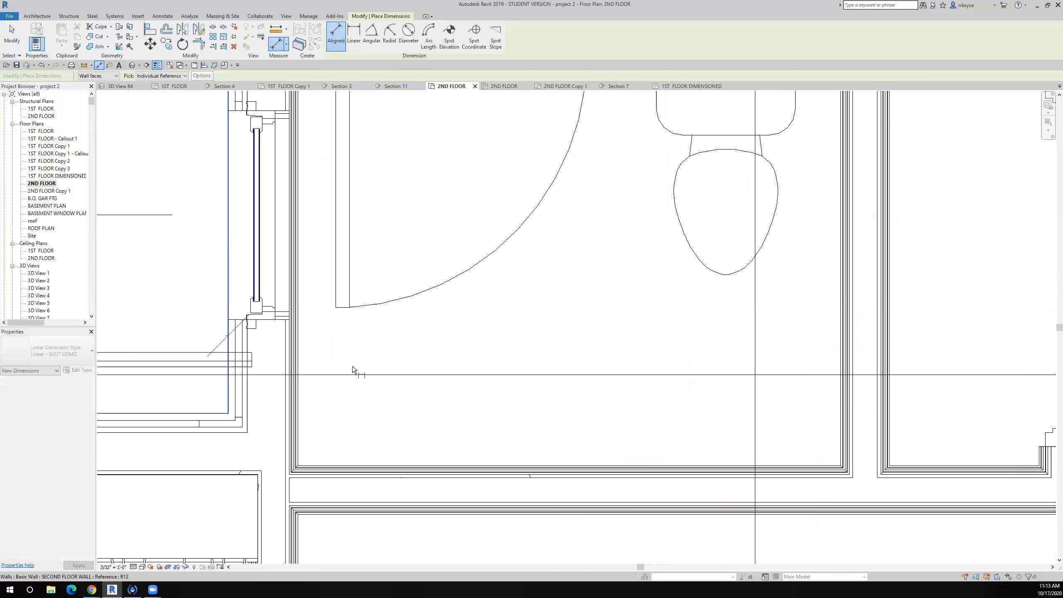
pyautogui.scroll(2, 278, 346)
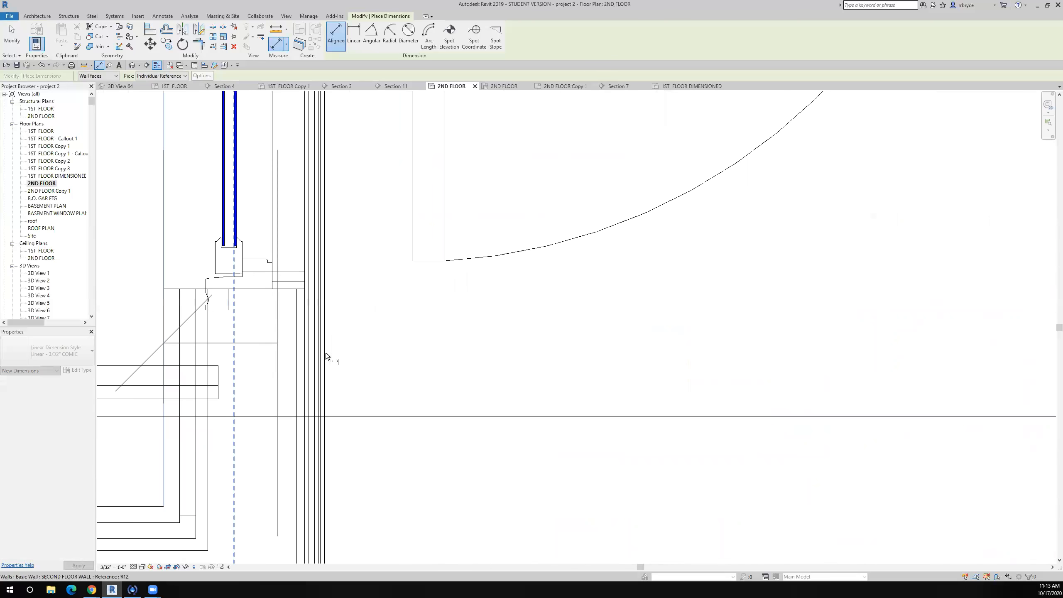
pyautogui.click(306, 341)
# Add both stud faces of the partition between the toilet room and the adjoining double-door closet to the string.
pyautogui.scroll(-5, 305, 341)
pyautogui.scroll(4, 548, 350)
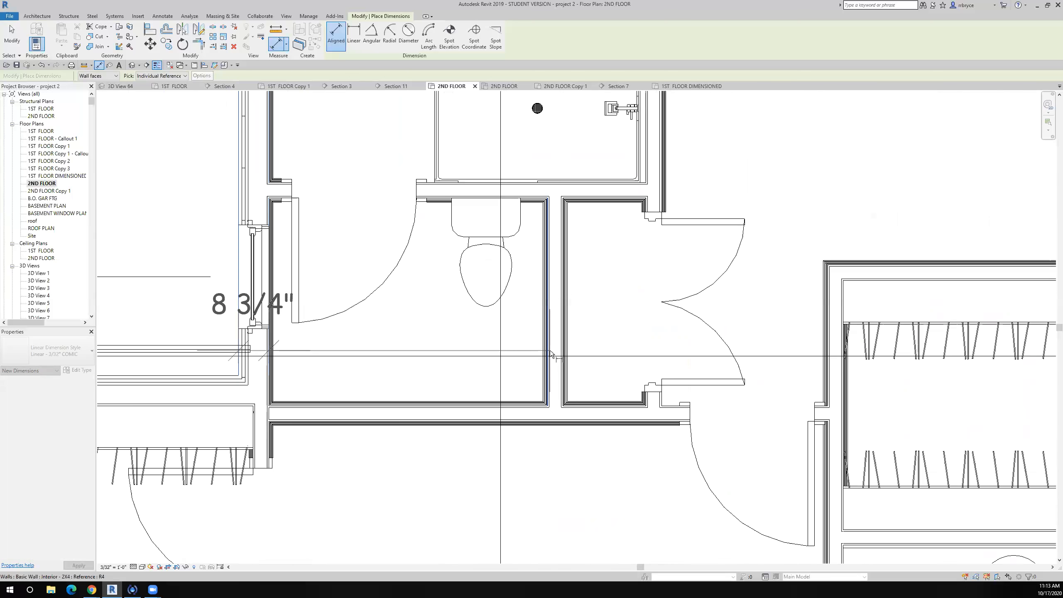
pyautogui.click(543, 307)
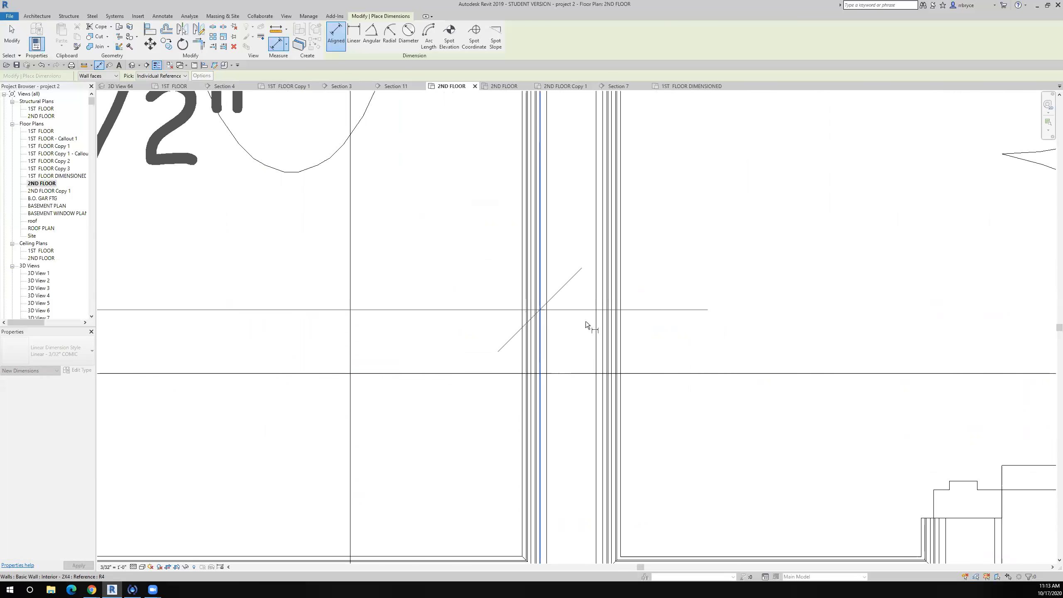
pyautogui.click(601, 321)
# Add both faces of the closet's front wall at the double doors to the toilet room string.
pyautogui.scroll(-3, 601, 321)
pyautogui.moveTo(764, 348); pyautogui.dragTo(624, 329, button='middle')
pyautogui.scroll(2, 624, 329)
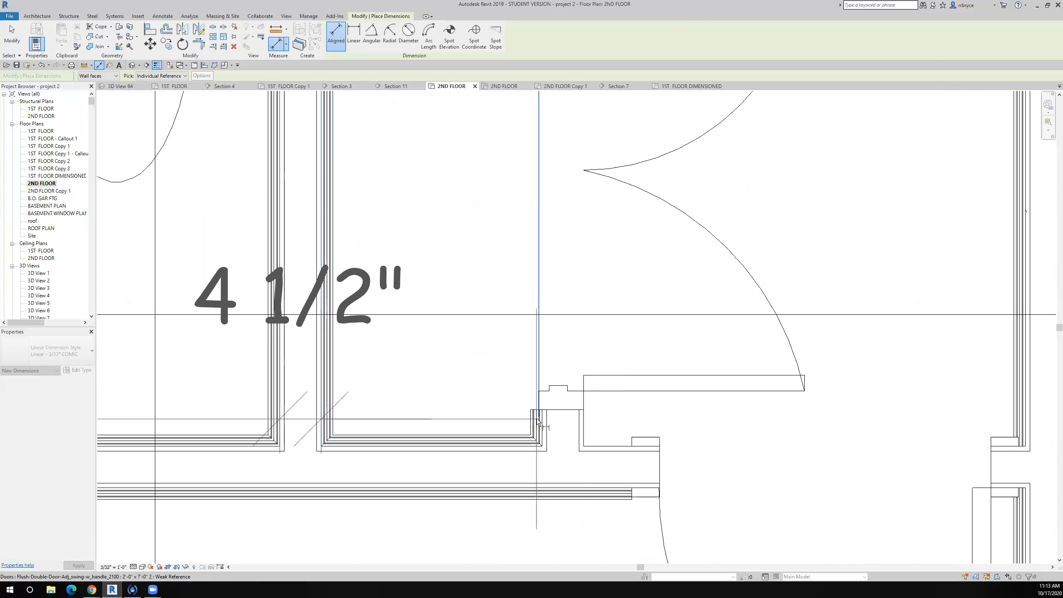
pyautogui.scroll(3, 544, 431)
pyautogui.click(548, 431)
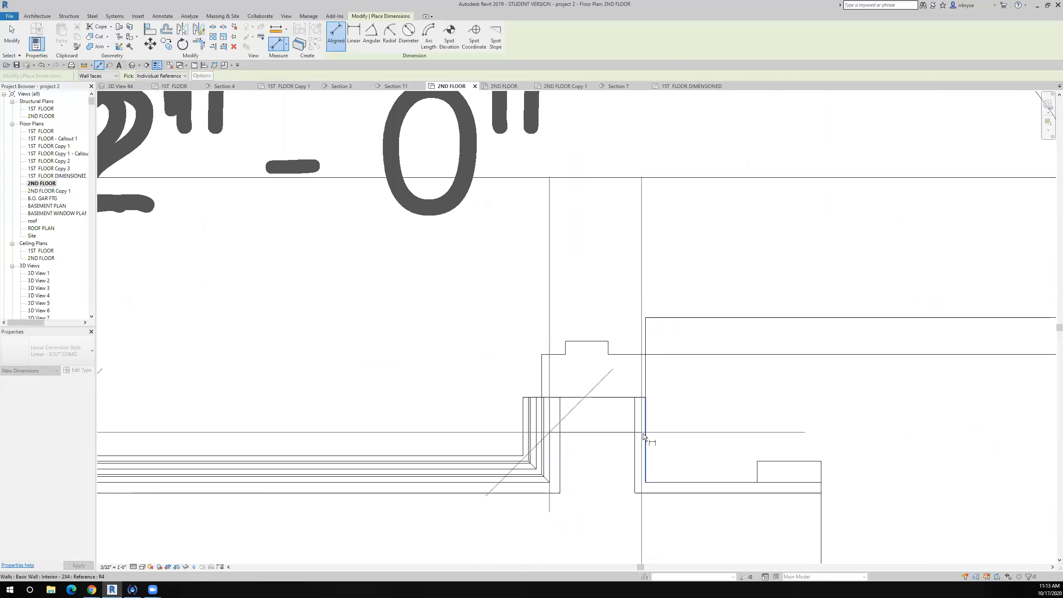
pyautogui.click(644, 433)
# Extend the toilet room string across the hallway to the near stud face of the middle bedroom's closet wall.
pyautogui.scroll(-3, 644, 432)
pyautogui.moveTo(741, 404); pyautogui.dragTo(580, 358, button='middle')
pyautogui.scroll(-3, 482, 428)
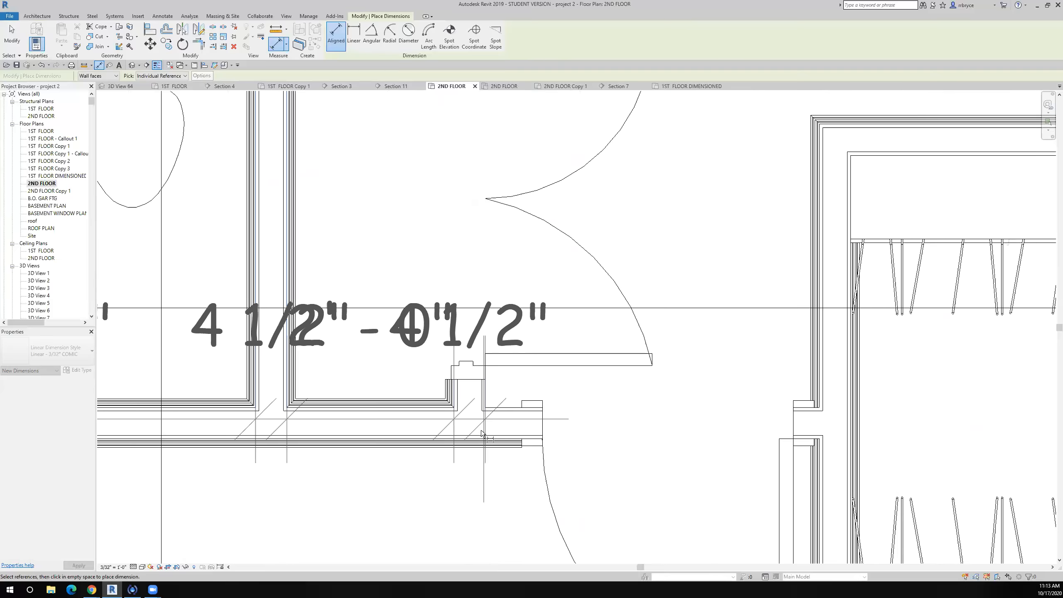
pyautogui.scroll(-5, 582, 408)
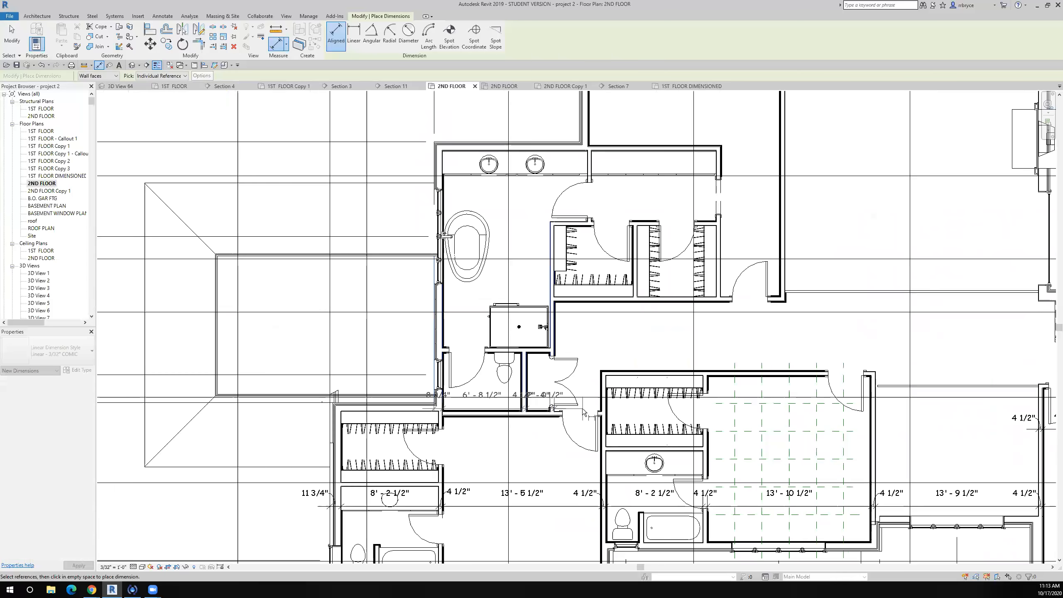
pyautogui.scroll(10, 610, 398)
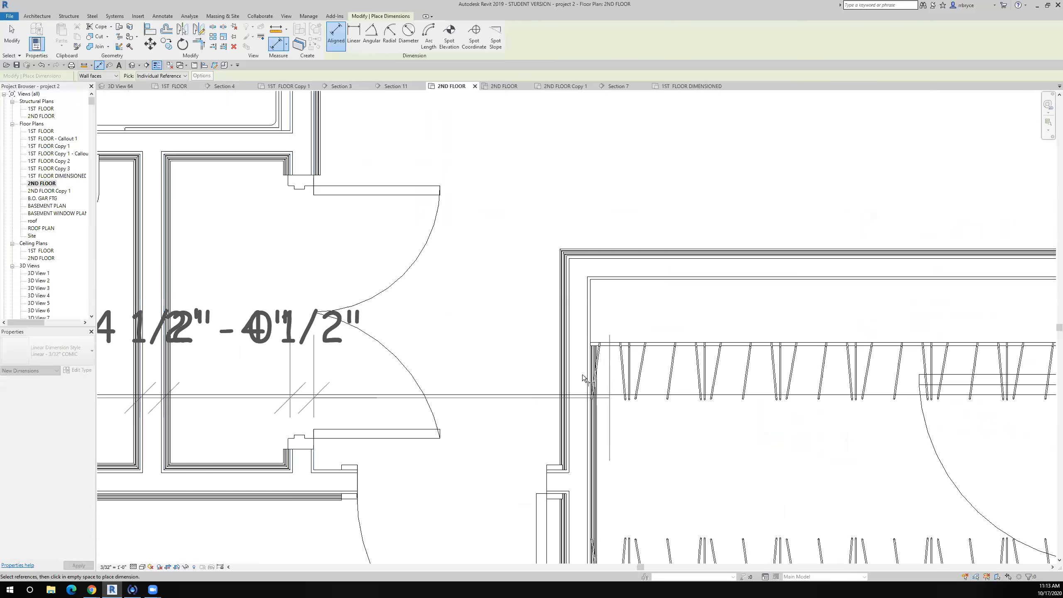
pyautogui.scroll(2, 583, 374)
pyautogui.click(532, 435)
# Add a reference on the middle bedroom's closet hangers and place the toilet room dimension string.
pyautogui.scroll(-6, 531, 435)
pyautogui.scroll(-4, 649, 408)
pyautogui.moveTo(673, 431); pyautogui.dragTo(718, 409, button='middle')
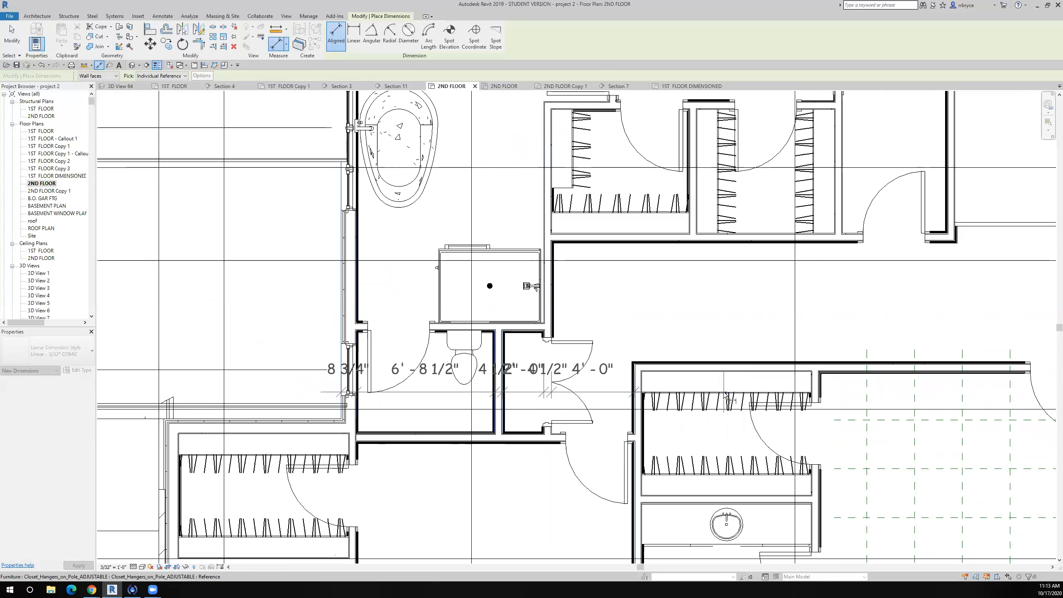
pyautogui.click(726, 395)
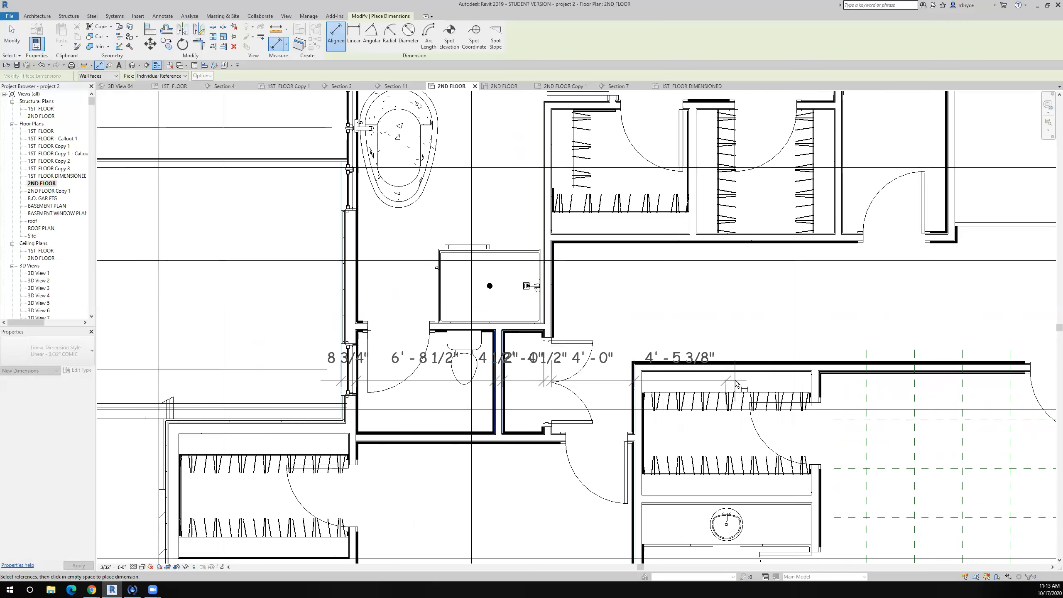
pyautogui.scroll(2, 732, 408)
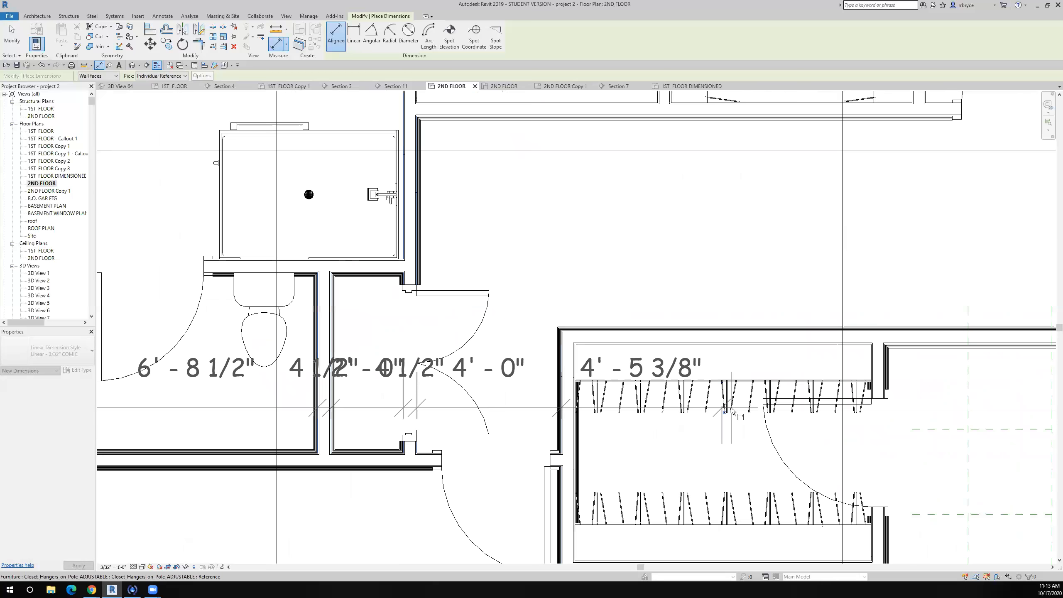
pyautogui.scroll(-2, 727, 383)
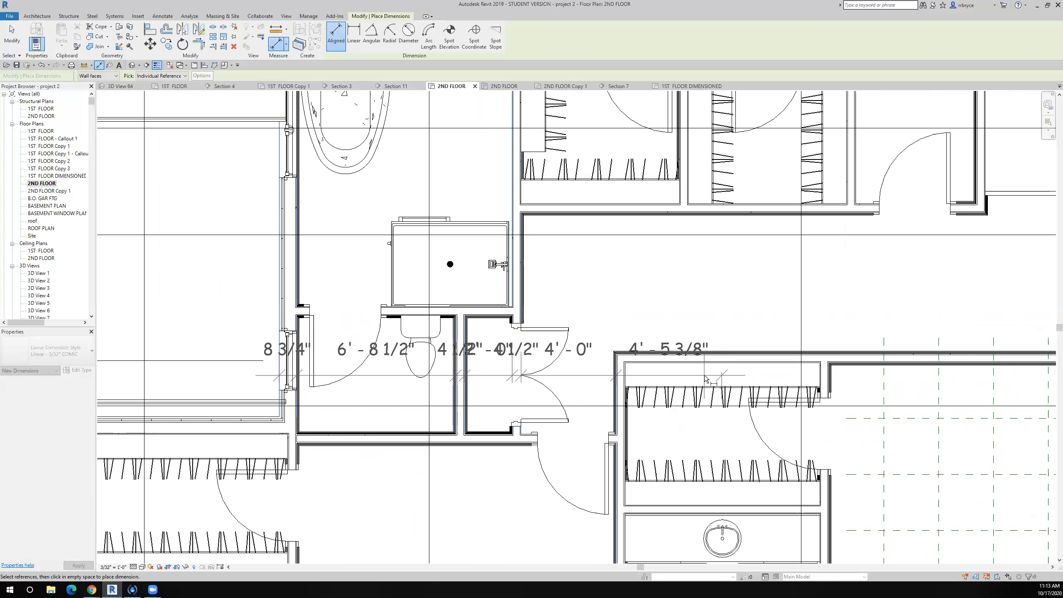
pyautogui.click(702, 375)
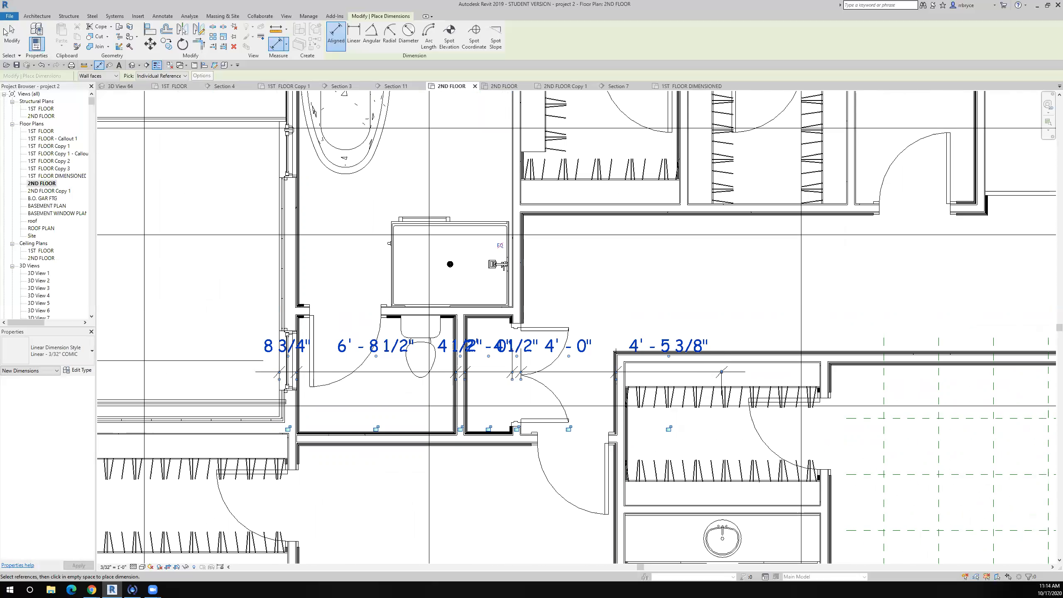
# Try to remove the closet hanger reference from the toilet room string by editing its witness lines.
pyautogui.click(10, 34)
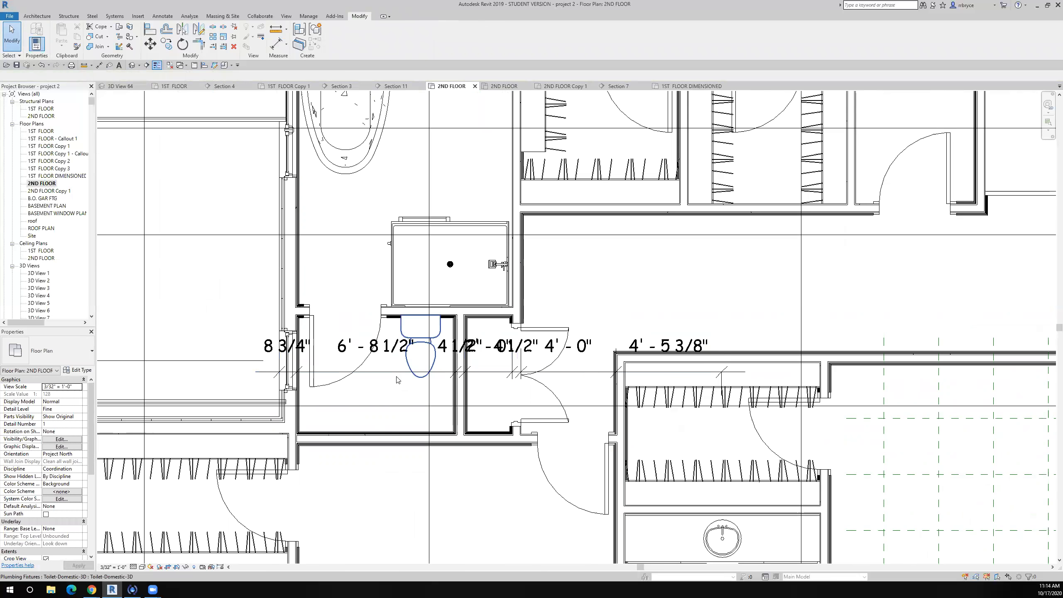
pyautogui.click(378, 377)
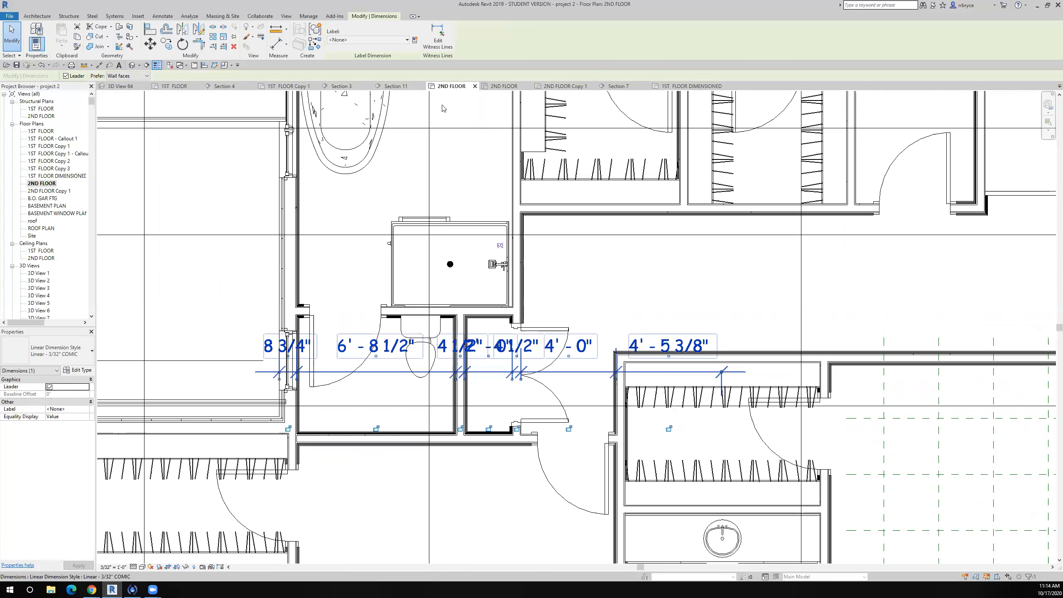
pyautogui.click(441, 43)
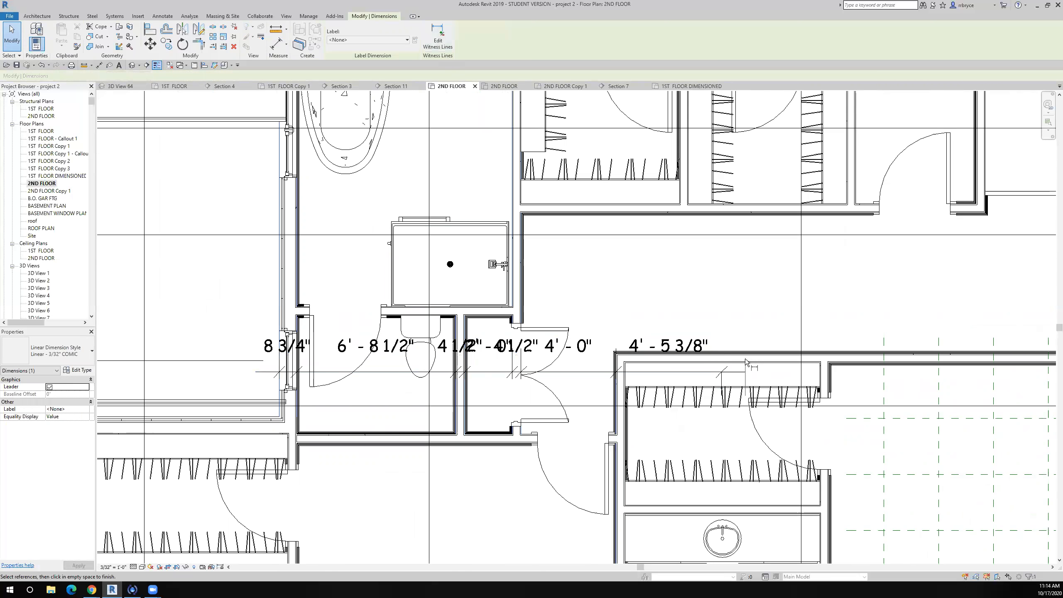
pyautogui.scroll(2, 741, 360)
pyautogui.click(703, 425)
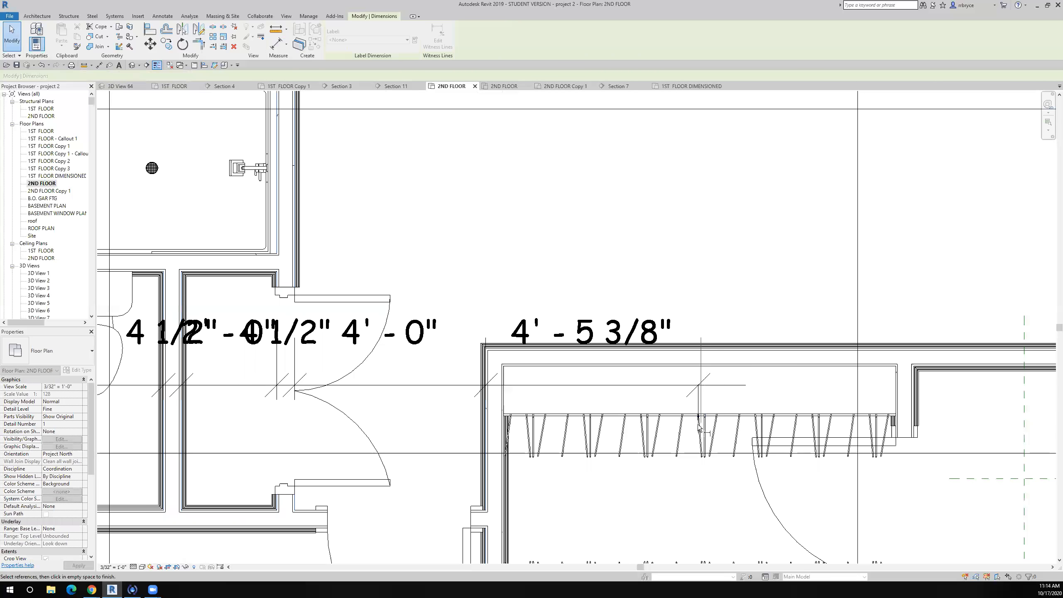
pyautogui.click(693, 389)
# Try again to remove the string's hanger witness line, picking the reference at the closet rod.
pyautogui.scroll(3, 693, 388)
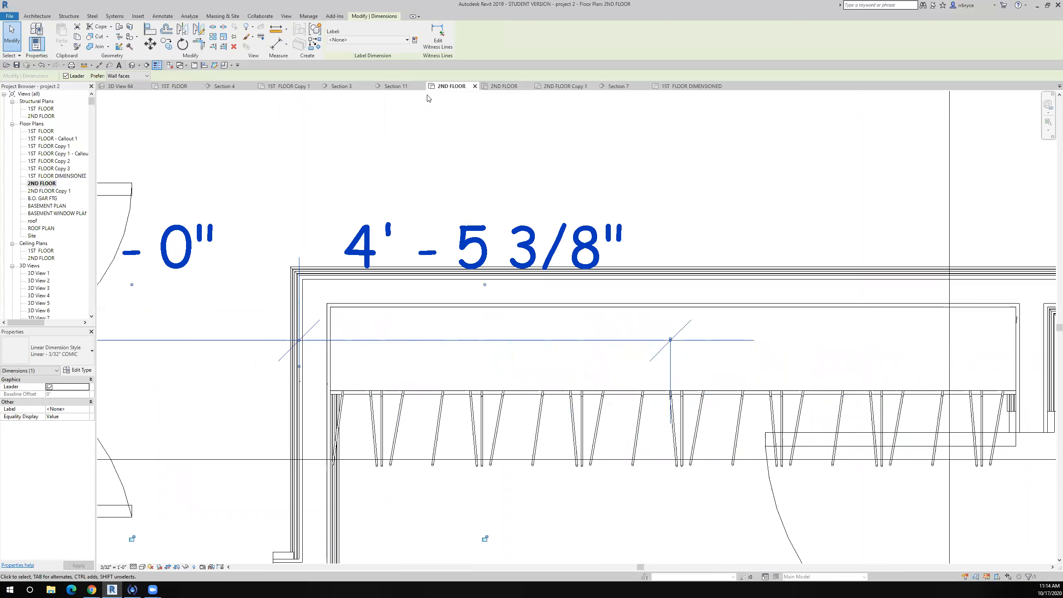
pyautogui.click(438, 37)
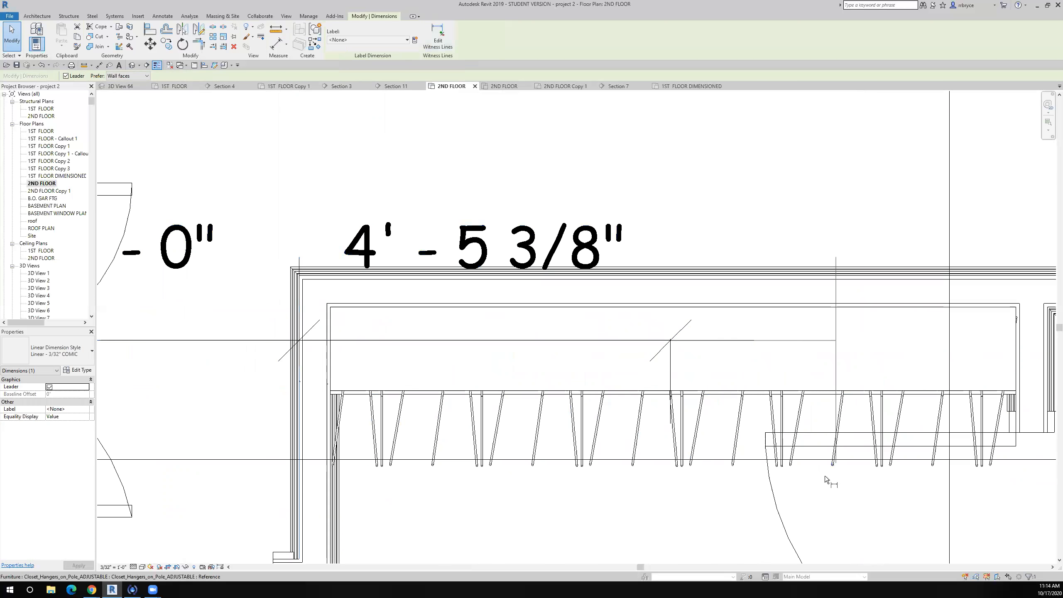
pyautogui.scroll(3, 761, 411)
pyautogui.scroll(3, 535, 366)
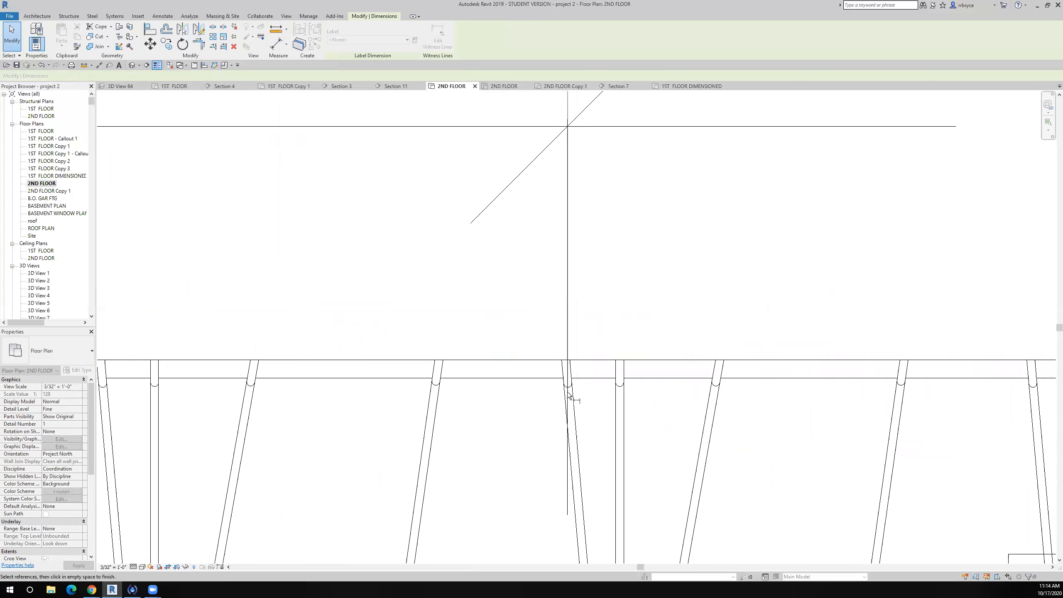
pyautogui.click(571, 407)
pyautogui.scroll(-4, 571, 407)
pyautogui.scroll(-4, 737, 454)
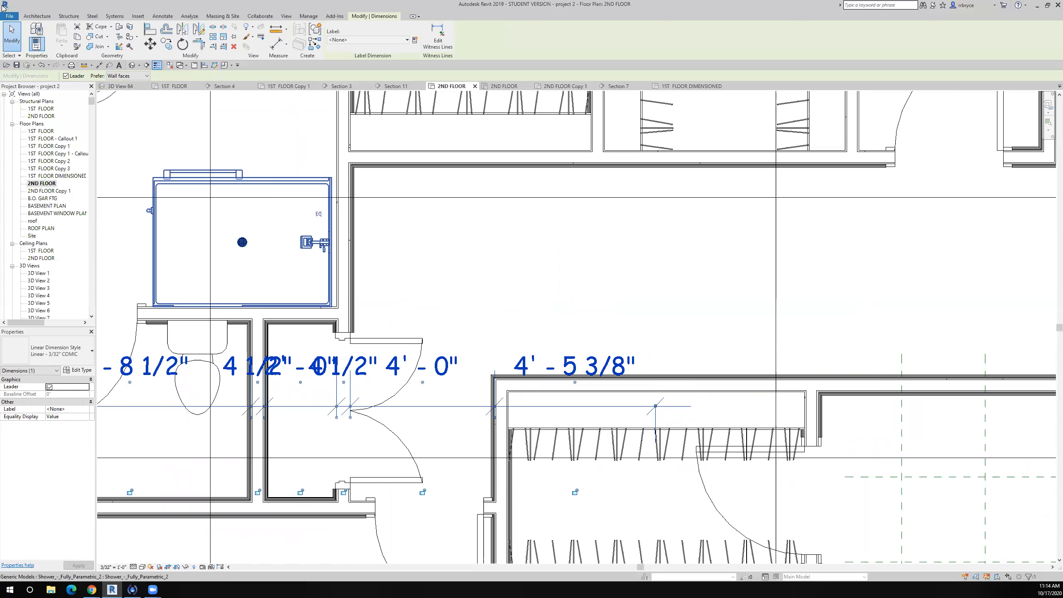
pyautogui.click(15, 26)
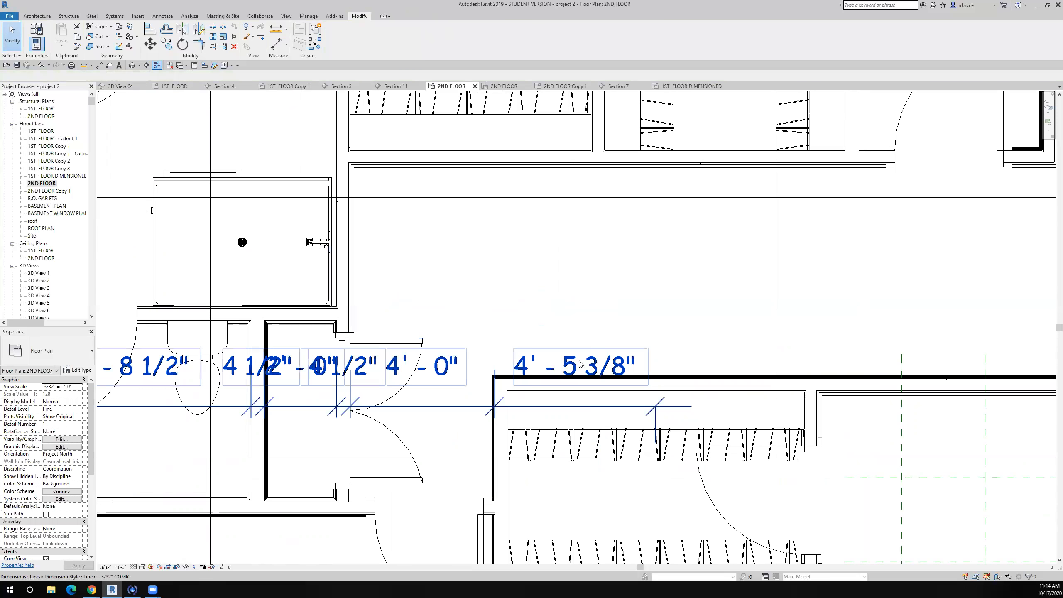
pyautogui.click(590, 367)
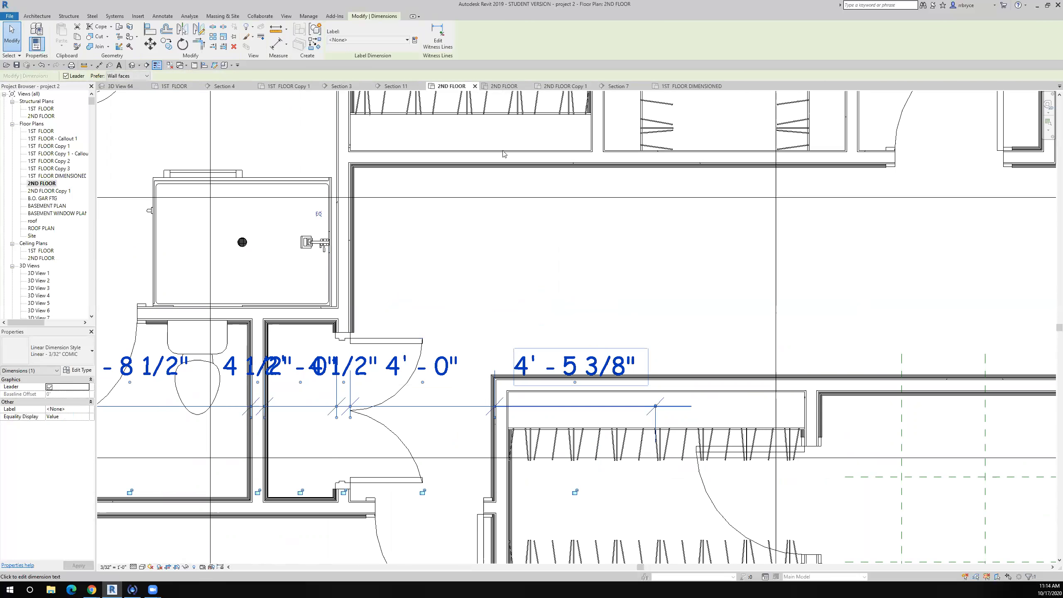
pyautogui.click(435, 44)
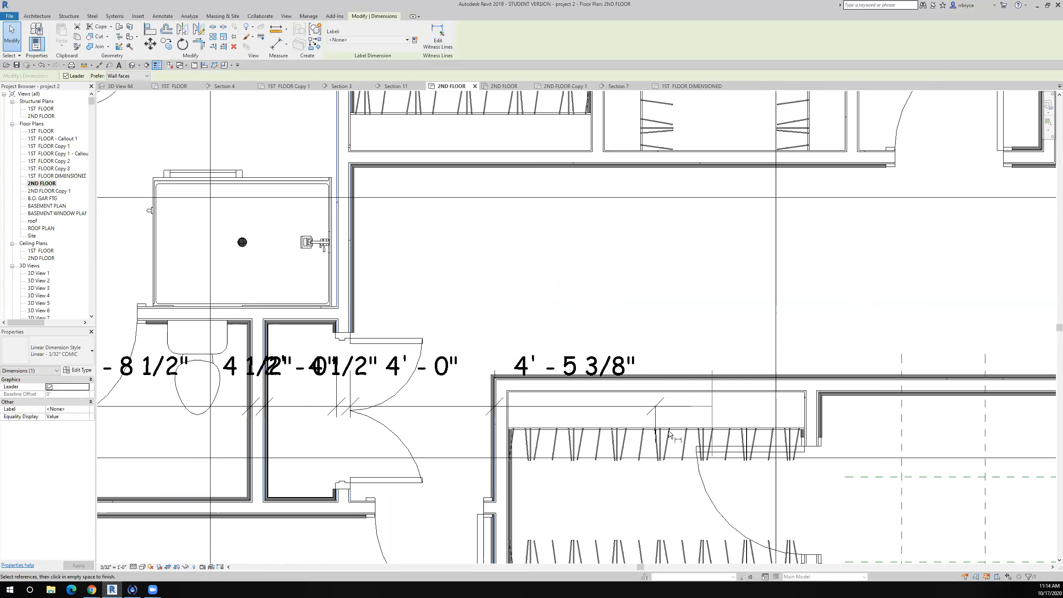
pyautogui.scroll(10, 669, 434)
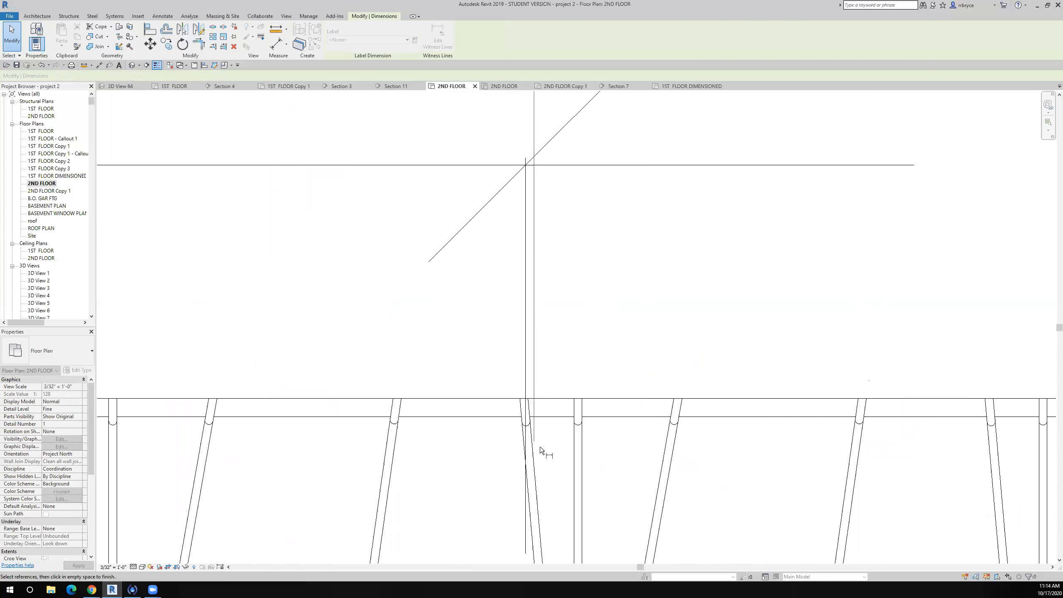
pyautogui.scroll(-5, 530, 486)
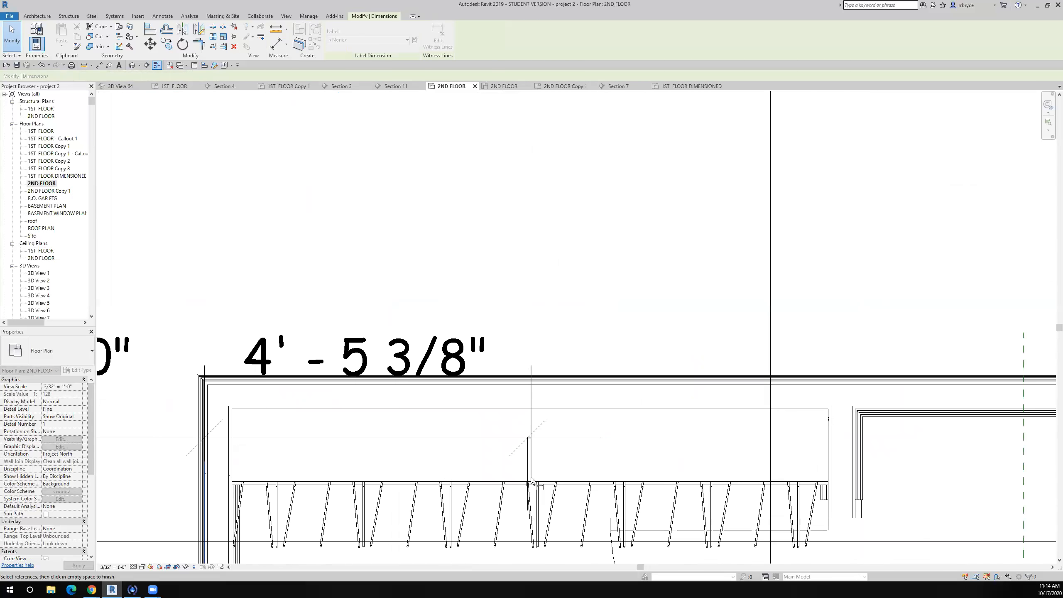
pyautogui.scroll(-3, 530, 480)
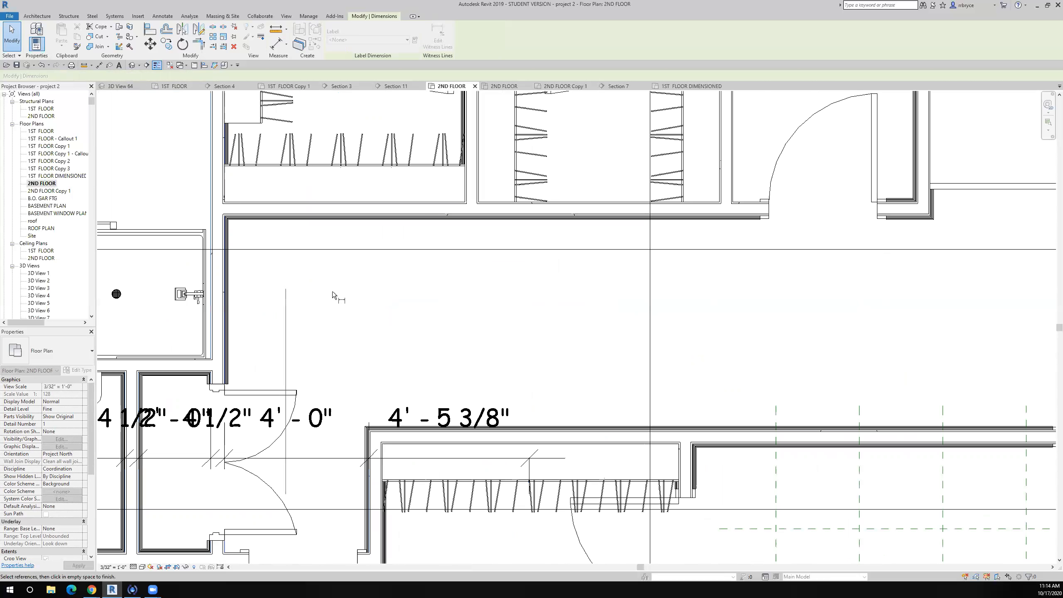
pyautogui.click(14, 31)
pyautogui.scroll(-4, 380, 492)
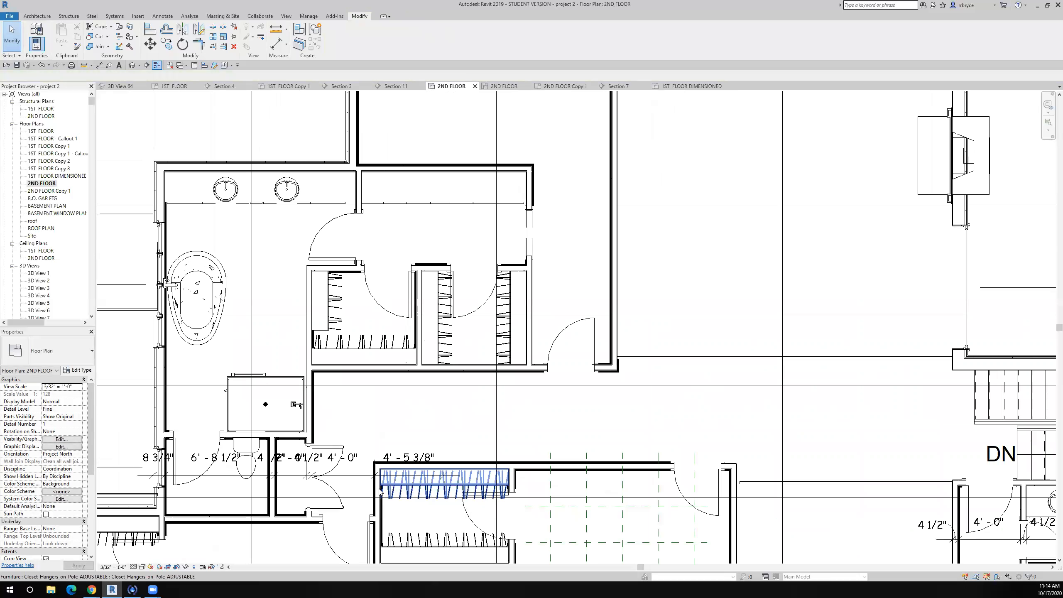
# Start an aligned dimension string through the main bathroom's shower area, picking the exterior wall's outer face and inner stud face.
pyautogui.scroll(3, 380, 492)
pyautogui.scroll(-3, 349, 472)
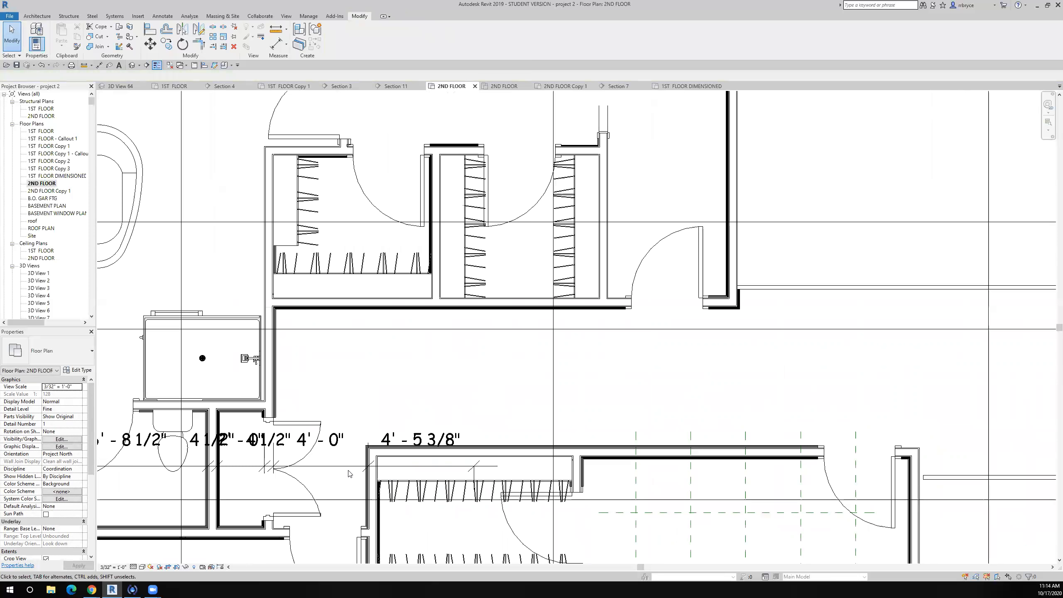
pyautogui.moveTo(369, 493); pyautogui.dragTo(440, 486, button='middle')
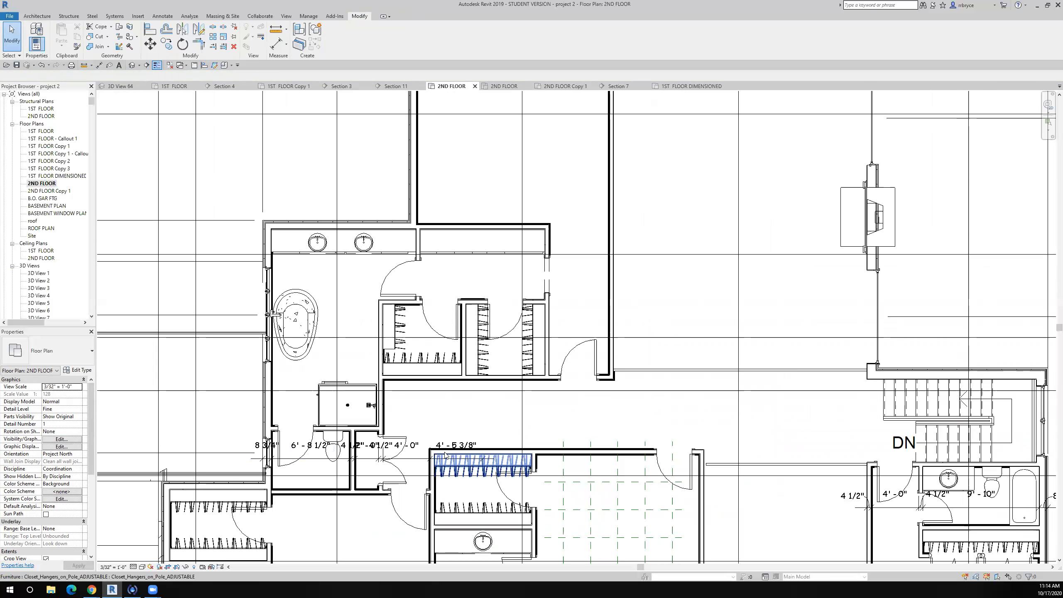
pyautogui.scroll(2, 443, 454)
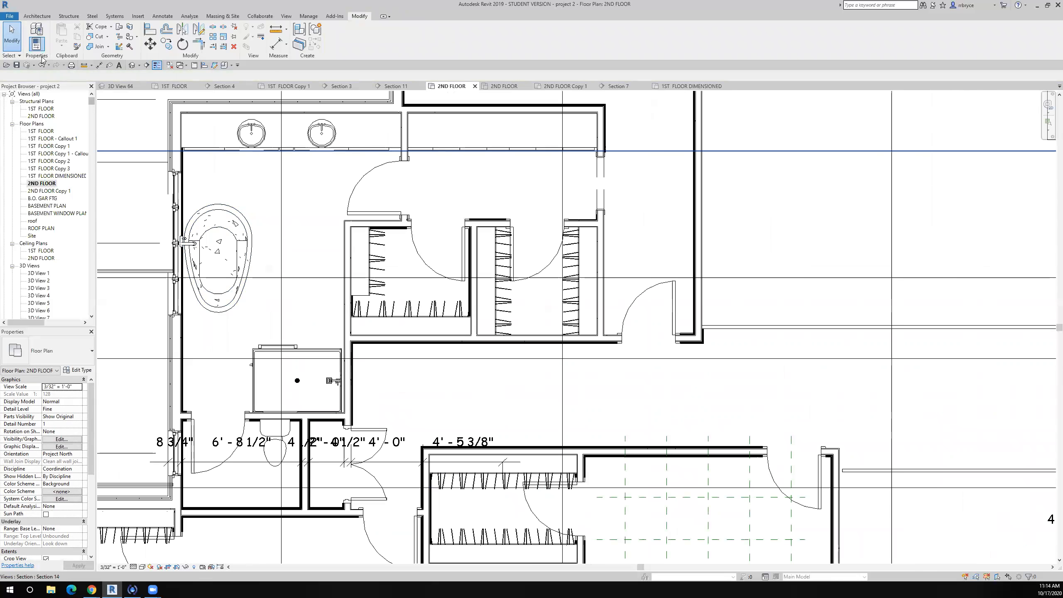
pyautogui.click(99, 65)
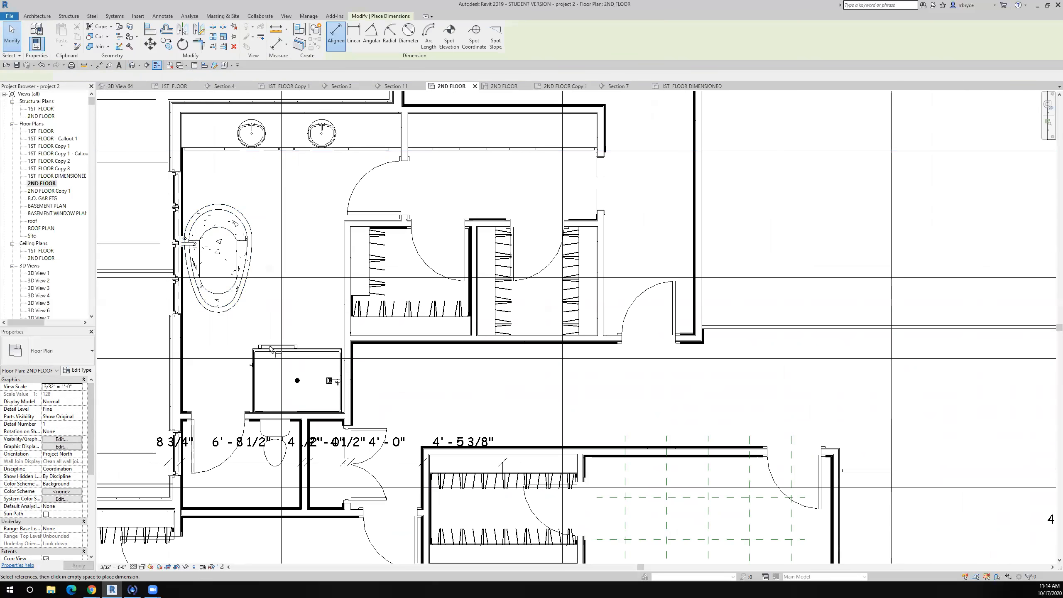
pyautogui.scroll(3, 187, 384)
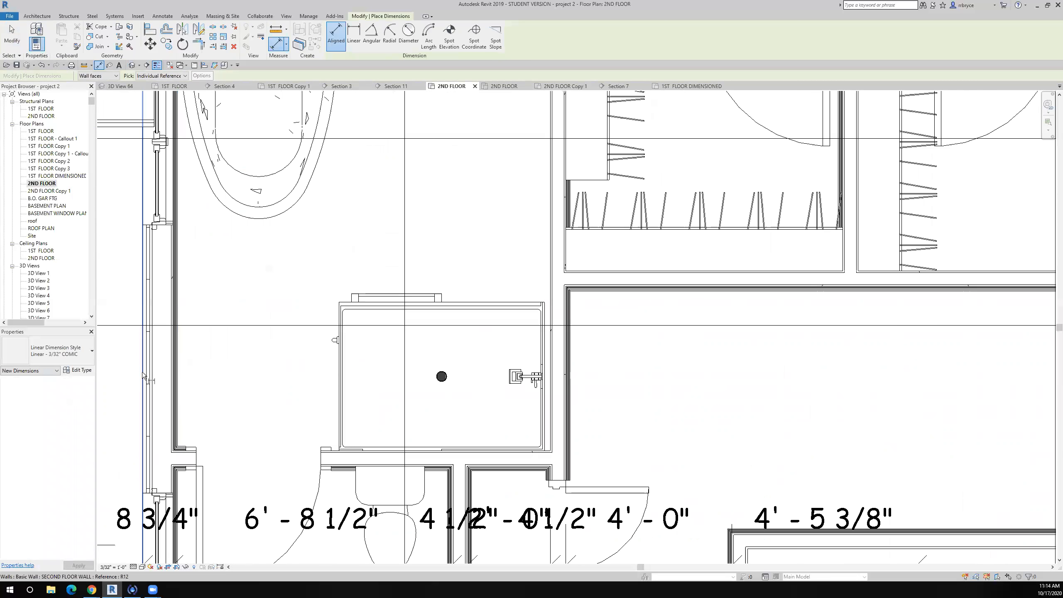
pyautogui.scroll(4, 177, 391)
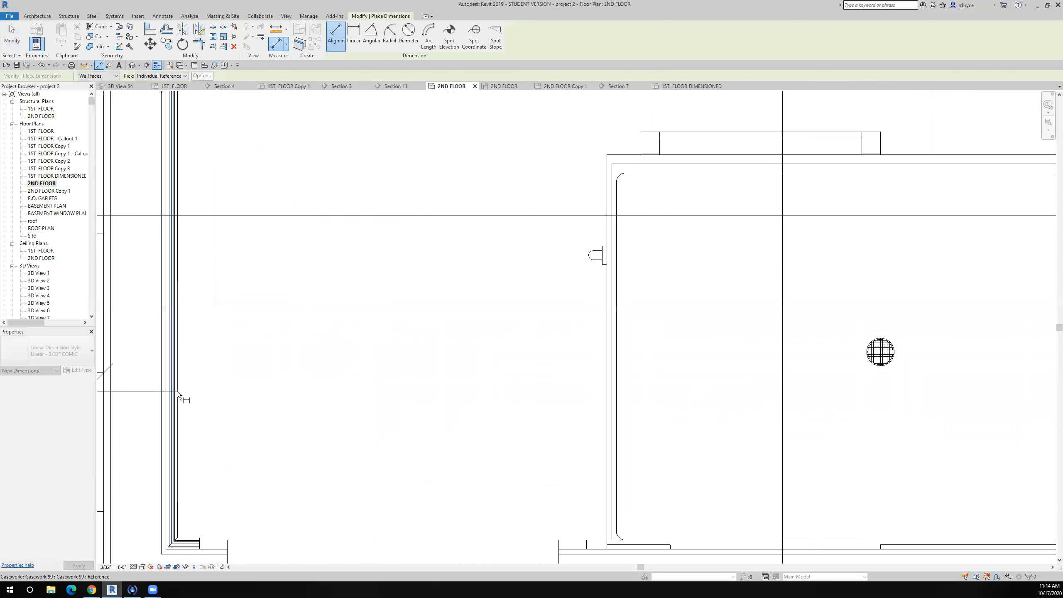
pyautogui.click(167, 365)
pyautogui.scroll(-5, 167, 367)
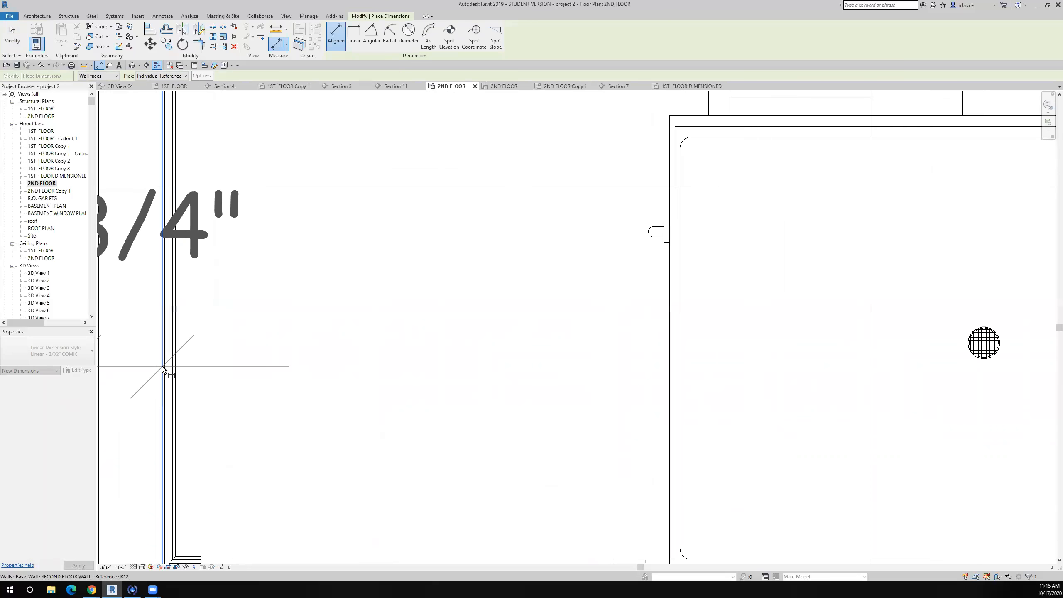
# Extend the string to both stud faces of the partition behind the shower controls and place it across the shower.
pyautogui.scroll(6, 408, 379)
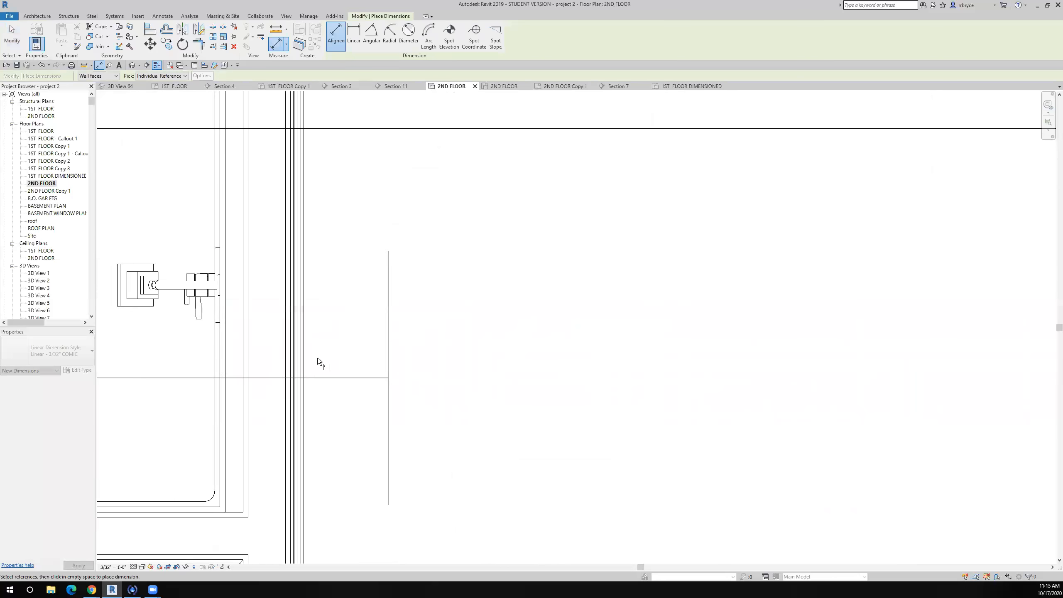
pyautogui.click(243, 347)
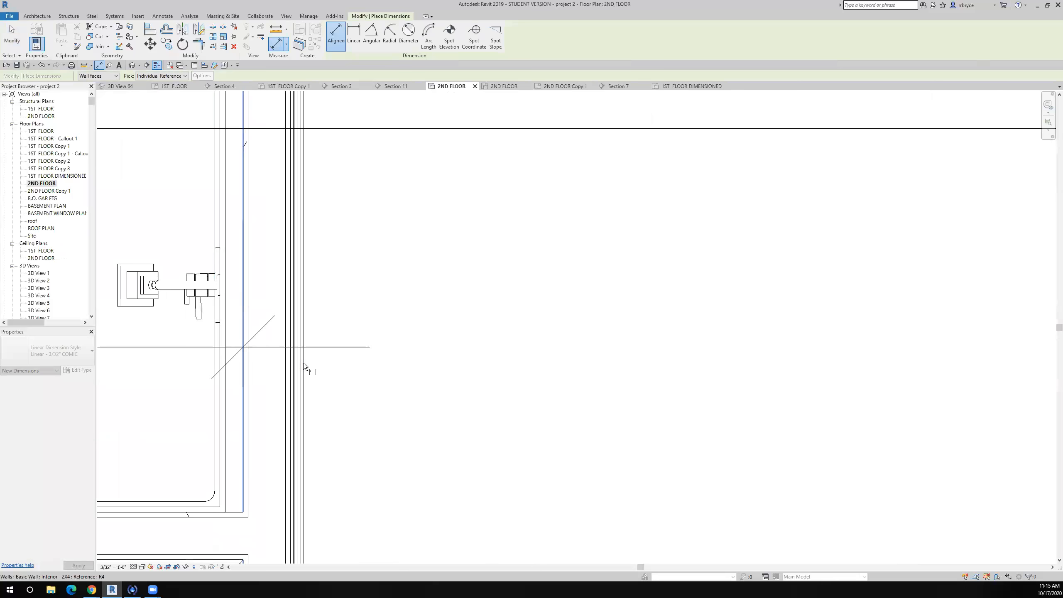
pyautogui.click(296, 360)
pyautogui.scroll(-6, 298, 362)
pyautogui.moveTo(392, 372); pyautogui.dragTo(415, 362, button='middle')
pyautogui.scroll(-3, 414, 363)
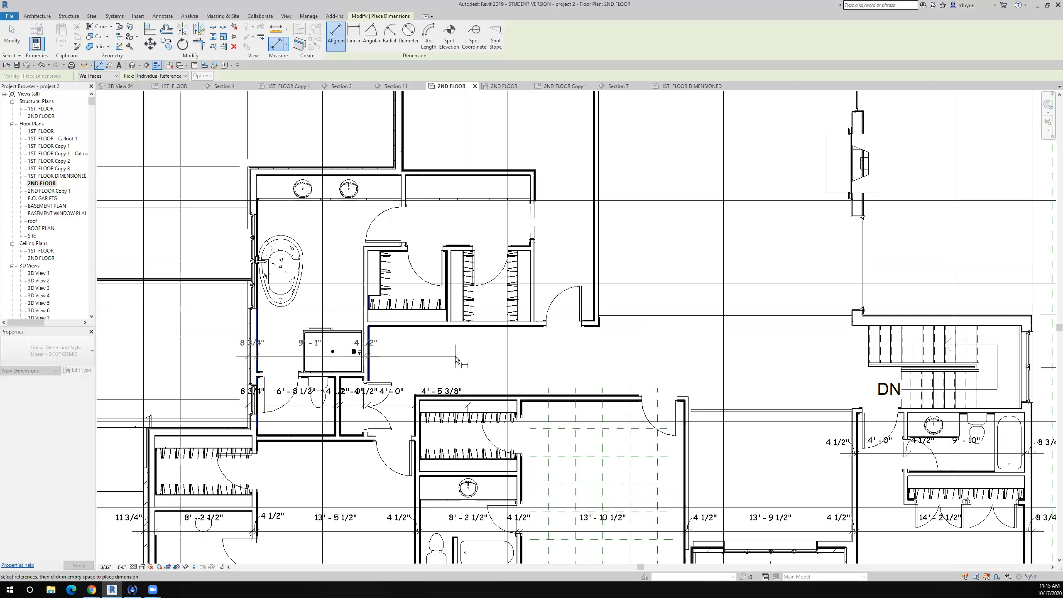
pyautogui.scroll(2, 455, 355)
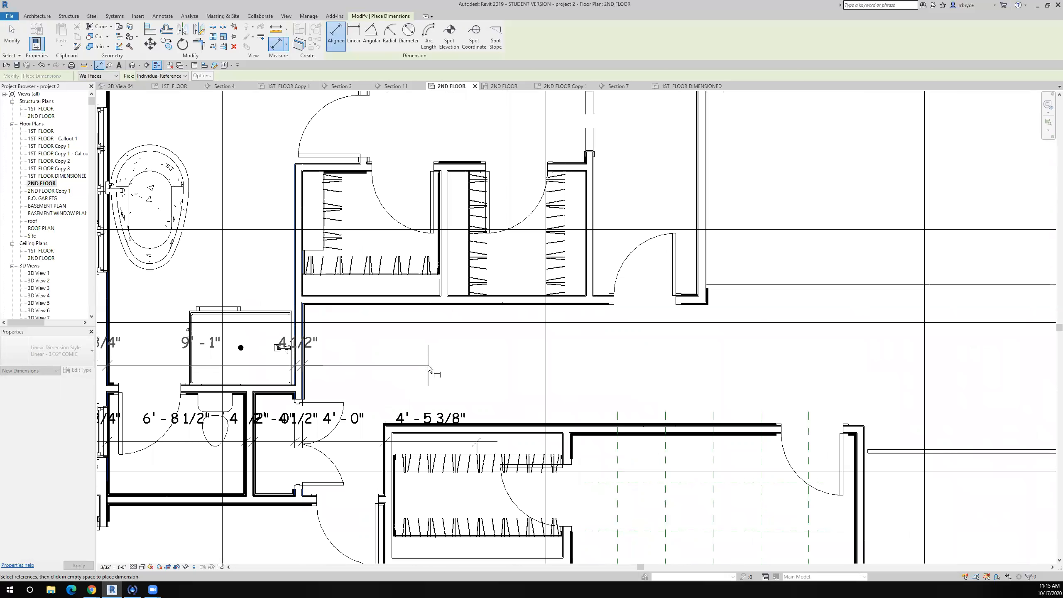
pyautogui.scroll(-3, 431, 356)
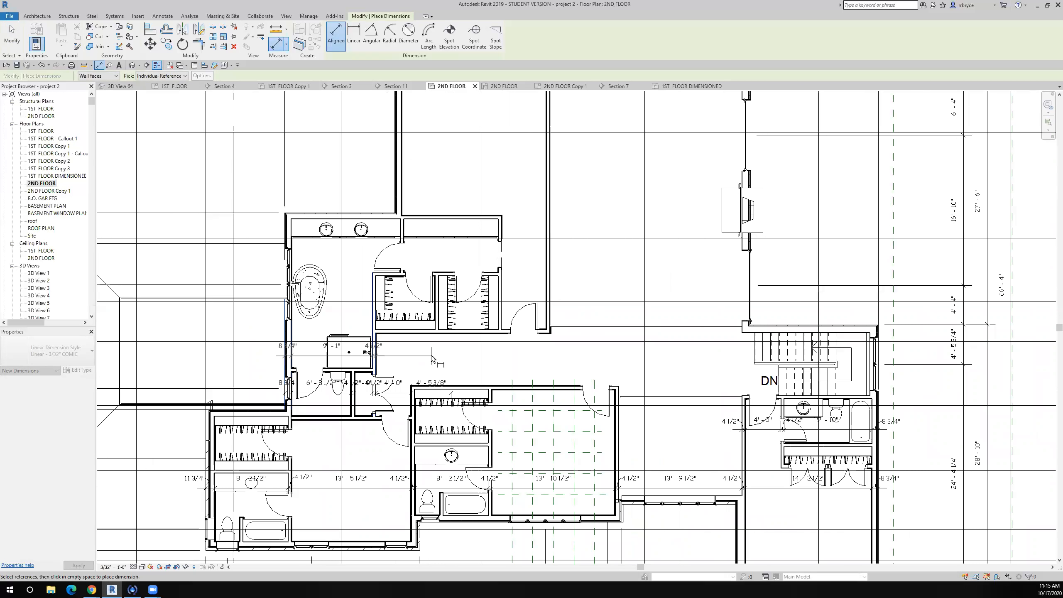
pyautogui.scroll(3, 431, 356)
pyautogui.scroll(1, 432, 356)
pyautogui.moveTo(580, 378); pyautogui.dragTo(634, 390, button='middle')
pyautogui.moveTo(306, 387); pyautogui.dragTo(380, 397, button='middle')
pyautogui.moveTo(190, 385); pyautogui.dragTo(230, 377, button='middle')
pyautogui.scroll(1, 229, 378)
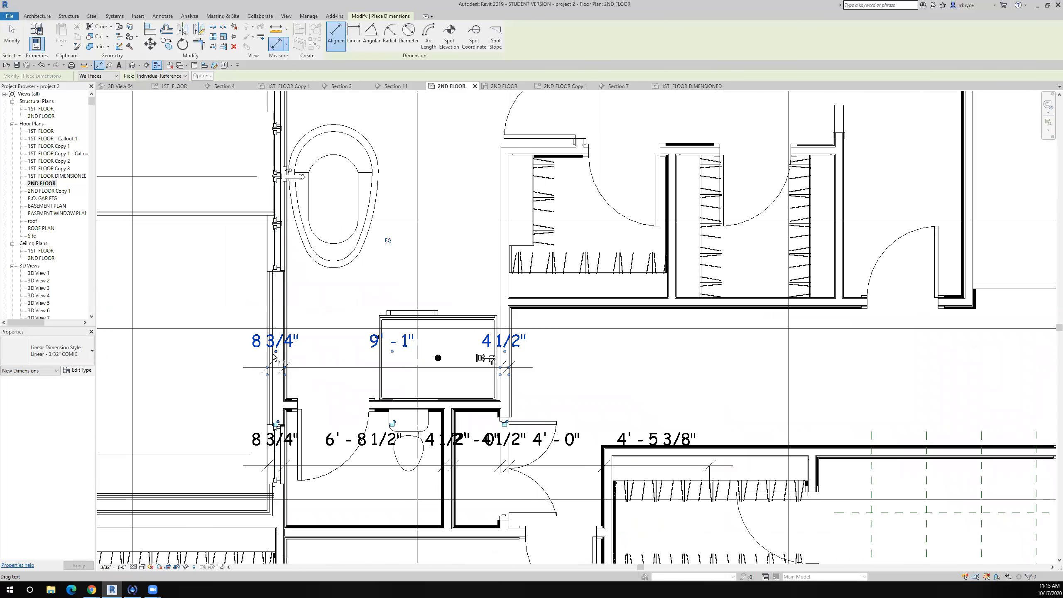
# Move the exterior wall and shower partition thickness texts of the shower string outward, clear of their walls.
pyautogui.moveTo(277, 356); pyautogui.dragTo(230, 355)
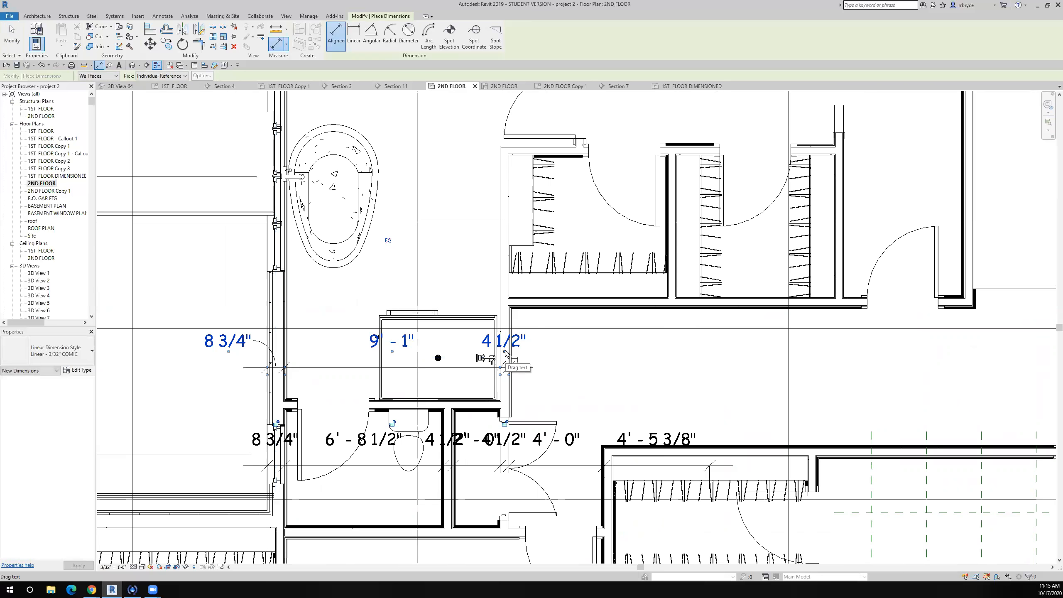
pyautogui.moveTo(557, 361); pyautogui.dragTo(558, 361)
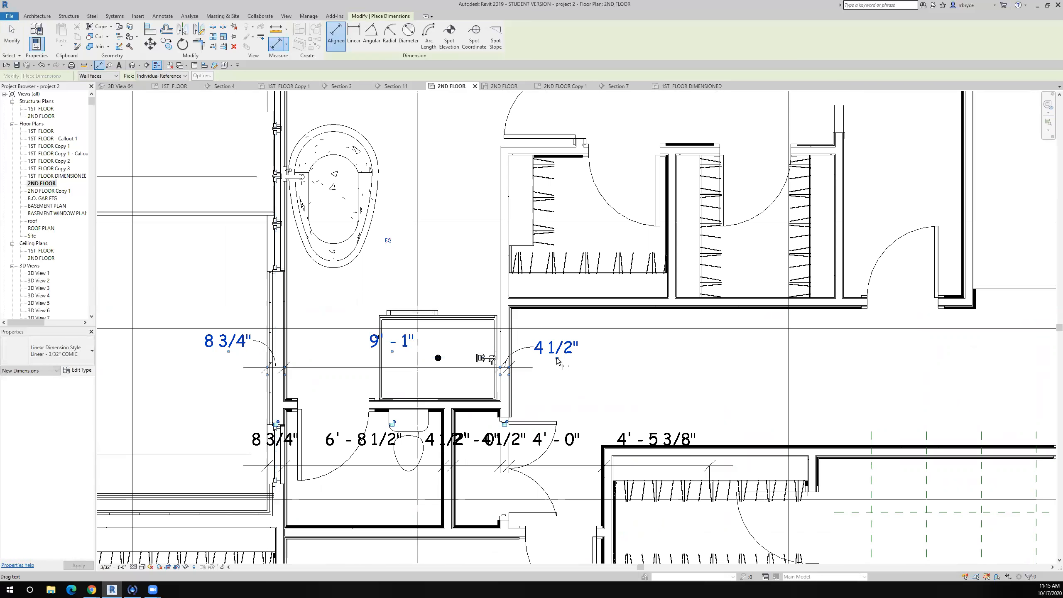
pyautogui.scroll(-3, 556, 360)
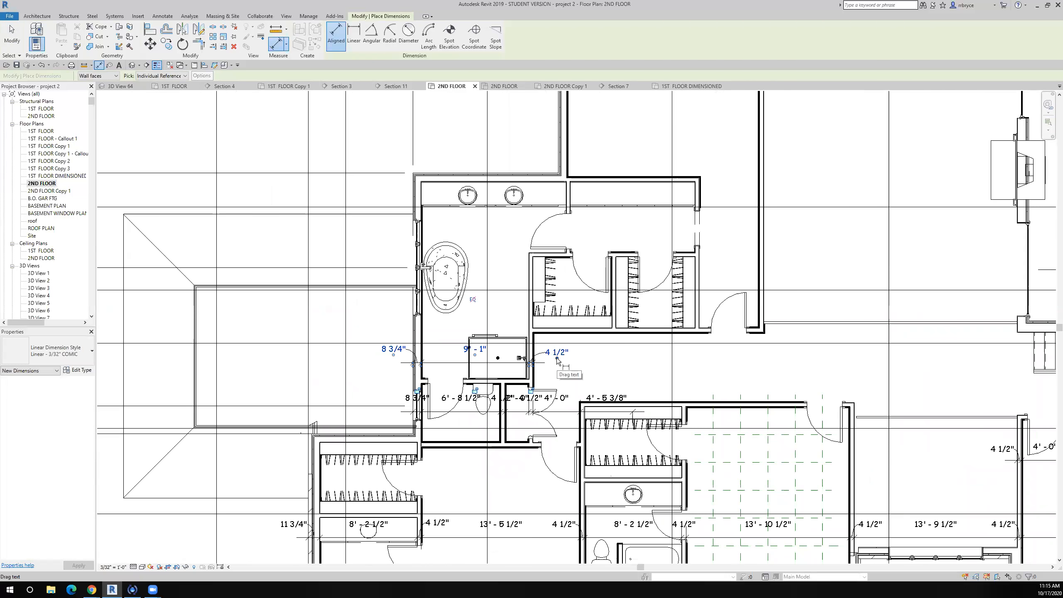
pyautogui.scroll(-2, 556, 360)
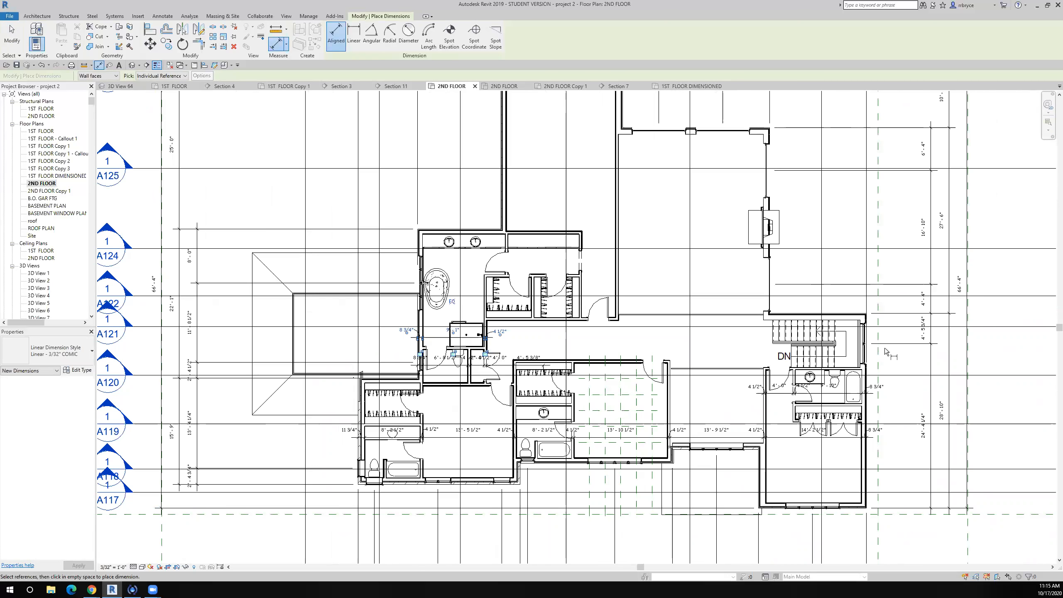
# Start another aligned dimension string beside the bathtub from the outer face of the main bathroom's exterior wall.
pyautogui.scroll(1, 464, 314)
pyautogui.scroll(4, 465, 314)
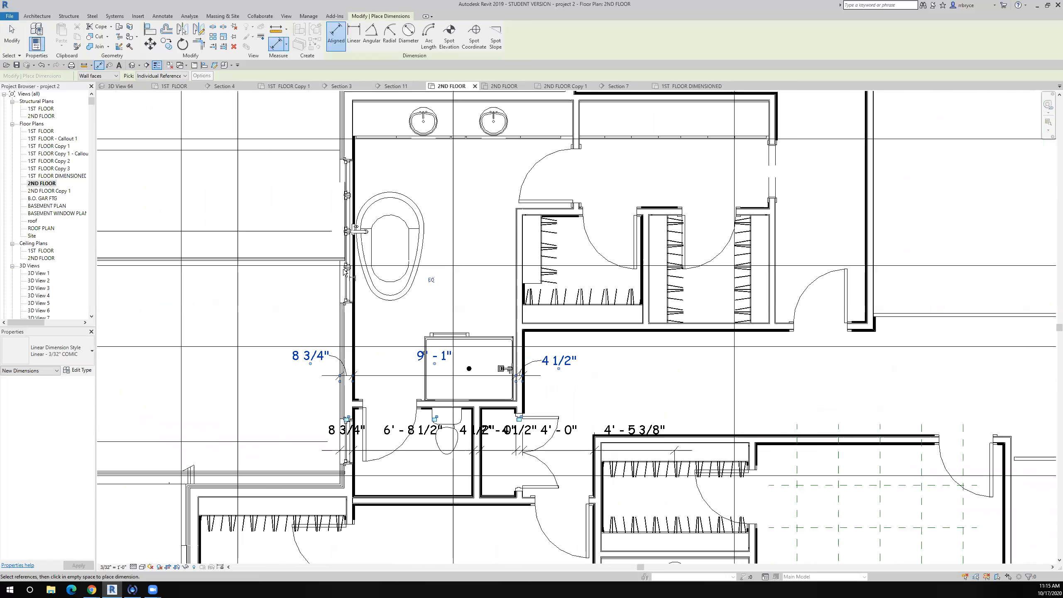
pyautogui.click(100, 65)
pyautogui.scroll(4, 322, 287)
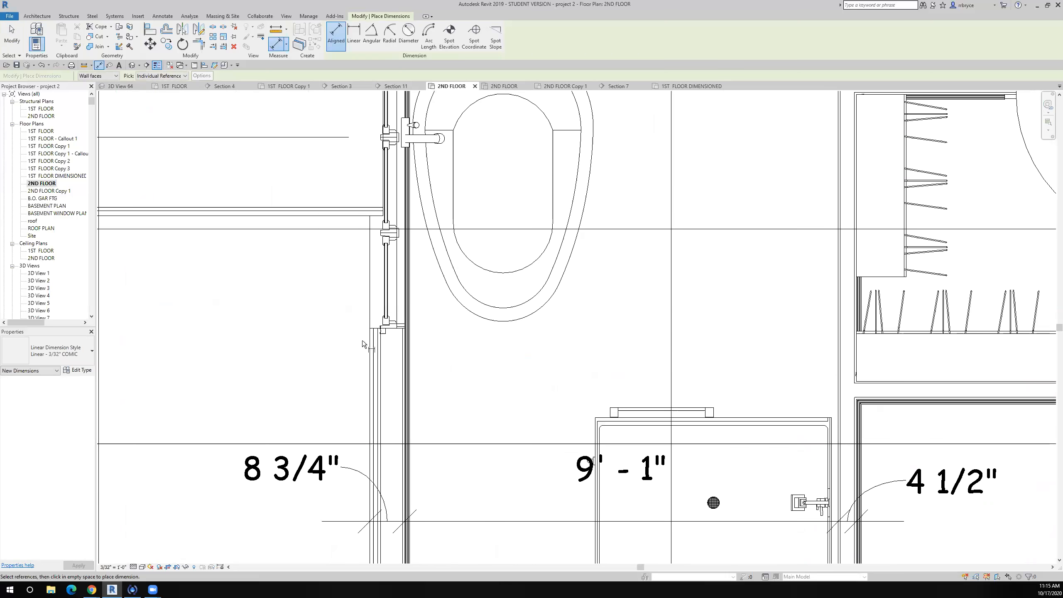
pyautogui.scroll(-5, 365, 354)
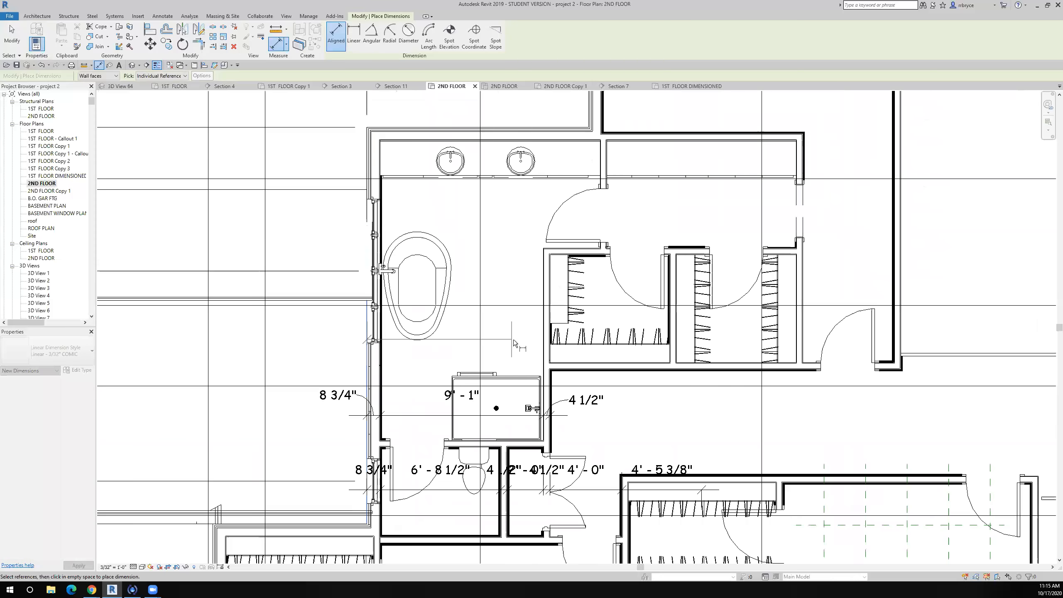
pyautogui.scroll(4, 529, 332)
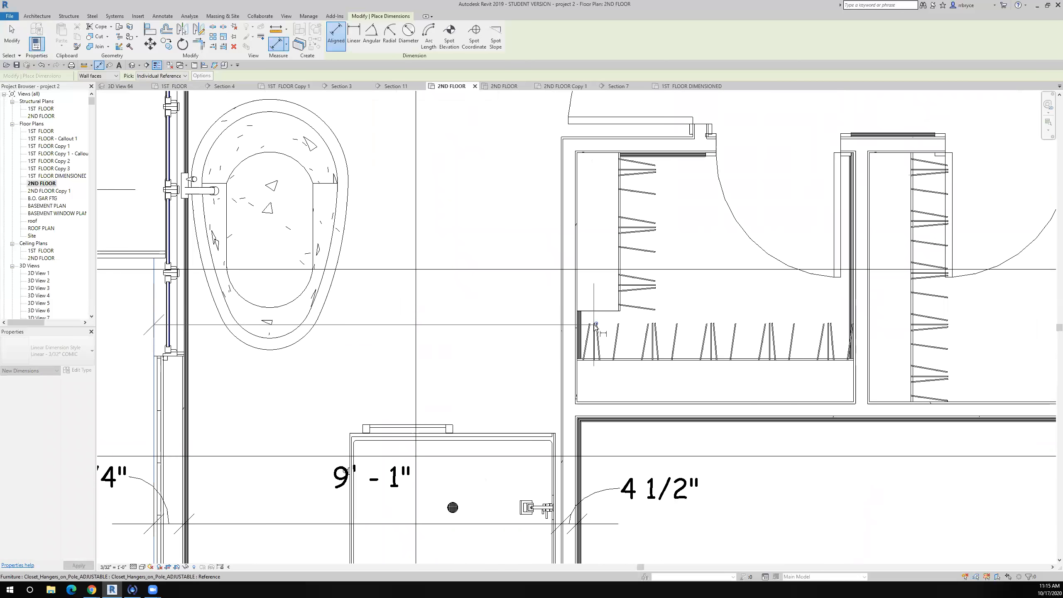
# Add both stud faces of the partition between the main bathroom and the first walk-in closet to the bathtub string.
pyautogui.scroll(-7, 596, 326)
pyautogui.scroll(4, 552, 438)
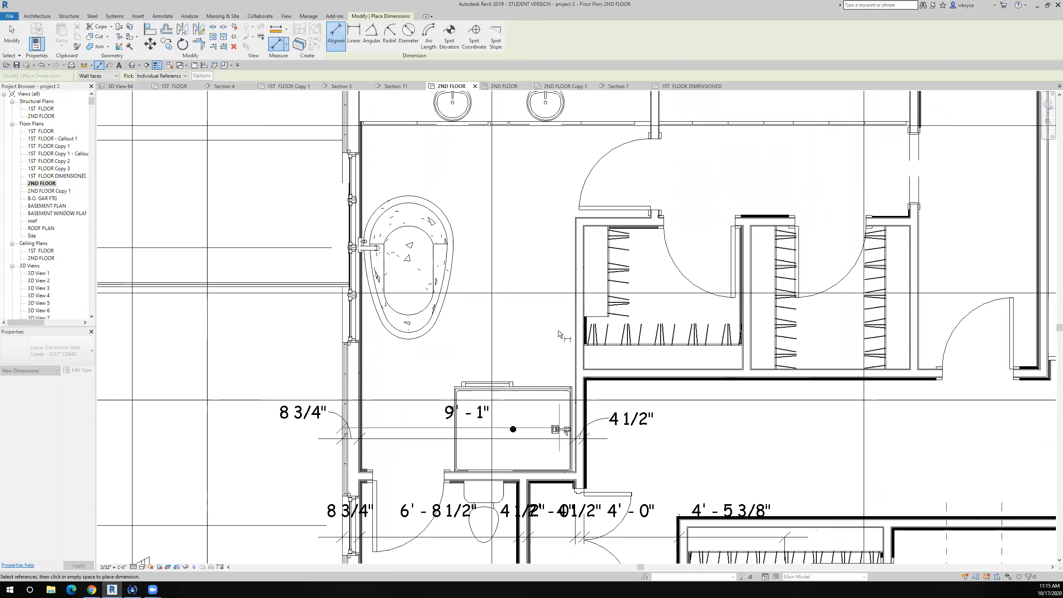
pyautogui.scroll(3, 558, 330)
pyautogui.click(591, 276)
pyautogui.click(611, 263)
pyautogui.scroll(-4, 611, 262)
pyautogui.moveTo(581, 271); pyautogui.dragTo(456, 265, button='middle')
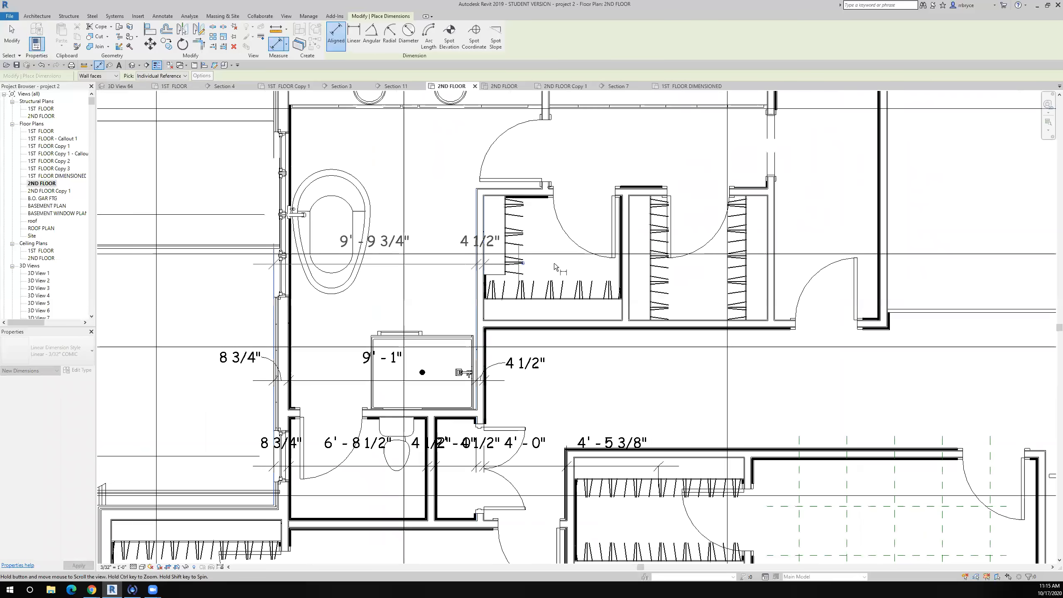
# Extend the bathtub string to both stud faces of the partition between the two walk-in closets.
pyautogui.scroll(5, 600, 322)
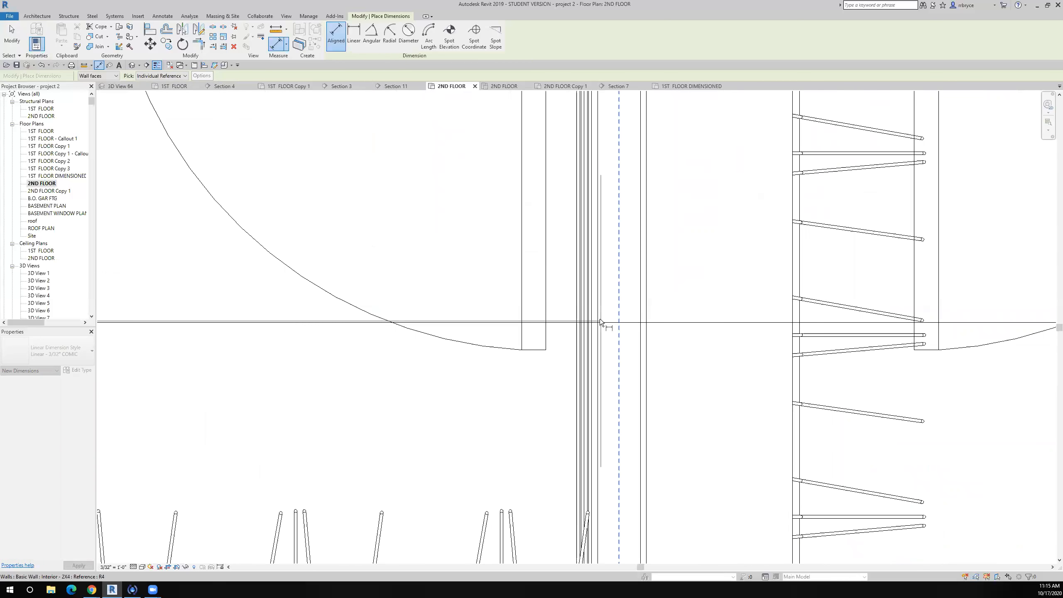
pyautogui.click(593, 325)
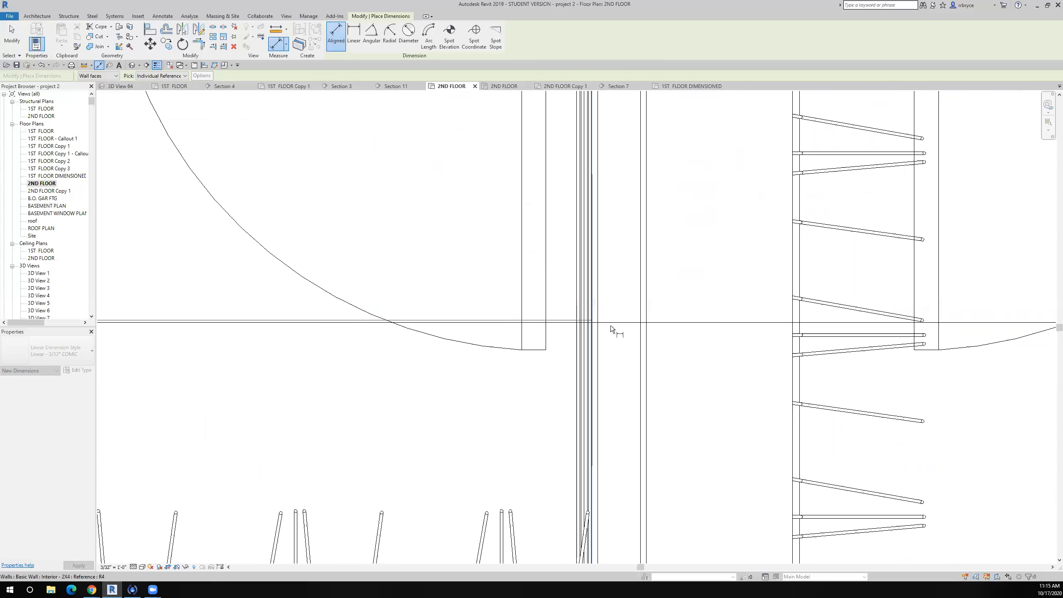
pyautogui.click(646, 330)
pyautogui.scroll(-5, 646, 330)
pyautogui.moveTo(738, 345); pyautogui.dragTo(538, 310, button='middle')
# Extend the bathtub string across the second walk-in closet to both stud faces of its far wall.
pyautogui.scroll(5, 653, 262)
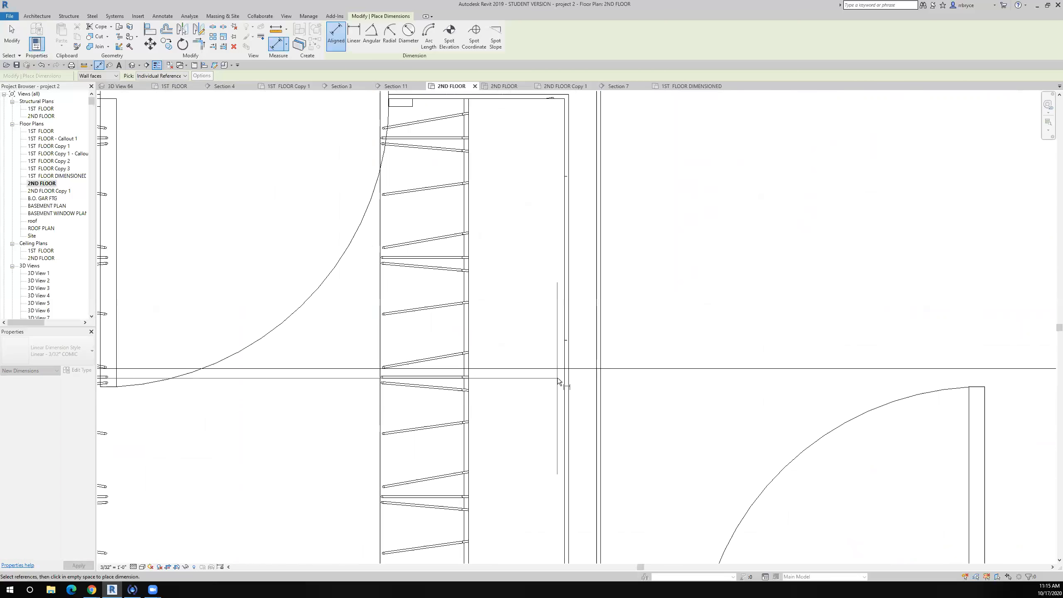
pyautogui.click(563, 386)
pyautogui.click(602, 395)
# Extend the bathtub string across the hallway to both stud faces of the wall beyond the walk-in closets.
pyautogui.scroll(-5, 602, 394)
pyautogui.scroll(5, 842, 386)
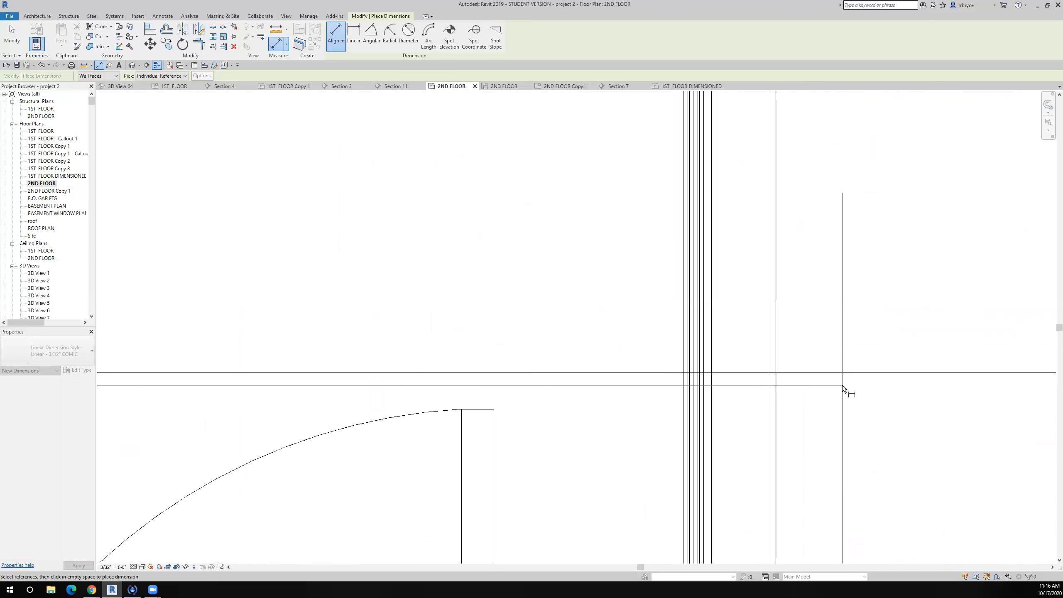
pyautogui.scroll(3, 717, 396)
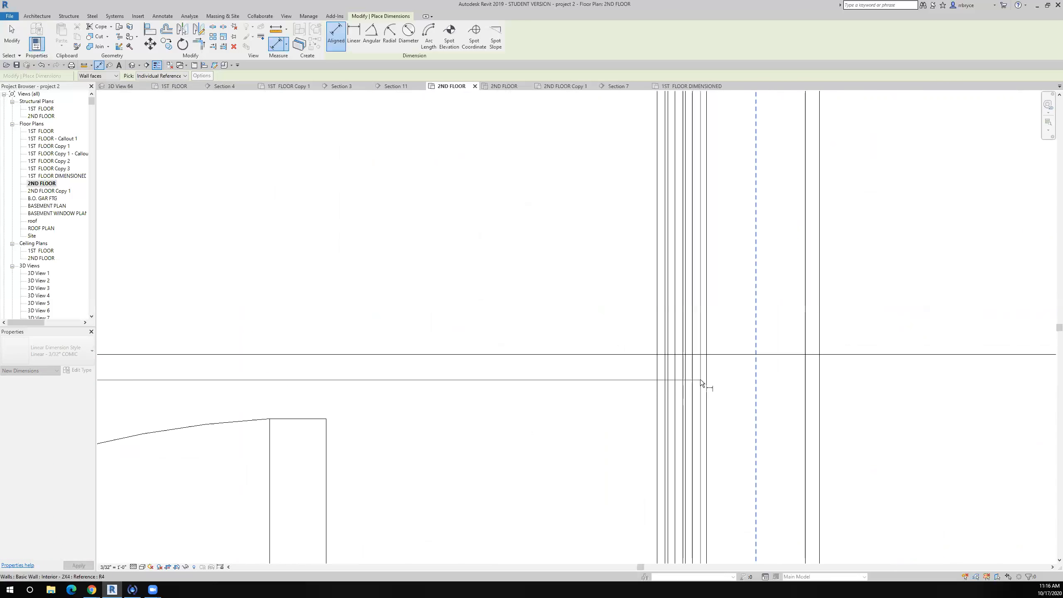
pyautogui.click(694, 374)
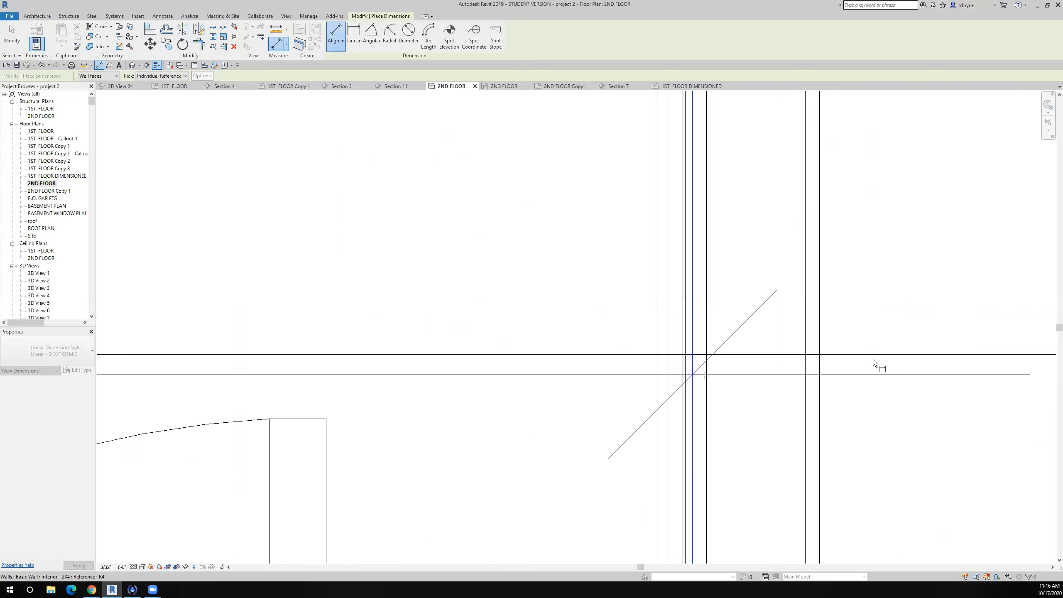
pyautogui.click(823, 376)
# Place the dimension string running through the main bathroom, both walk-in closets and the hallway, and finish dimensioning.
pyautogui.scroll(-4, 823, 376)
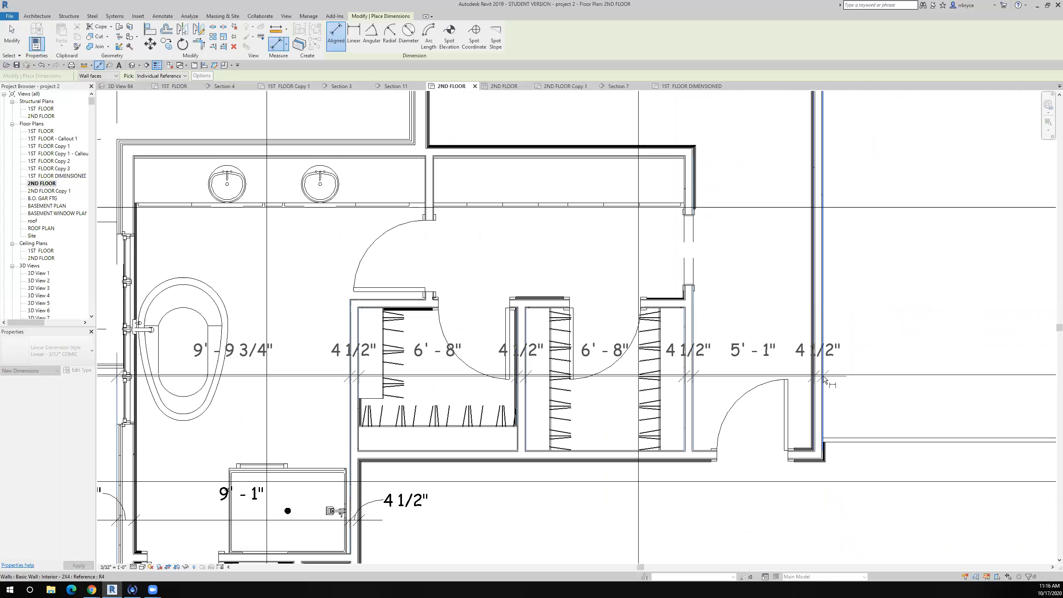
pyautogui.scroll(-3, 823, 376)
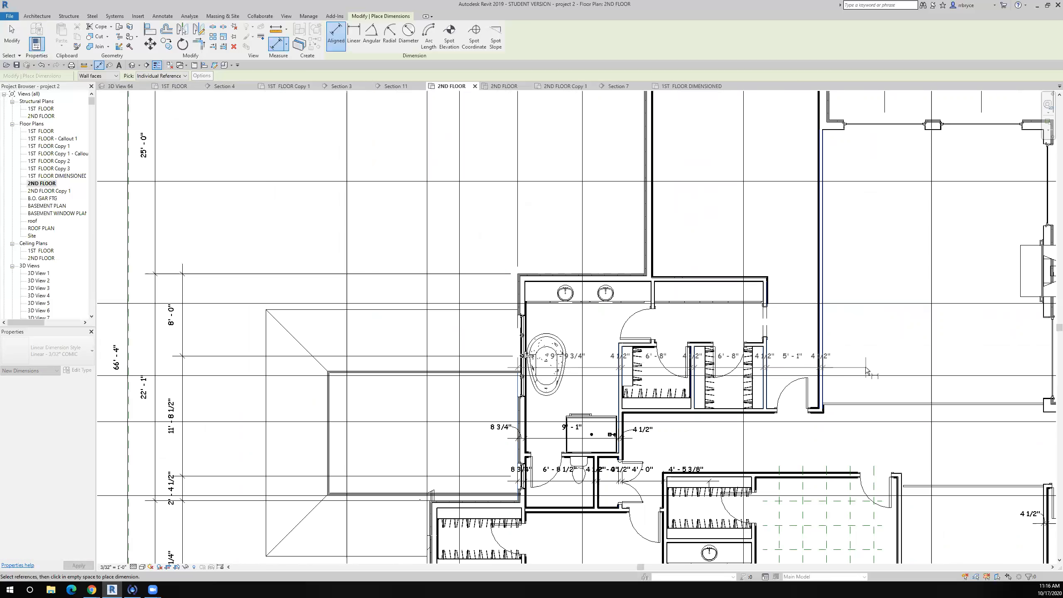
pyautogui.click(866, 367)
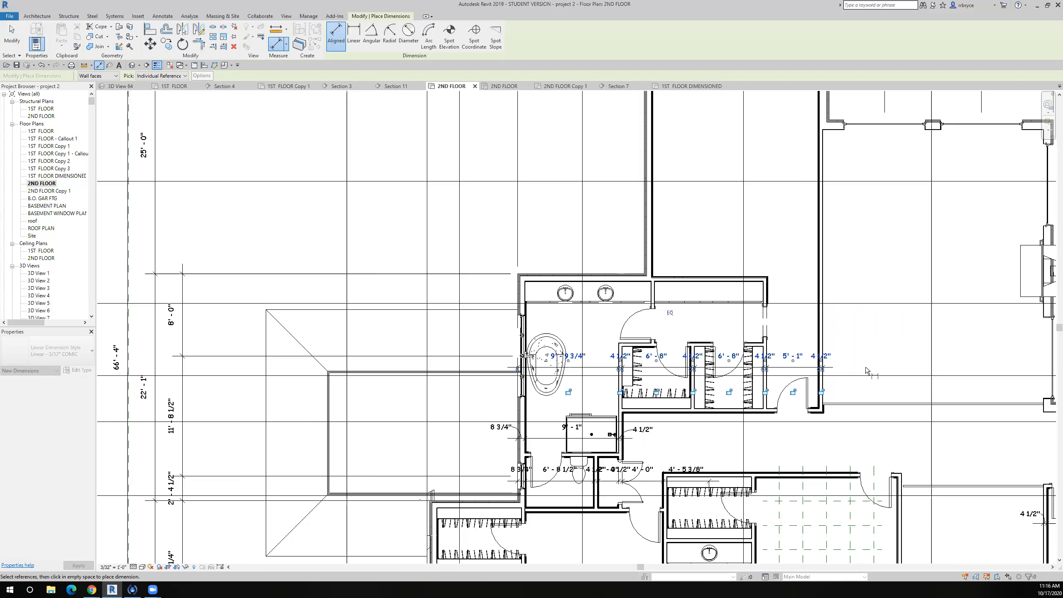
pyautogui.scroll(1, 815, 360)
pyautogui.moveTo(814, 359); pyautogui.dragTo(714, 354, button='middle')
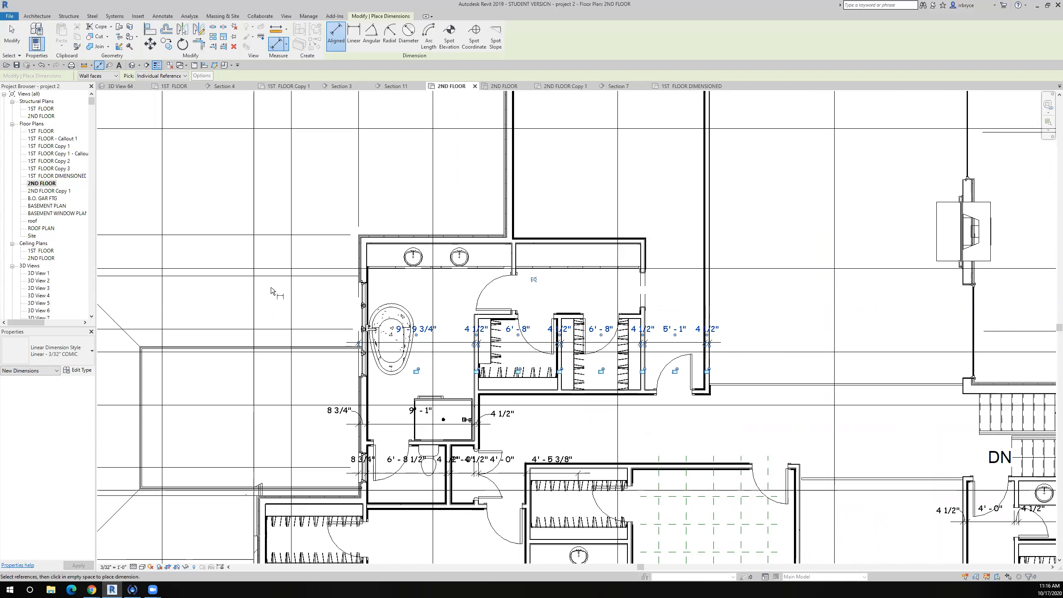
pyautogui.scroll(3, 271, 288)
pyautogui.scroll(2, 388, 366)
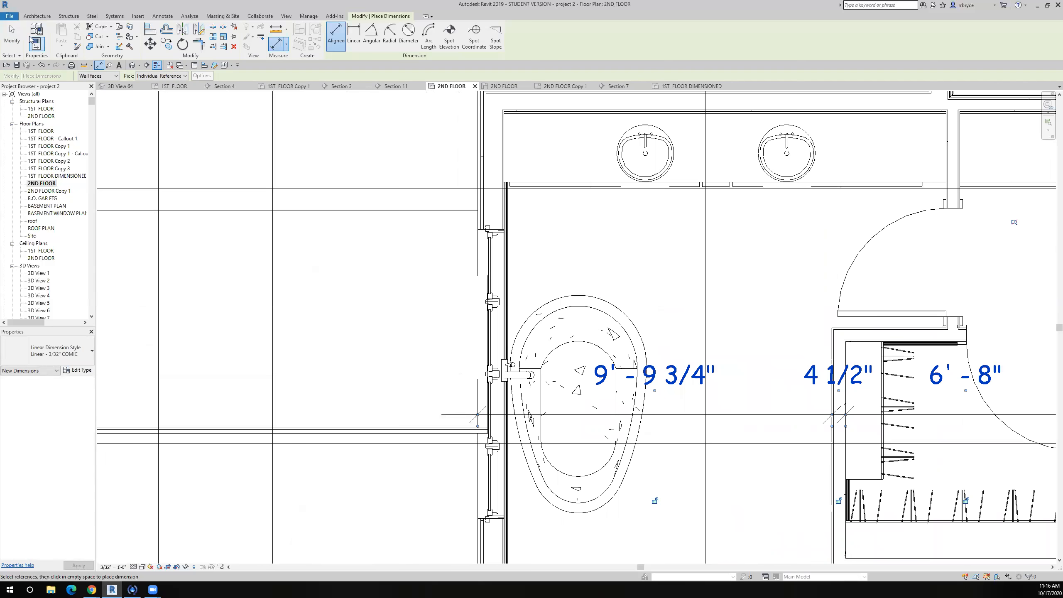
pyautogui.press('Escape')
pyautogui.press('Escape')
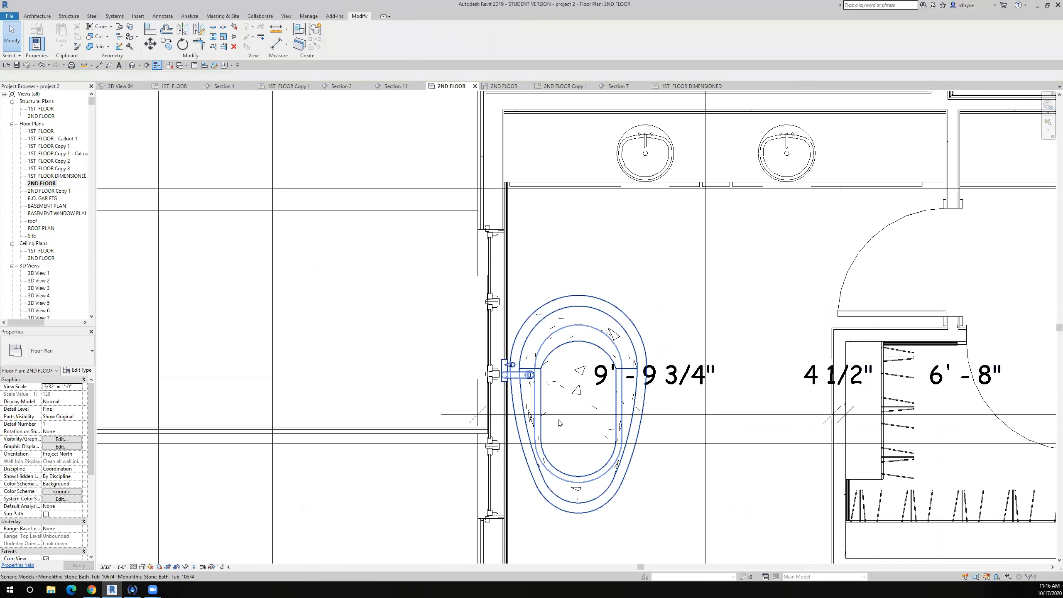
# Edit the bathtub string's witness lines to include the inner side of the exterior wall beside the tub.
pyautogui.click(671, 420)
pyautogui.click(438, 37)
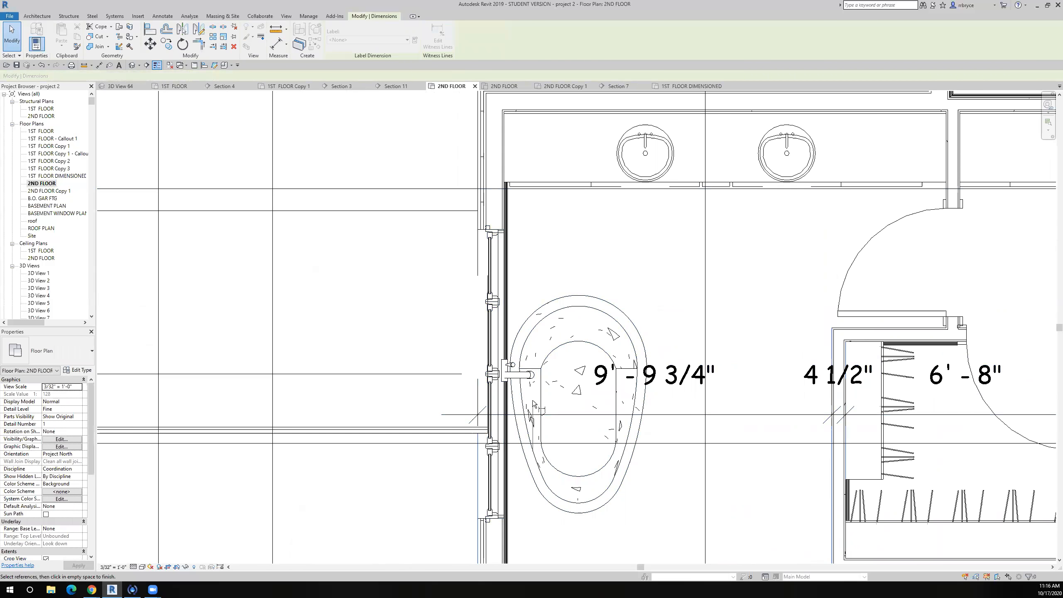
pyautogui.scroll(3, 504, 416)
pyautogui.scroll(3, 429, 457)
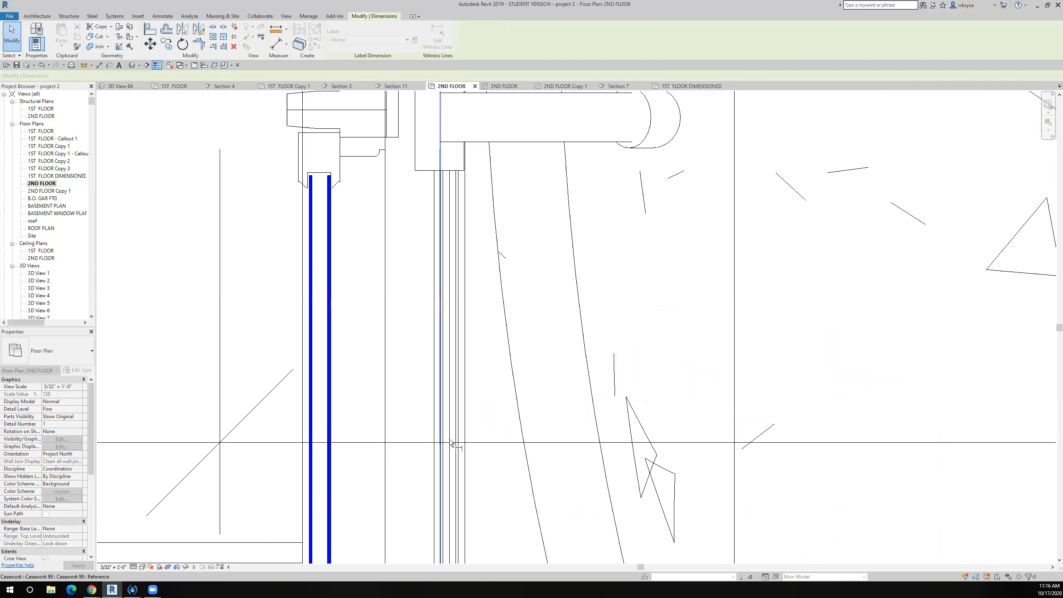
pyautogui.scroll(-3, 442, 447)
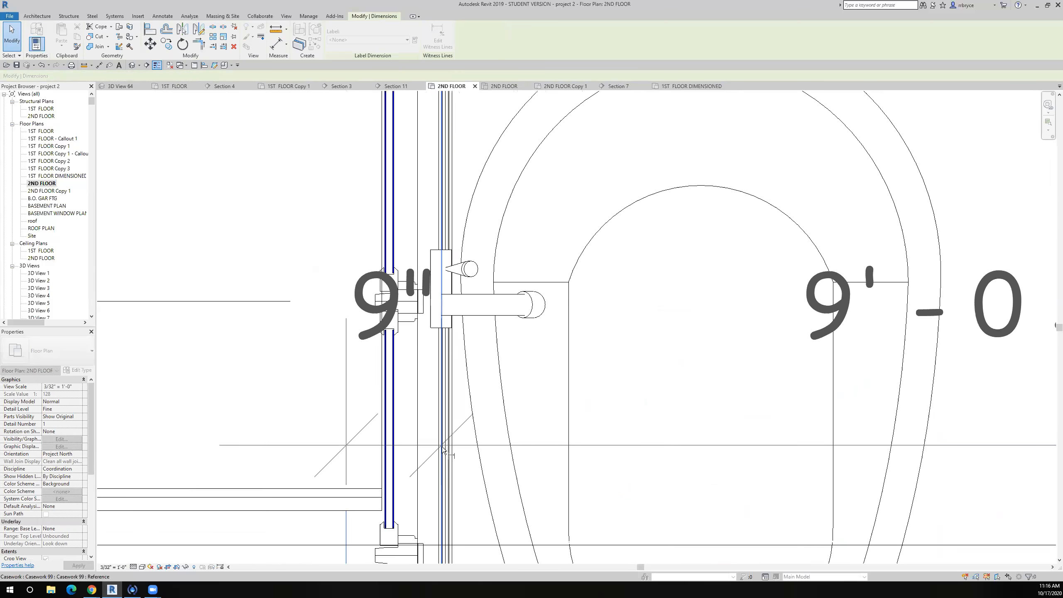
pyautogui.scroll(-3, 442, 447)
pyautogui.click(249, 433)
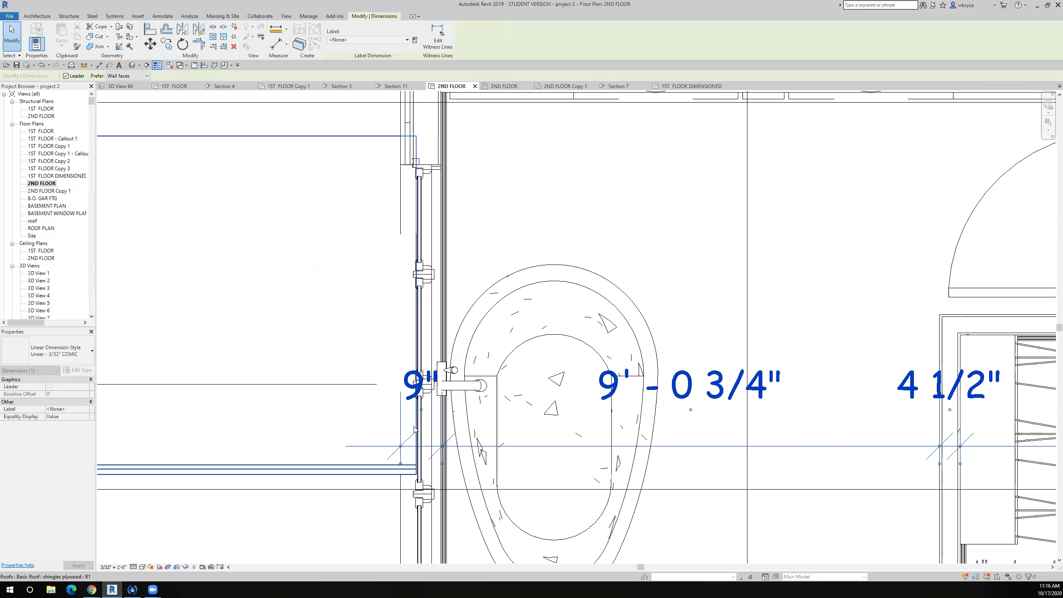
# Move the 9" exterior wall dimension text outside the building, clear of the wall beside the bathtub.
pyautogui.click(383, 412)
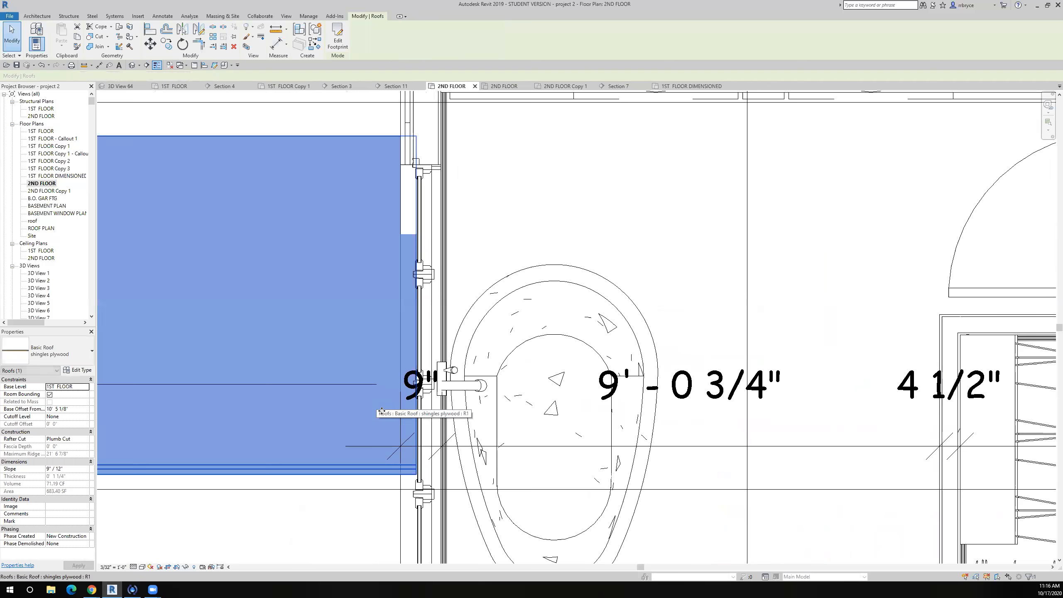
pyautogui.scroll(1, 382, 411)
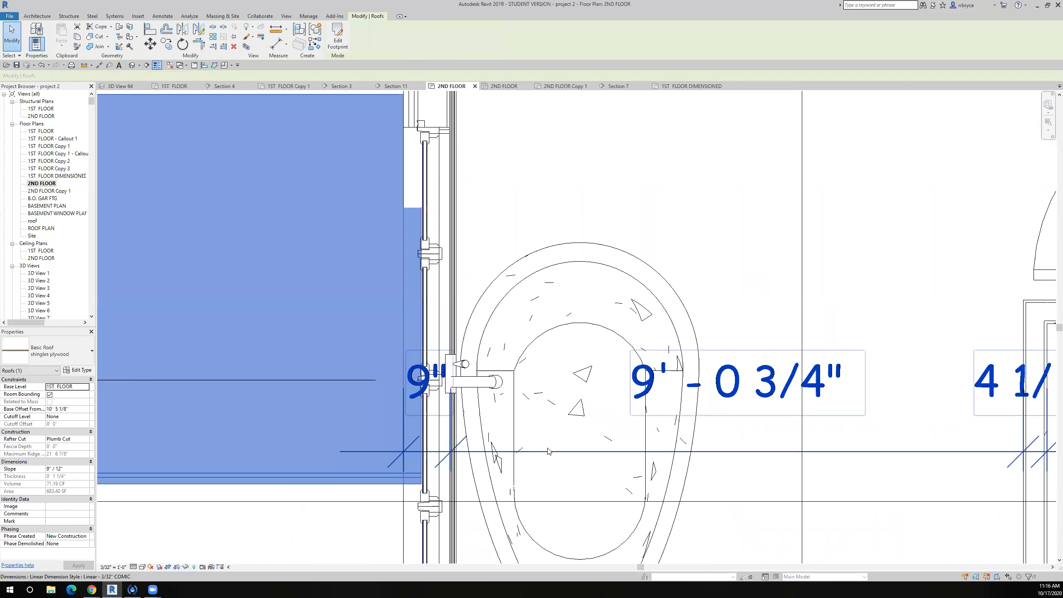
pyautogui.click(431, 415)
pyautogui.moveTo(428, 413); pyautogui.dragTo(368, 413)
pyautogui.scroll(-3, 368, 413)
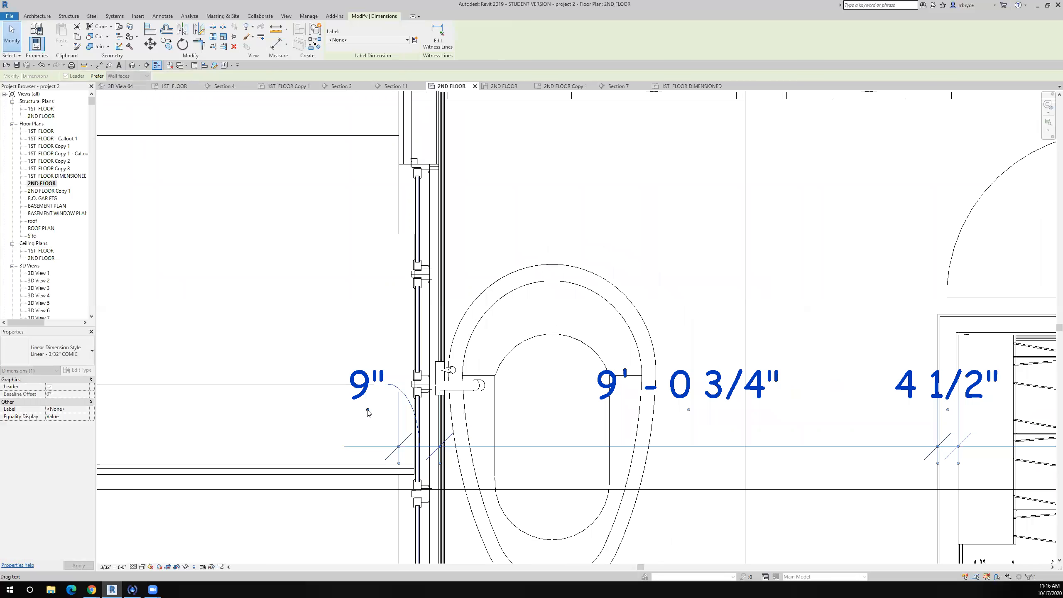
# Move the 4 1/2" text of the partition between the main bathroom and first walk-in closet into the bathroom.
pyautogui.moveTo(555, 436); pyautogui.dragTo(412, 396, button='middle')
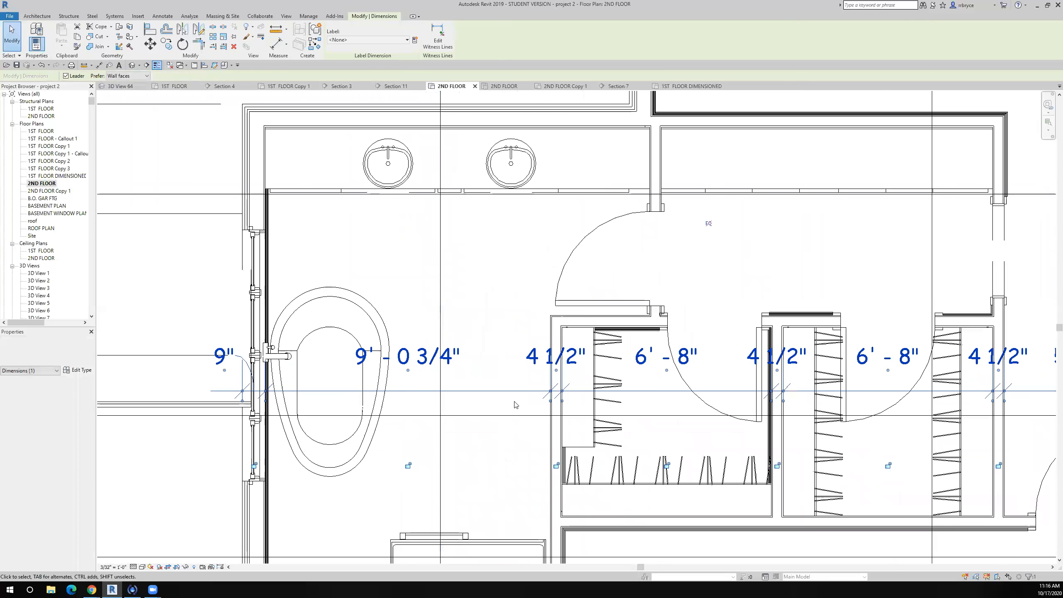
pyautogui.scroll(3, 549, 371)
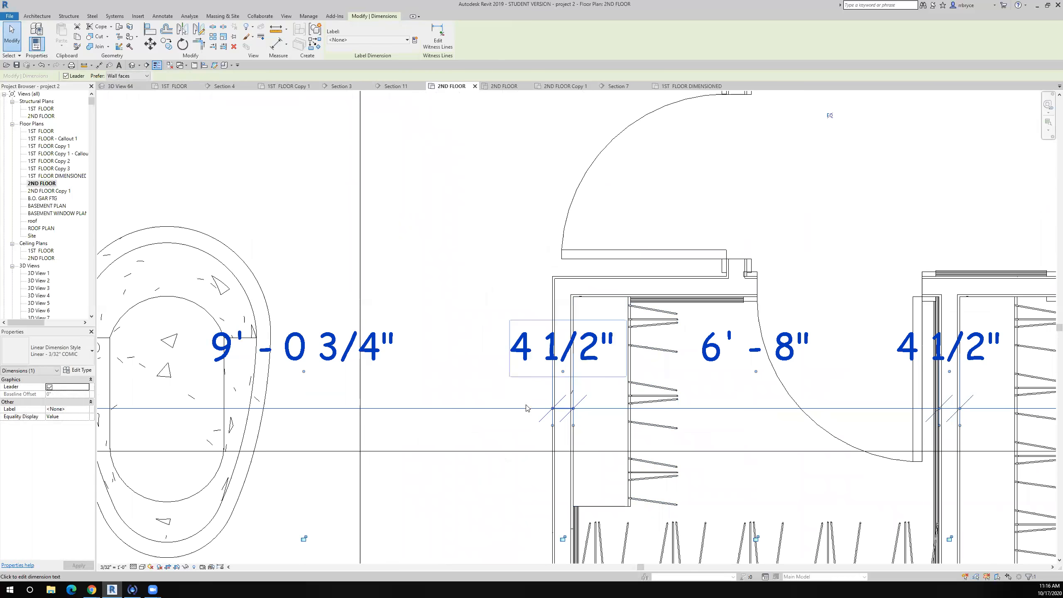
pyautogui.moveTo(564, 371)
pyautogui.mouseDown()
pyautogui.moveTo(513, 398)
pyautogui.moveTo(502, 368)
pyautogui.moveTo(489, 373)
pyautogui.mouseUp()
pyautogui.scroll(-3, 499, 380)
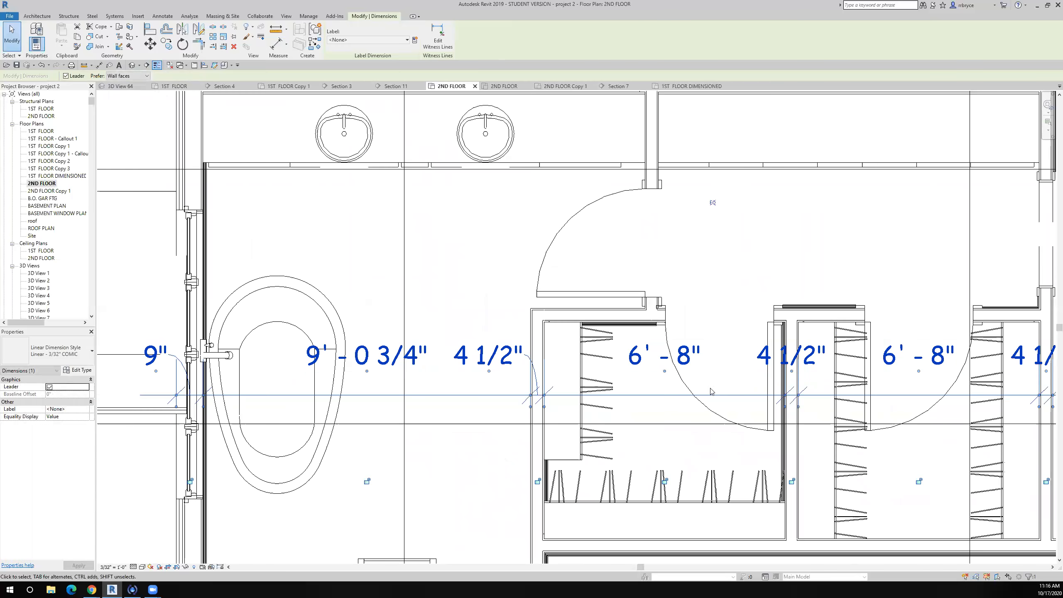
# Move the 4 1/2" text of the partition between the two walk-in closets into the second closet.
pyautogui.scroll(4, 768, 372)
pyautogui.moveTo(768, 373); pyautogui.dragTo(401, 335, button='middle')
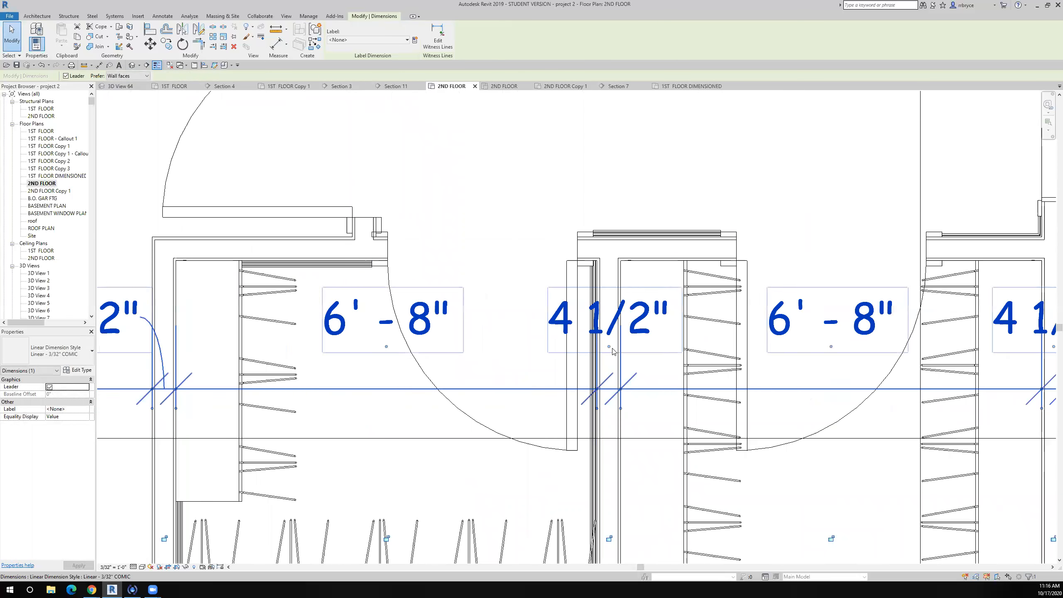
pyautogui.moveTo(628, 358); pyautogui.dragTo(715, 352)
pyautogui.moveTo(714, 352); pyautogui.dragTo(705, 354)
pyautogui.scroll(-1, 706, 353)
# Try moving the 4 1/2" text of the second closet's far wall toward the hallway, and undo the move.
pyautogui.moveTo(707, 353); pyautogui.dragTo(121, 385, button='middle')
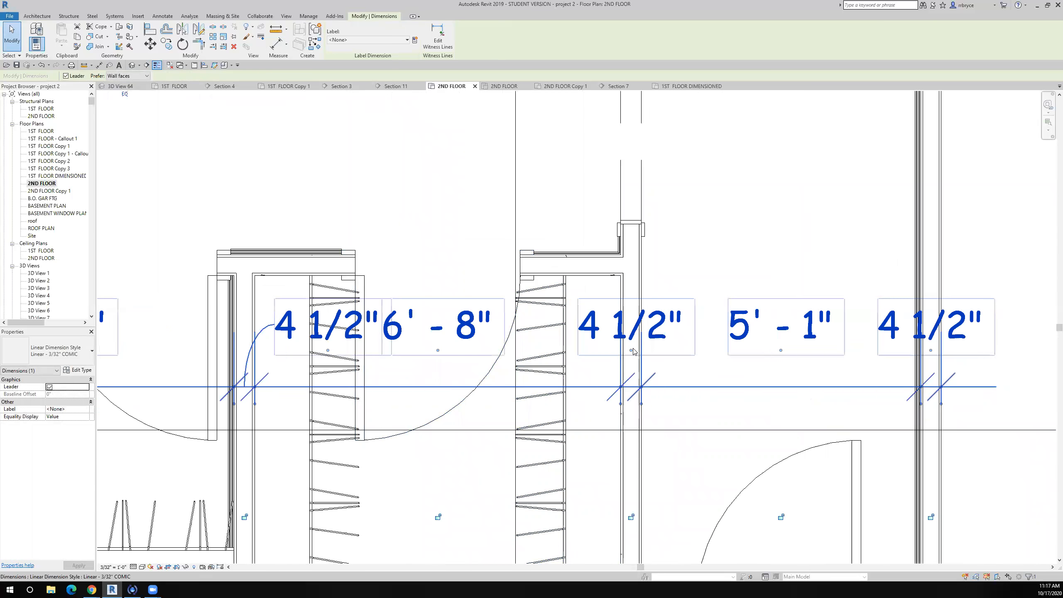
pyautogui.moveTo(631, 356); pyautogui.dragTo(670, 351)
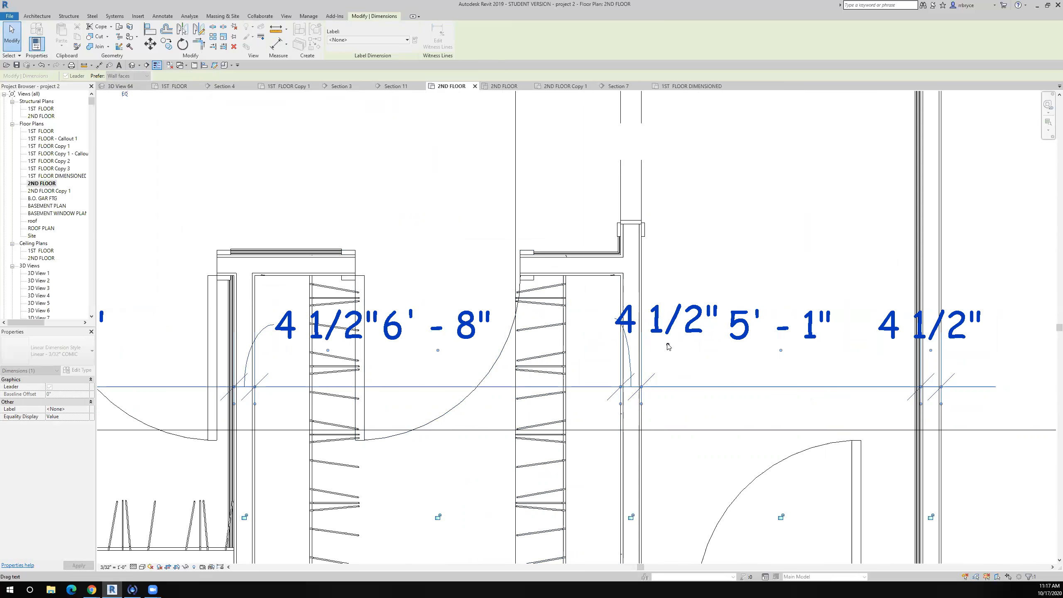
pyautogui.click(43, 65)
pyautogui.scroll(-3, 567, 318)
pyautogui.press('Escape')
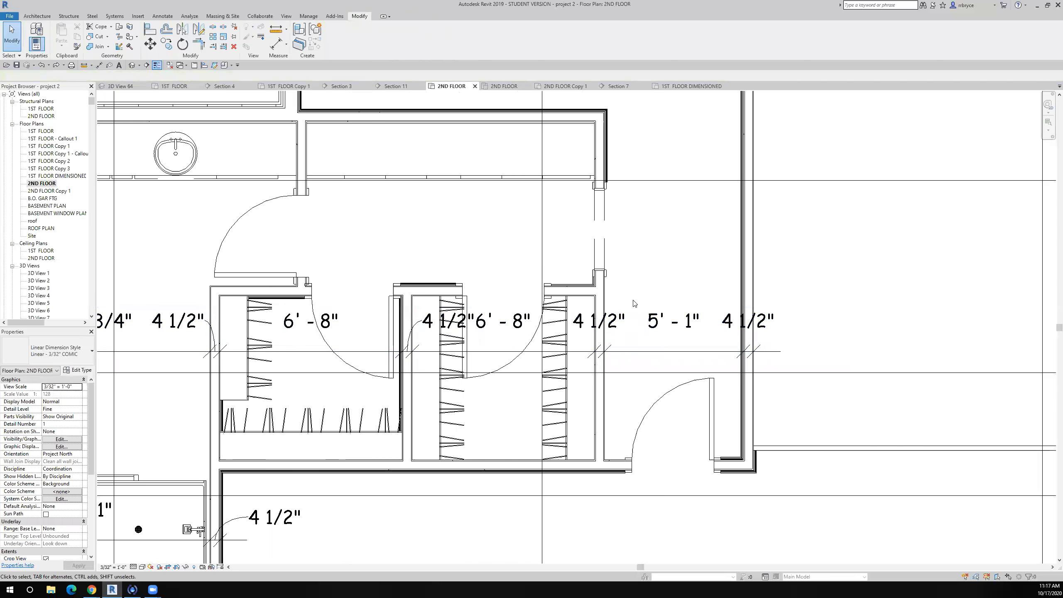
# Move the 4 1/2" text at the hallway's far wall beyond the end of the bathtub string.
pyautogui.scroll(2, 840, 377)
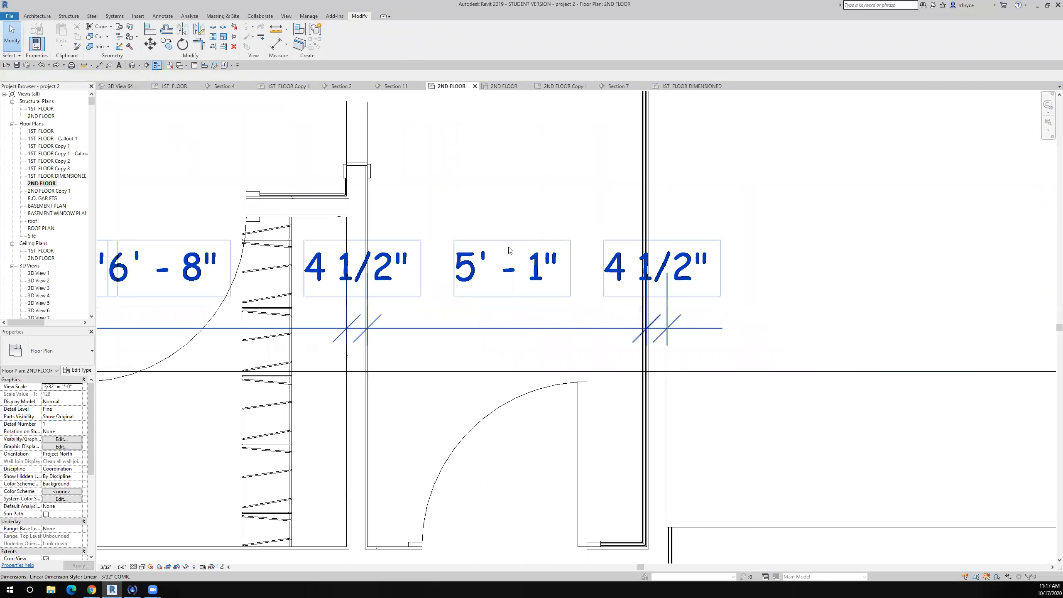
pyautogui.scroll(2, 617, 334)
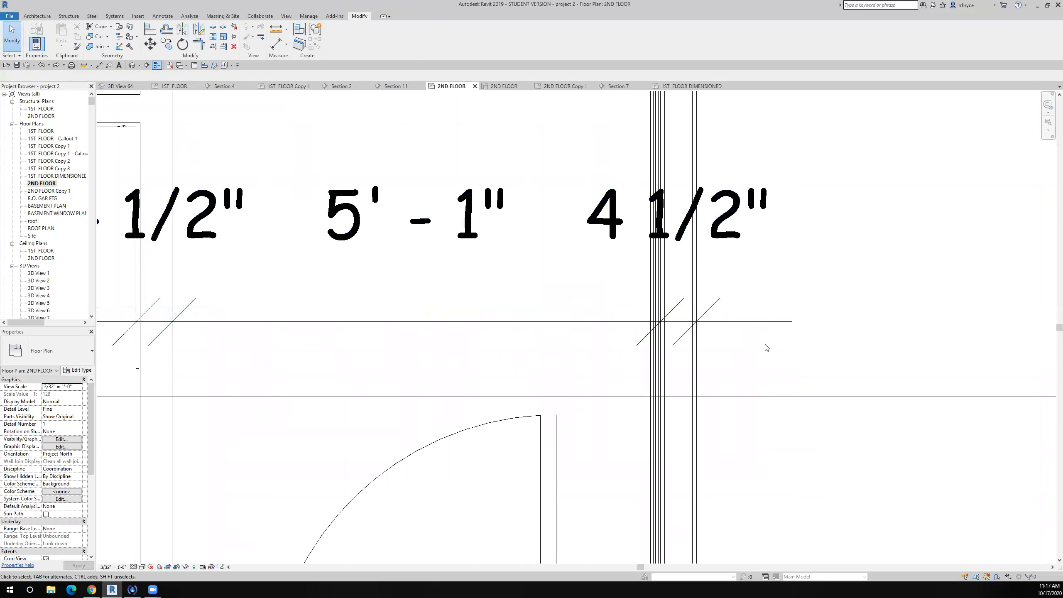
pyautogui.click(787, 322)
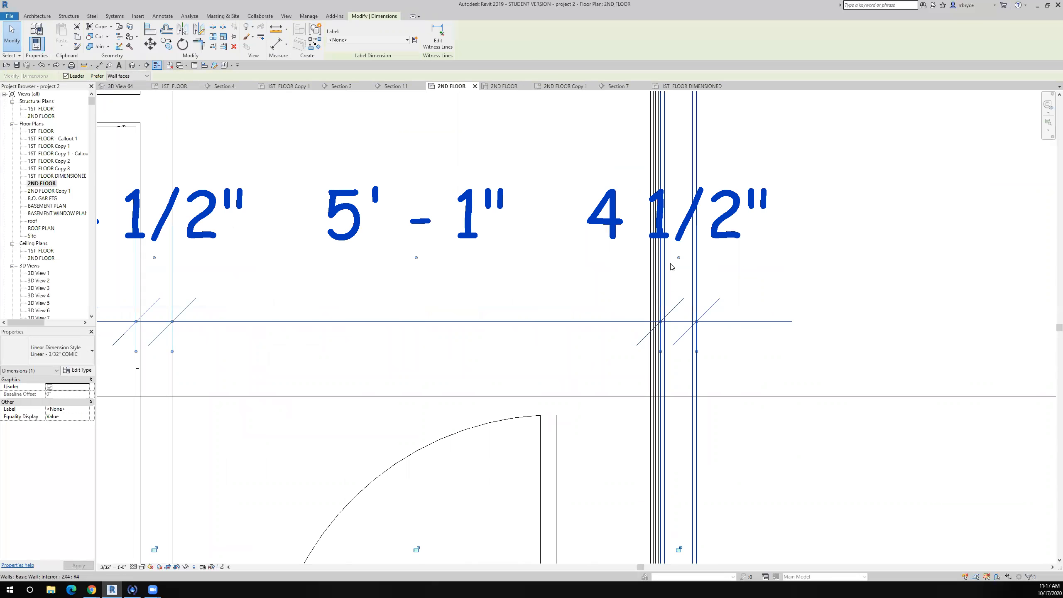
pyautogui.moveTo(679, 258); pyautogui.dragTo(816, 264)
pyautogui.scroll(-5, 781, 371)
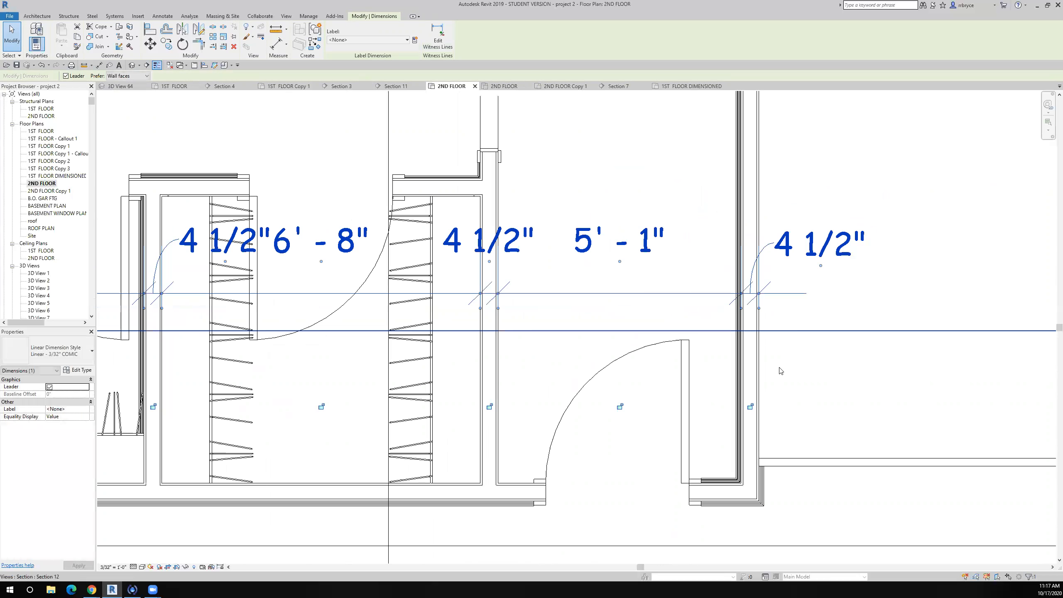
pyautogui.scroll(-3, 780, 371)
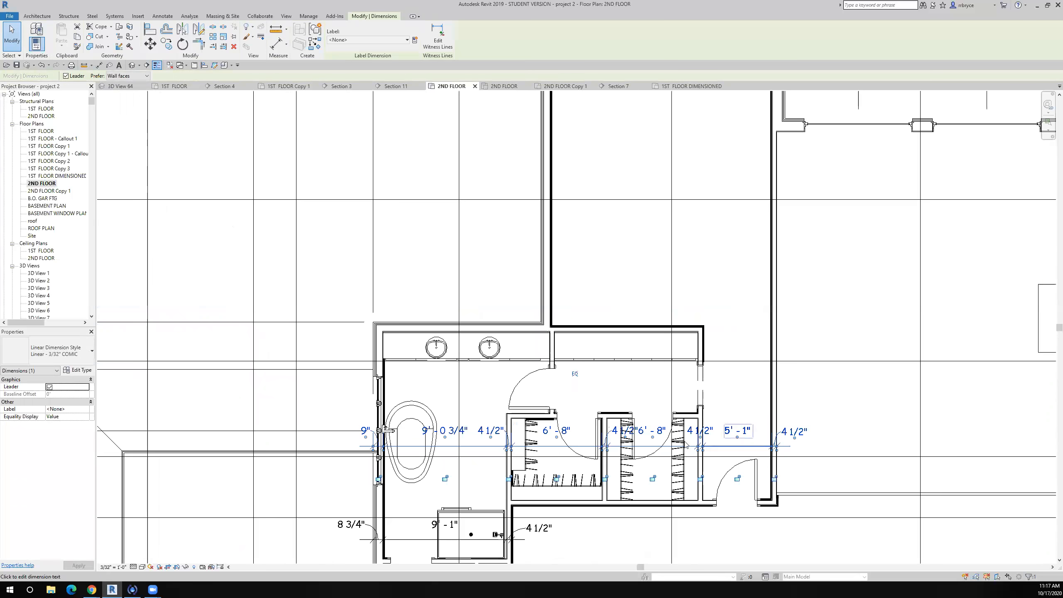
# Start another aligned string along the double vanity from the exterior wall's outer face to its inner stud face.
pyautogui.scroll(3, 458, 400)
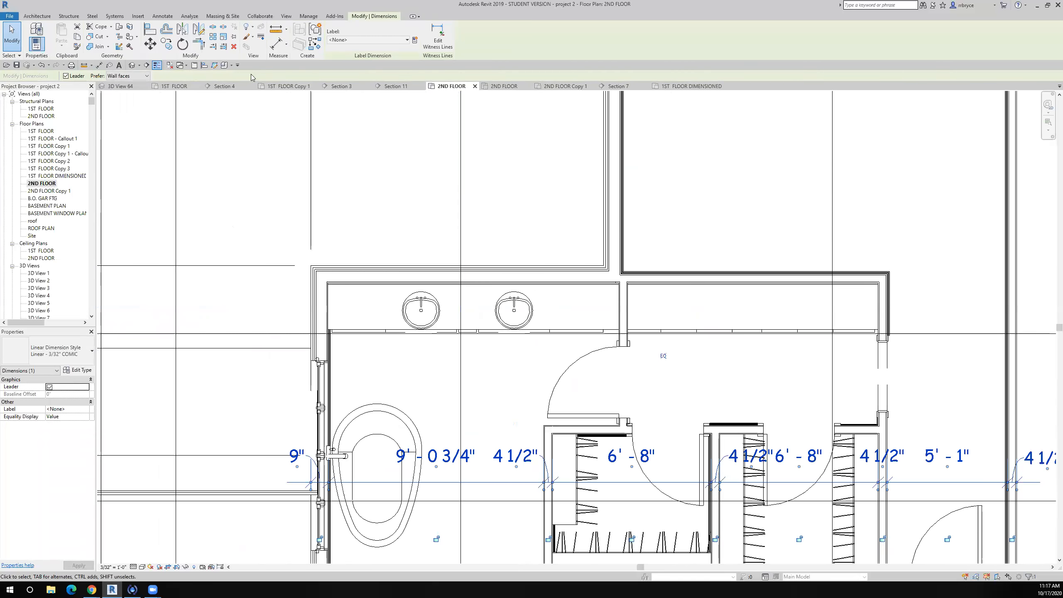
pyautogui.click(98, 66)
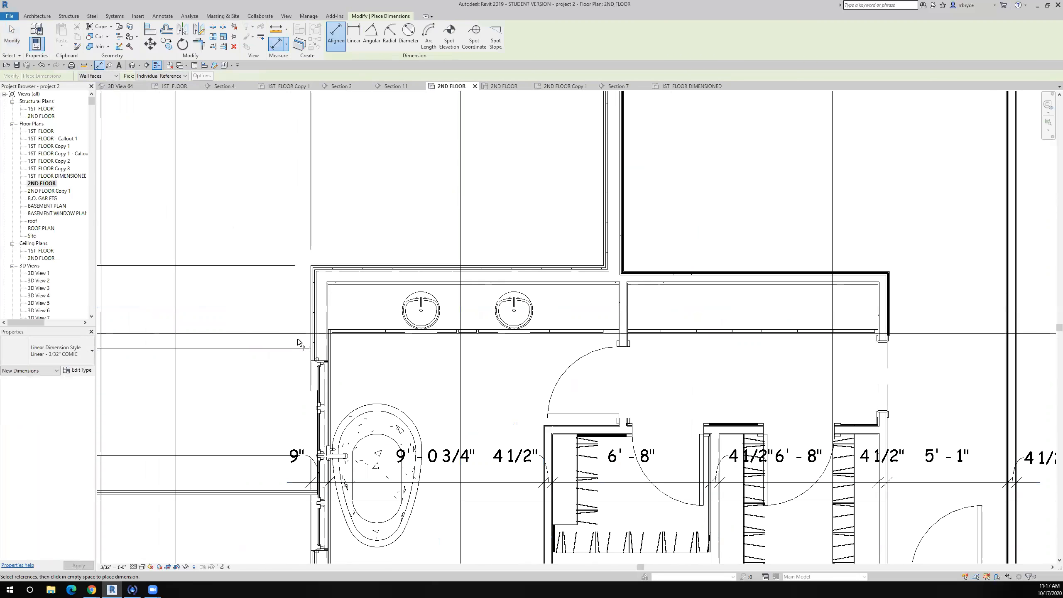
pyautogui.scroll(4, 297, 340)
pyautogui.click(324, 344)
pyautogui.scroll(2, 385, 293)
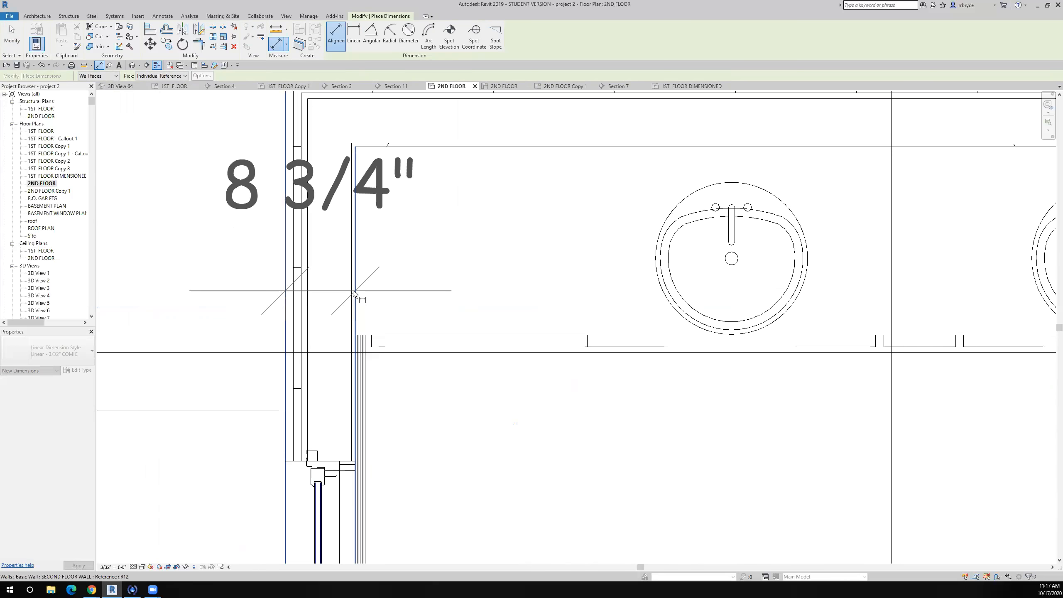
# Add both stud faces of the partition at the end of the double vanity to the vanity string.
pyautogui.scroll(-5, 738, 280)
pyautogui.moveTo(811, 268); pyautogui.dragTo(244, 280, button='middle')
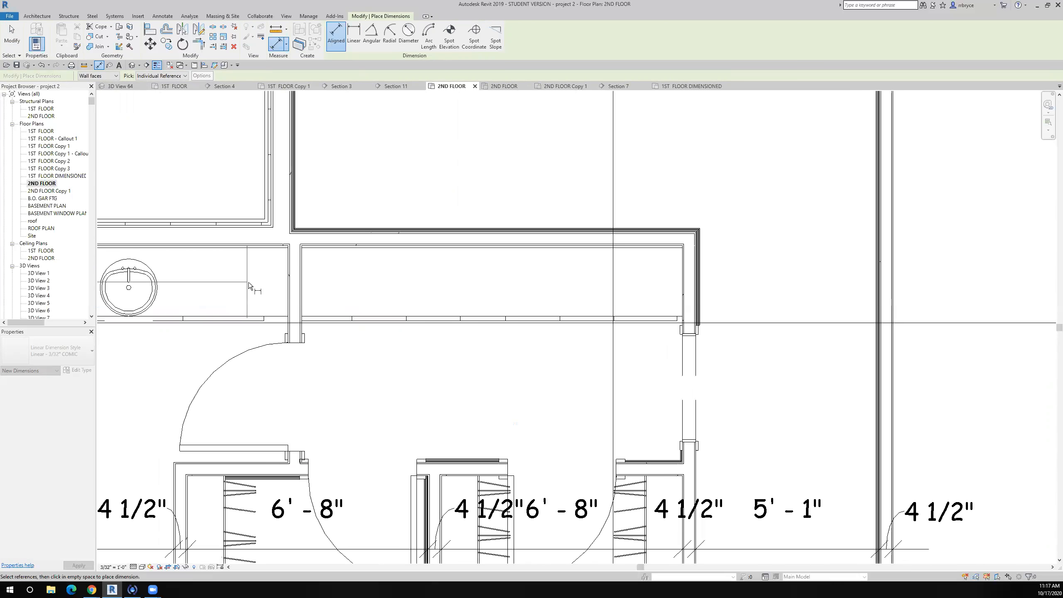
pyautogui.scroll(3, 248, 283)
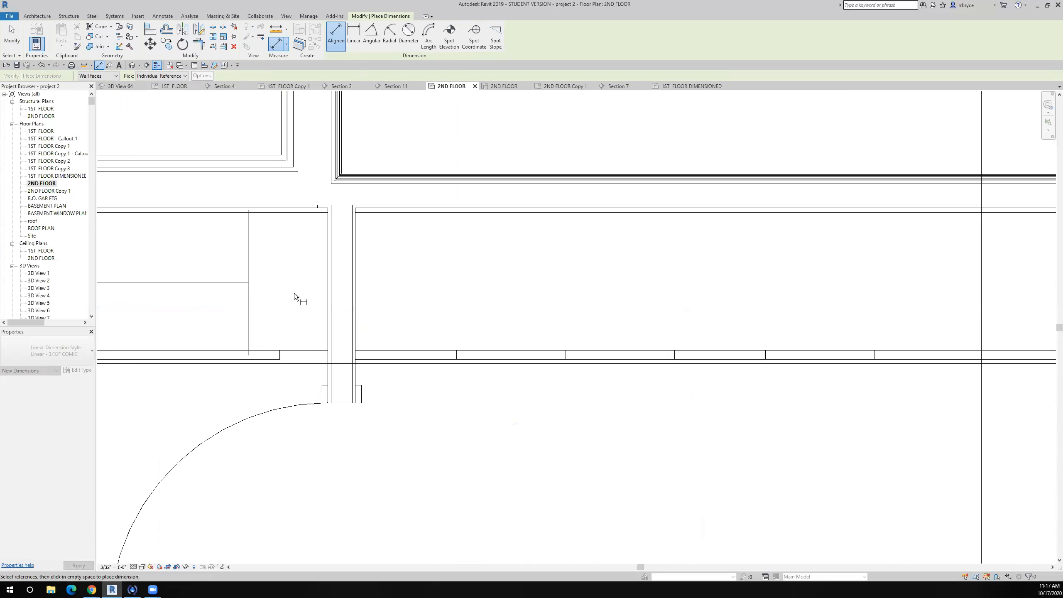
pyautogui.click(355, 299)
pyautogui.scroll(-4, 356, 299)
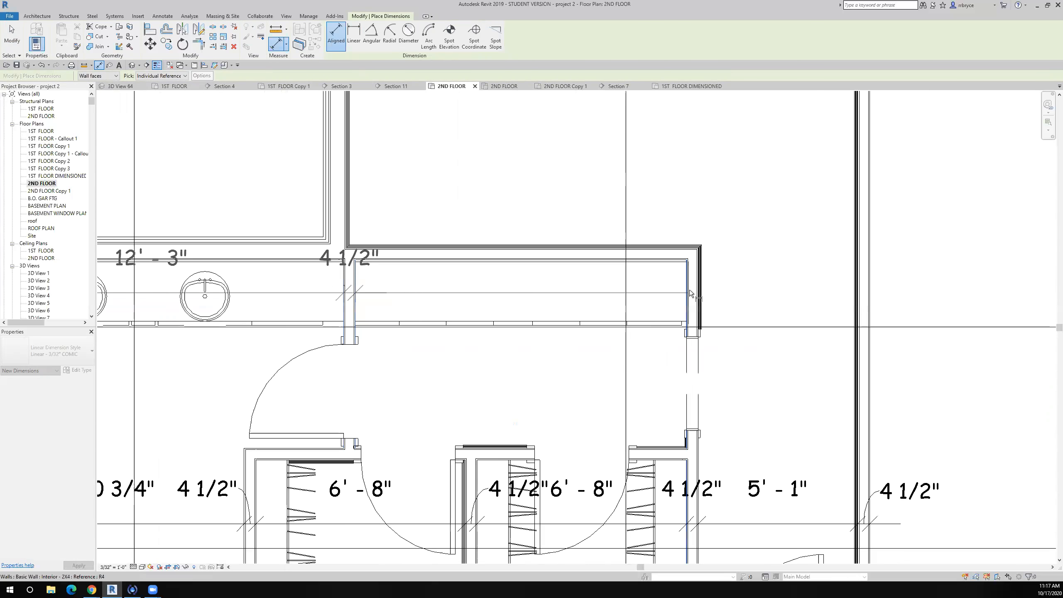
# Extend the vanity string to both stud faces of the far wall at the end of the closet-side counter.
pyautogui.scroll(5, 689, 291)
pyautogui.click(683, 301)
pyautogui.scroll(-5, 670, 348)
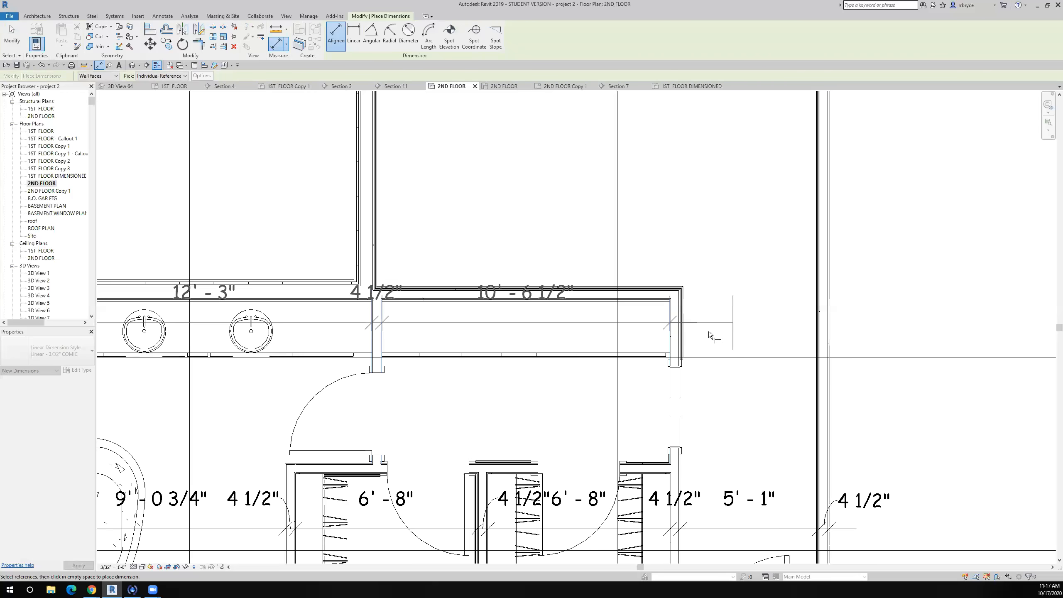
pyautogui.scroll(6, 707, 333)
pyautogui.click(553, 332)
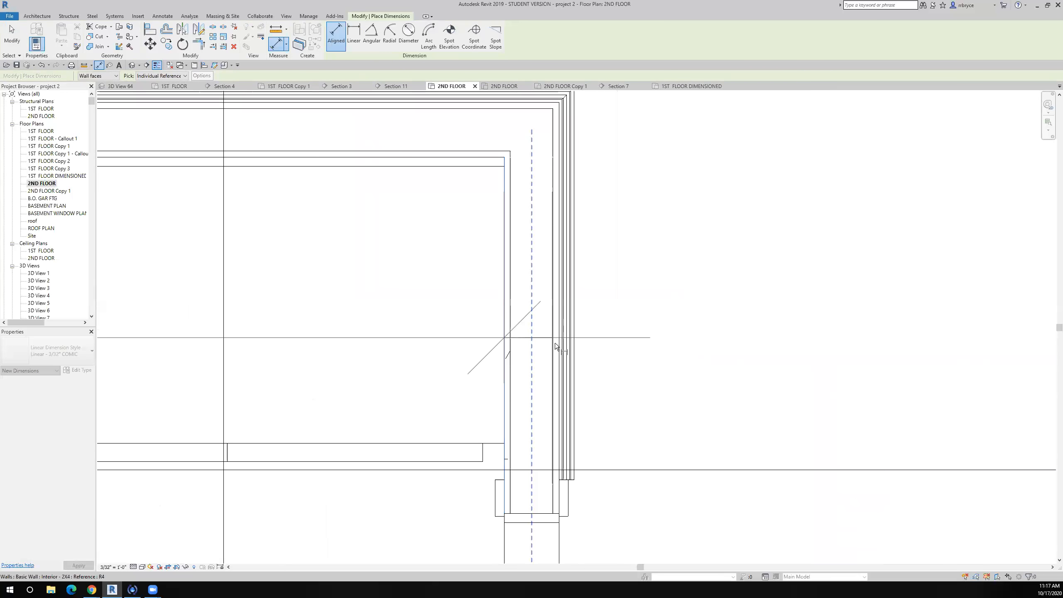
pyautogui.scroll(-5, 557, 352)
pyautogui.scroll(-1, 655, 392)
pyautogui.moveTo(656, 392); pyautogui.dragTo(653, 267, button='middle')
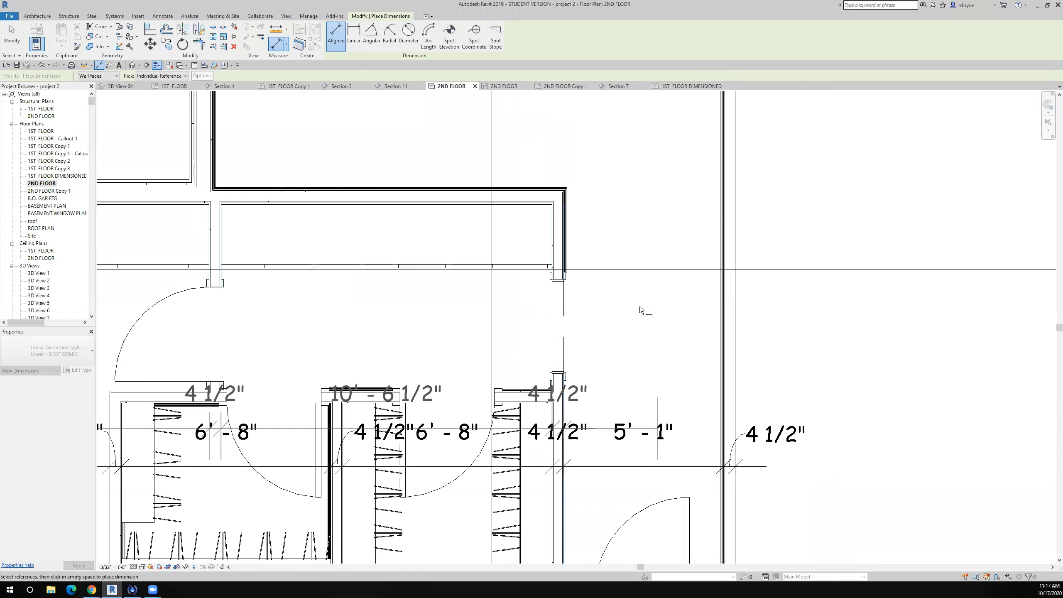
# Place the horizontal wall dimension string across the bathroom and the adjoining room, just below the double-sink vanity.
pyautogui.scroll(-3, 636, 293)
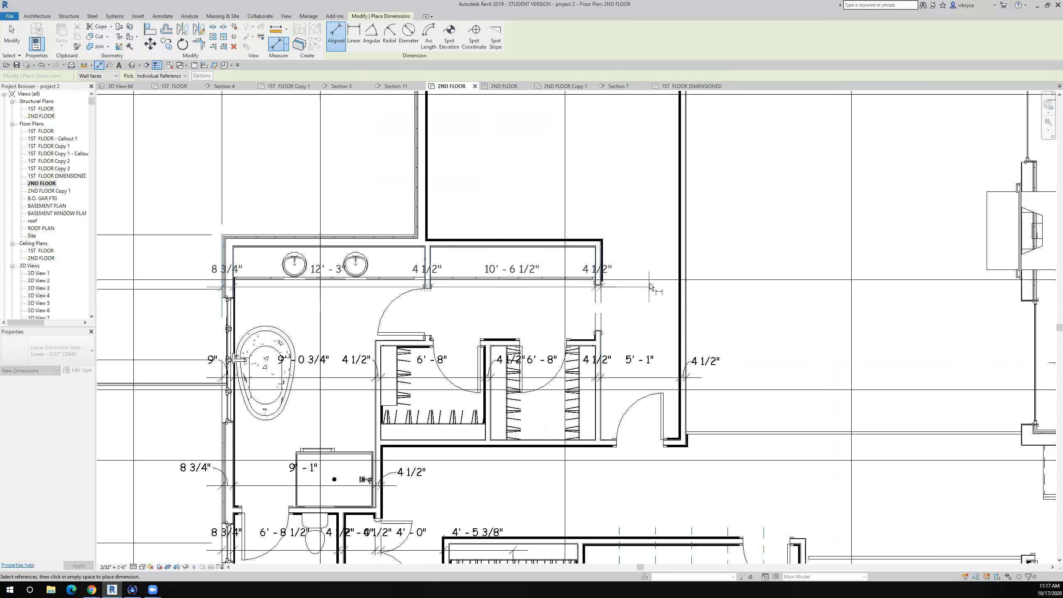
pyautogui.click(648, 319)
pyautogui.scroll(2, 648, 319)
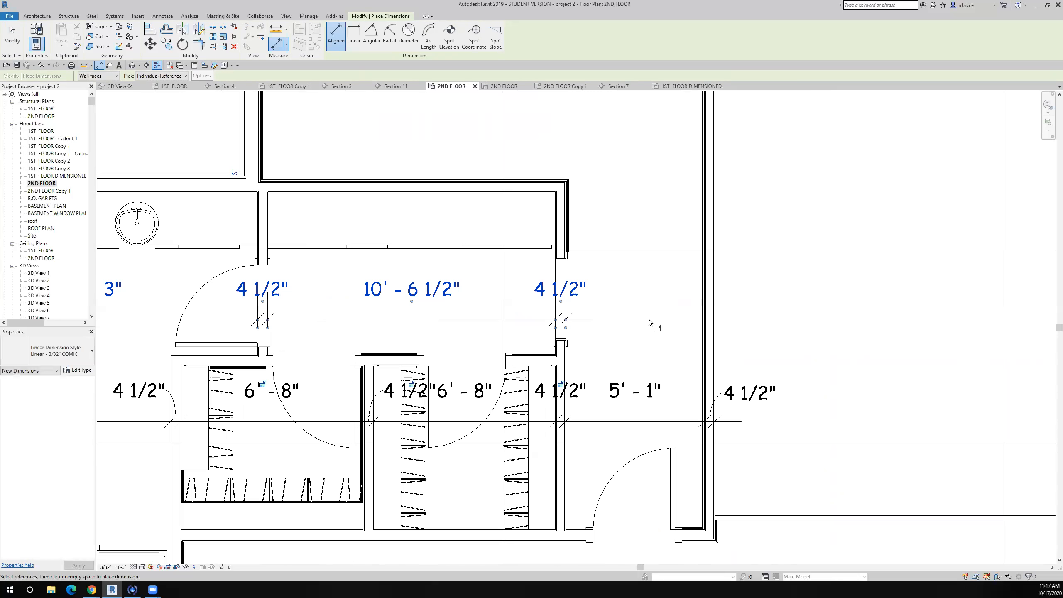
# Move the string's two 4 1/2" texts and its 8 3/4" text clear of the walls so they read on leaders.
pyautogui.moveTo(567, 305); pyautogui.dragTo(603, 298)
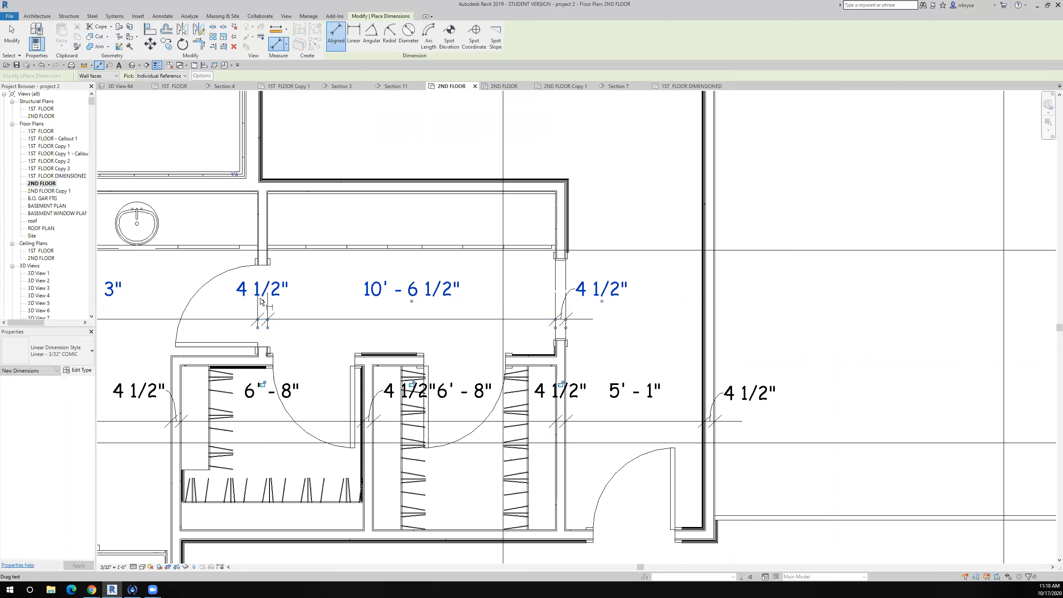
pyautogui.moveTo(262, 300); pyautogui.dragTo(230, 299)
pyautogui.scroll(-3, 226, 299)
pyautogui.moveTo(453, 294); pyautogui.dragTo(564, 290, button='middle')
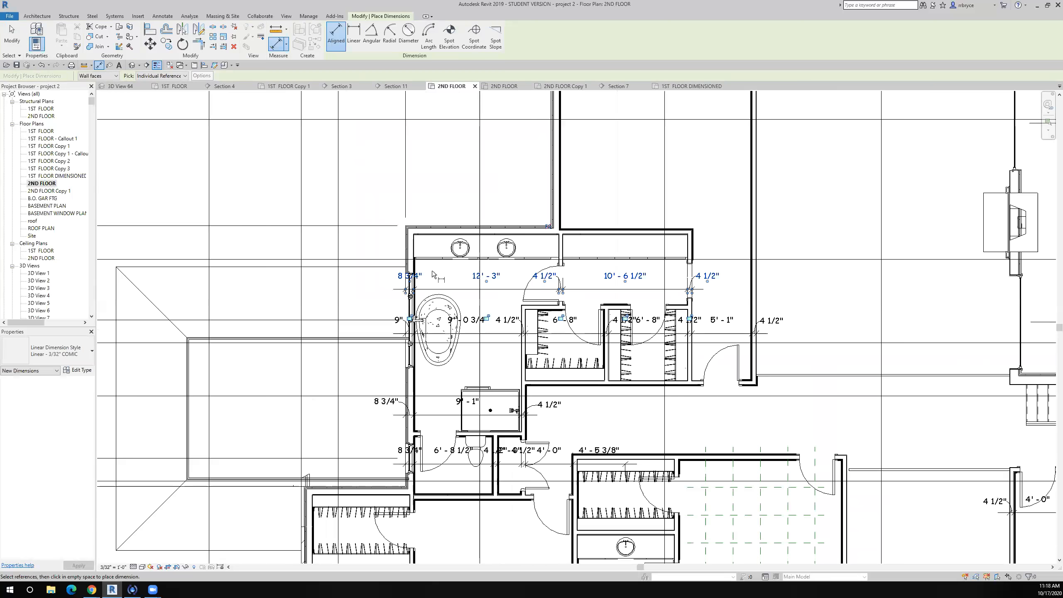
pyautogui.scroll(5, 433, 275)
pyautogui.moveTo(351, 308); pyautogui.dragTo(293, 310)
pyautogui.scroll(-4, 296, 336)
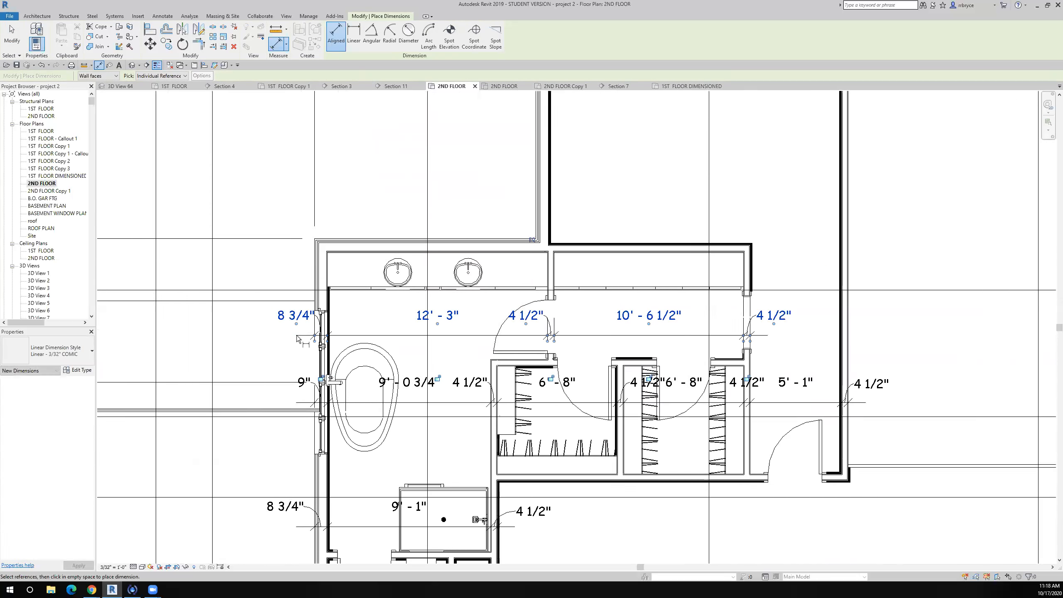
# Add a horizontal aligned dimension string across the long room above the bathroom, from its left exterior wall through both faces of the right interior wall.
pyautogui.scroll(-3, 296, 336)
pyautogui.scroll(-1, 300, 339)
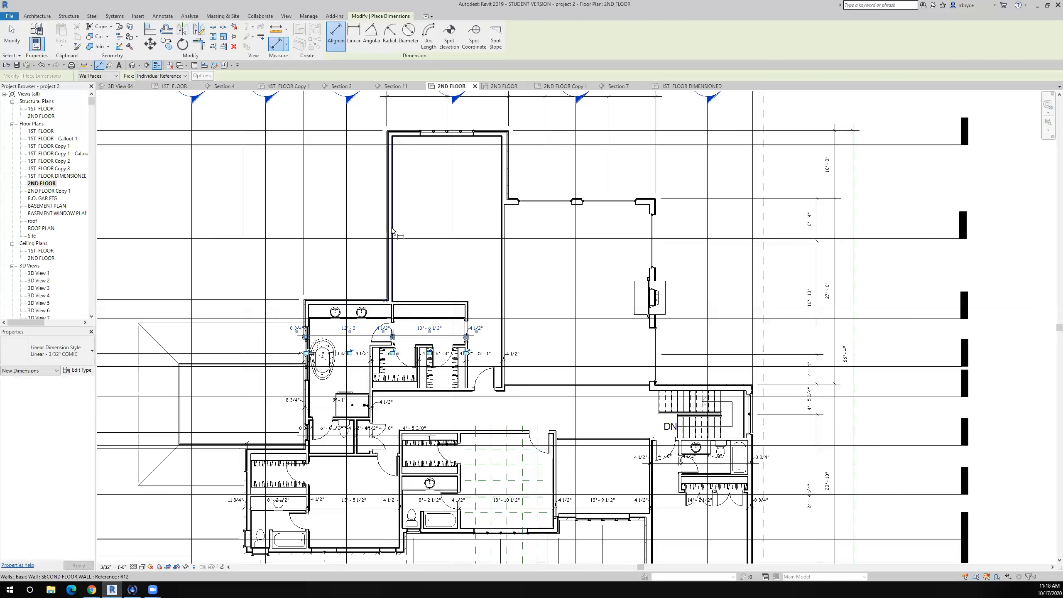
pyautogui.scroll(4, 392, 228)
pyautogui.scroll(-1, 386, 273)
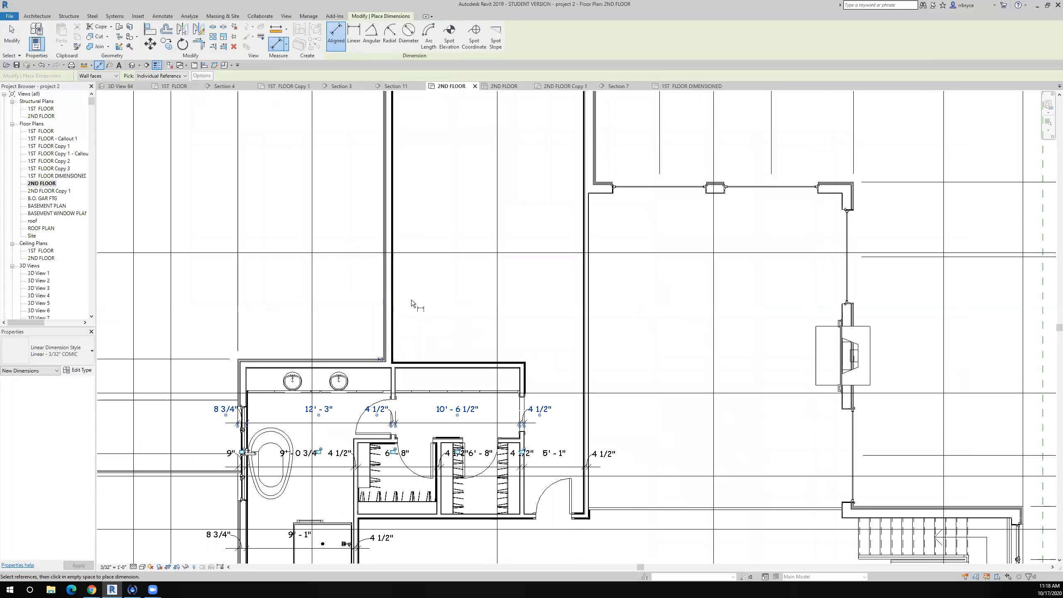
pyautogui.moveTo(410, 303); pyautogui.dragTo(352, 317, button='middle')
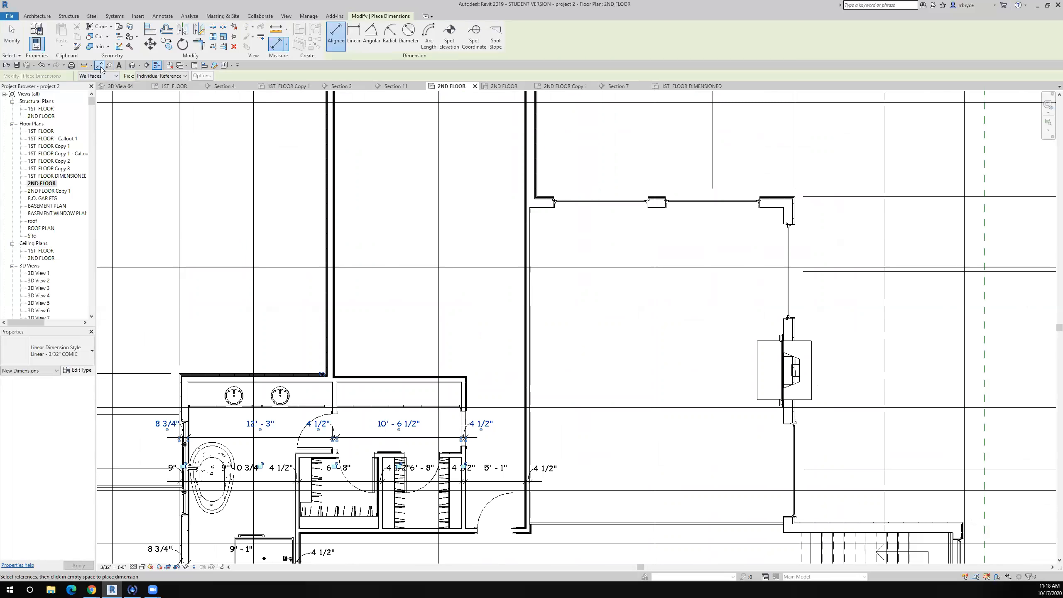
pyautogui.scroll(5, 381, 257)
pyautogui.click(232, 304)
pyautogui.scroll(3, 795, 281)
pyautogui.scroll(3, 795, 280)
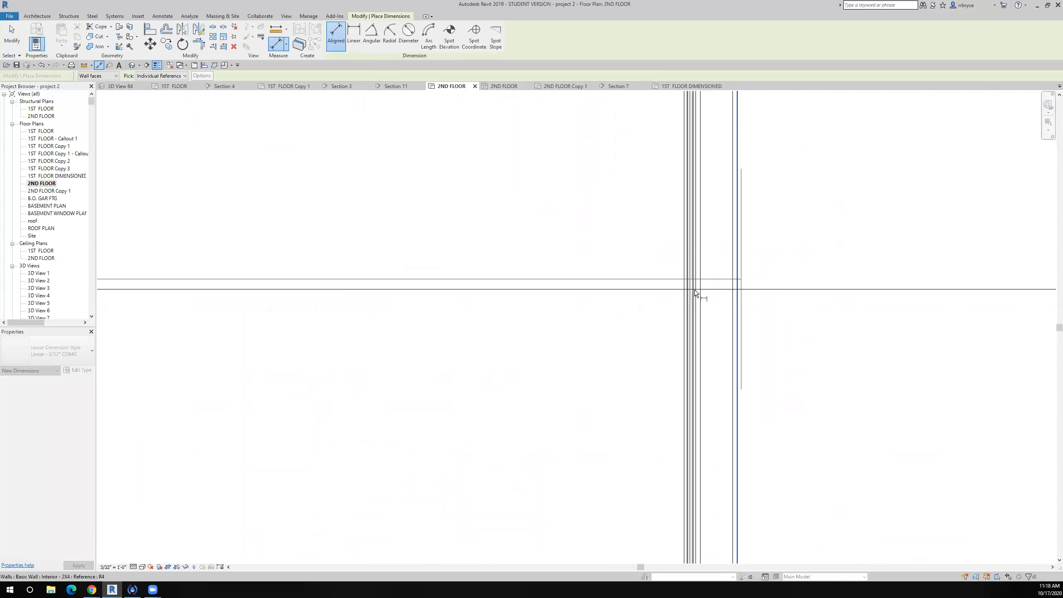
pyautogui.click(716, 308)
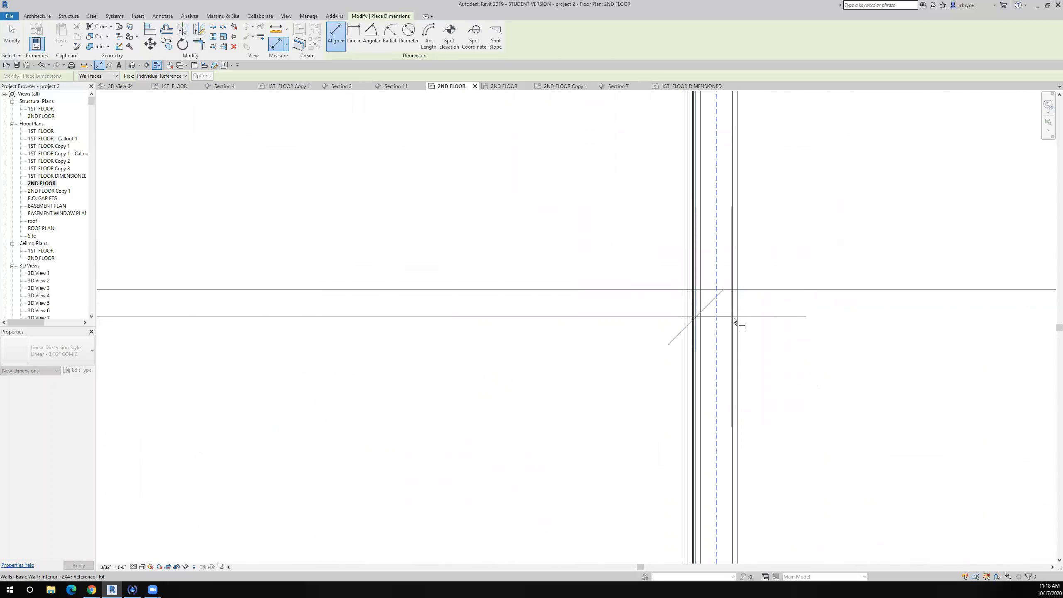
pyautogui.click(736, 325)
pyautogui.scroll(-3, 735, 337)
pyautogui.scroll(-6, 734, 338)
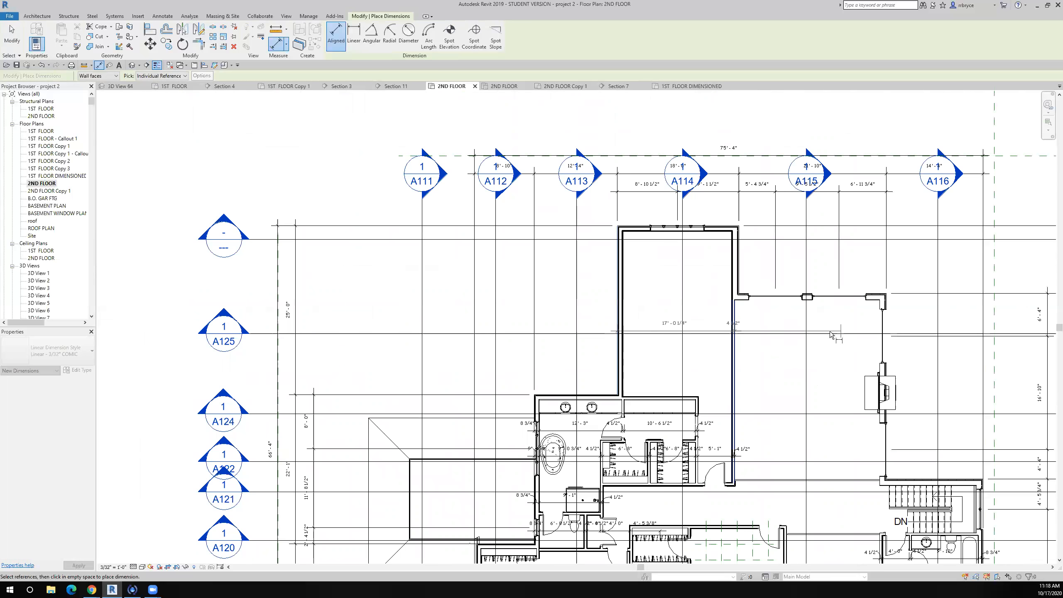
pyautogui.click(757, 375)
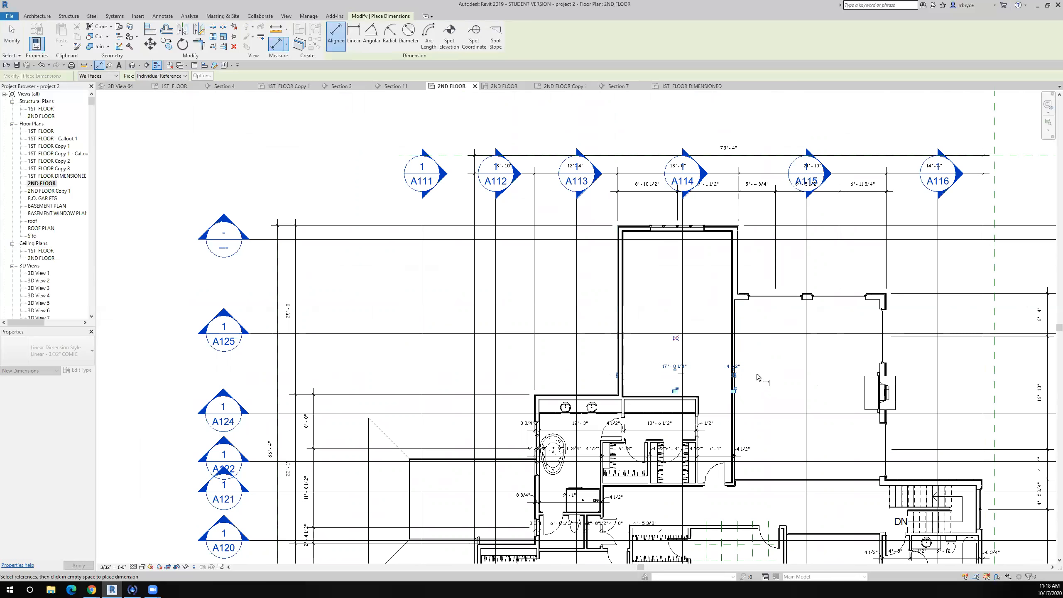
# Edit the long room string's witness lines to add the inner face of the left exterior wall.
pyautogui.scroll(4, 610, 380)
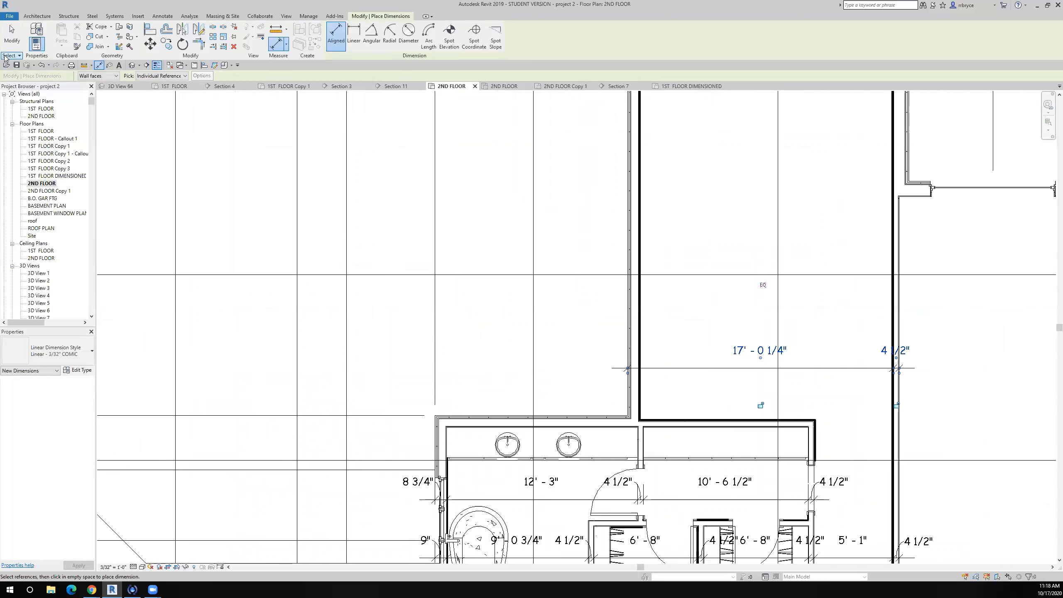
pyautogui.click(13, 41)
pyautogui.click(693, 368)
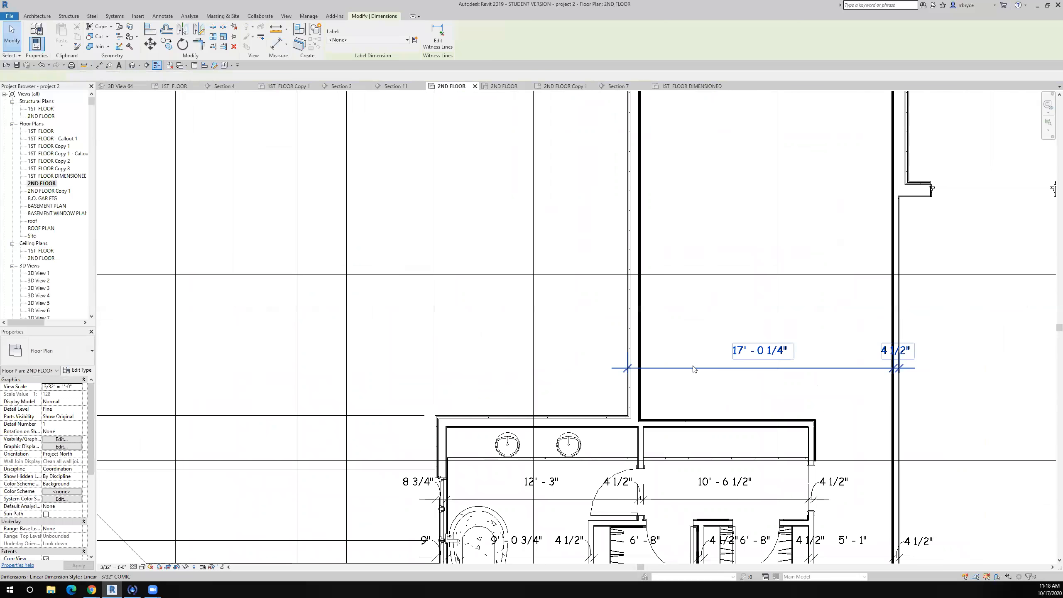
pyautogui.click(438, 37)
pyautogui.scroll(6, 651, 357)
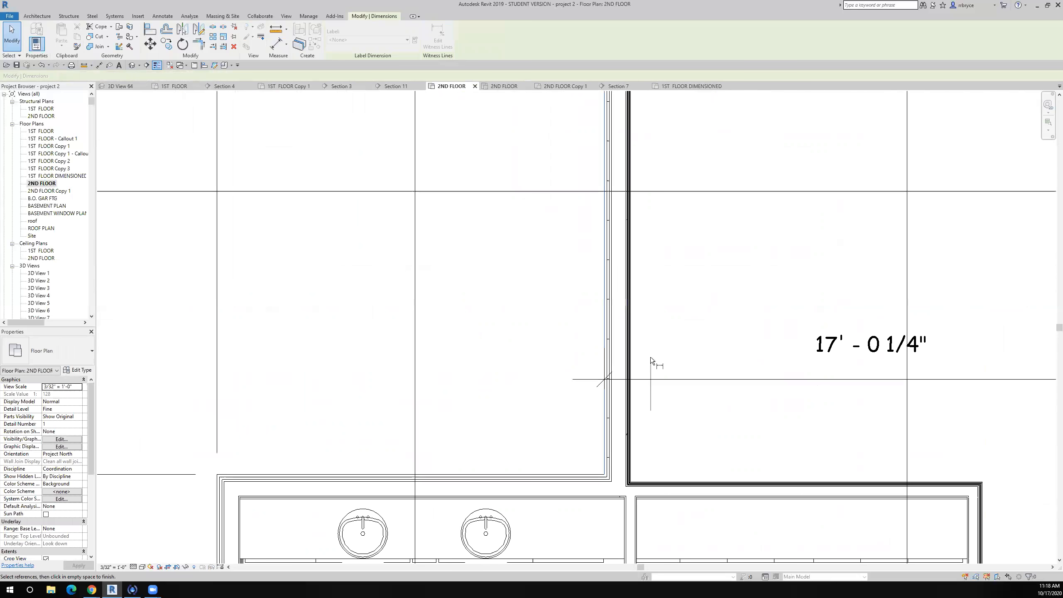
pyautogui.scroll(4, 627, 392)
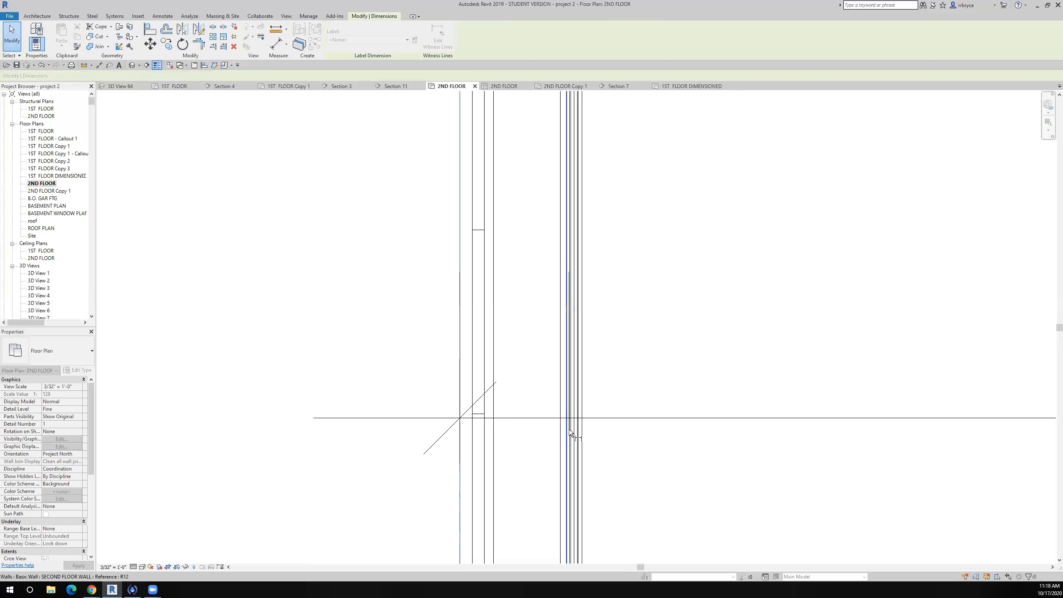
pyautogui.scroll(3, 569, 428)
pyautogui.click(566, 419)
pyautogui.scroll(-4, 567, 415)
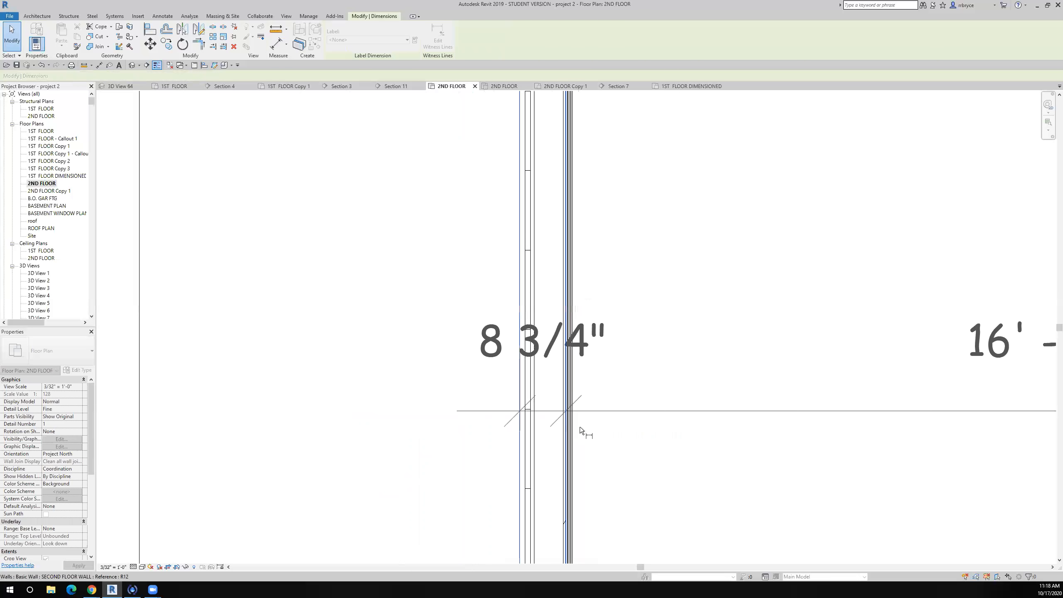
pyautogui.click(623, 438)
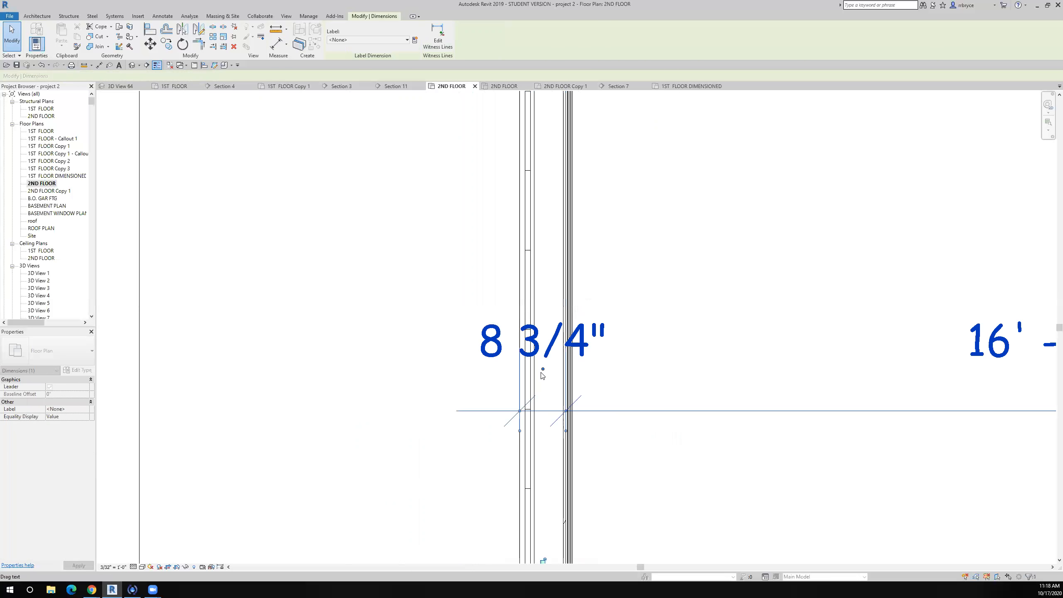
# Move the long room string's 8 3/4" and 4 1/2" texts outside the walls on leaders, and deselect the string.
pyautogui.moveTo(543, 369); pyautogui.dragTo(442, 371)
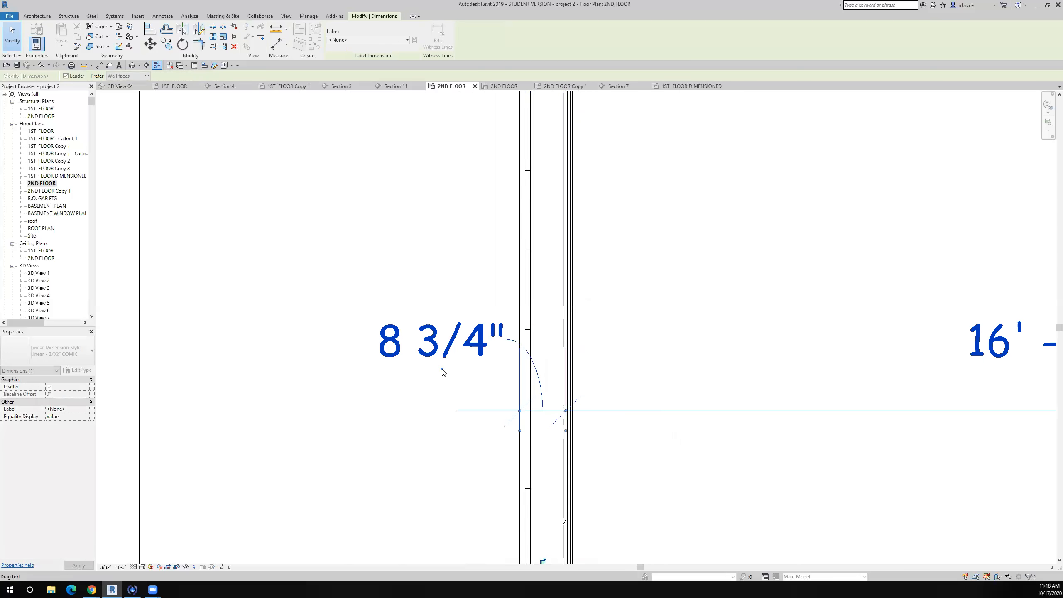
pyautogui.scroll(-1, 443, 371)
pyautogui.scroll(-2, 443, 372)
pyautogui.scroll(2, 801, 369)
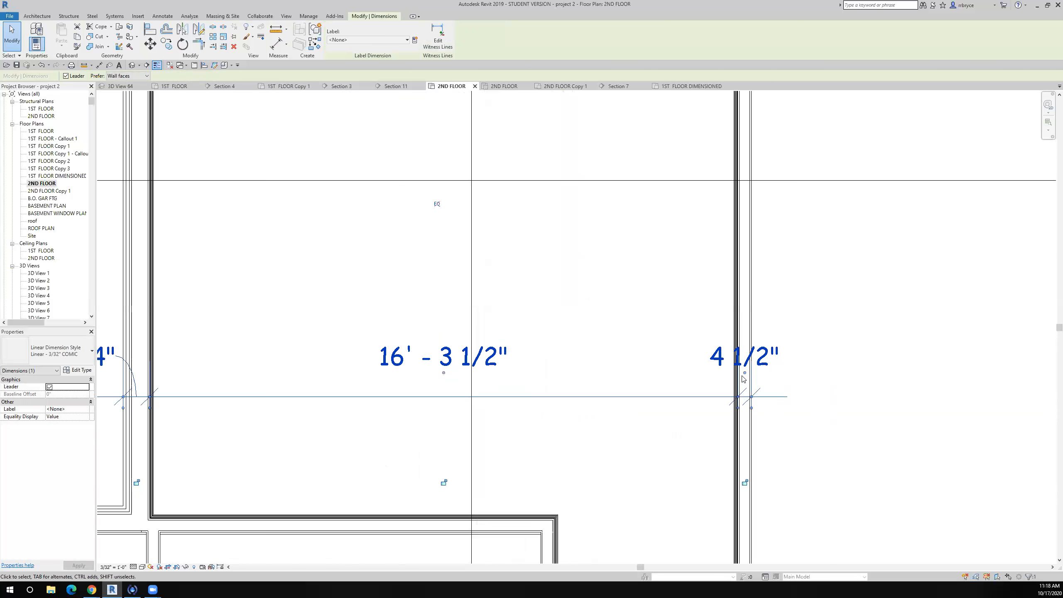
pyautogui.moveTo(756, 383); pyautogui.dragTo(802, 373)
pyautogui.scroll(-1, 732, 566)
pyautogui.scroll(-4, 532, 434)
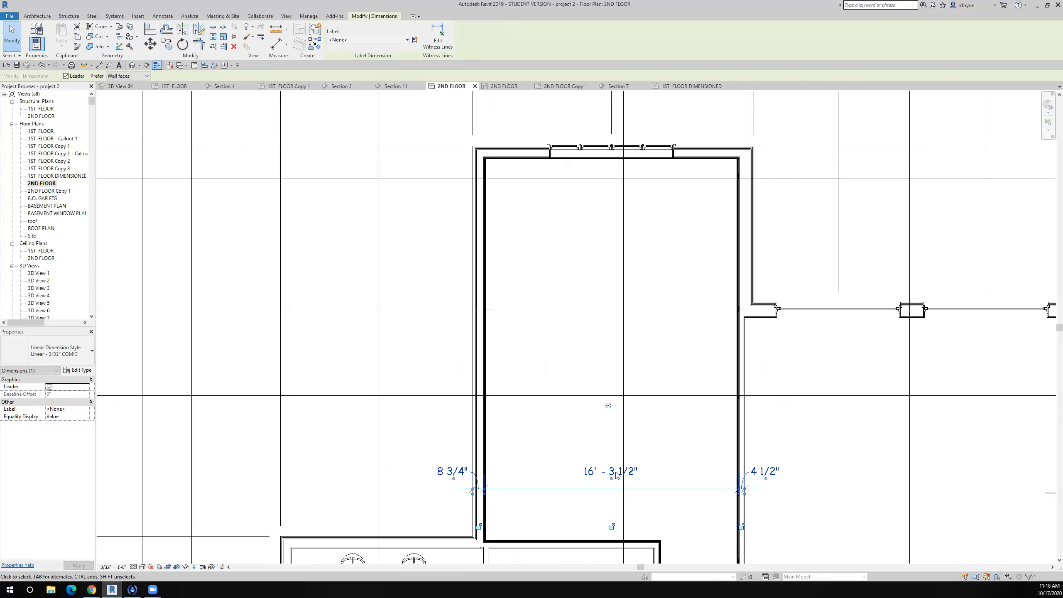
pyautogui.scroll(-3, 533, 434)
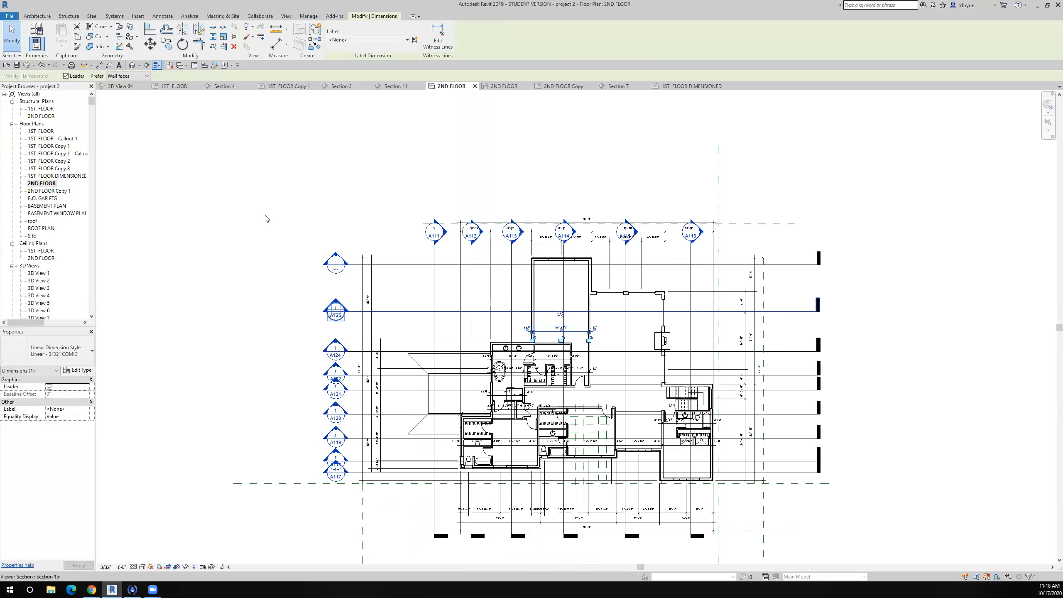
pyautogui.click(16, 57)
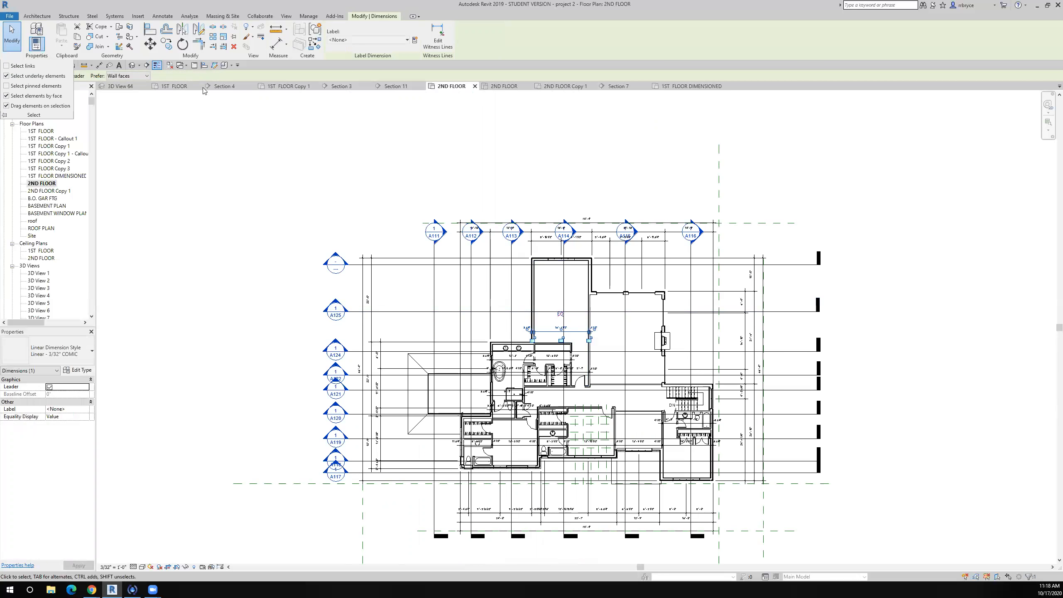
pyautogui.click(226, 126)
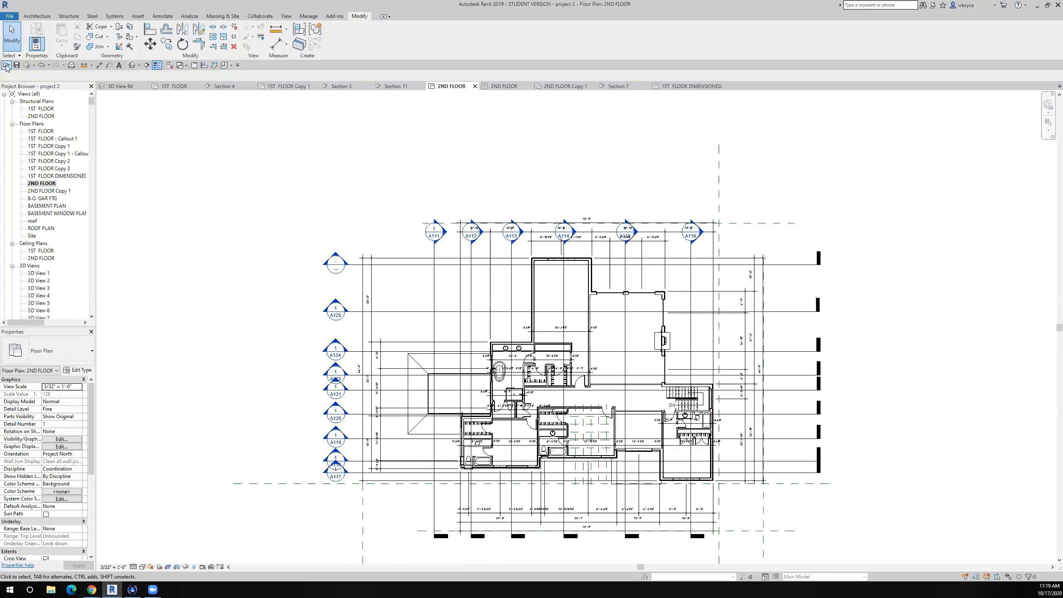
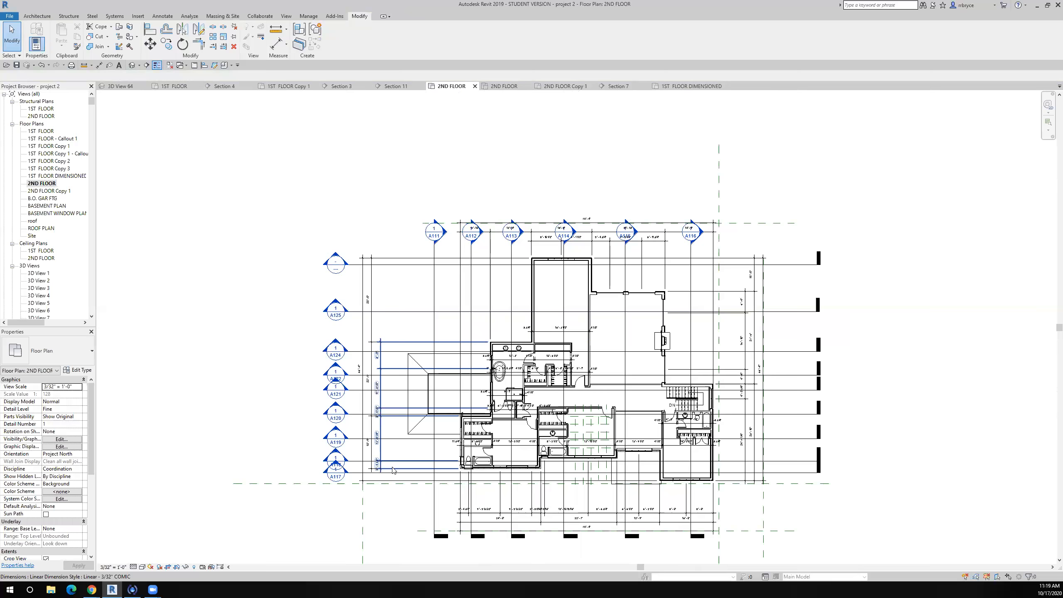
# Start a vertical aligned dimension string through the plan's lower-left bathroom, picking the exterior wall's faces, the short tub wall's end and the vanity partition's faces.
pyautogui.scroll(6, 473, 459)
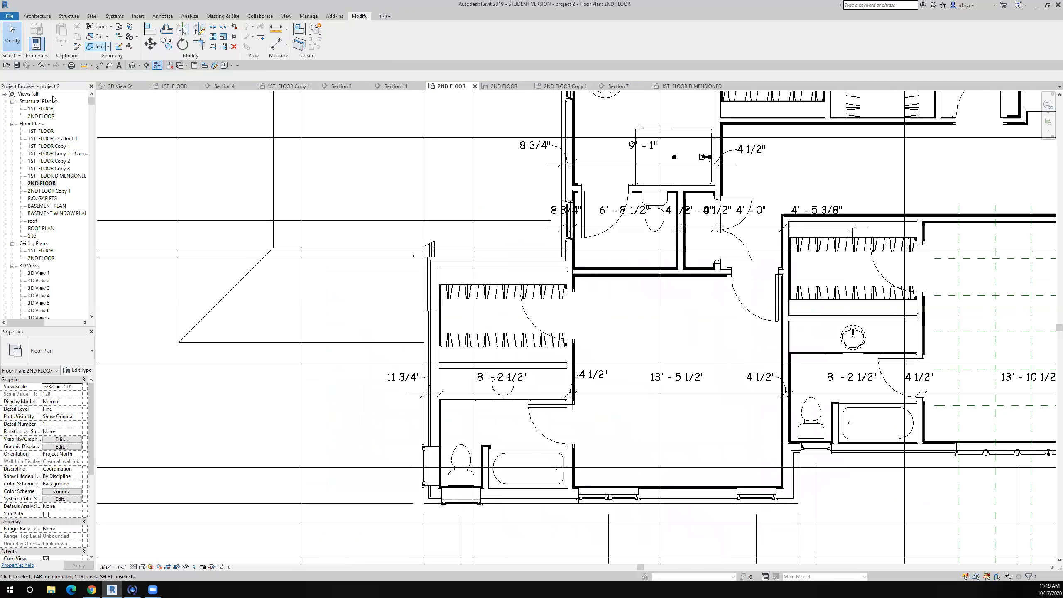
pyautogui.click(99, 66)
pyautogui.scroll(3, 469, 508)
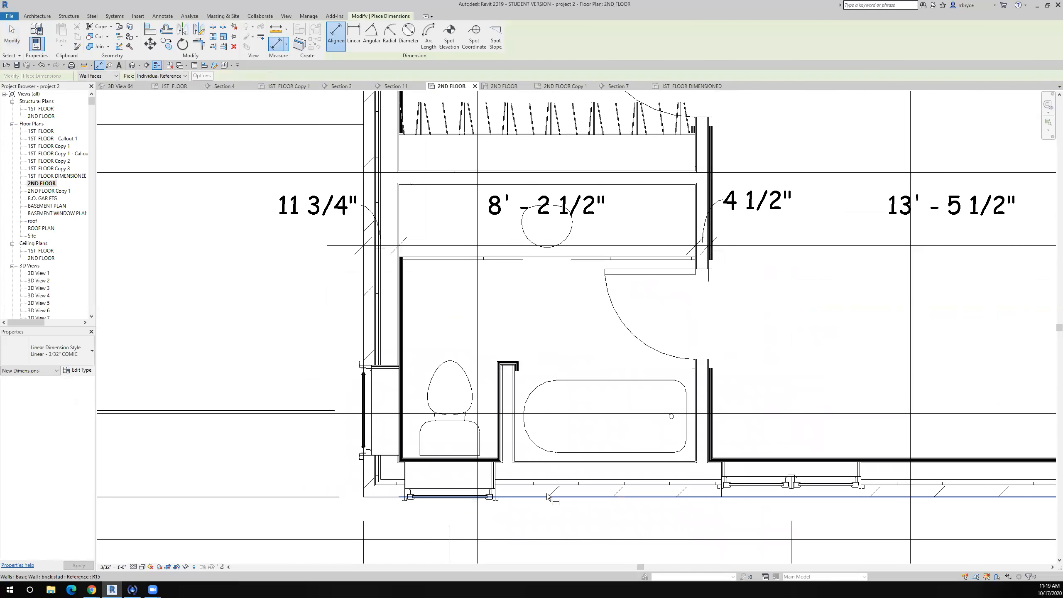
pyautogui.scroll(3, 556, 456)
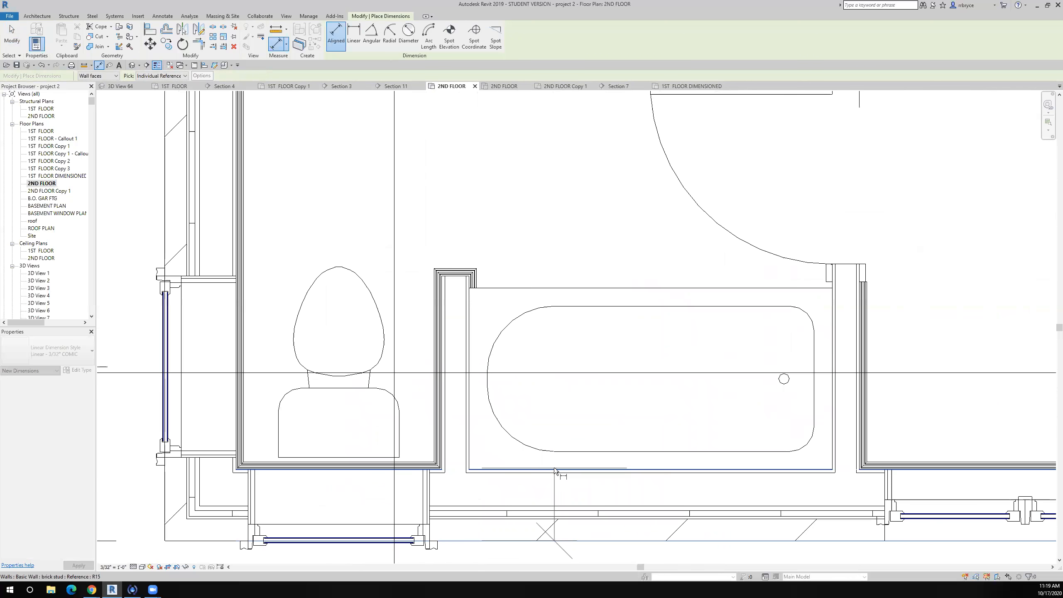
pyautogui.scroll(-3, 554, 465)
pyautogui.scroll(3, 528, 368)
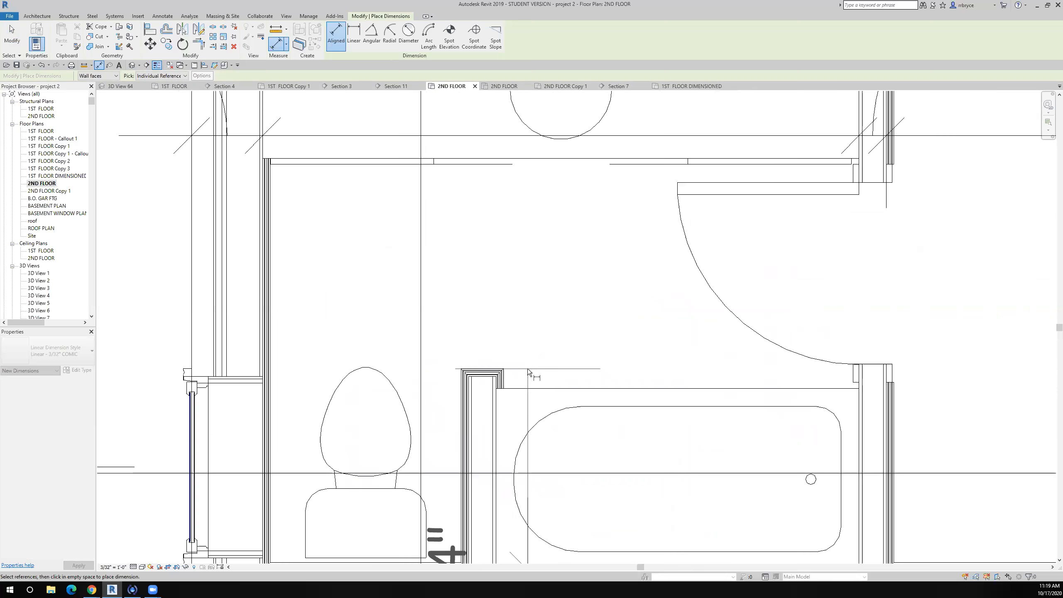
pyautogui.scroll(4, 527, 368)
pyautogui.scroll(-6, 392, 393)
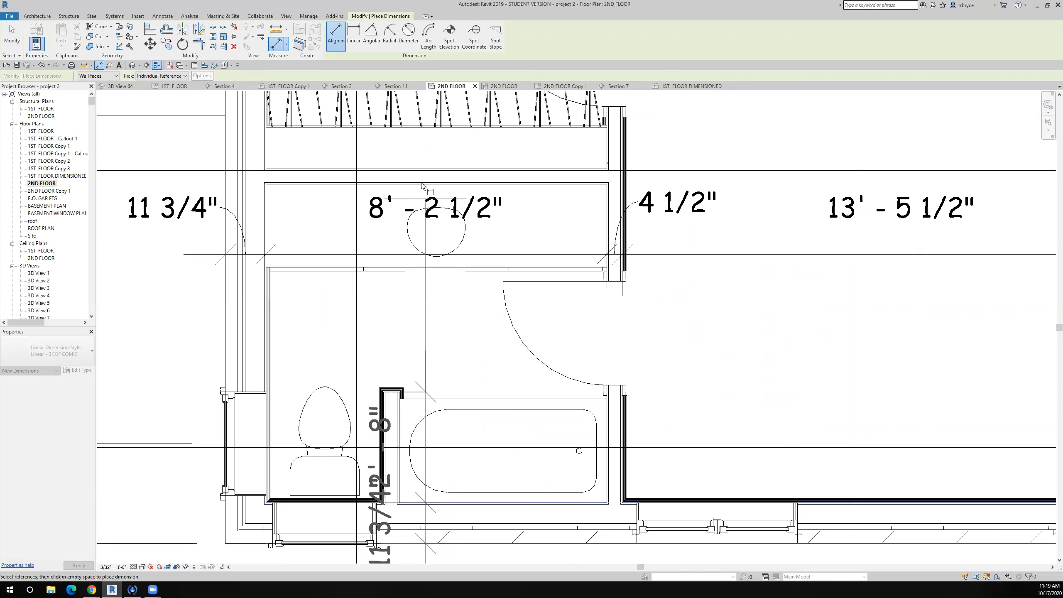
pyautogui.scroll(2, 423, 187)
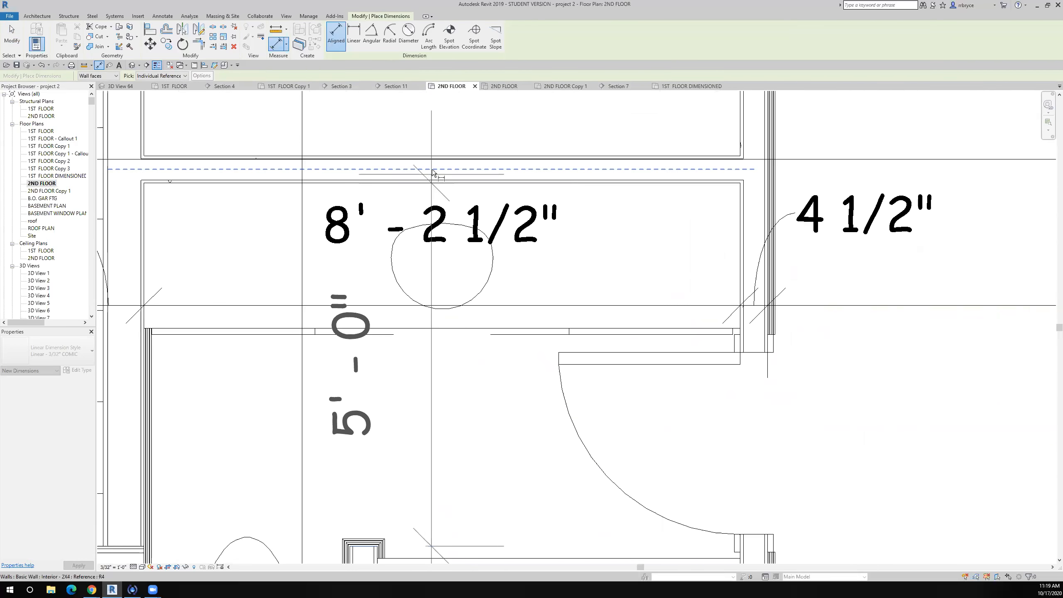
pyautogui.click(432, 156)
# Extend the vertical string up through the closet, picking its lower and upper inner wall faces and the upper exterior wall's outer face, and place it.
pyautogui.scroll(-2, 454, 279)
pyautogui.scroll(-4, 464, 486)
pyautogui.scroll(6, 449, 381)
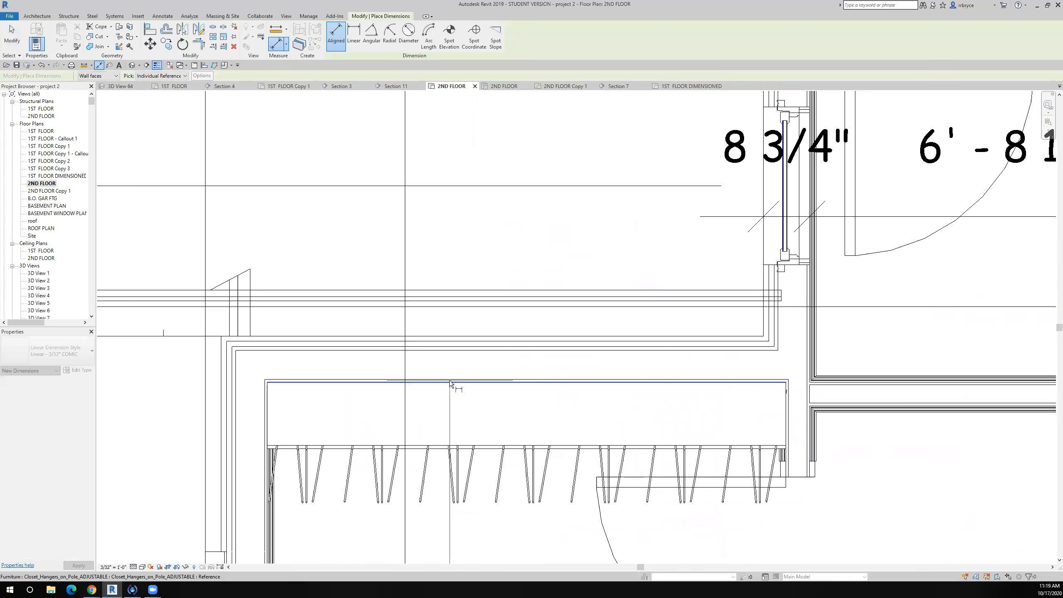
pyautogui.scroll(1, 449, 381)
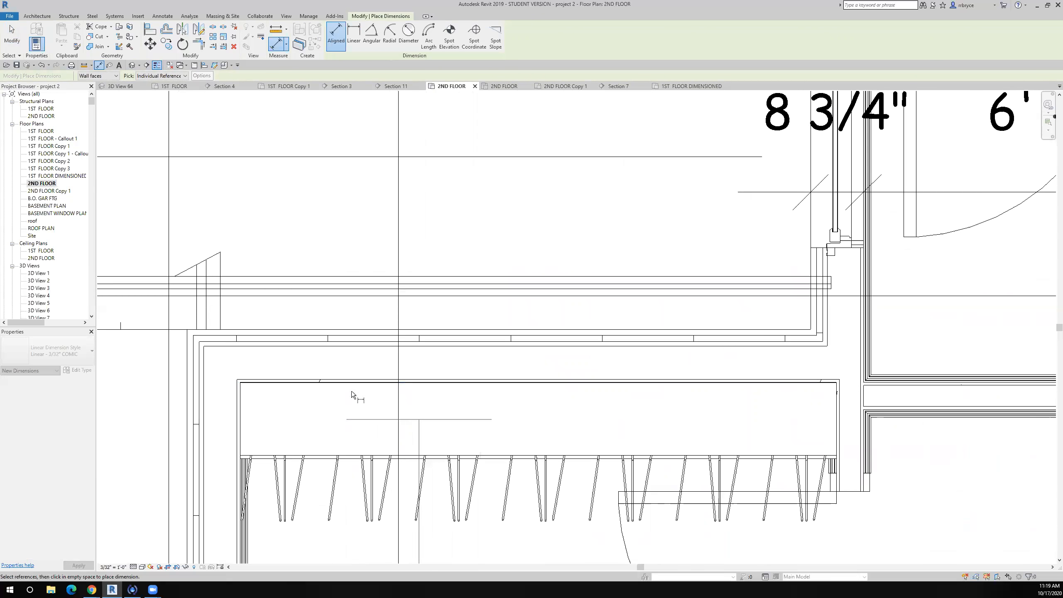
pyautogui.scroll(5, 329, 389)
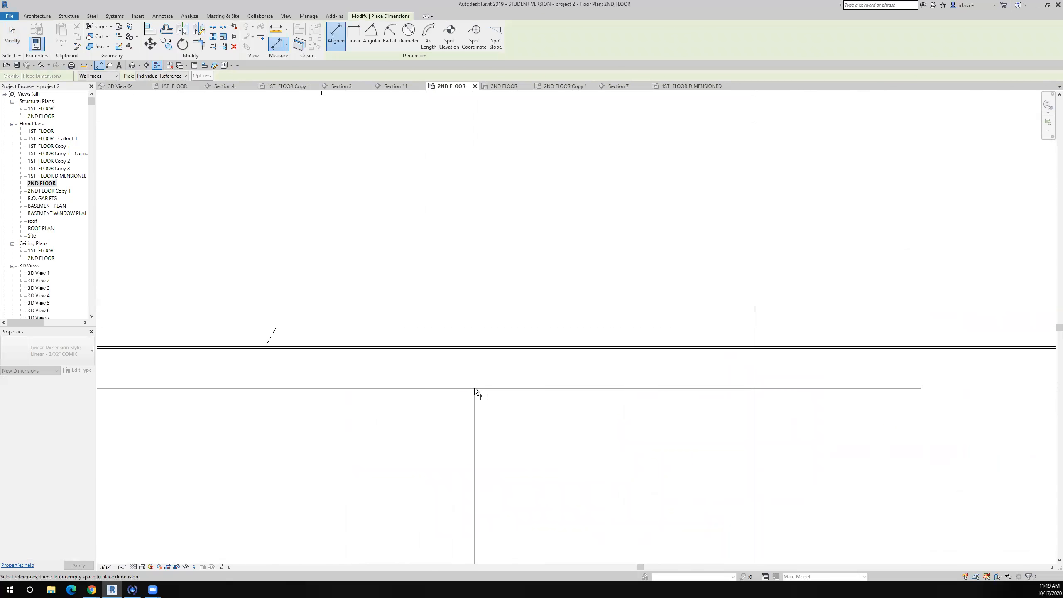
pyautogui.scroll(-3, 474, 387)
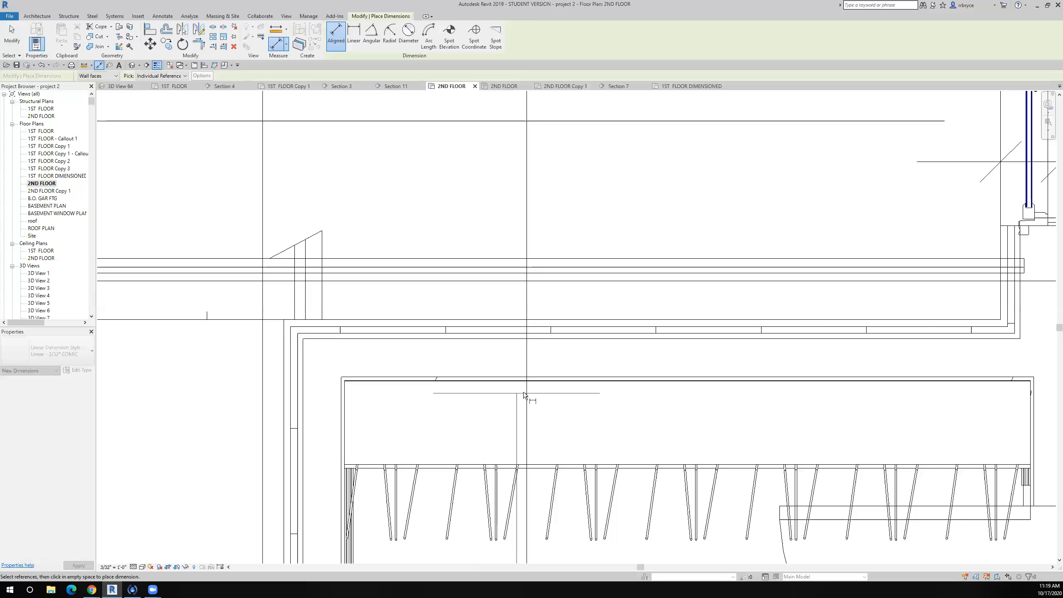
pyautogui.scroll(5, 525, 391)
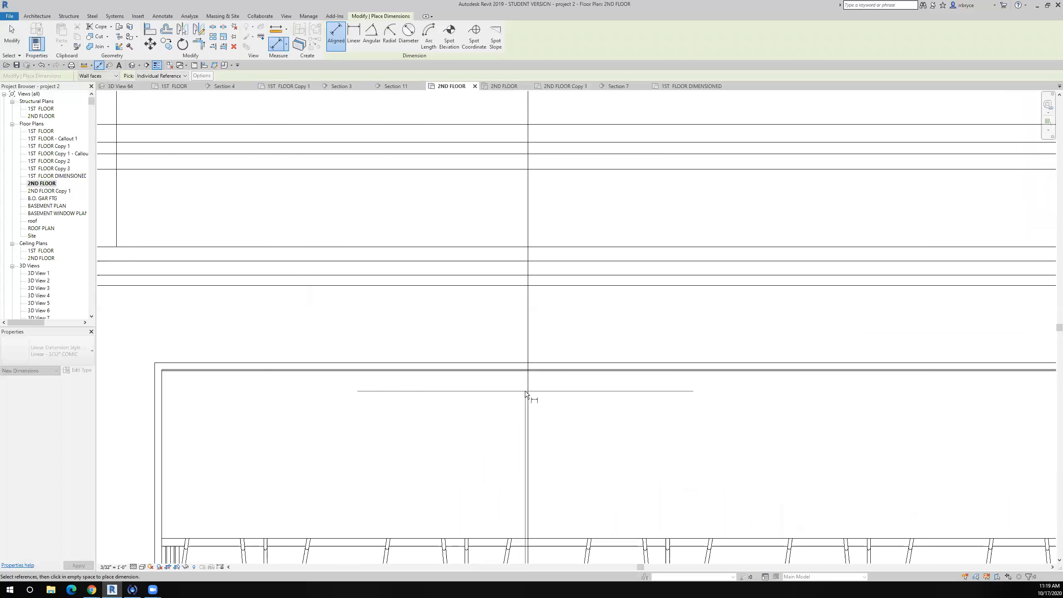
pyautogui.scroll(2, 555, 269)
pyautogui.scroll(-5, 562, 307)
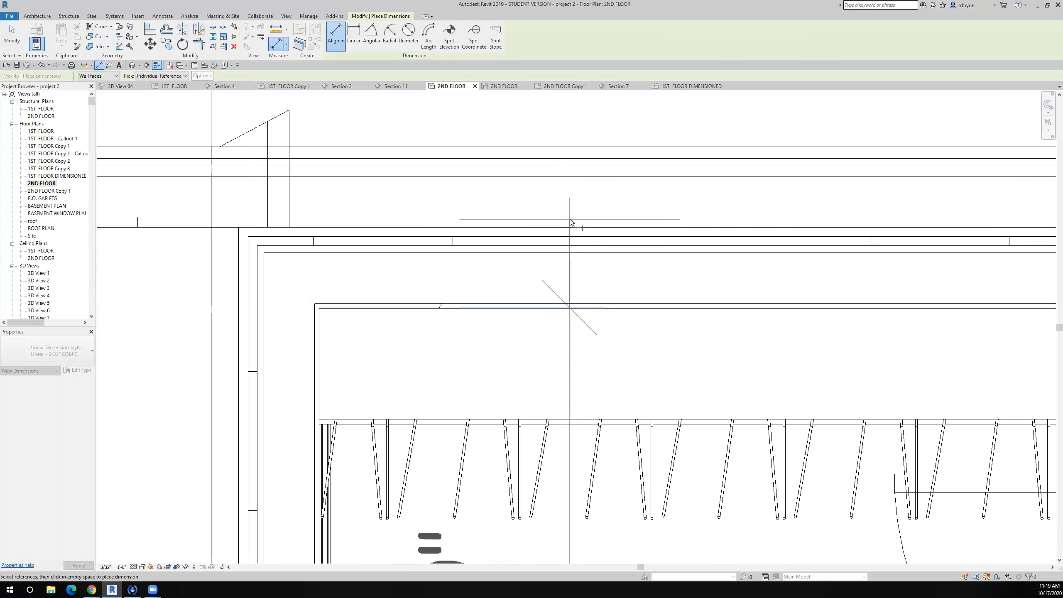
pyautogui.scroll(-3, 570, 219)
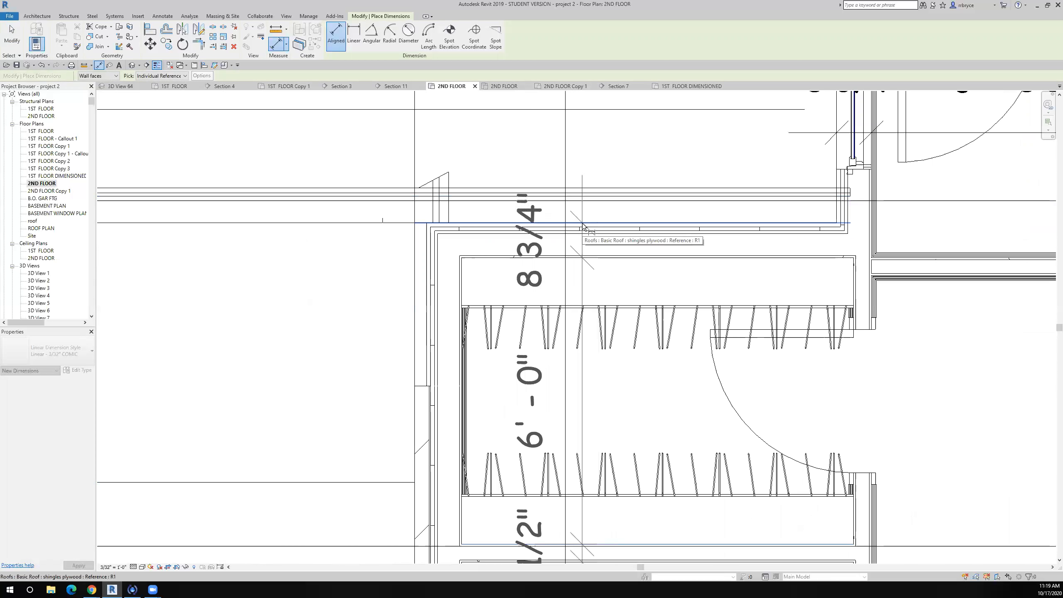
pyautogui.scroll(-5, 584, 251)
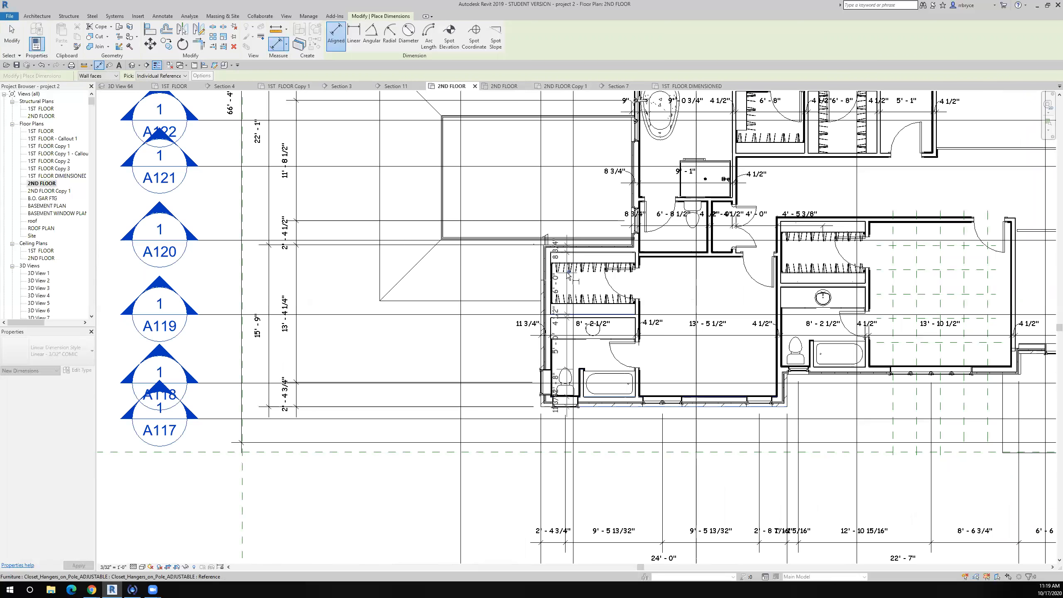
pyautogui.scroll(5, 569, 274)
pyautogui.scroll(-3, 580, 220)
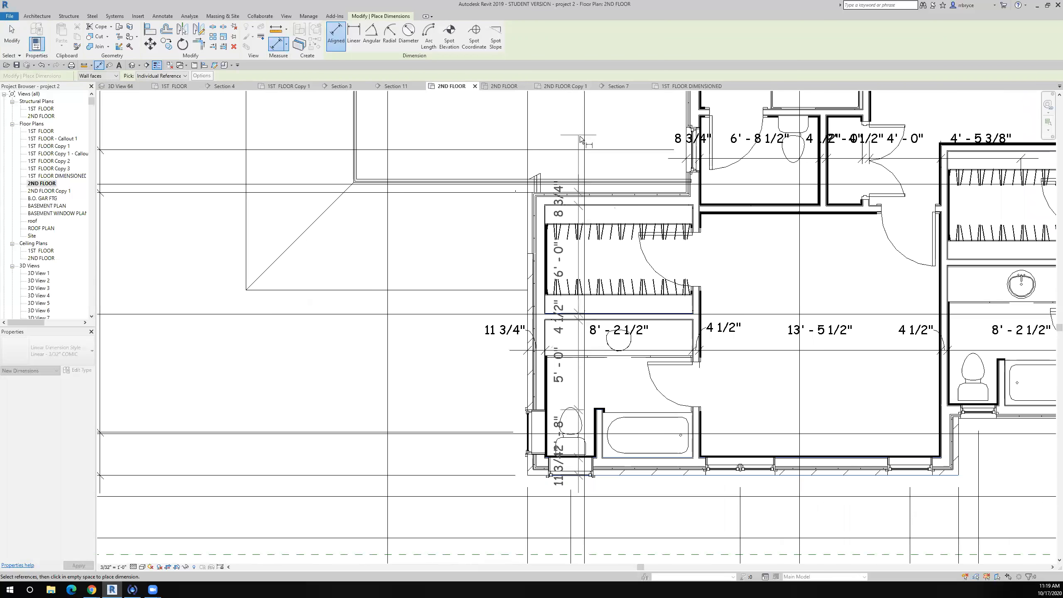
pyautogui.click(582, 140)
# Move the bathroom-closet string's 11 3/4" and 8 3/4" texts outside the exterior walls and its 4 1/2" text up into the closet.
pyautogui.scroll(2, 604, 473)
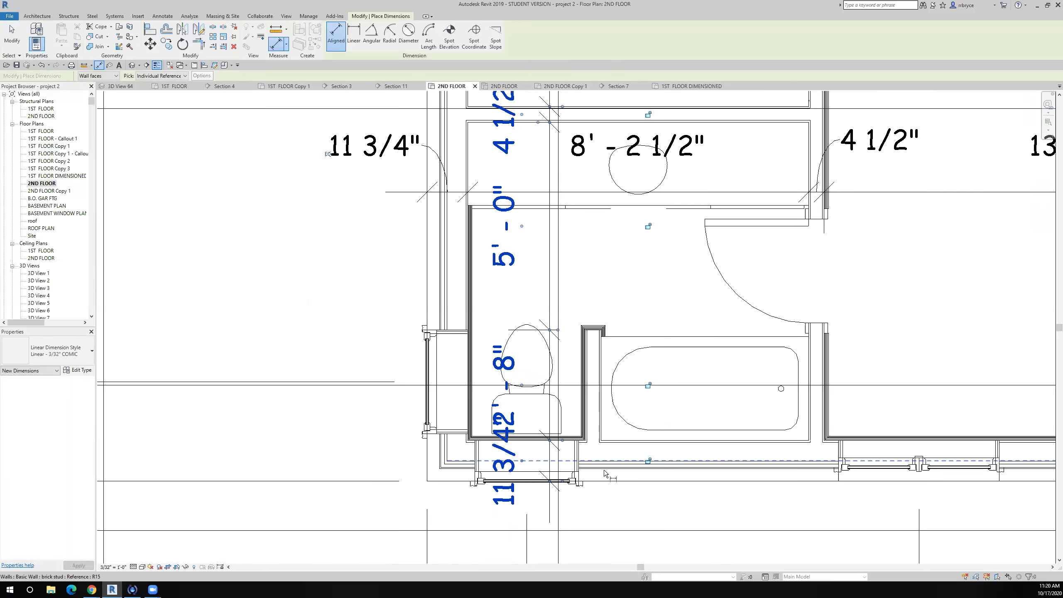
pyautogui.moveTo(525, 516); pyautogui.dragTo(527, 545)
pyautogui.scroll(-2, 526, 545)
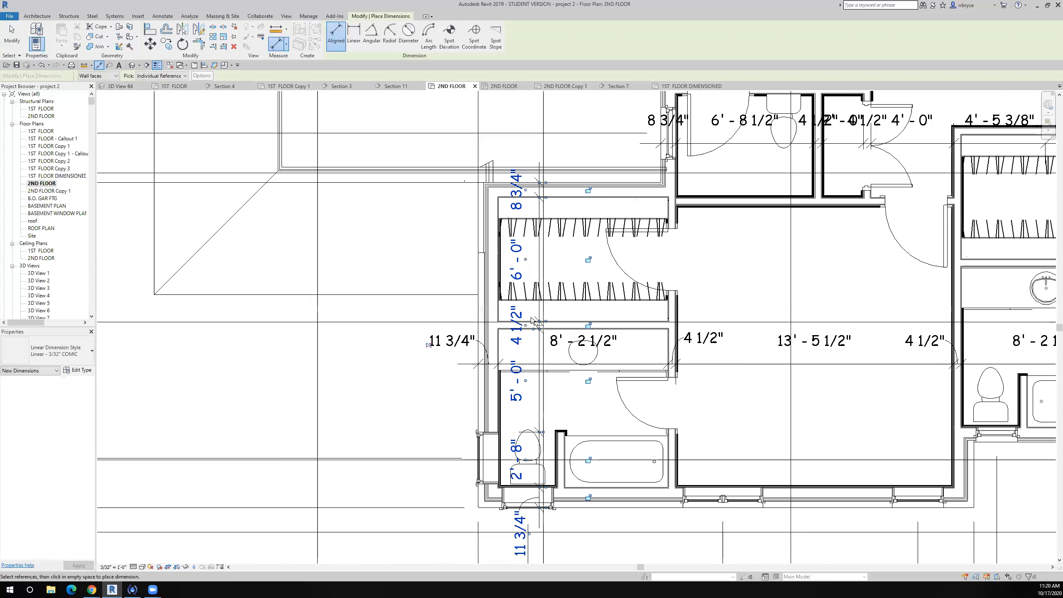
pyautogui.scroll(2, 531, 319)
pyautogui.moveTo(521, 335); pyautogui.dragTo(523, 285)
pyautogui.scroll(-3, 523, 286)
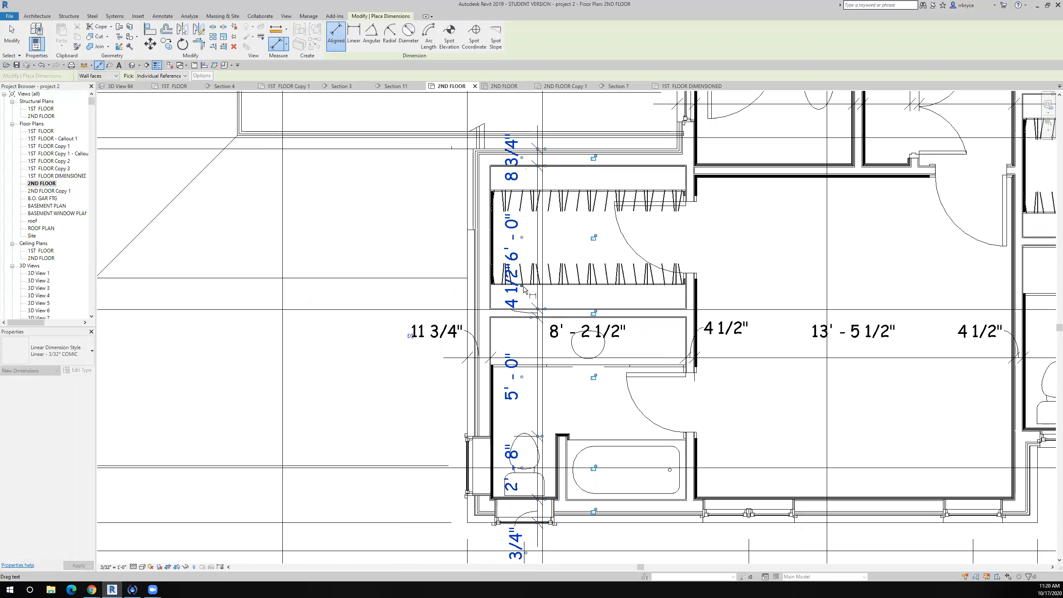
pyautogui.moveTo(531, 171); pyautogui.dragTo(533, 304, button='middle')
pyautogui.scroll(2, 536, 285)
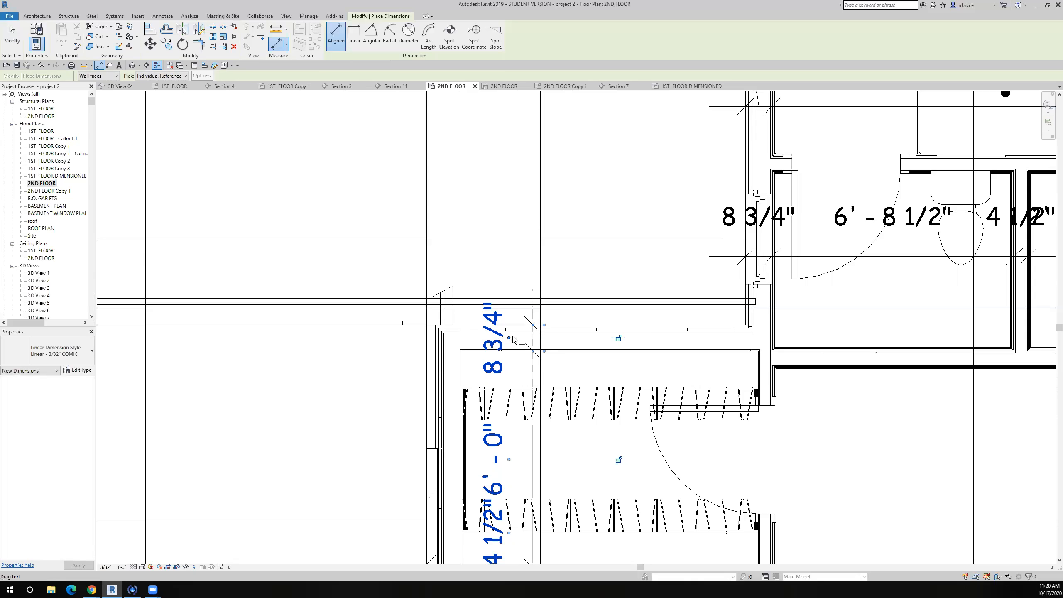
pyautogui.moveTo(509, 338); pyautogui.dragTo(510, 258)
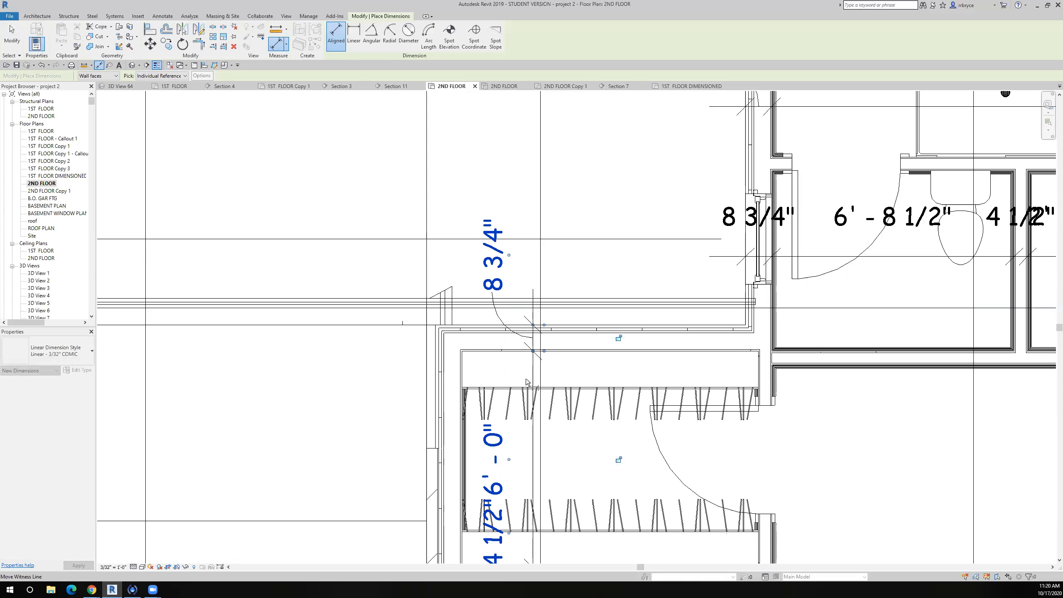
# Start a vertical aligned dimension string through the bedroom beside the bathroom, picking both faces of its lower exterior wall.
pyautogui.scroll(-5, 527, 383)
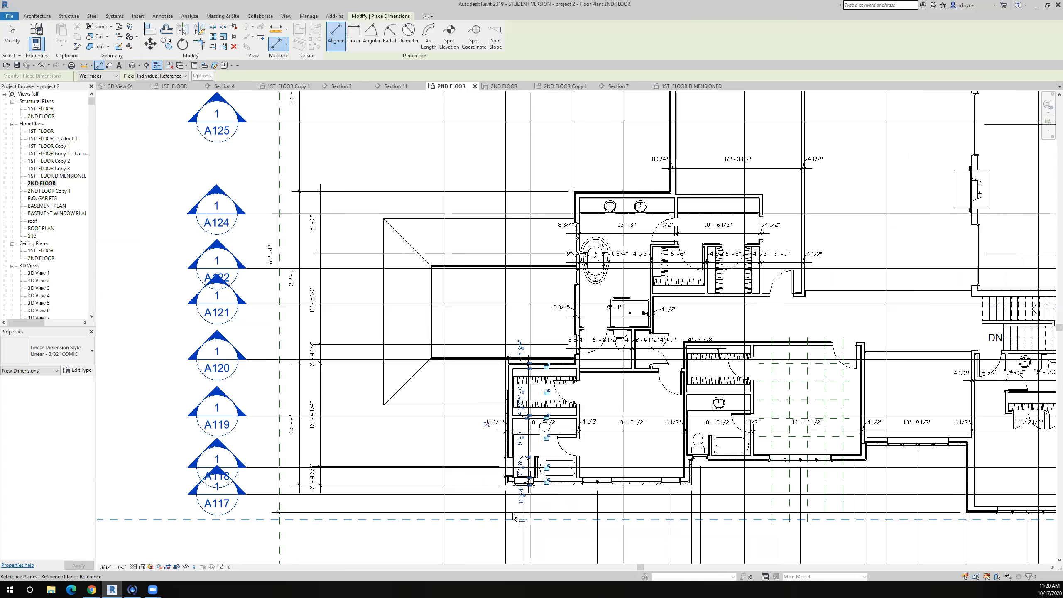
pyautogui.scroll(3, 514, 516)
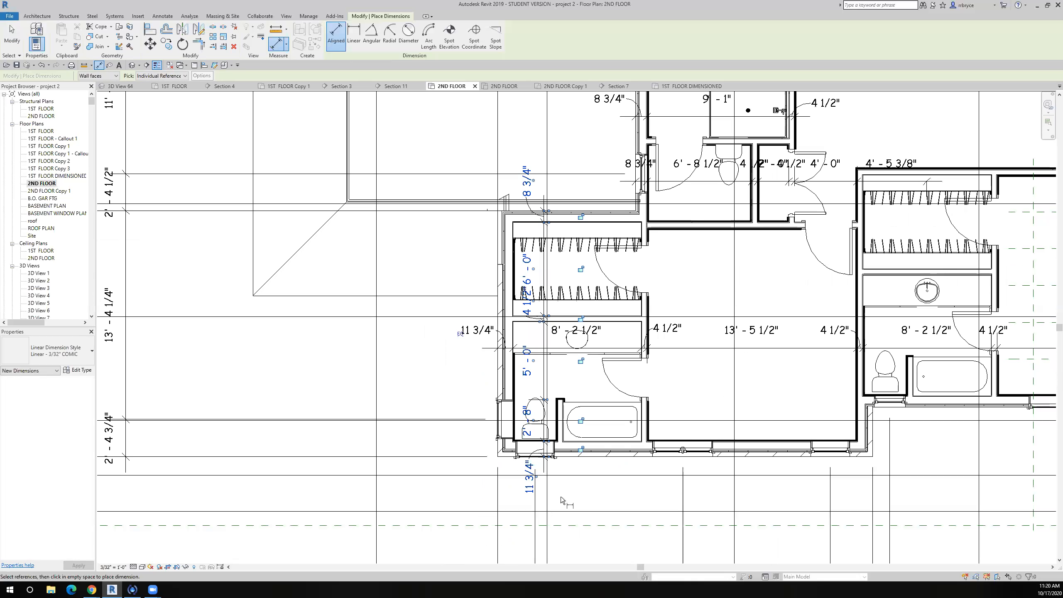
pyautogui.moveTo(561, 497); pyautogui.dragTo(385, 502, button='middle')
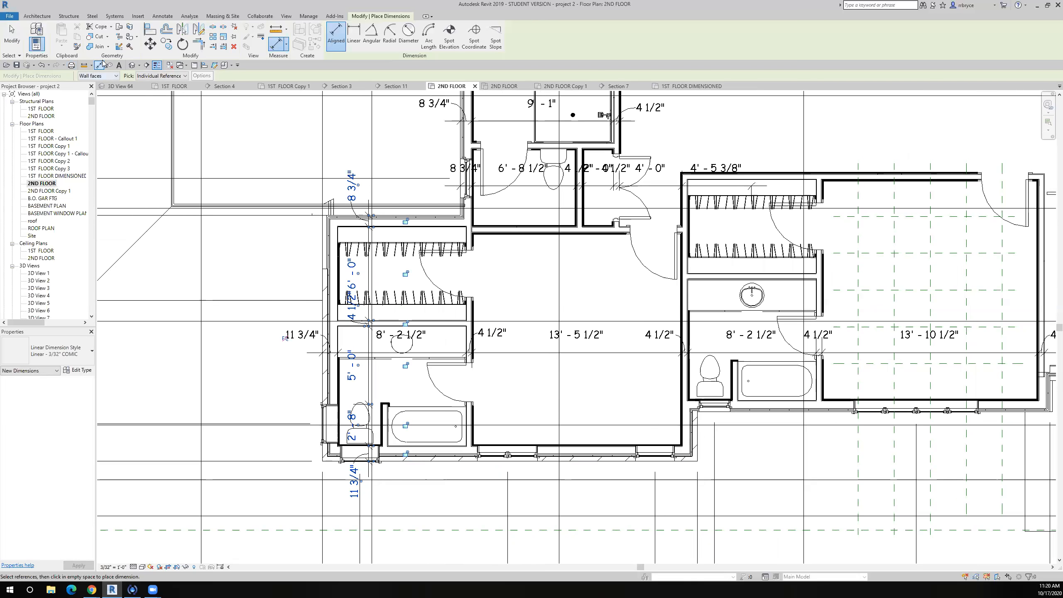
pyautogui.scroll(3, 574, 461)
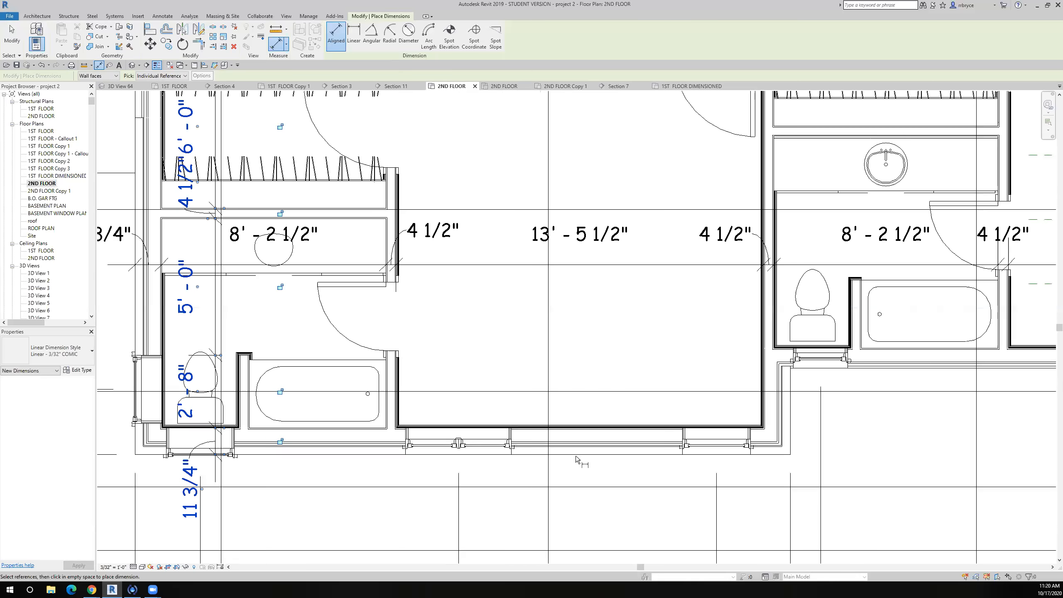
pyautogui.scroll(5, 577, 453)
pyautogui.click(559, 338)
pyautogui.scroll(-2, 575, 455)
pyautogui.scroll(-5, 575, 455)
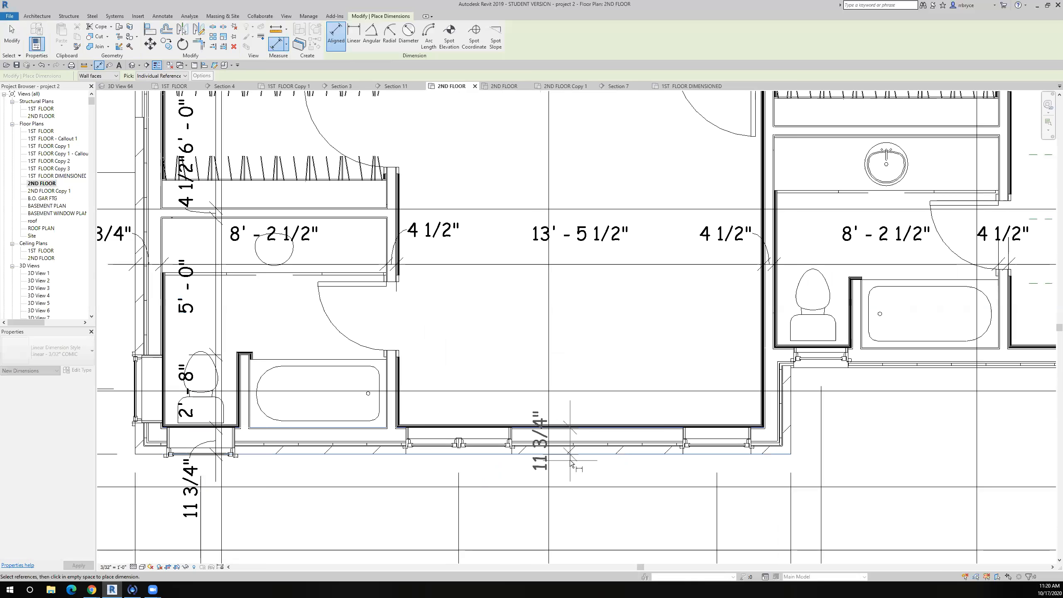
# Add both faces of the bedroom's upper interior wall to the vertical dimension string.
pyautogui.scroll(-2, 482, 233)
pyautogui.scroll(3, 484, 366)
pyautogui.scroll(5, 675, 438)
pyautogui.scroll(2, 675, 437)
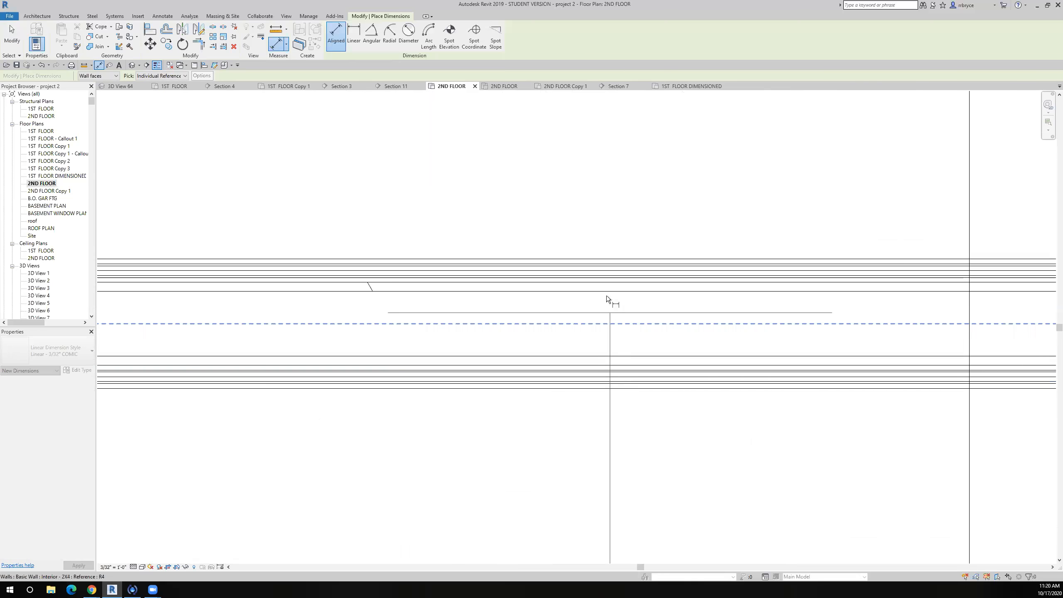
pyautogui.scroll(-4, 577, 450)
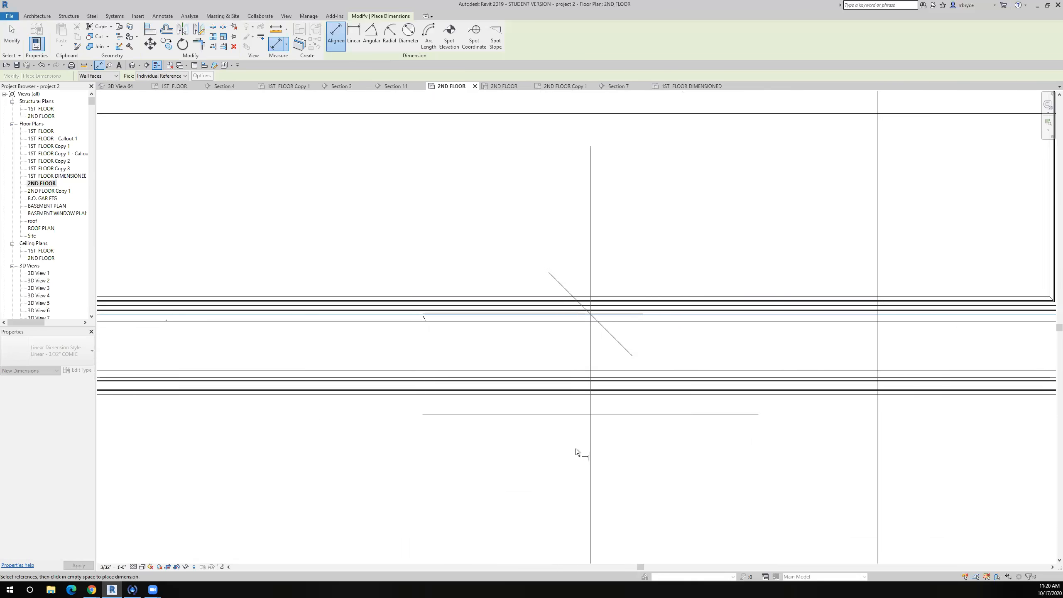
pyautogui.scroll(2, 566, 465)
pyautogui.scroll(5, 574, 436)
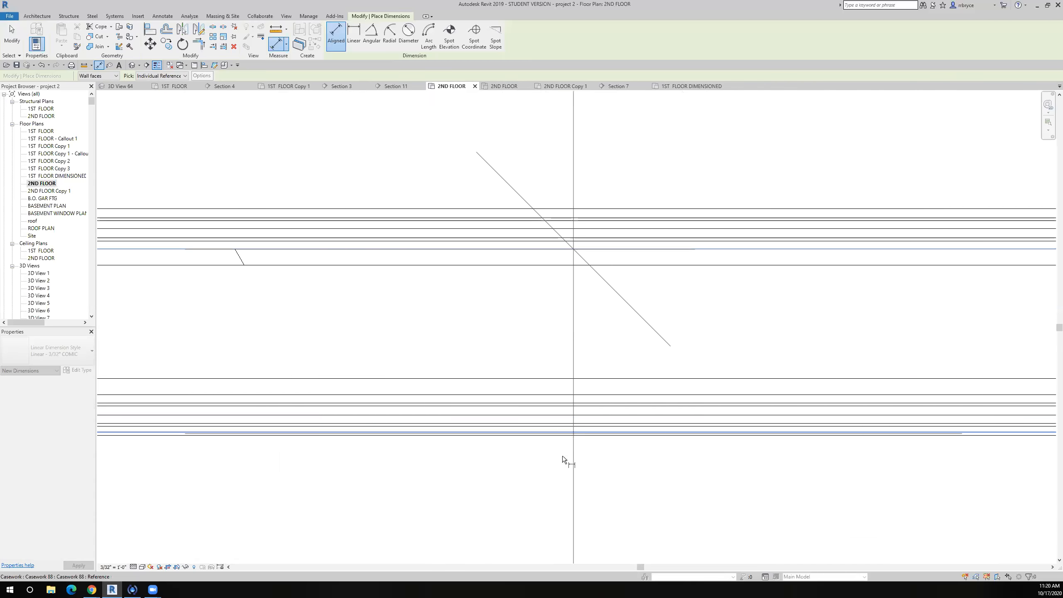
pyautogui.scroll(-5, 536, 499)
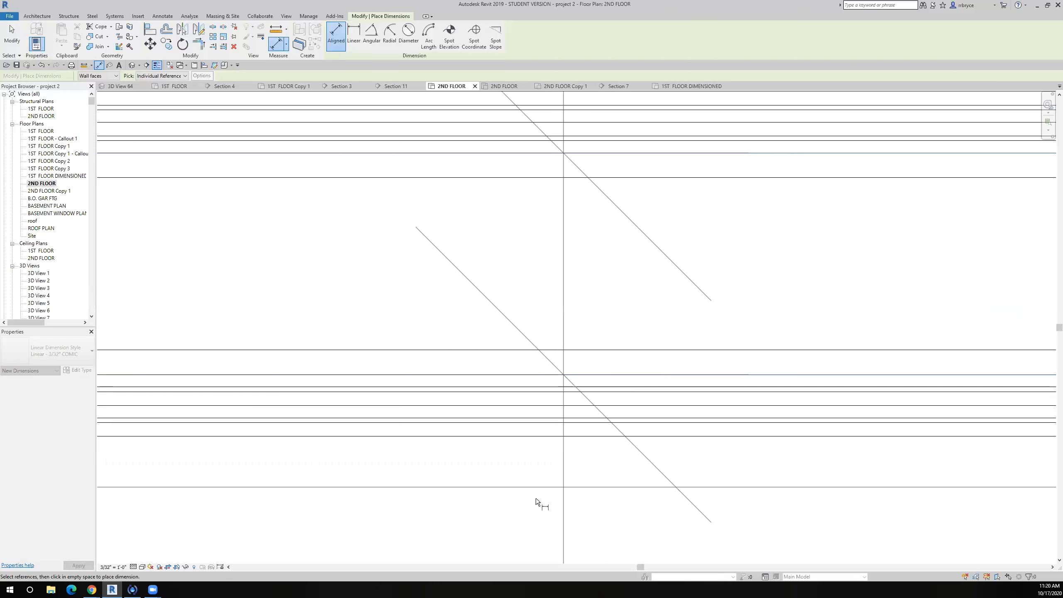
pyautogui.scroll(-1, 529, 500)
# Add both faces of the interior wall between the small closet and the shower to the vertical string.
pyautogui.moveTo(564, 421); pyautogui.dragTo(561, 562, button='middle')
pyautogui.scroll(4, 546, 346)
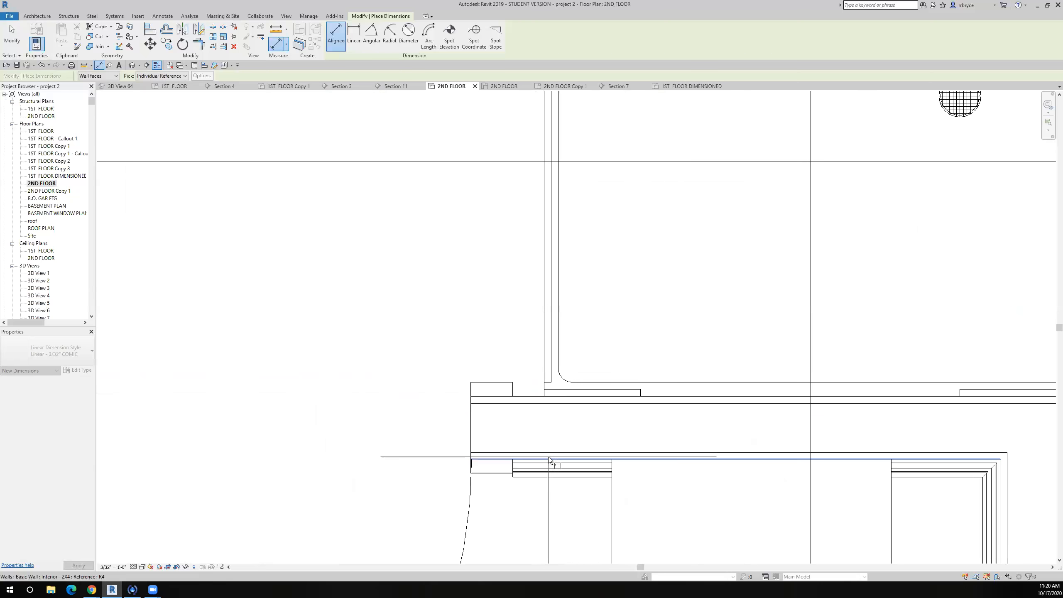
pyautogui.click(549, 457)
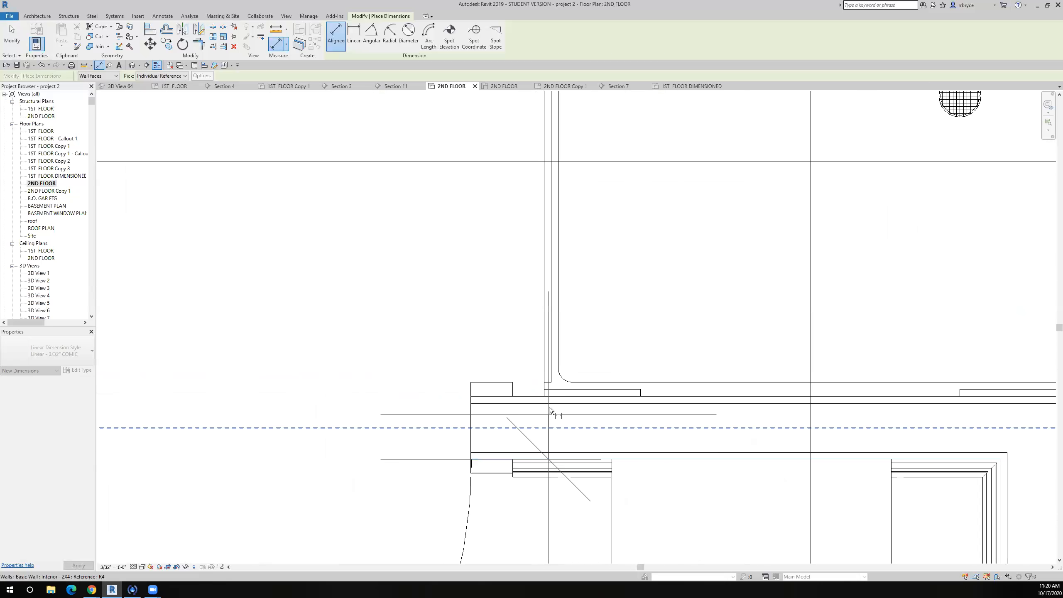
pyautogui.click(547, 399)
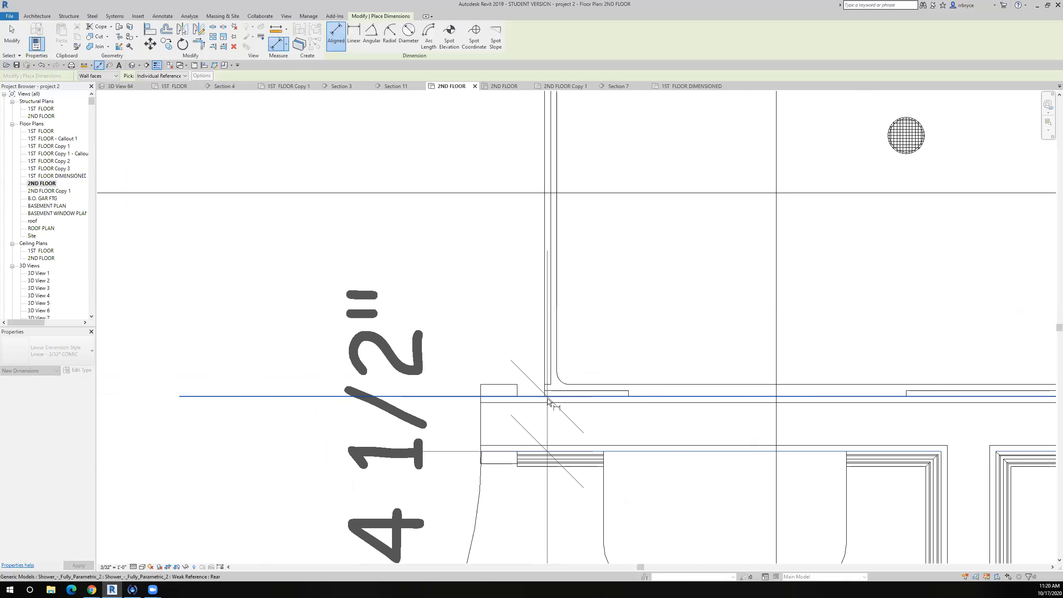
# Add the inner and outer faces of the exterior wall behind the double-sink vanity and place the vertical dimension string.
pyautogui.scroll(-5, 547, 399)
pyautogui.moveTo(555, 488); pyautogui.dragTo(552, 510, button='middle')
pyautogui.moveTo(565, 314); pyautogui.dragTo(540, 473, button='middle')
pyautogui.scroll(4, 591, 297)
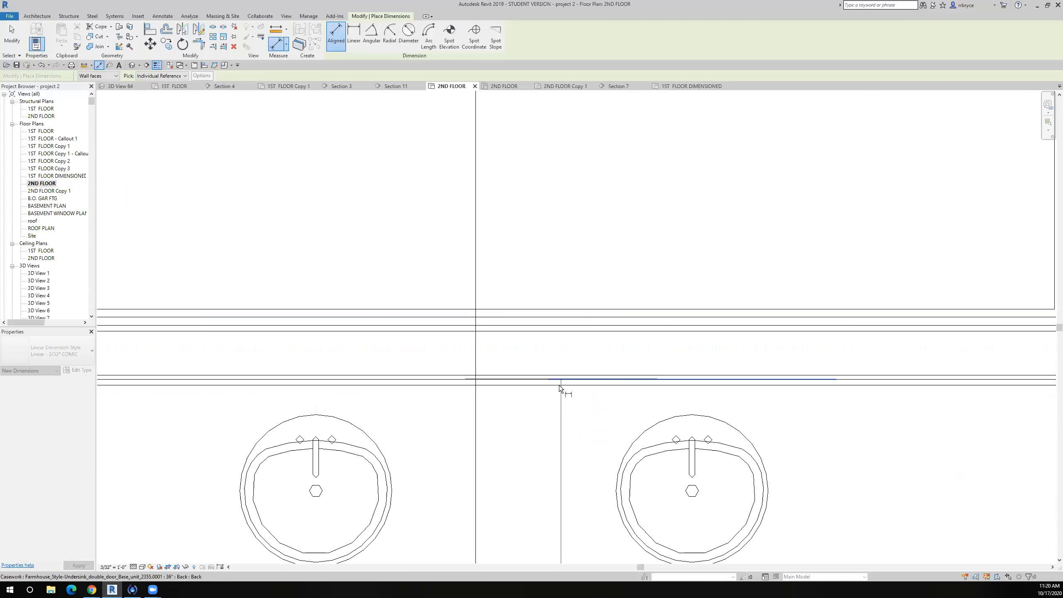
pyautogui.scroll(2, 556, 389)
pyautogui.scroll(-4, 544, 404)
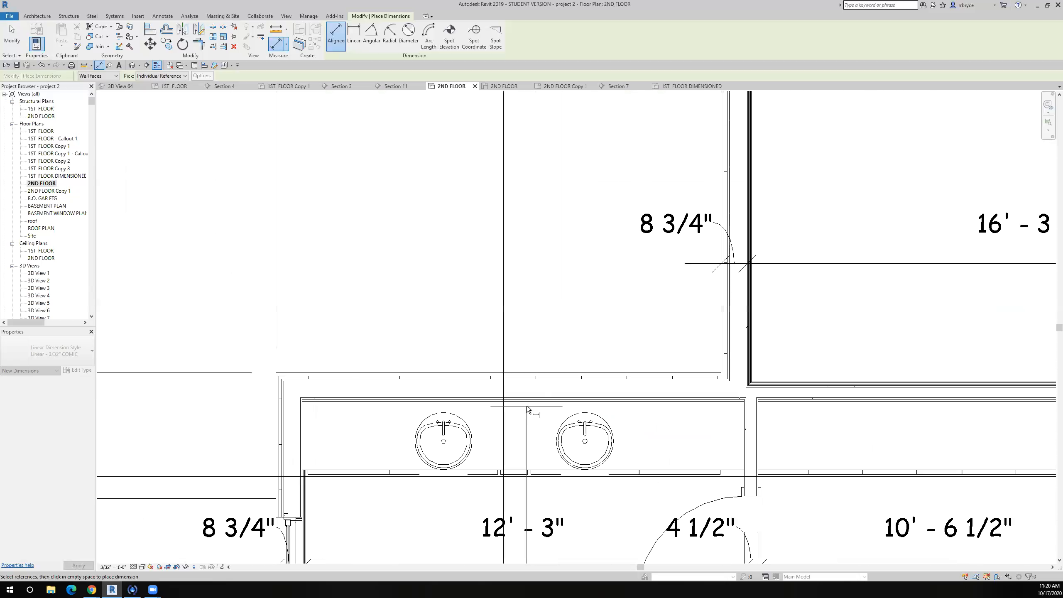
pyautogui.scroll(2, 831, 404)
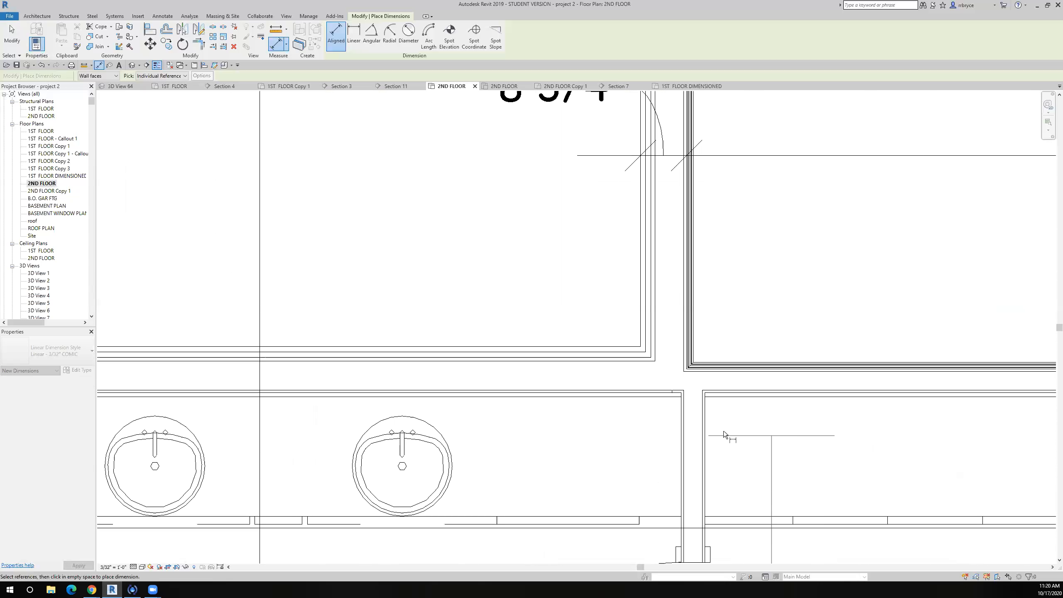
pyautogui.scroll(2, 724, 431)
pyautogui.click(716, 366)
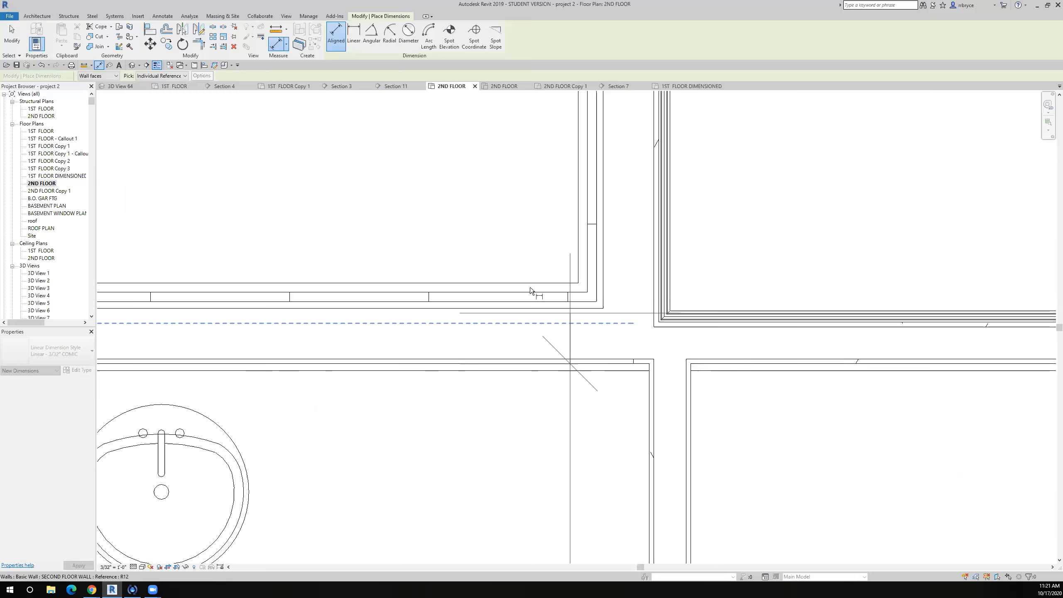
pyautogui.click(515, 283)
pyautogui.scroll(-6, 515, 283)
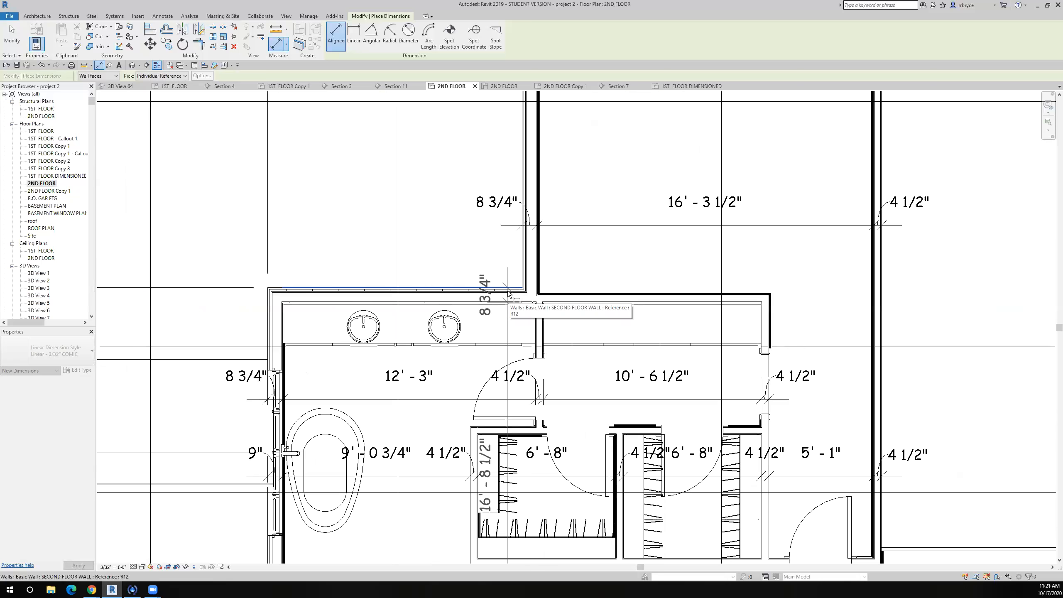
pyautogui.scroll(3, 483, 260)
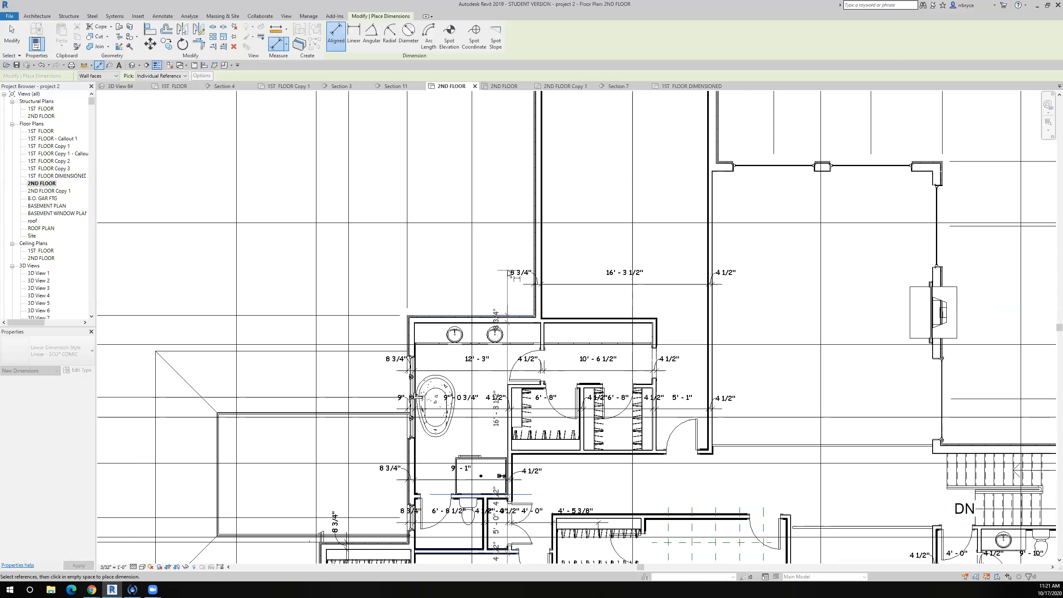
pyautogui.scroll(-2, 509, 273)
pyautogui.scroll(-1, 508, 272)
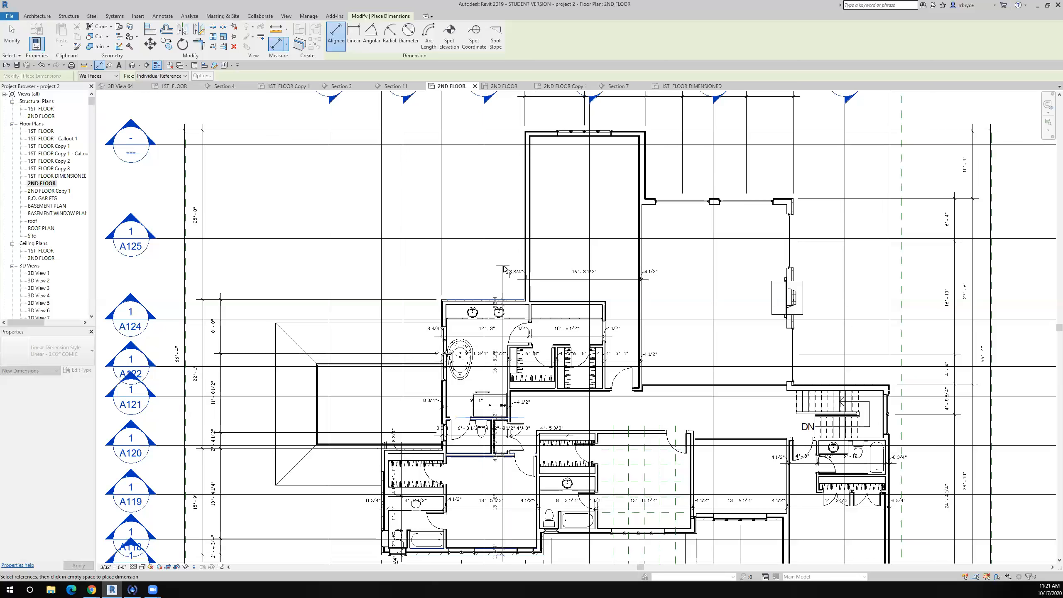
pyautogui.click(498, 270)
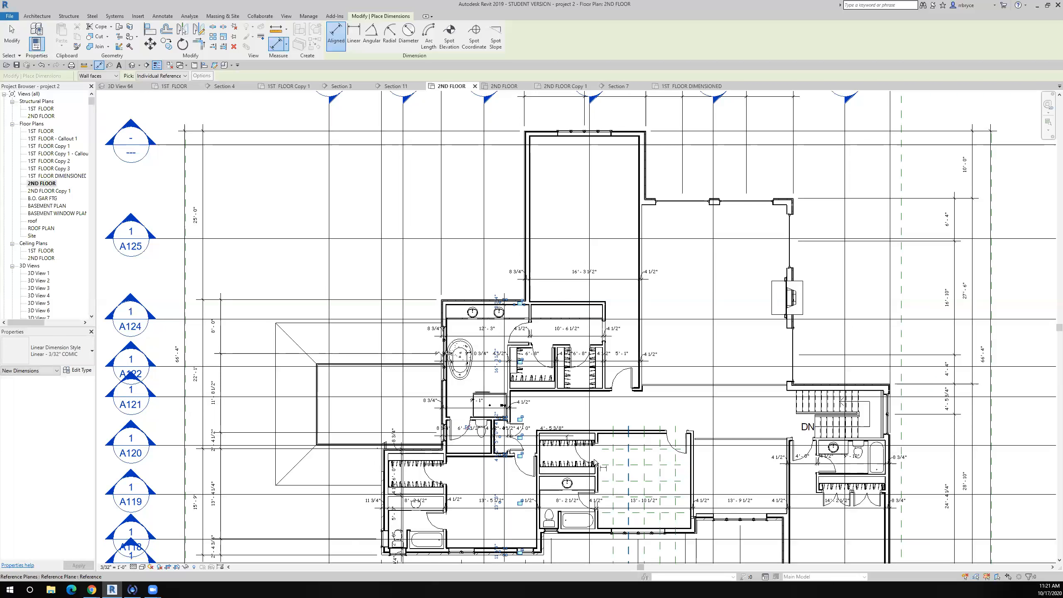
# Move the 11 3/4" text of the bedroom's vertical dimension string clear below the exterior wall.
pyautogui.scroll(5, 518, 512)
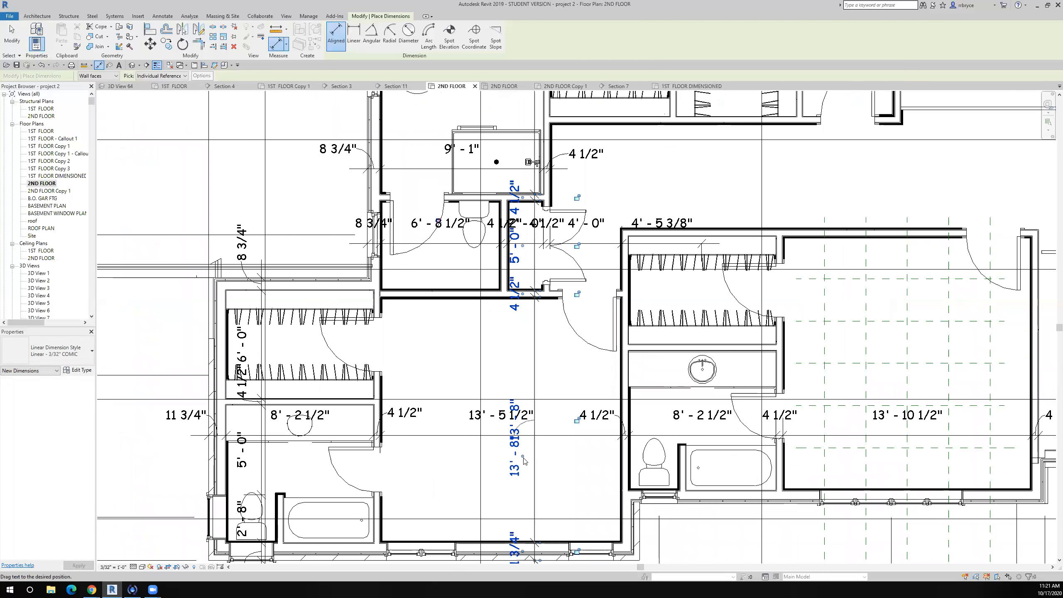
pyautogui.scroll(-4, 523, 457)
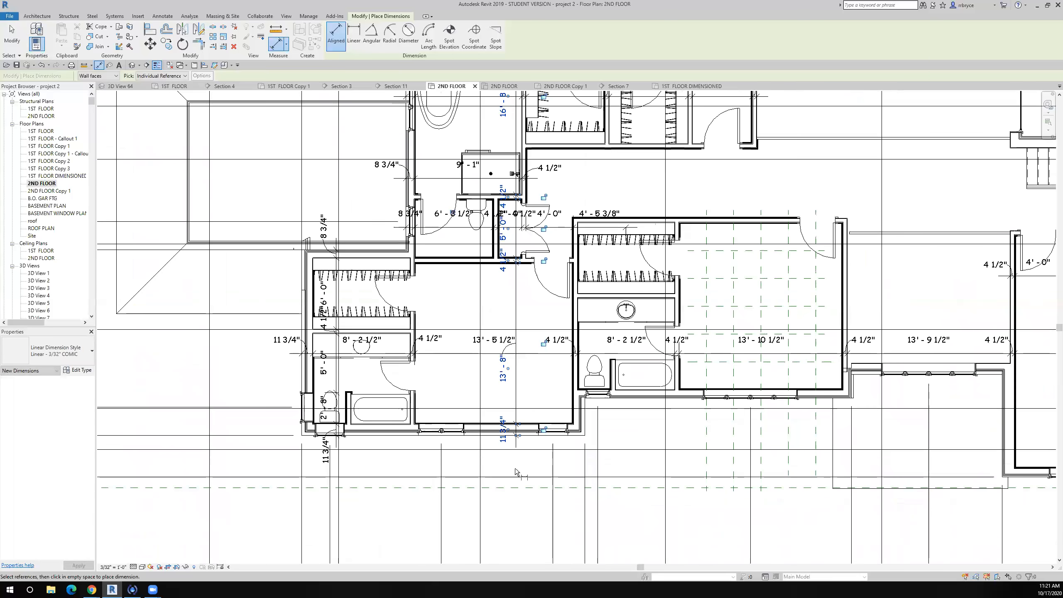
pyautogui.scroll(3, 515, 469)
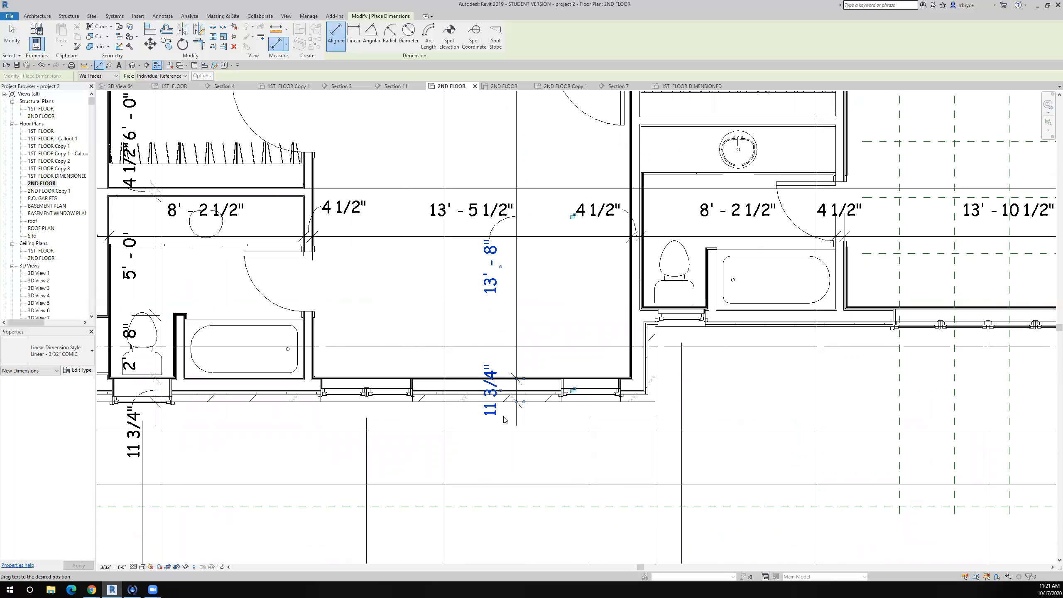
pyautogui.moveTo(506, 437); pyautogui.dragTo(501, 447)
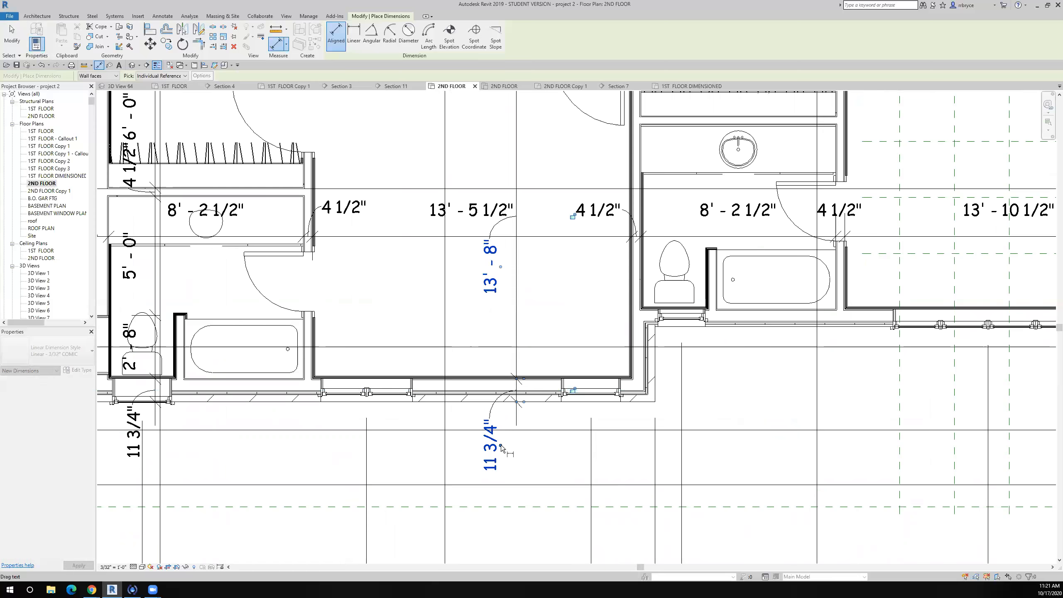
pyautogui.scroll(-3, 501, 447)
pyautogui.scroll(-2, 520, 345)
# Move the two 4 1/2" texts beside the small closet off their walls, one down into the bedroom and one up into the shower.
pyautogui.scroll(8, 519, 361)
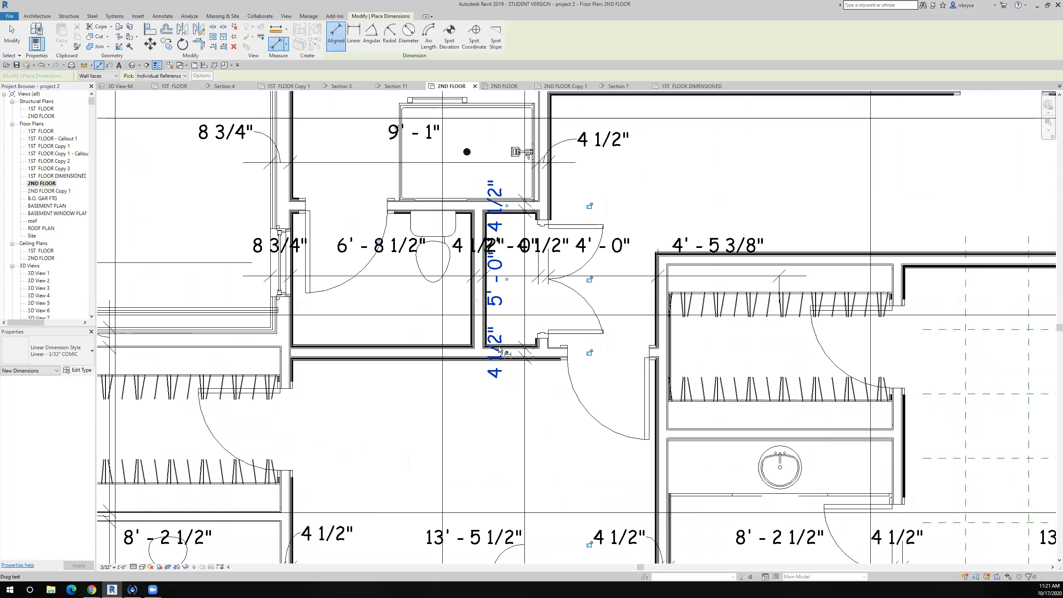
pyautogui.moveTo(519, 360); pyautogui.dragTo(518, 473)
pyautogui.scroll(-3, 518, 472)
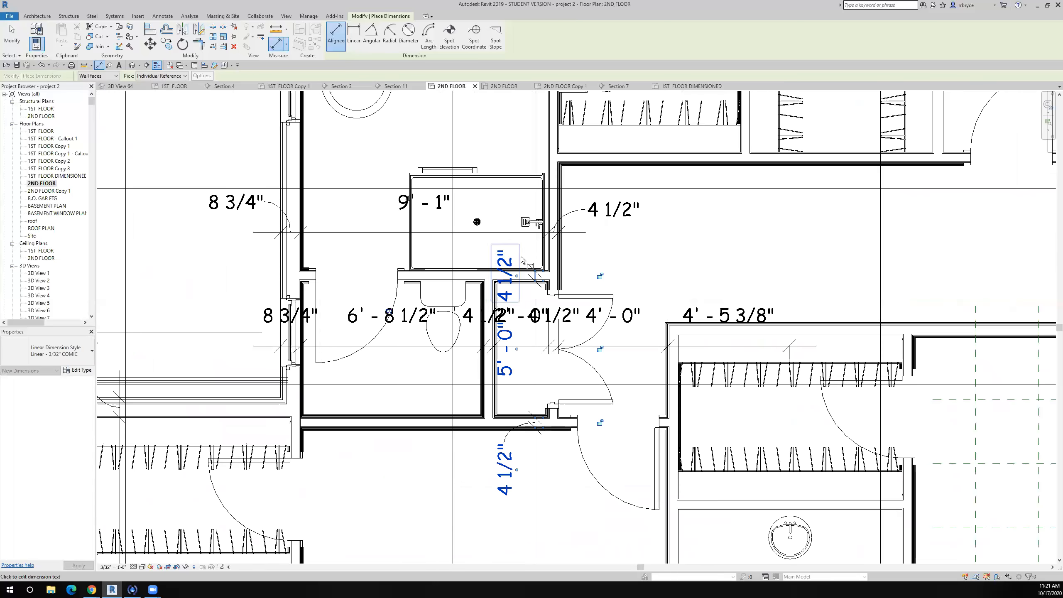
pyautogui.scroll(2, 523, 261)
pyautogui.moveTo(517, 277); pyautogui.dragTo(524, 264)
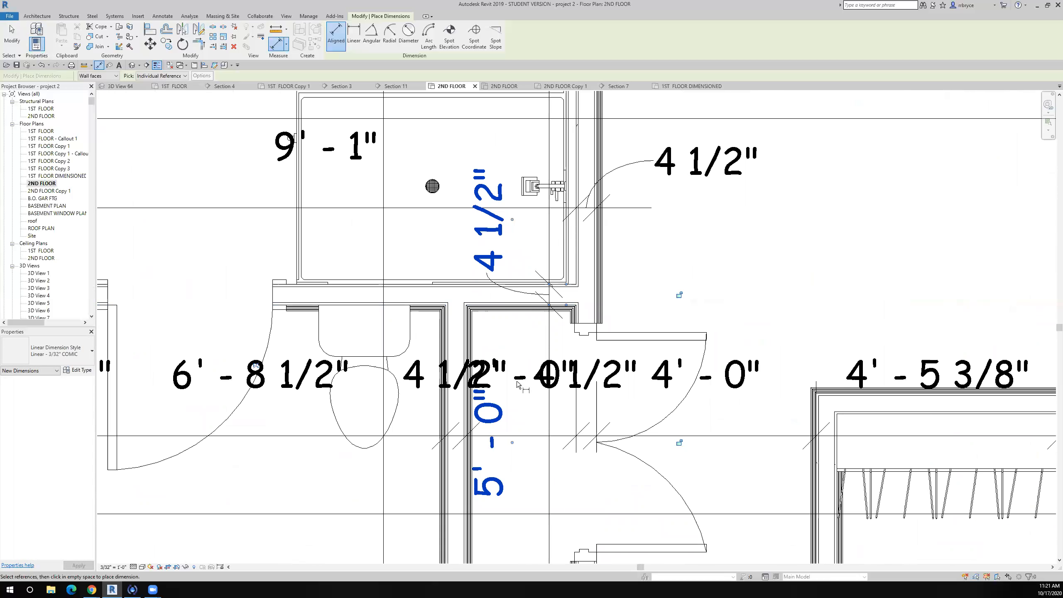
# Shift the 16' - 8 1/2" text down off the horizontal dimensions and move the 8 3/4" text above the exterior wall behind the vanity.
pyautogui.scroll(-2, 518, 384)
pyautogui.scroll(-2, 518, 386)
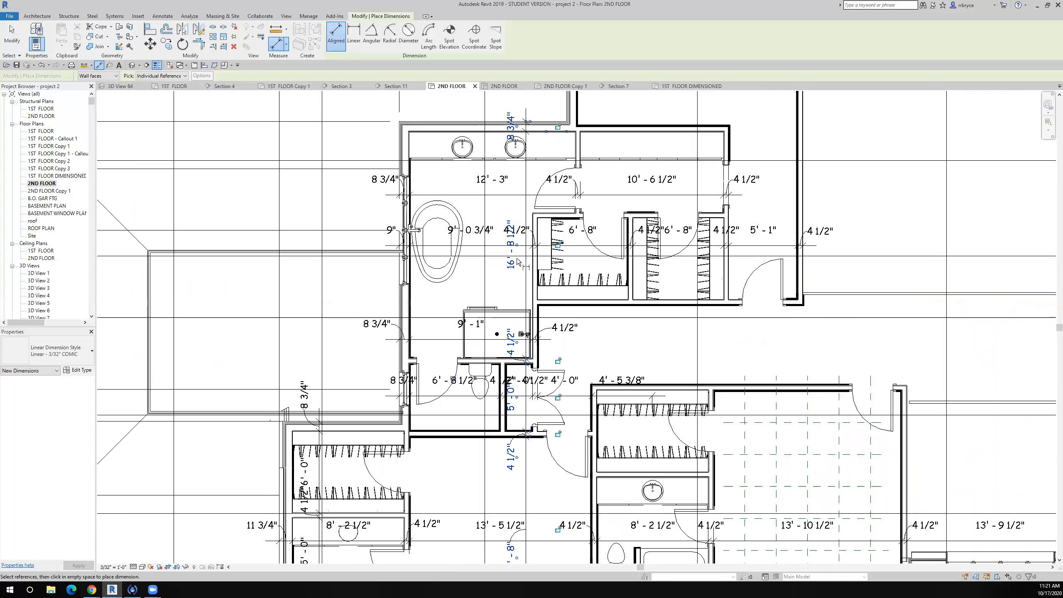
pyautogui.scroll(2, 518, 279)
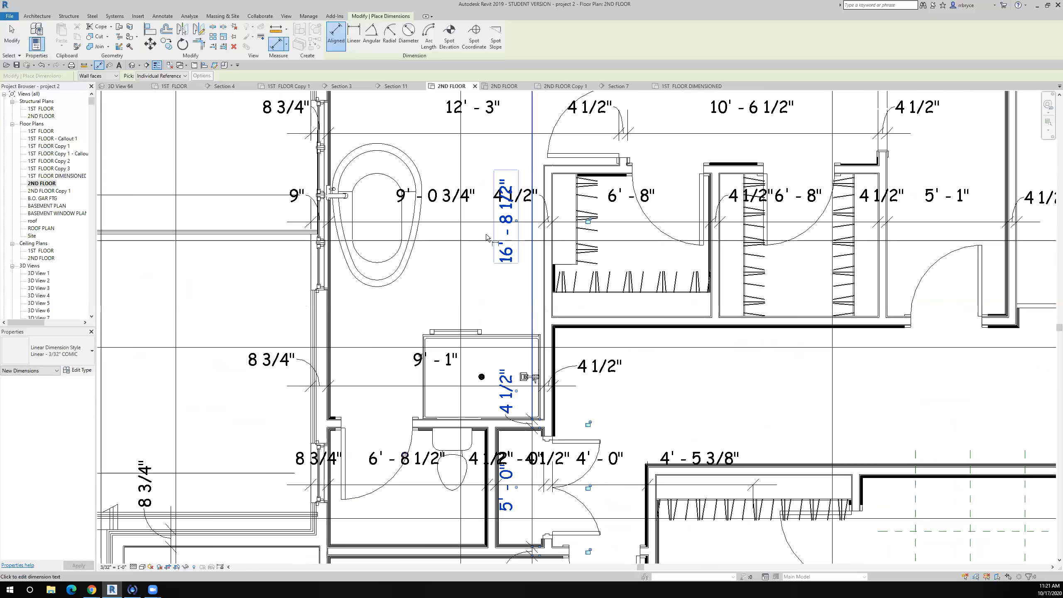
pyautogui.moveTo(518, 258); pyautogui.dragTo(519, 263)
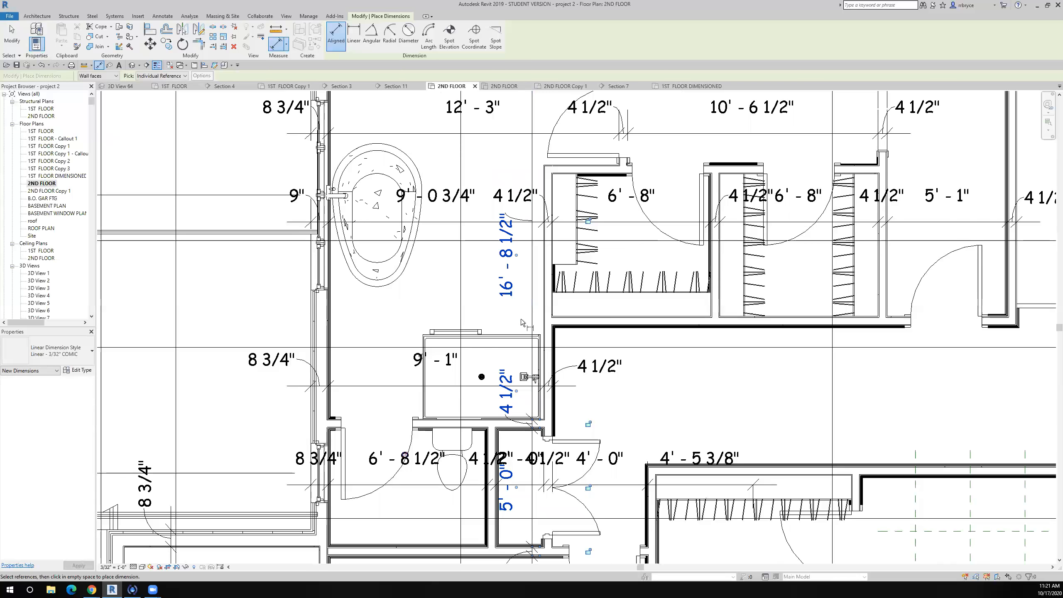
pyautogui.scroll(-2, 522, 323)
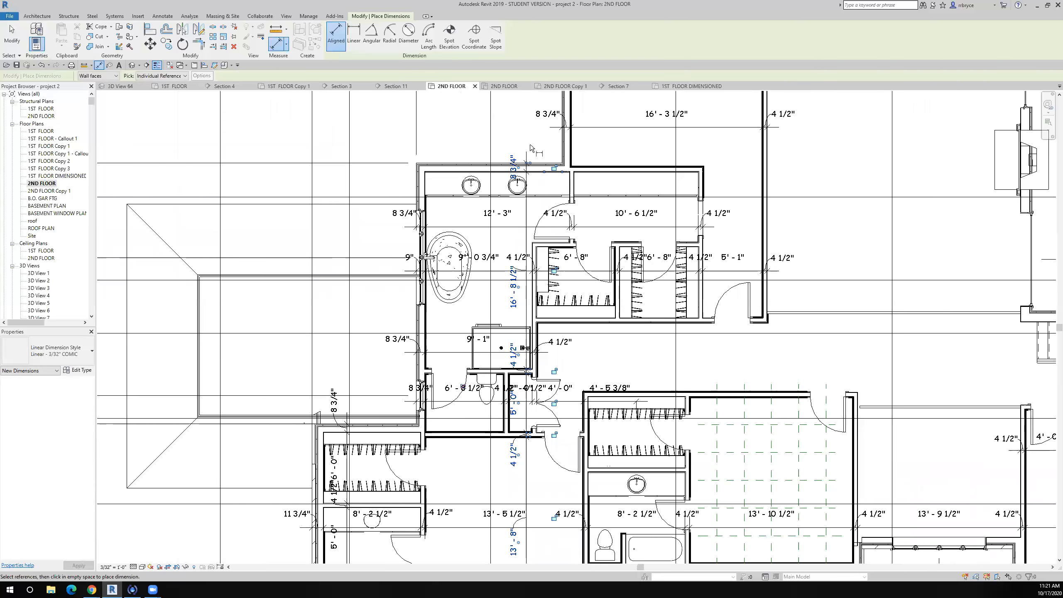
pyautogui.scroll(3, 530, 148)
pyautogui.moveTo(494, 188); pyautogui.dragTo(495, 142)
pyautogui.scroll(-3, 483, 283)
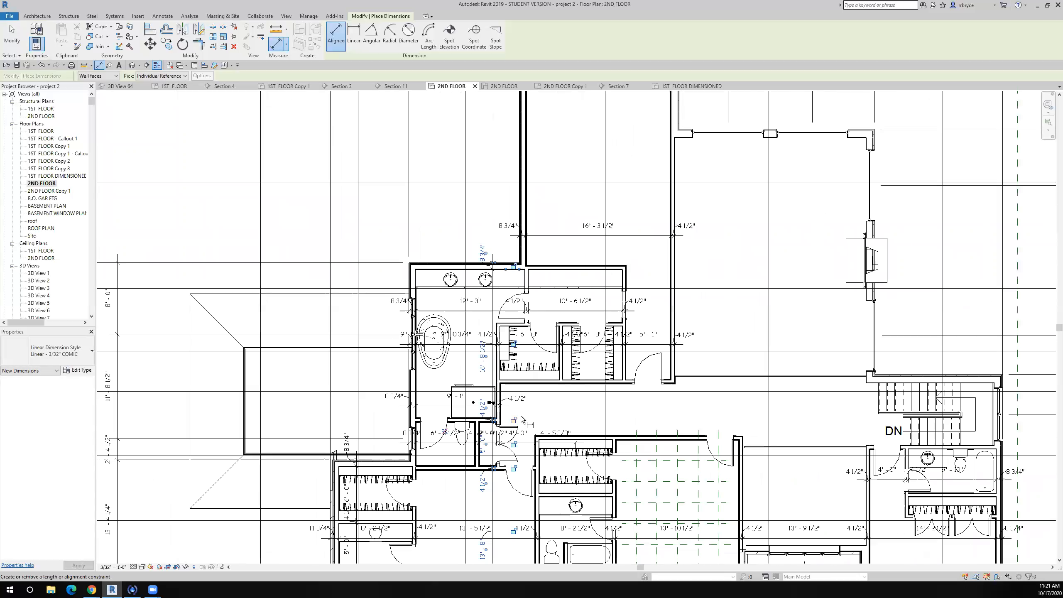
# Select the horizontal string through the toilet room and move both 4 1/2" texts beside the small closet below the overlapping texts.
pyautogui.scroll(4, 522, 419)
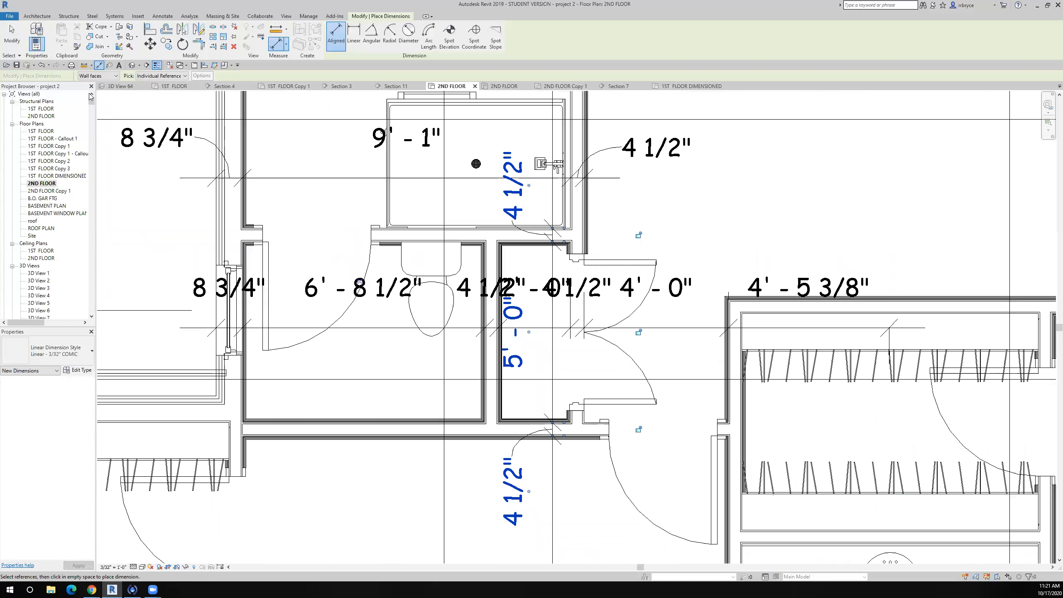
pyautogui.click(10, 40)
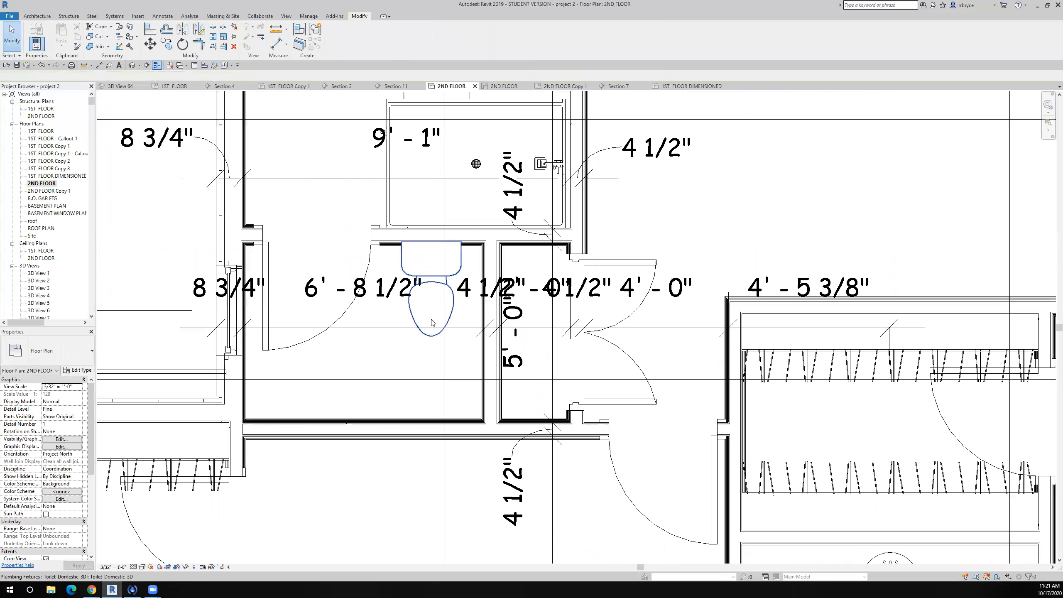
pyautogui.scroll(2, 453, 331)
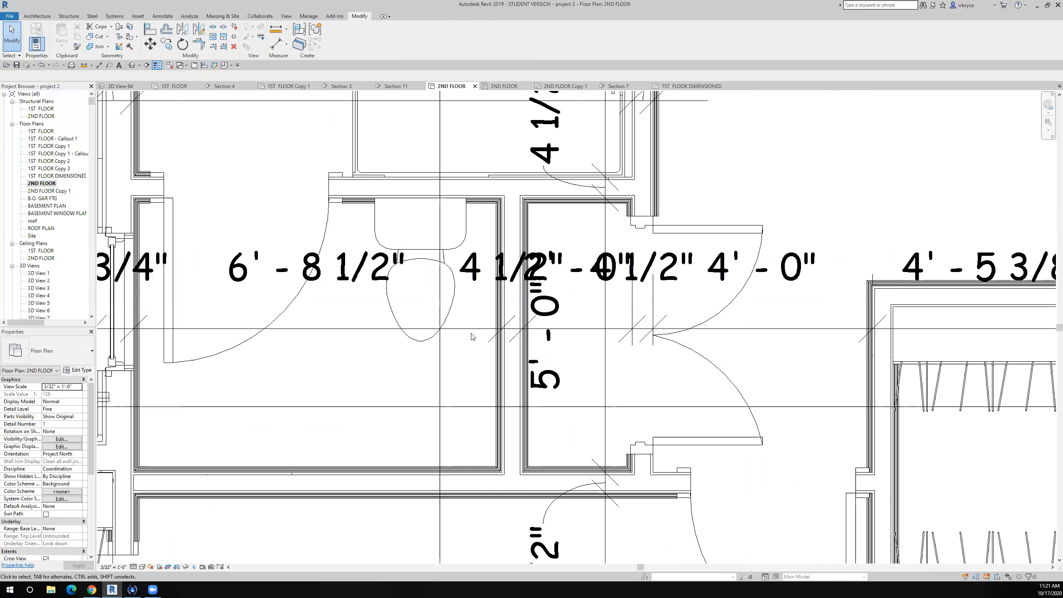
pyautogui.click(530, 309)
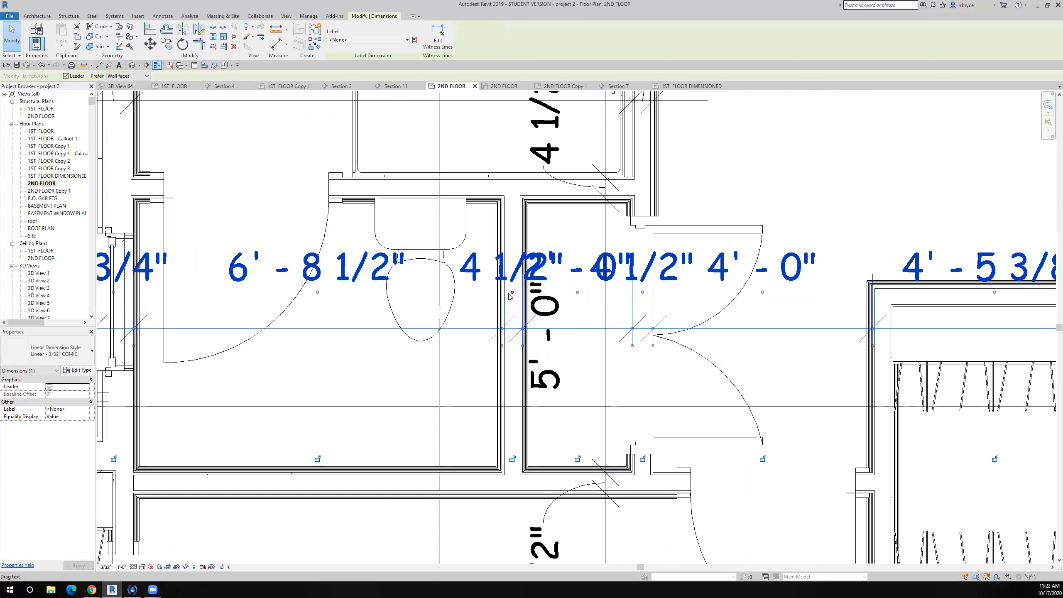
pyautogui.moveTo(473, 329); pyautogui.dragTo(427, 345)
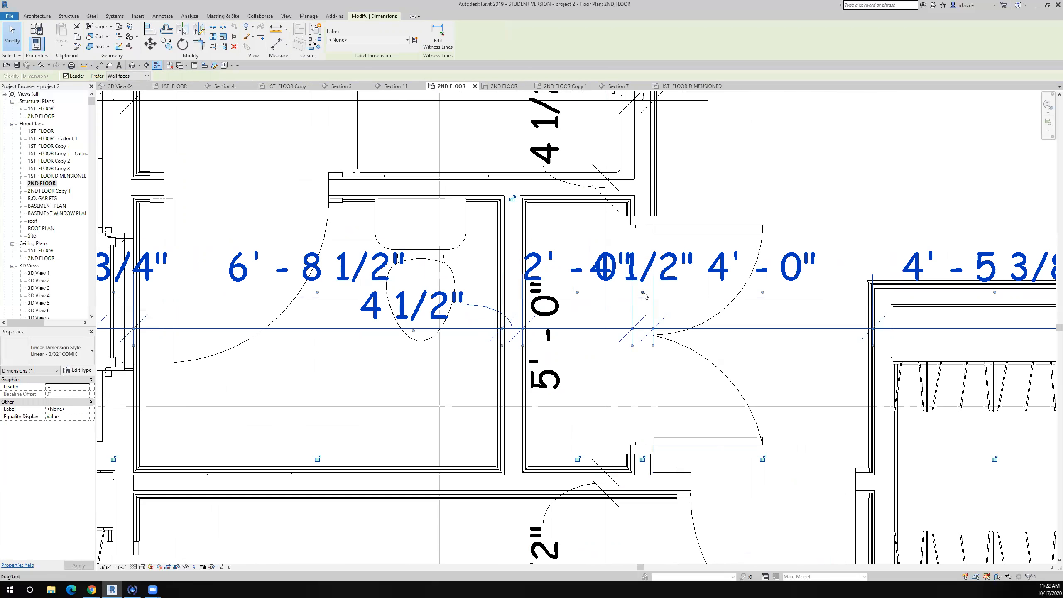
pyautogui.moveTo(673, 327); pyautogui.dragTo(713, 347)
pyautogui.scroll(-3, 631, 383)
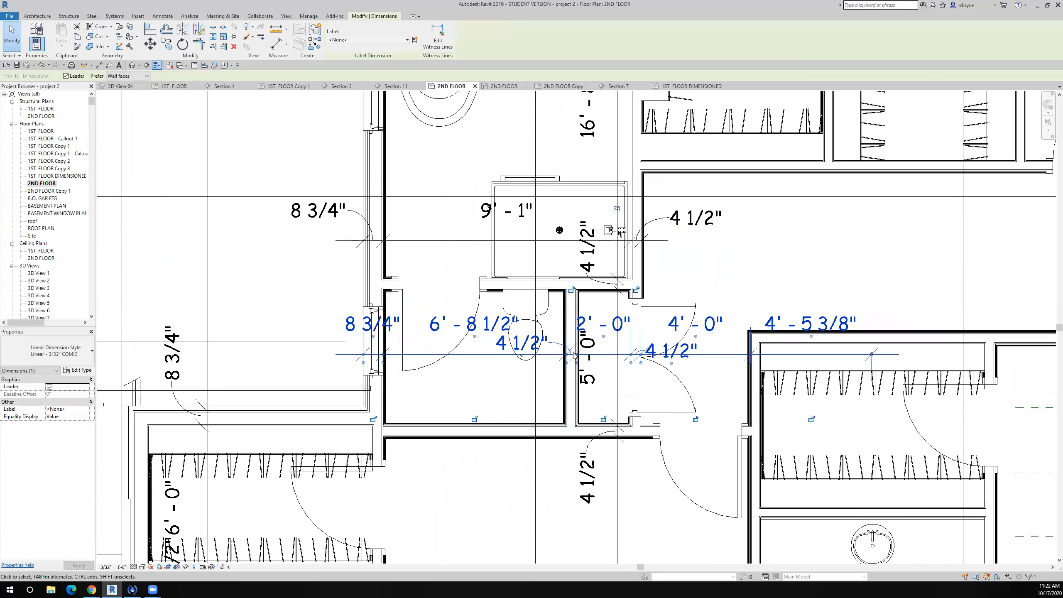
# Shift the small closet's 2' - 0" text slightly right, clear of the vertical 5' - 0" text.
pyautogui.scroll(3, 637, 348)
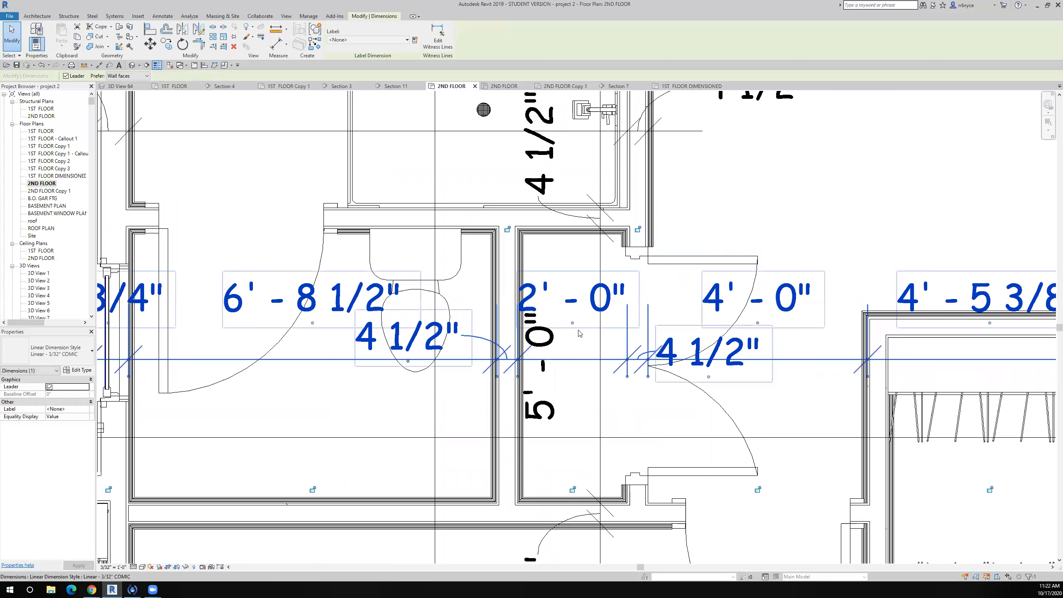
pyautogui.moveTo(576, 329); pyautogui.dragTo(588, 331)
pyautogui.scroll(-3, 589, 377)
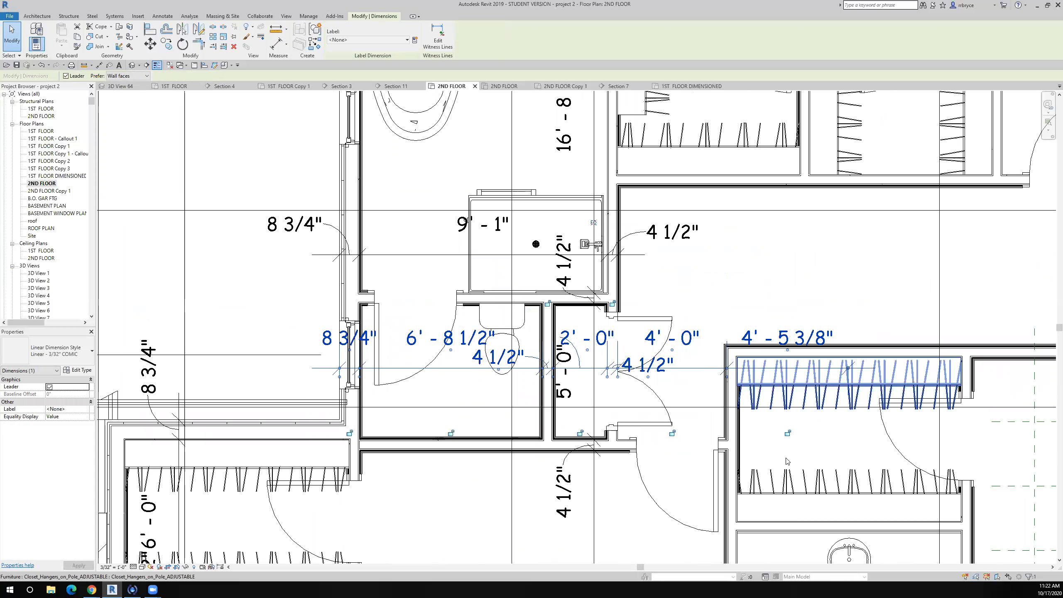
pyautogui.scroll(3, 783, 424)
pyautogui.moveTo(747, 464); pyautogui.dragTo(658, 450, button='middle')
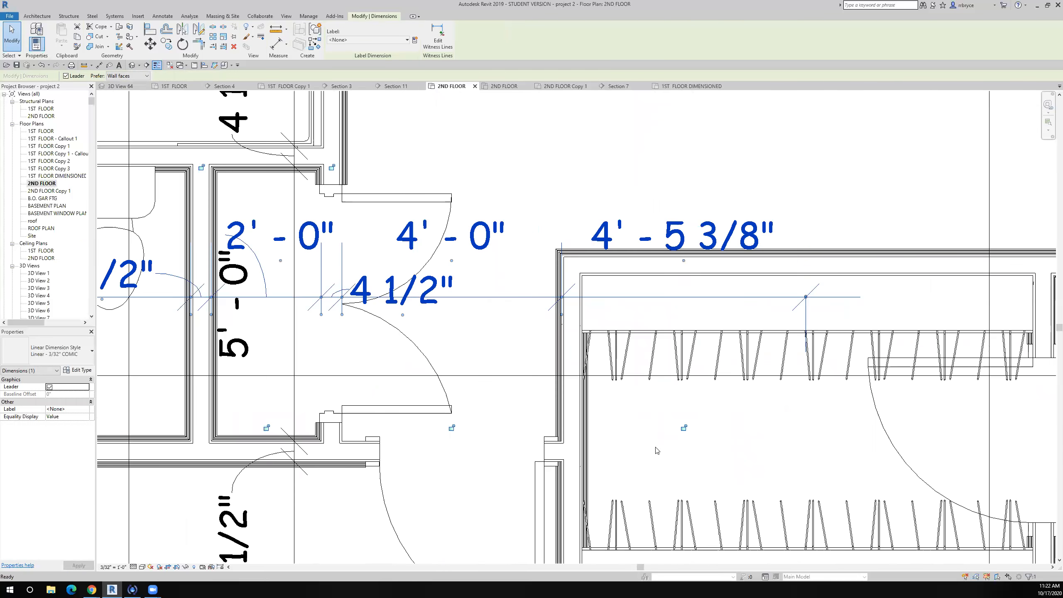
pyautogui.scroll(-5, 655, 452)
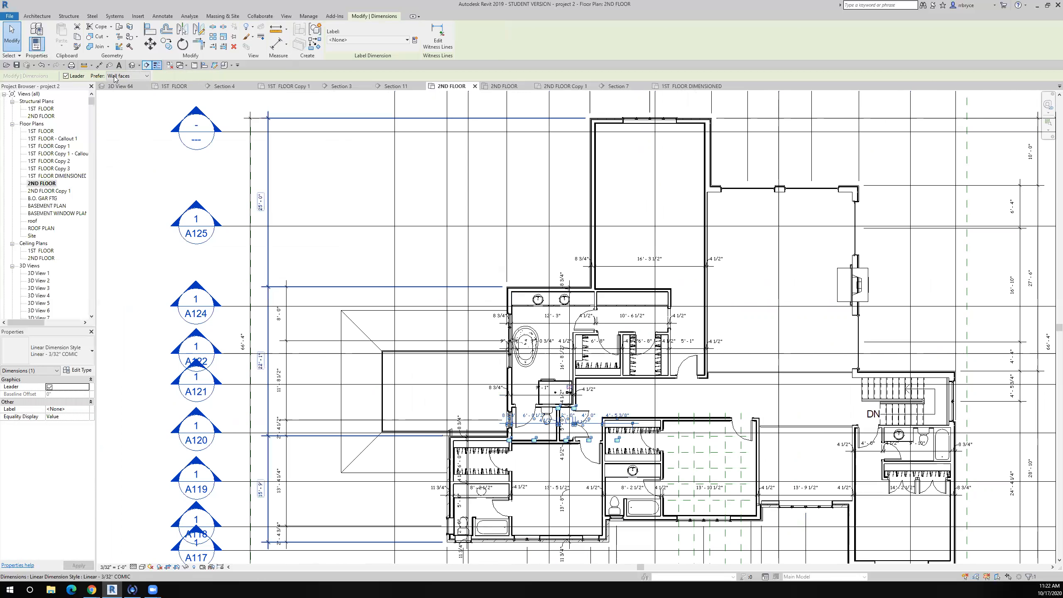
# Start a vertical aligned dimension string through the middle bathroom, picking both exterior wall faces behind the tub and the tub's short wall end.
pyautogui.click(99, 66)
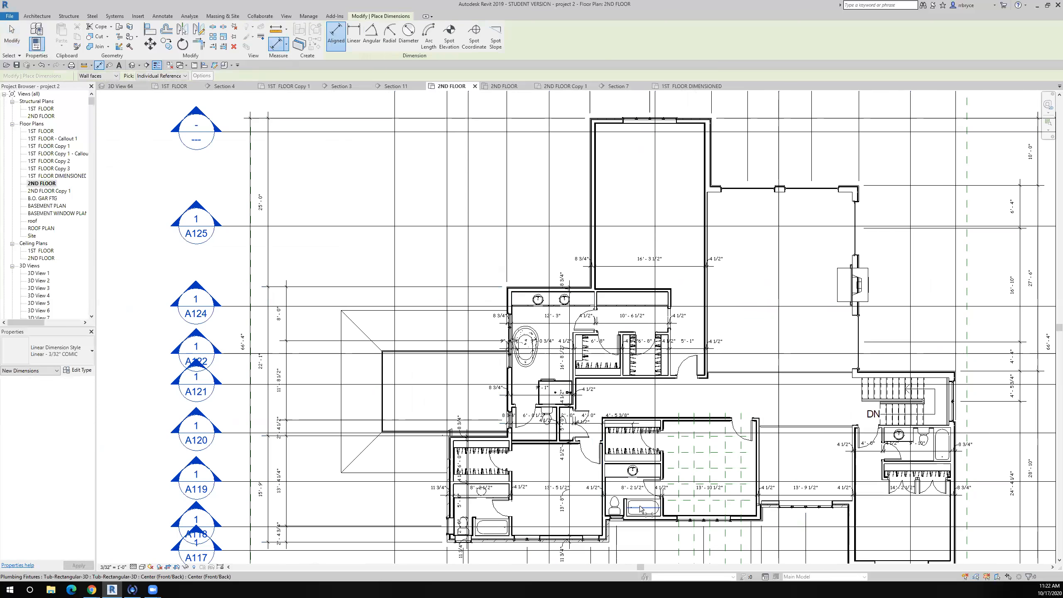
pyautogui.scroll(3, 637, 511)
pyautogui.scroll(4, 633, 554)
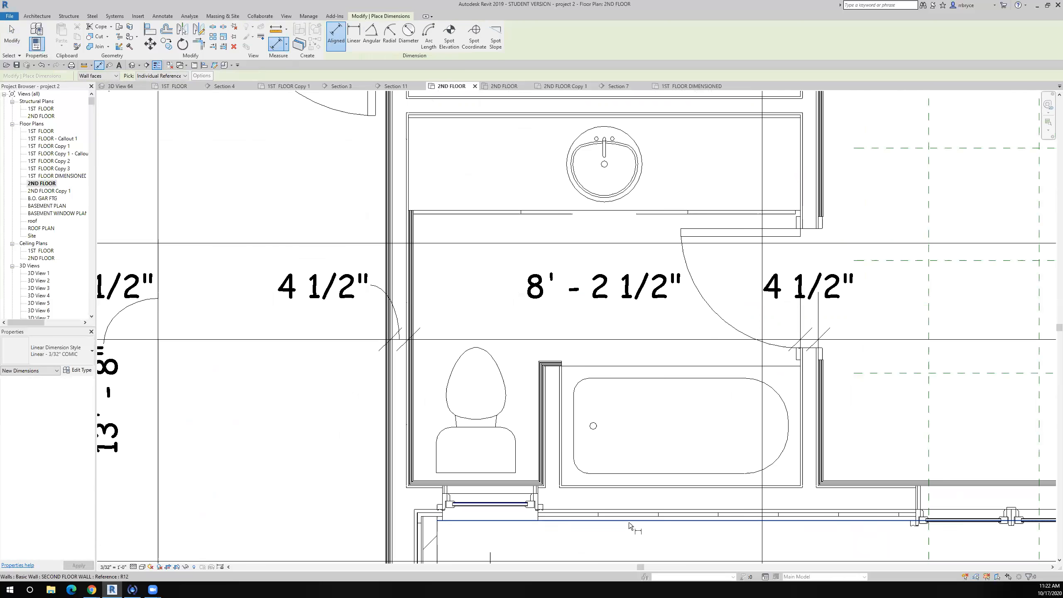
pyautogui.click(634, 505)
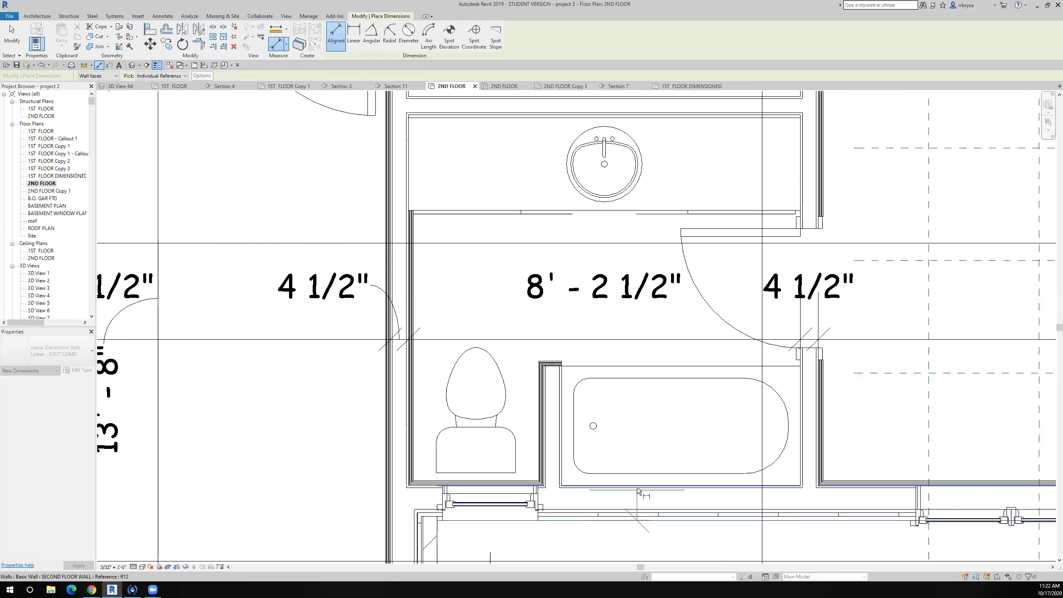
pyautogui.scroll(-1, 637, 487)
pyautogui.scroll(-3, 638, 487)
pyautogui.scroll(8, 616, 429)
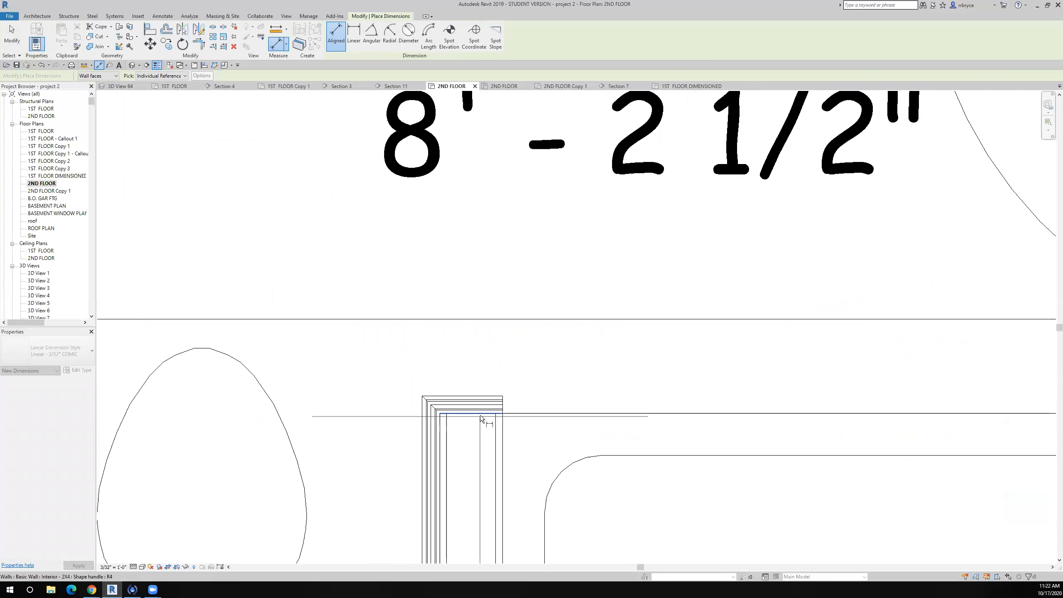
# Add both faces of the wall between the single-sink vanity and the closet to the vertical string.
pyautogui.scroll(-1, 479, 442)
pyautogui.scroll(-3, 480, 441)
pyautogui.scroll(5, 523, 259)
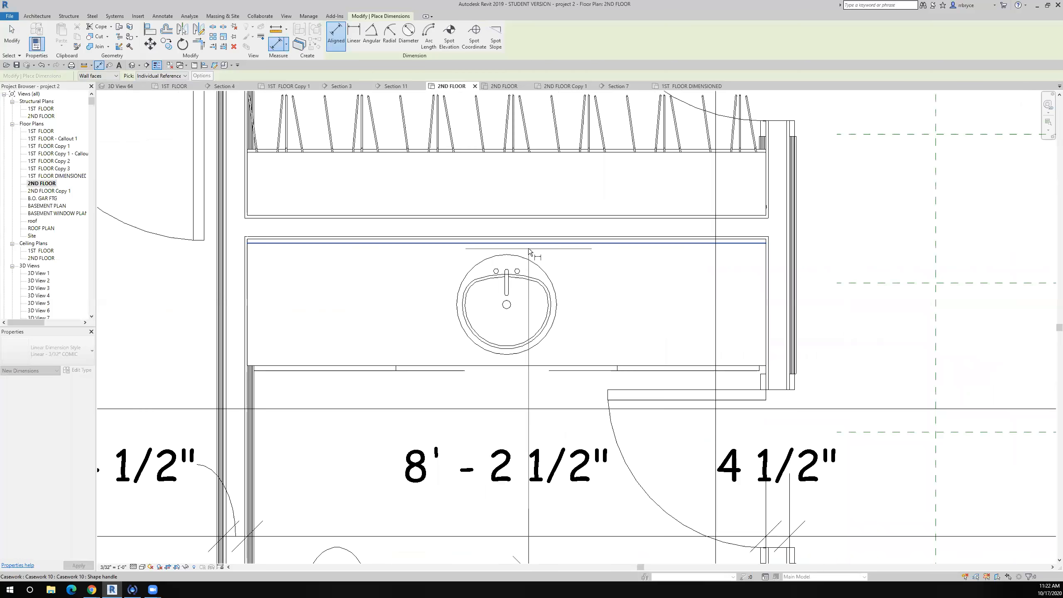
pyautogui.click(539, 229)
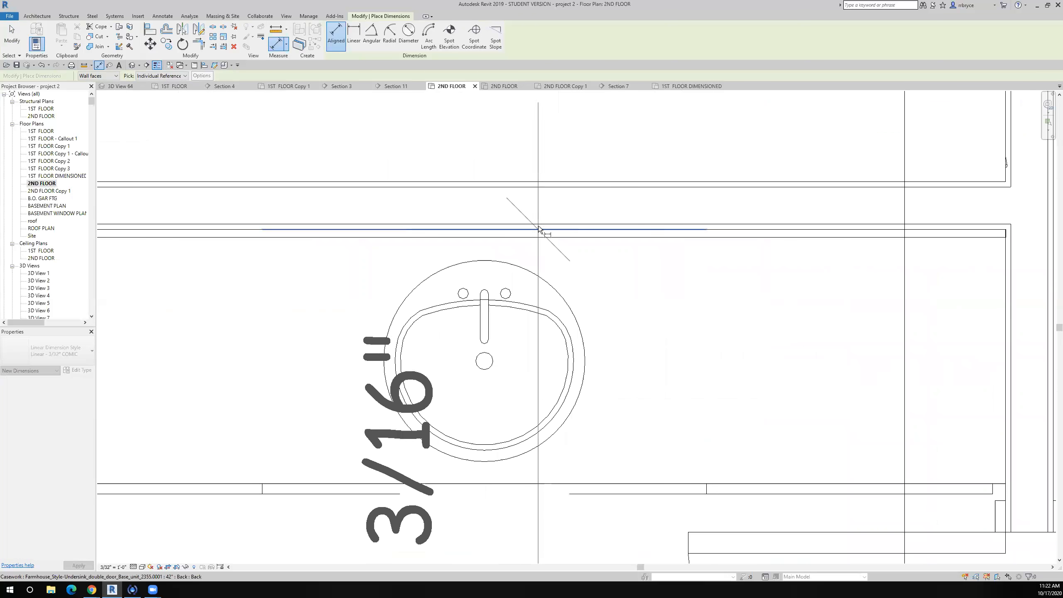
pyautogui.click(553, 185)
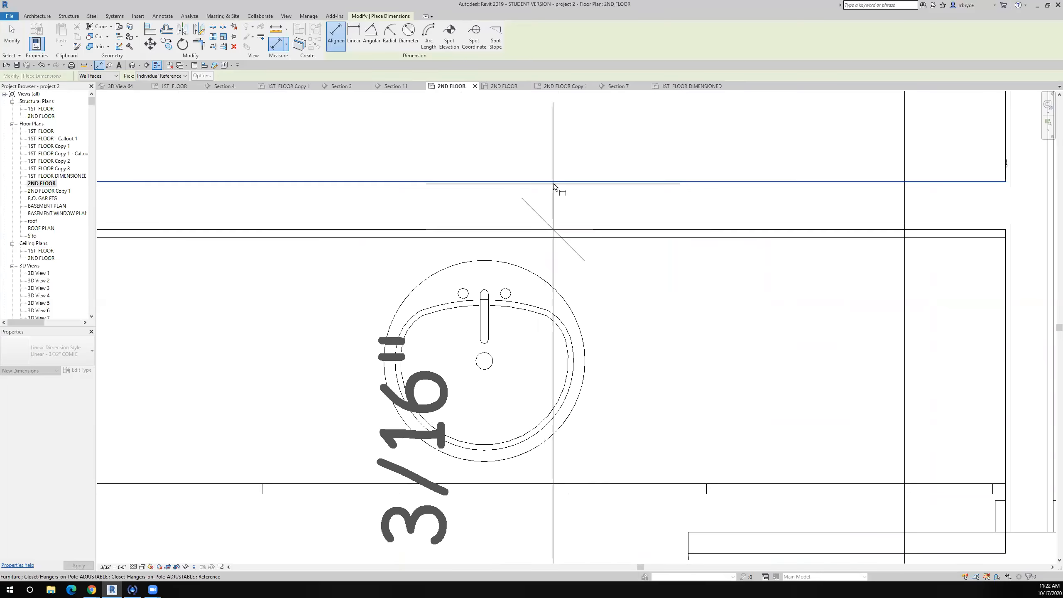
# Add both faces of the wall between that closet and the hallway to the vertical string.
pyautogui.scroll(-2, 571, 403)
pyautogui.scroll(-4, 571, 403)
pyautogui.scroll(5, 557, 310)
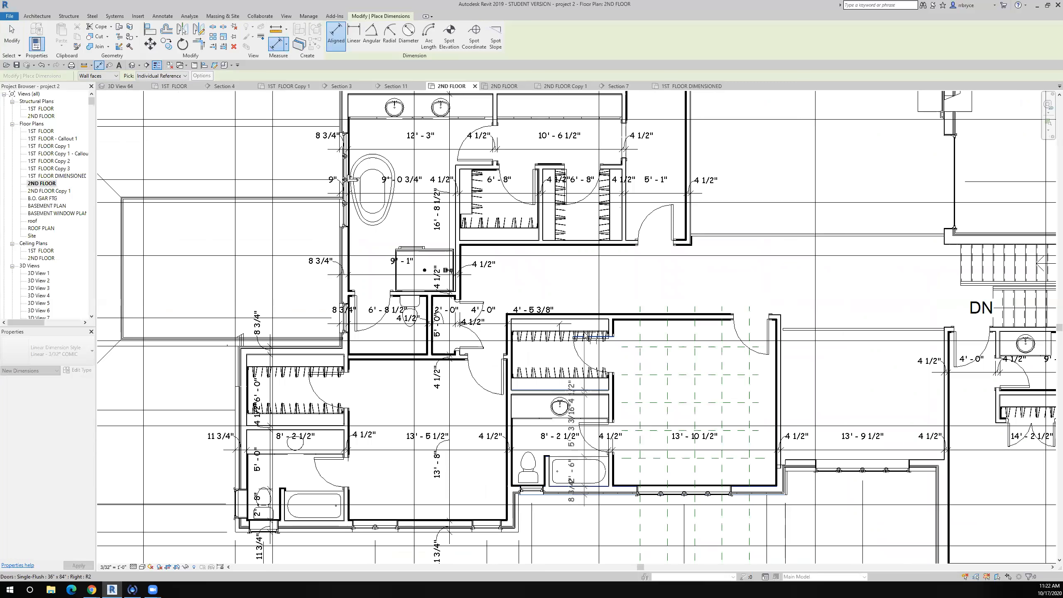
pyautogui.scroll(3, 519, 286)
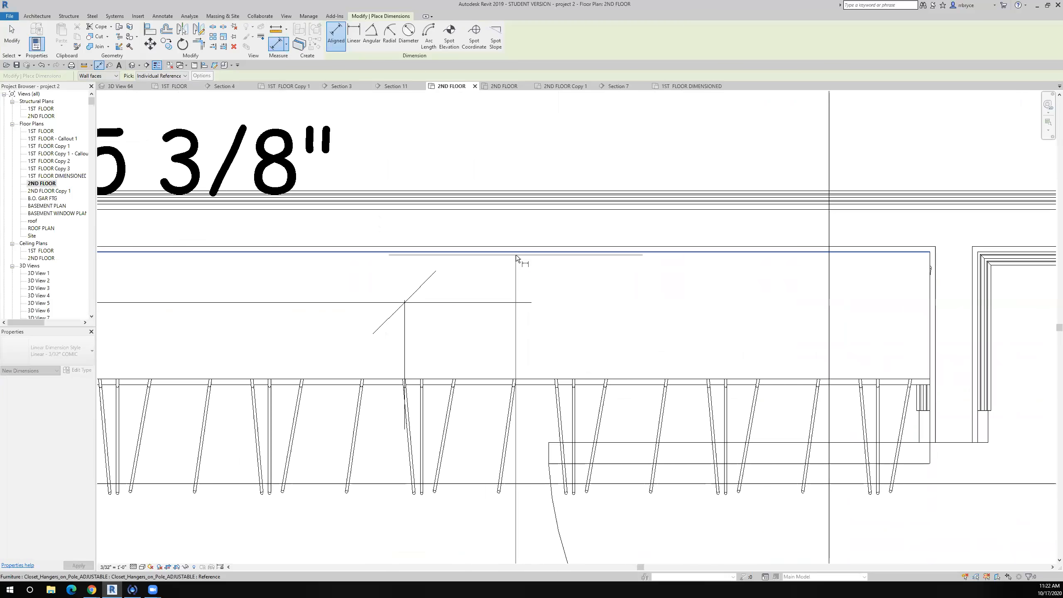
pyautogui.scroll(1, 513, 221)
pyautogui.click(523, 196)
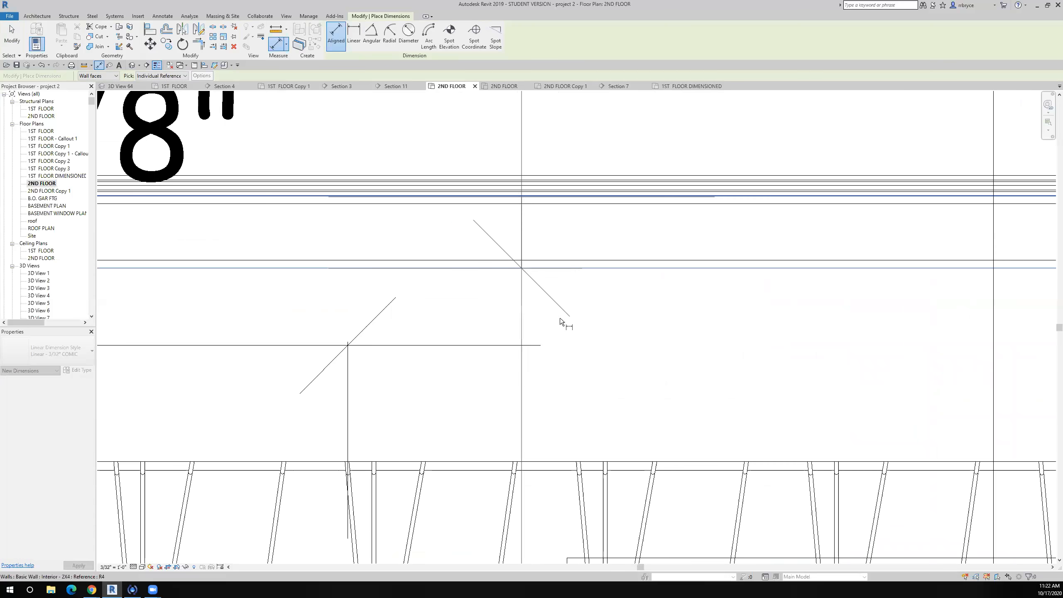
# Add both faces of the wall between the hallway and the two upper walk-in closets to the vertical string.
pyautogui.scroll(-2, 557, 341)
pyautogui.scroll(-6, 551, 346)
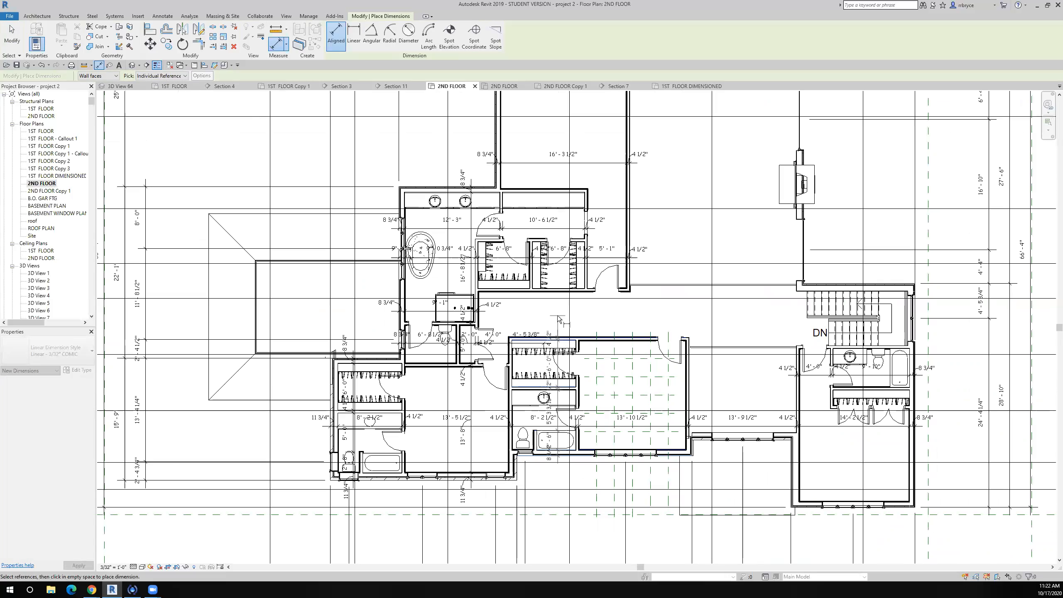
pyautogui.scroll(3, 558, 319)
pyautogui.scroll(2, 559, 209)
pyautogui.scroll(3, 560, 219)
pyautogui.click(554, 234)
pyautogui.scroll(-3, 569, 448)
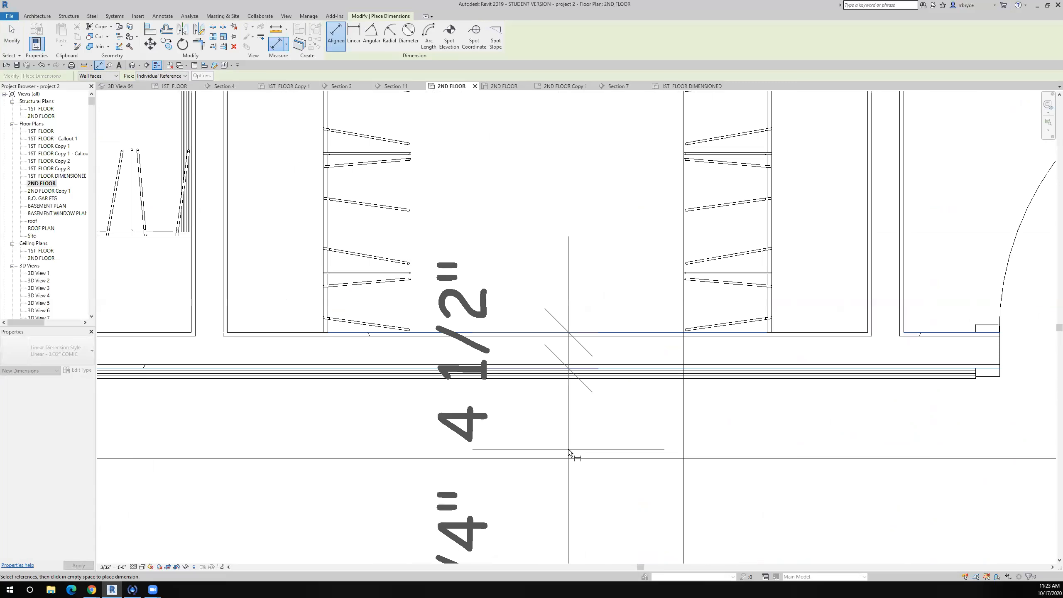
# Add both faces of the wall between the walk-in closets and the dressing area to the vertical string.
pyautogui.scroll(-3, 569, 452)
pyautogui.scroll(3, 598, 305)
pyautogui.click(599, 303)
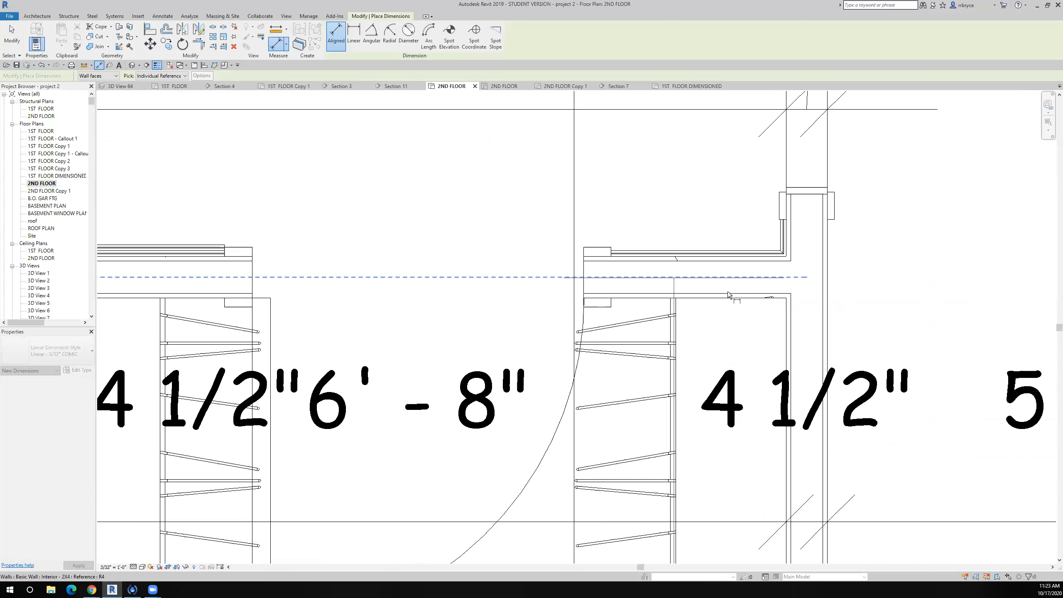
pyautogui.click(708, 261)
# Add both faces of the wall between the dressing area's cabinets and the large bedroom to the vertical string.
pyautogui.scroll(-4, 631, 342)
pyautogui.scroll(-2, 631, 342)
pyautogui.scroll(1, 561, 357)
pyautogui.scroll(5, 551, 315)
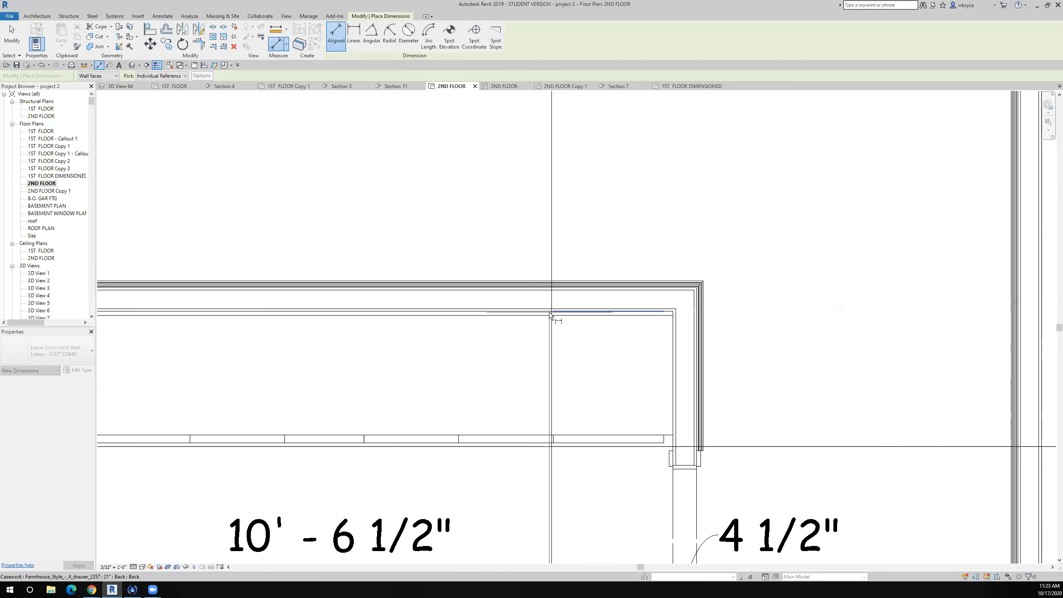
pyautogui.scroll(3, 550, 315)
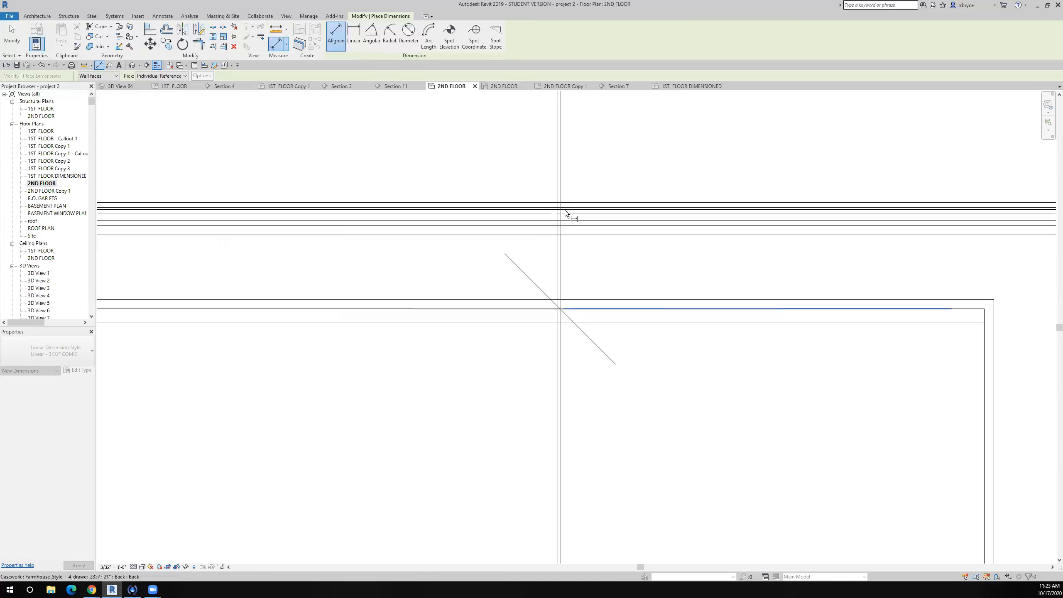
pyautogui.scroll(-3, 580, 343)
pyautogui.scroll(-6, 576, 346)
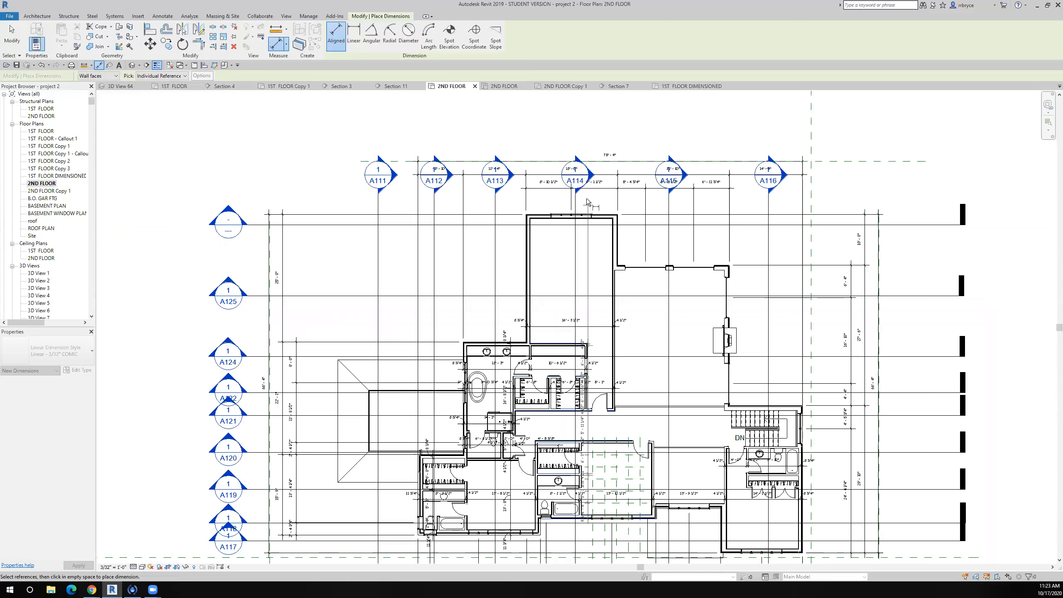
# Add both faces of the large bedroom's exterior window wall and place the vertical dimension string through the rooms.
pyautogui.scroll(5, 586, 198)
pyautogui.scroll(4, 680, 331)
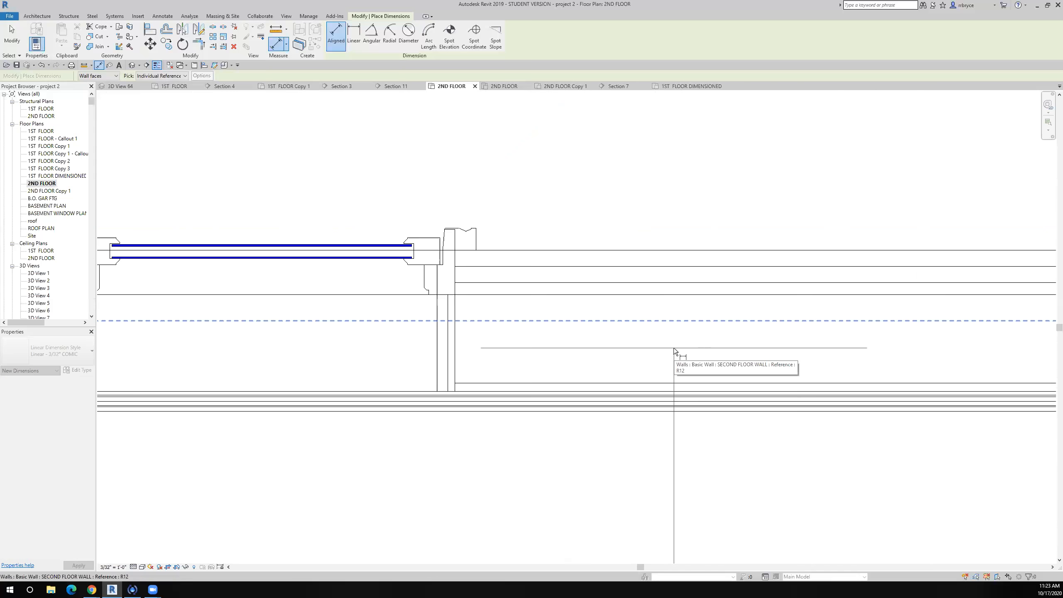
pyautogui.click(640, 391)
pyautogui.click(621, 251)
pyautogui.scroll(-5, 619, 259)
pyautogui.moveTo(594, 366); pyautogui.dragTo(628, 255, button='middle')
pyautogui.scroll(2, 622, 332)
pyautogui.moveTo(623, 332); pyautogui.dragTo(627, 254, button='middle')
pyautogui.scroll(-2, 627, 256)
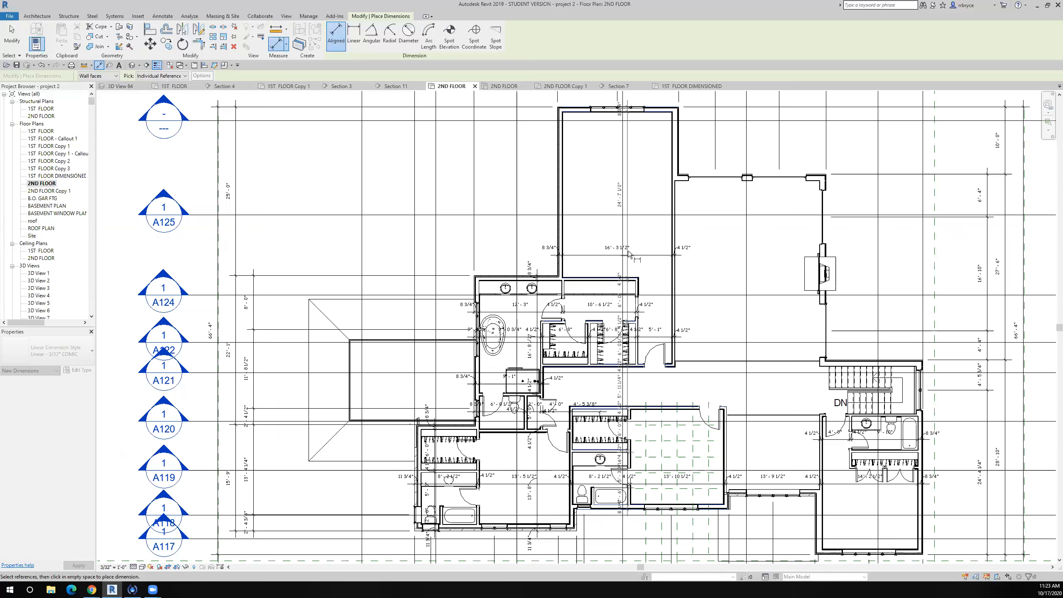
pyautogui.scroll(-2, 628, 254)
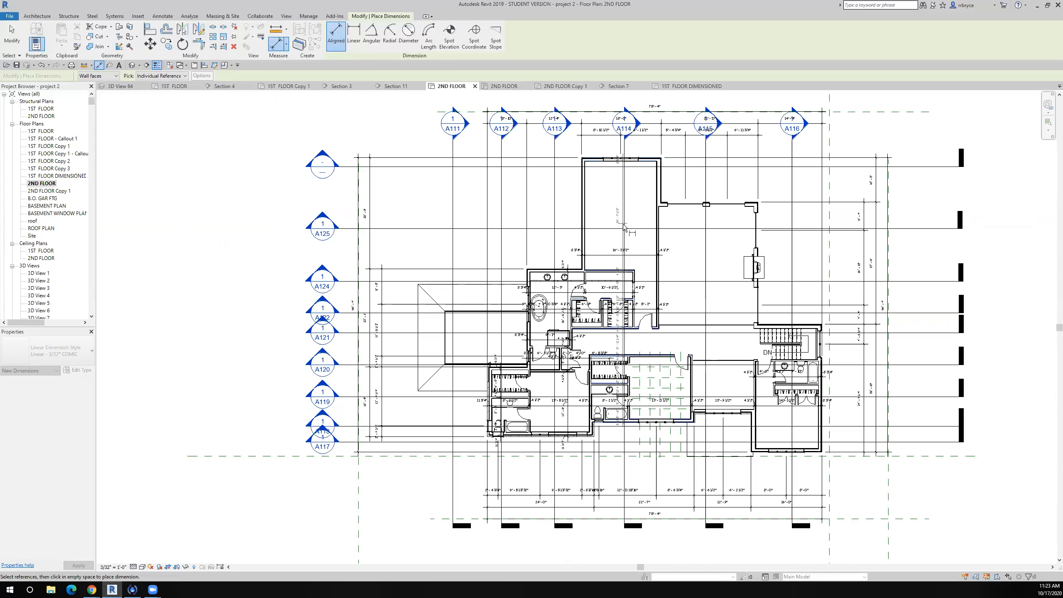
pyautogui.click(624, 231)
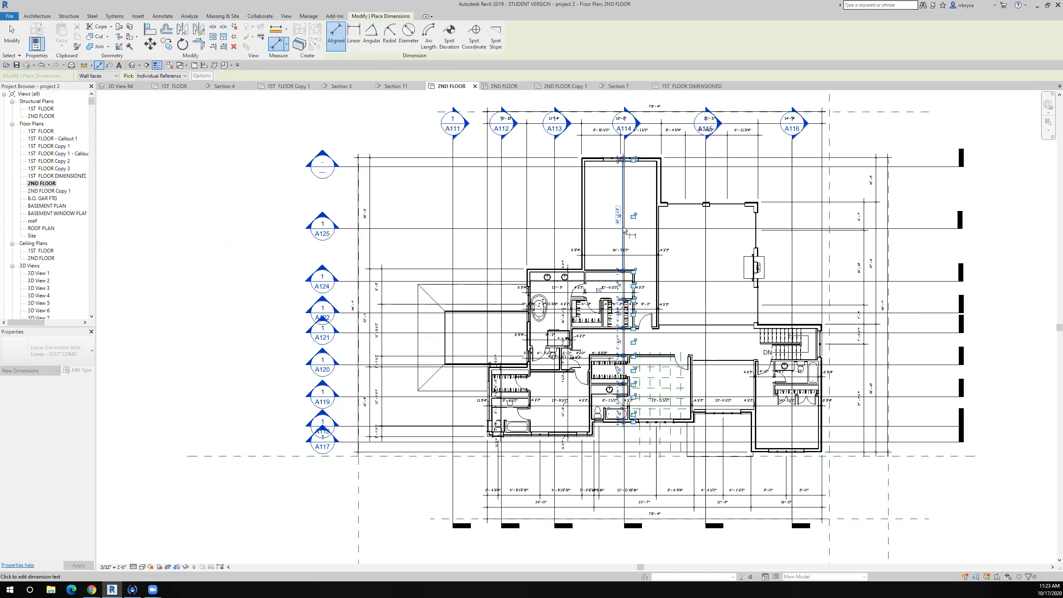
# Move the exterior wall thickness text behind the bathtub clear of the wall, outside the building.
pyautogui.scroll(3, 623, 227)
pyautogui.scroll(2, 699, 481)
pyautogui.moveTo(668, 311); pyautogui.dragTo(675, 128, button='middle')
pyautogui.scroll(2, 565, 473)
pyautogui.moveTo(572, 478); pyautogui.dragTo(586, 378, button='middle')
pyautogui.moveTo(637, 449); pyautogui.dragTo(632, 432, button='middle')
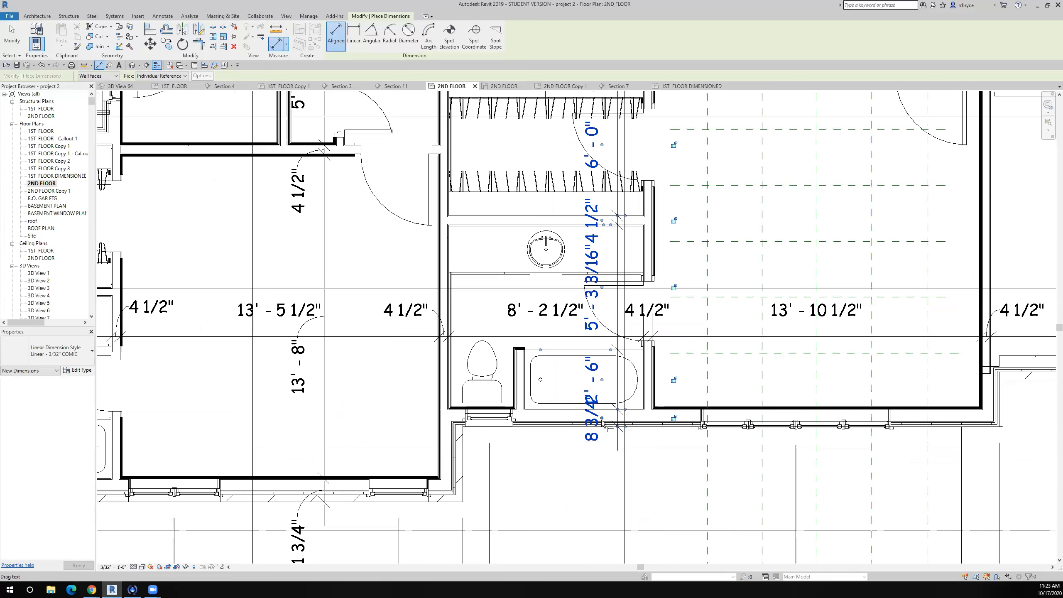
pyautogui.moveTo(601, 489); pyautogui.dragTo(606, 489)
# Move the thickness text of the wall between the single-sink vanity and the closet over into the closet.
pyautogui.moveTo(607, 316); pyautogui.dragTo(580, 431, button='middle')
pyautogui.scroll(5, 592, 321)
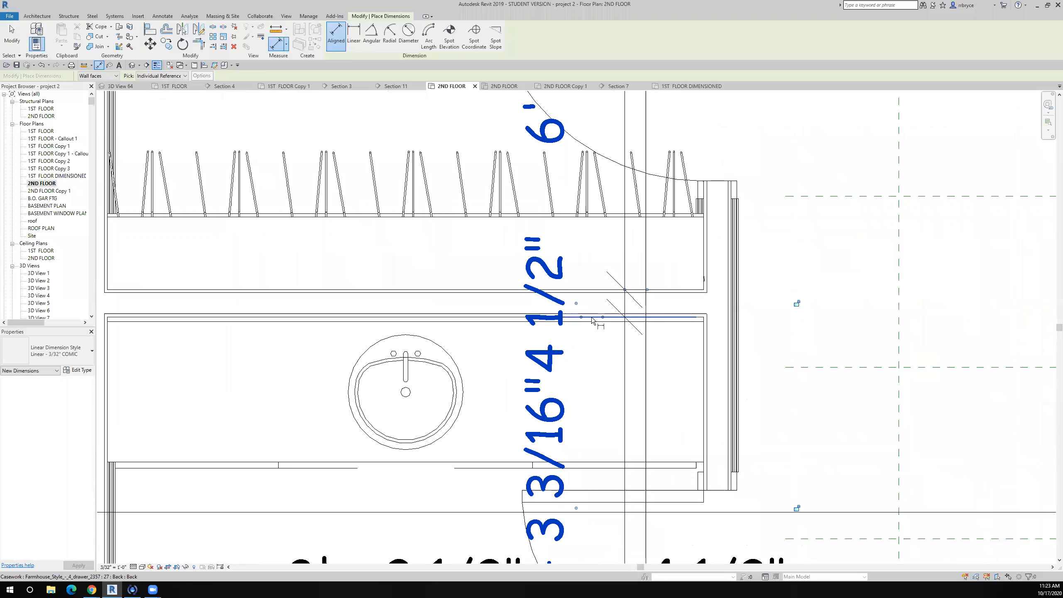
pyautogui.moveTo(578, 307); pyautogui.dragTo(449, 230)
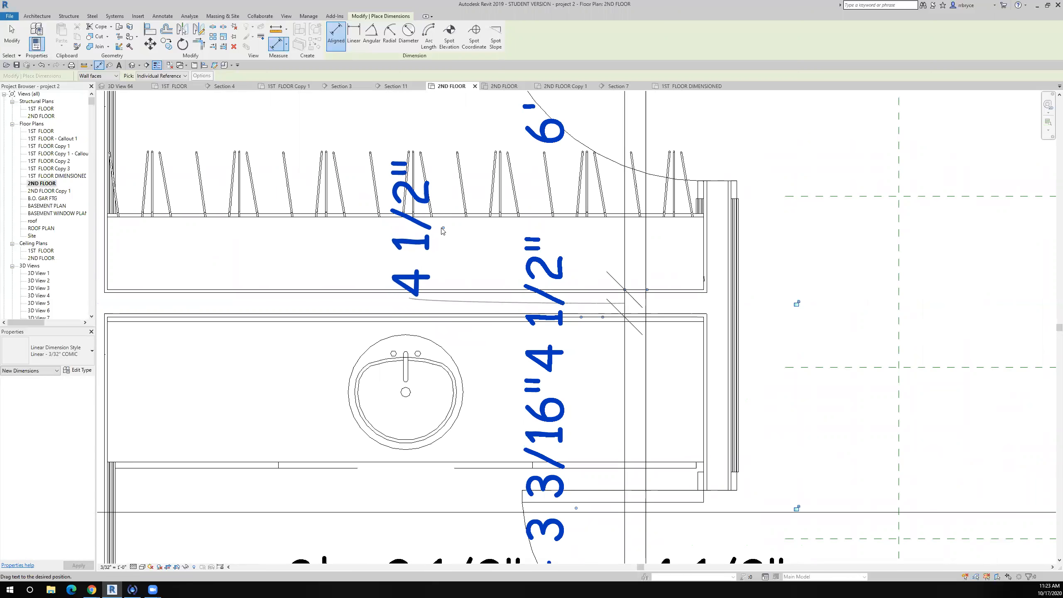
pyautogui.scroll(-3, 651, 465)
pyautogui.moveTo(641, 499); pyautogui.dragTo(650, 410, button='middle')
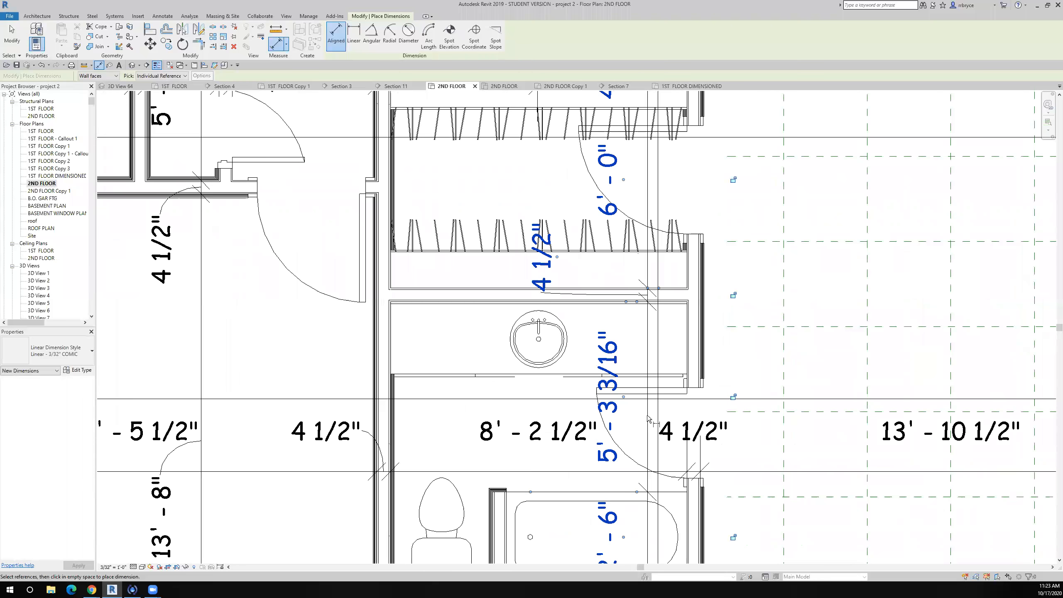
# Move the thickness text of the wall between the hallway and the lower closet down into that closet.
pyautogui.moveTo(605, 540); pyautogui.dragTo(597, 586, button='middle')
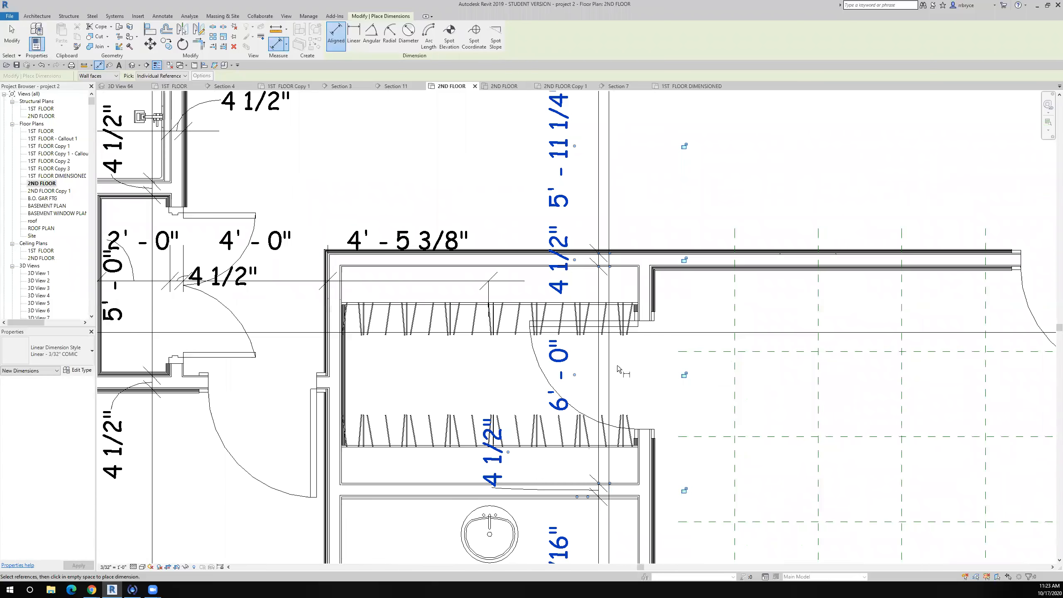
pyautogui.moveTo(622, 451); pyautogui.dragTo(614, 552, button='middle')
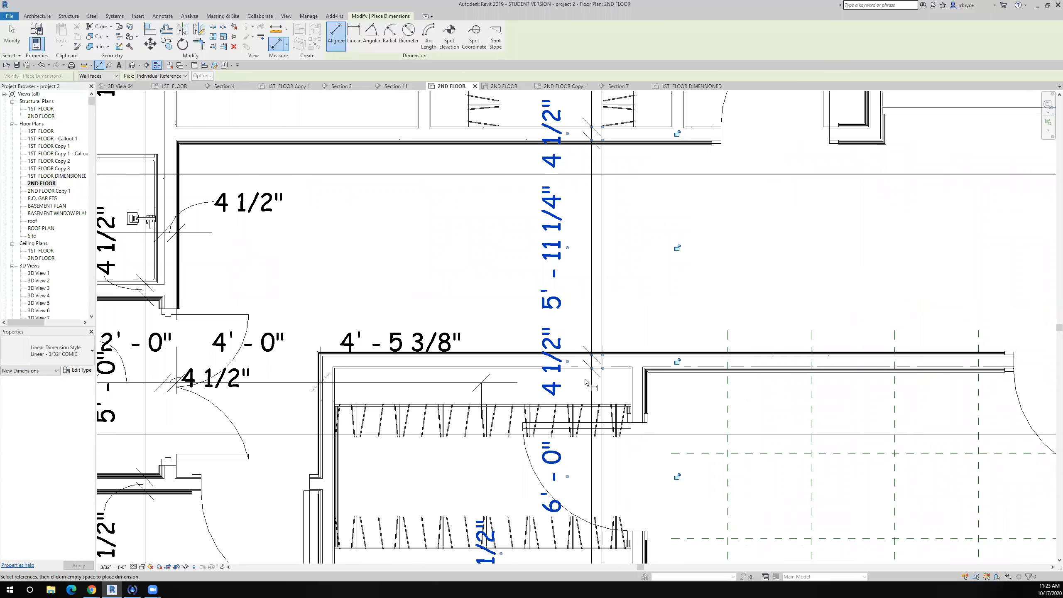
pyautogui.moveTo(540, 388); pyautogui.dragTo(497, 437)
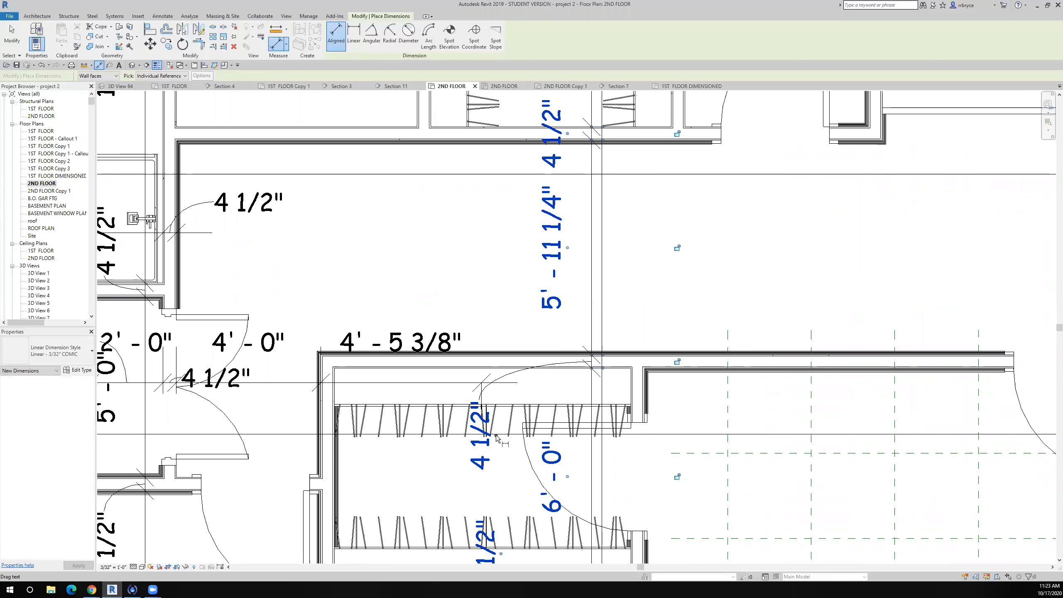
# Move the thickness text of the wall between the hallway and the upper walk-in closets into the hallway.
pyautogui.scroll(-3, 496, 437)
pyautogui.moveTo(496, 437); pyautogui.dragTo(533, 539, button='middle')
pyautogui.scroll(2, 551, 368)
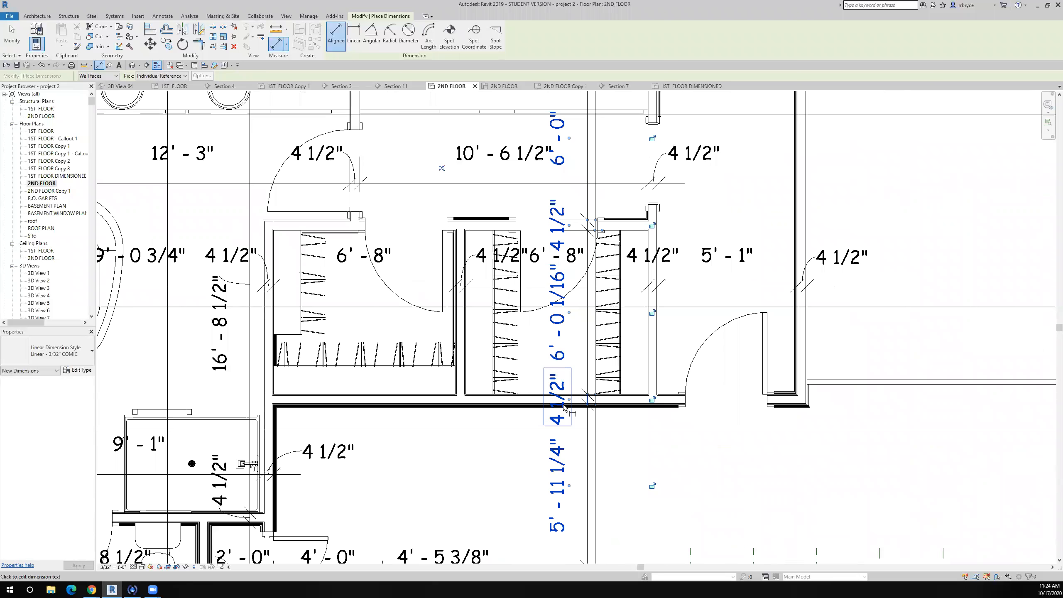
pyautogui.moveTo(524, 421); pyautogui.dragTo(533, 456)
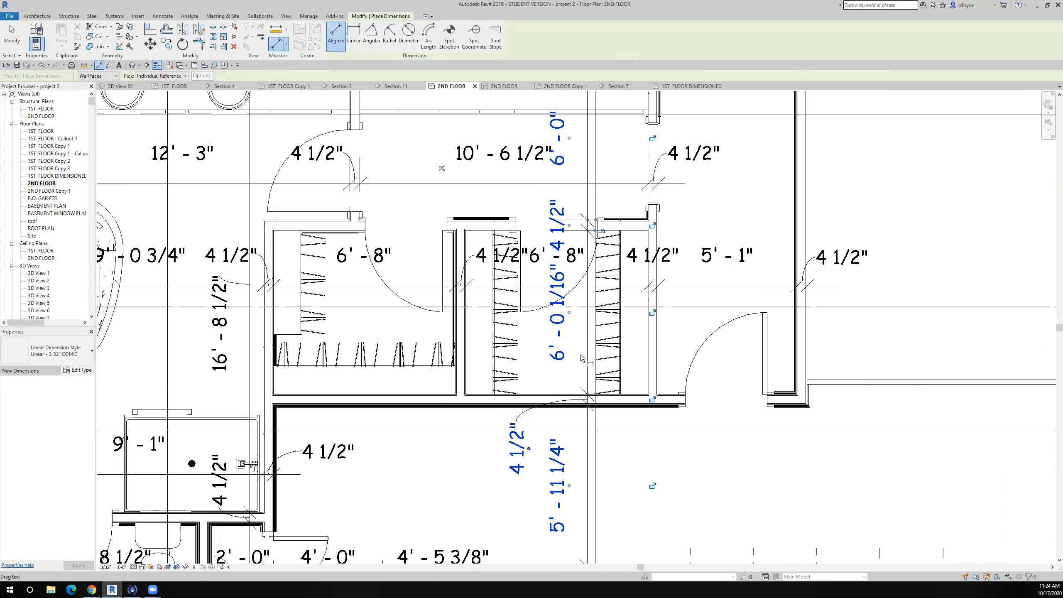
# Move the thickness text of the wall between the walk-in closets and the dressing area up into the dressing area.
pyautogui.moveTo(603, 466); pyautogui.dragTo(617, 590, button='middle')
pyautogui.scroll(2, 601, 362)
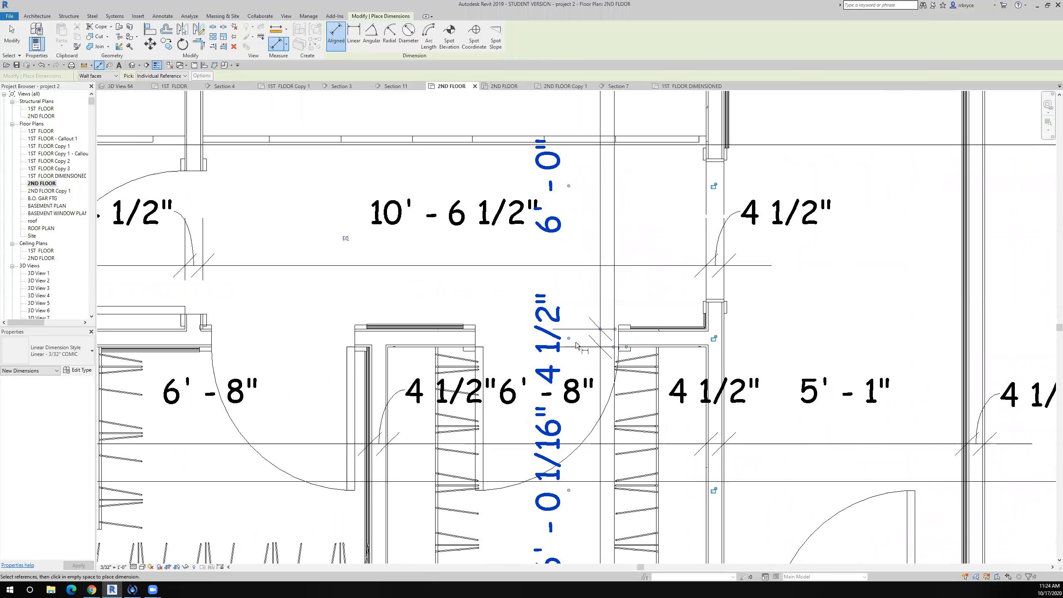
pyautogui.moveTo(577, 312); pyautogui.dragTo(655, 302)
pyautogui.scroll(-3, 654, 302)
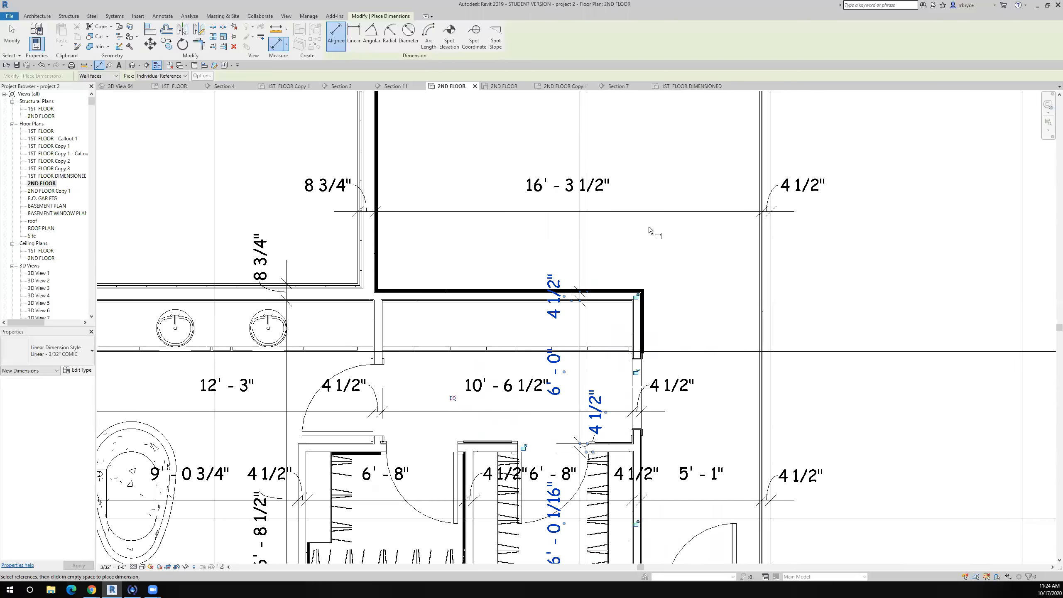
# Move the thickness text of the wall behind the dressing area's cabinets into the bedroom, and close the 2ND FLOOR Copy 1 view.
pyautogui.scroll(2, 648, 226)
pyautogui.moveTo(501, 350); pyautogui.dragTo(504, 306)
pyautogui.scroll(-6, 511, 240)
pyautogui.click(593, 86)
# Move the thickness text of the large bedroom's exterior window wall outside the building, clear of the windows.
pyautogui.moveTo(499, 207); pyautogui.dragTo(502, 295, button='middle')
pyautogui.scroll(3, 595, 101)
pyautogui.moveTo(583, 233); pyautogui.dragTo(852, 17, button='middle')
pyautogui.scroll(2, 549, 402)
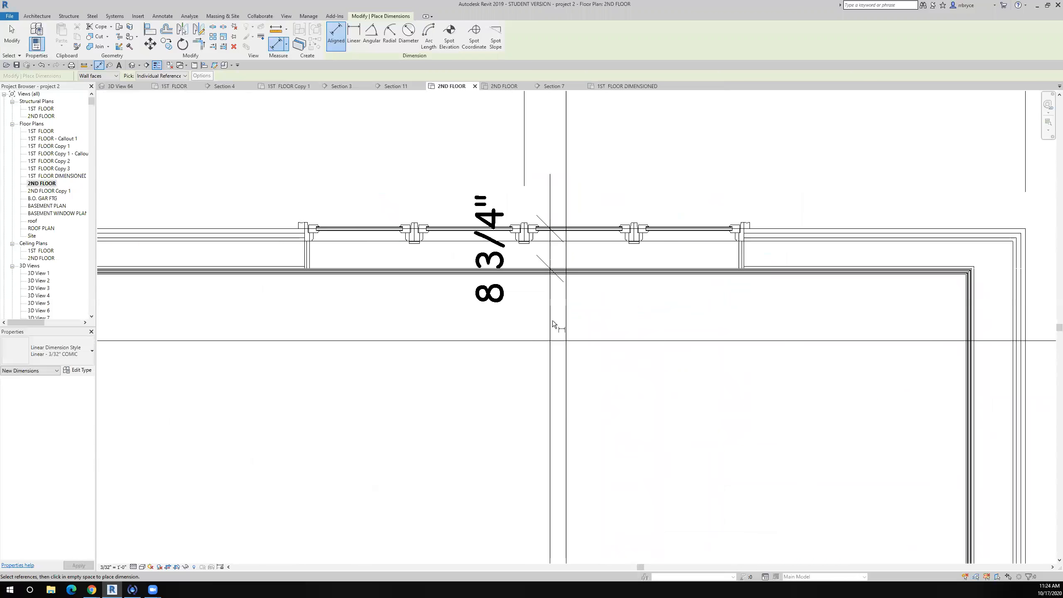
pyautogui.click(7, 34)
pyautogui.click(552, 420)
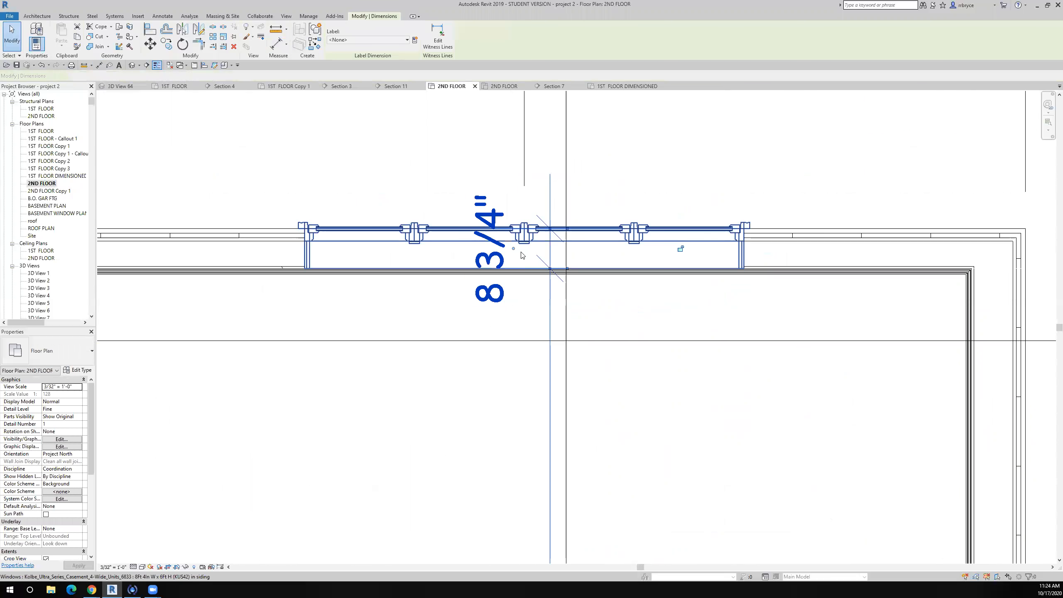
pyautogui.moveTo(513, 244); pyautogui.dragTo(517, 152)
# Start a vertical aligned dimension string in the middle bedroom, picking both faces of its exterior window wall.
pyautogui.scroll(-3, 517, 152)
pyautogui.scroll(-1, 522, 234)
pyautogui.scroll(-5, 529, 263)
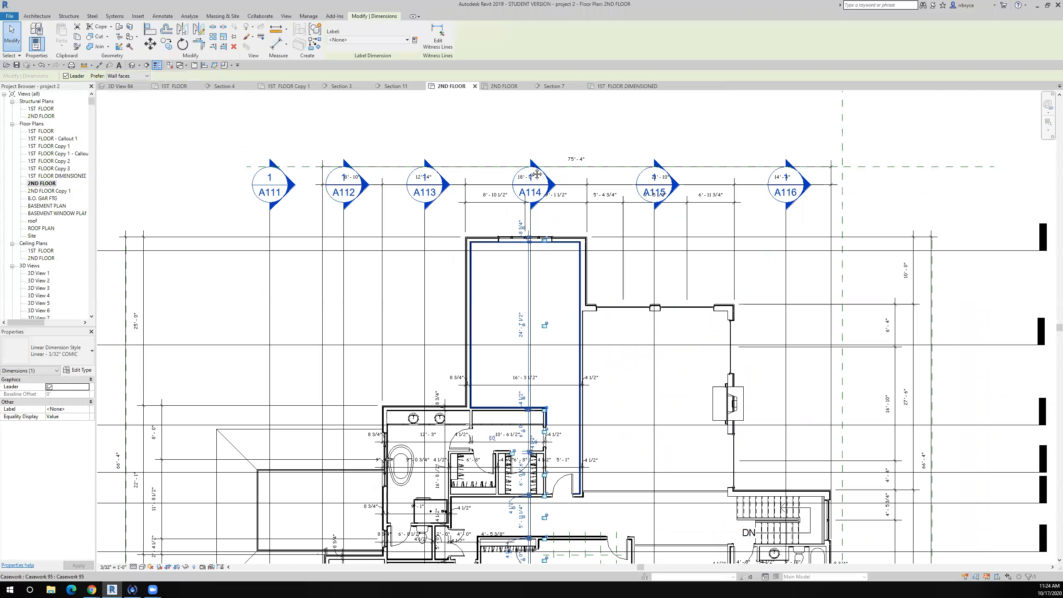
pyautogui.moveTo(665, 509); pyautogui.dragTo(612, 302, button='middle')
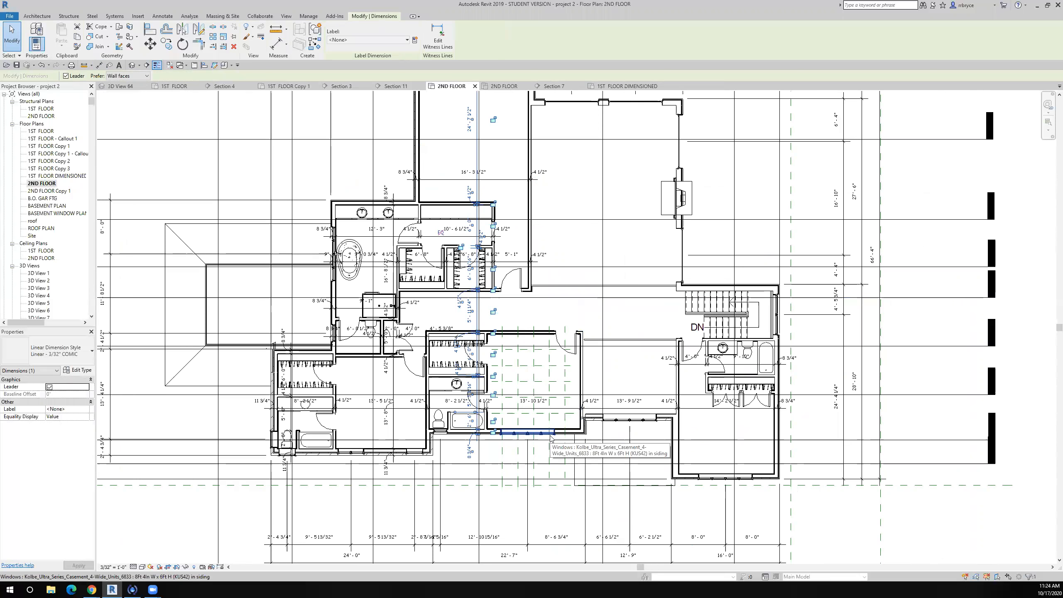
pyautogui.scroll(3, 551, 438)
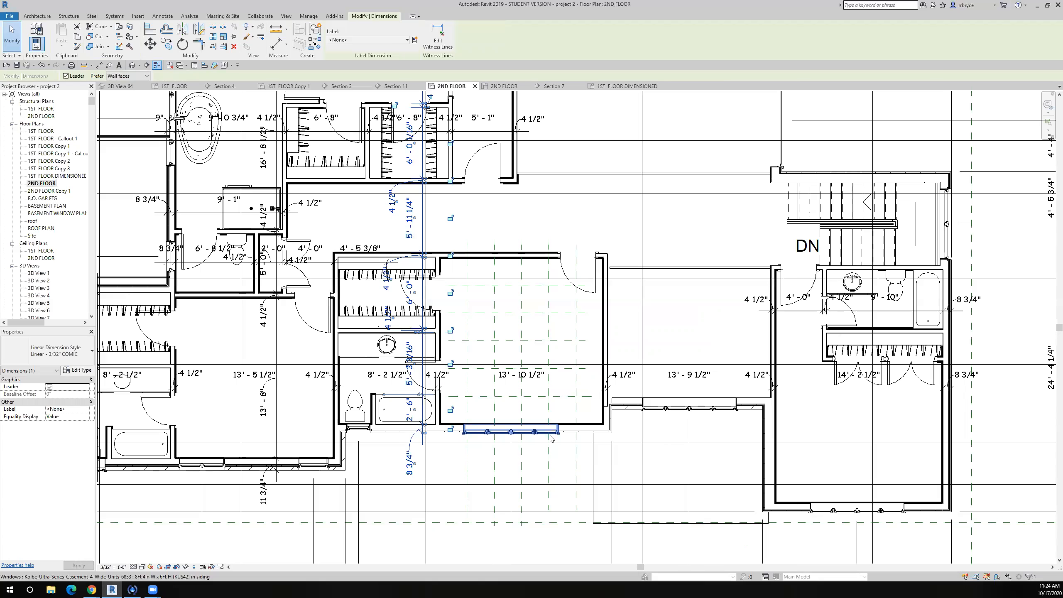
pyautogui.scroll(1, 550, 438)
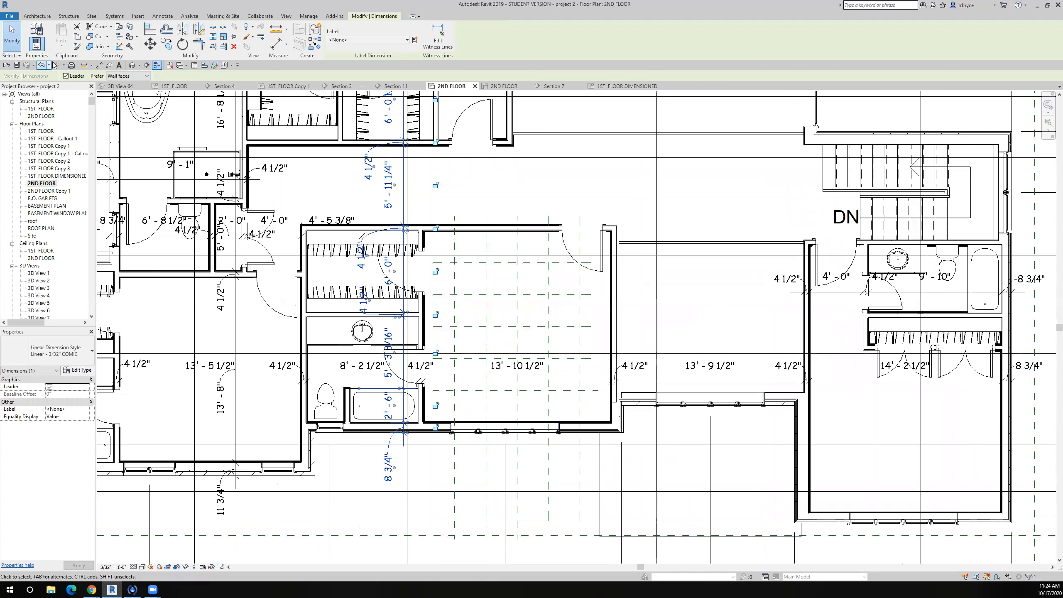
pyautogui.click(99, 65)
pyautogui.scroll(4, 434, 410)
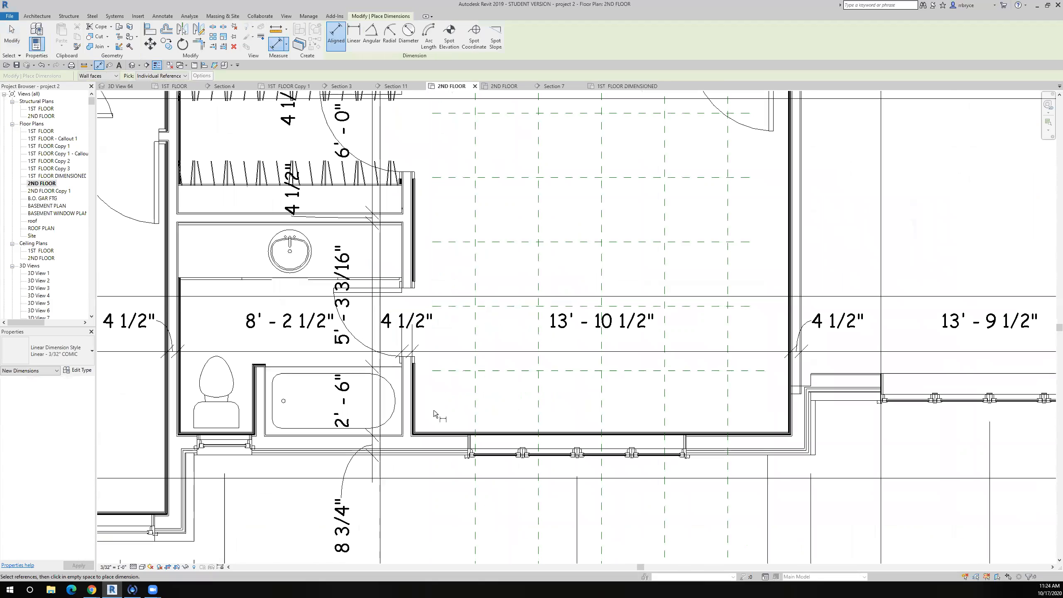
pyautogui.scroll(2, 438, 482)
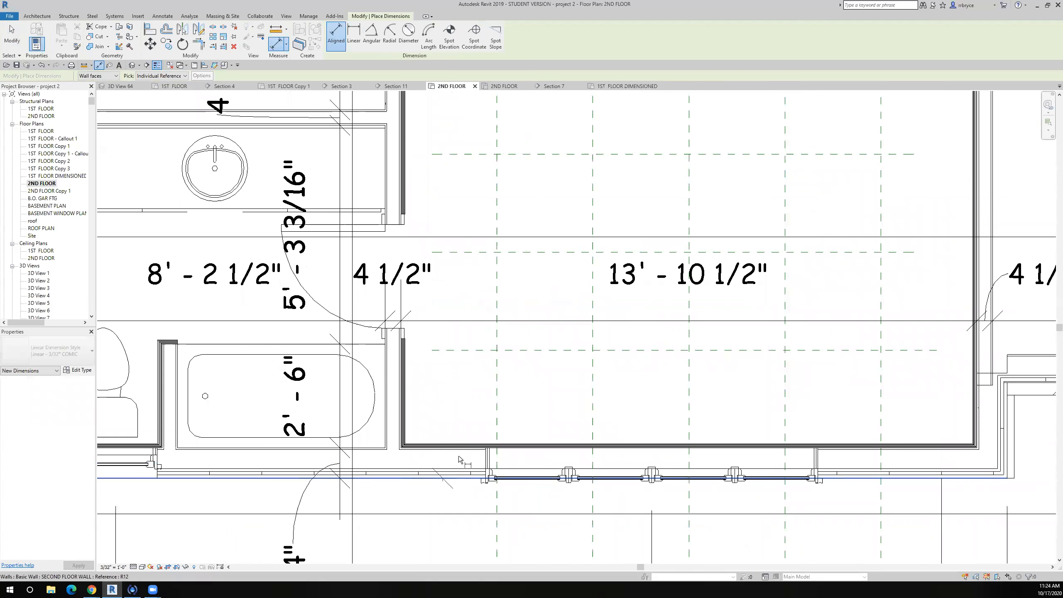
pyautogui.scroll(4, 458, 455)
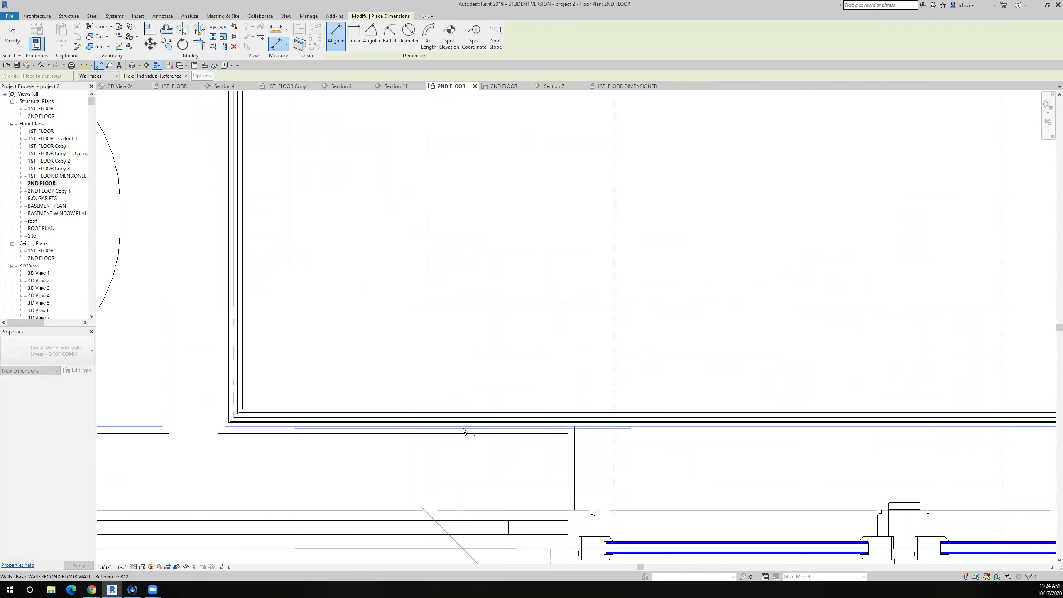
# Add both faces of the middle bedroom's hallway wall and place the vertical dimension string inside the bedroom.
pyautogui.scroll(-5, 464, 432)
pyautogui.moveTo(448, 113); pyautogui.dragTo(446, 237, button='middle')
pyautogui.scroll(6, 446, 237)
pyautogui.click(454, 459)
pyautogui.click(473, 393)
pyautogui.scroll(-5, 474, 393)
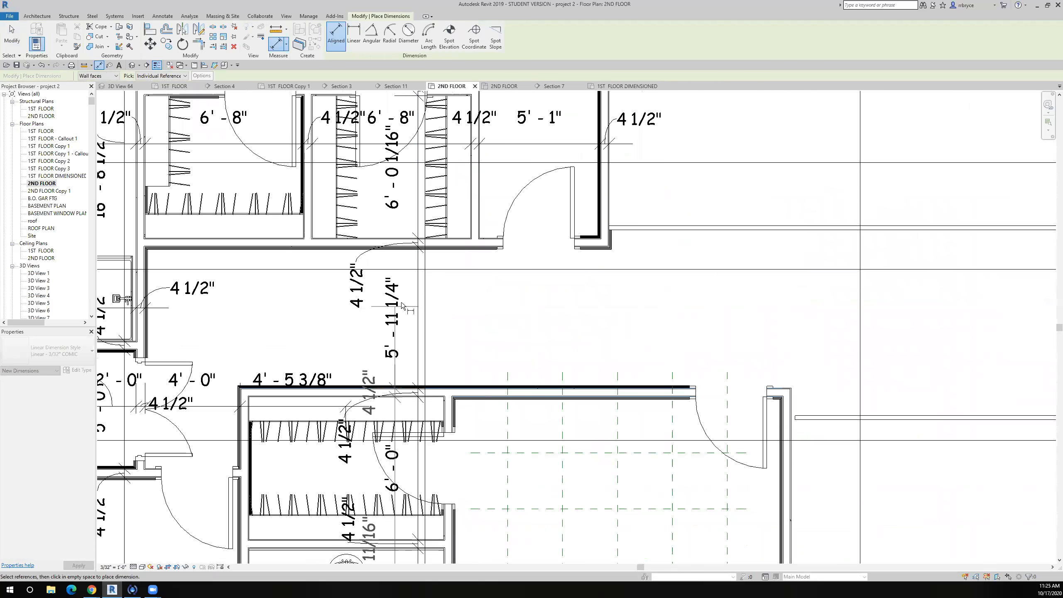
pyautogui.scroll(-3, 403, 304)
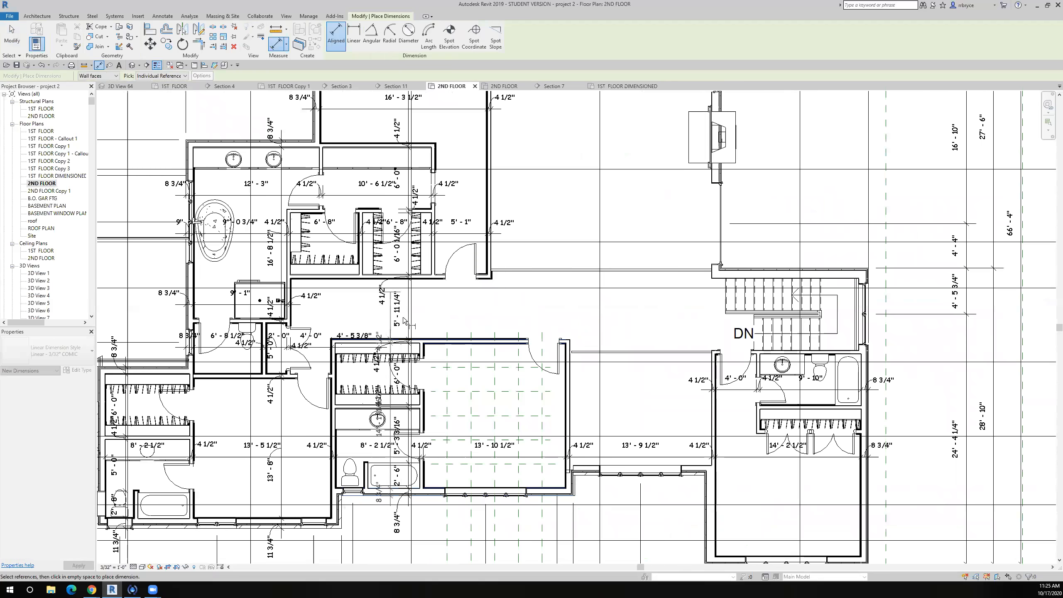
pyautogui.scroll(1, 456, 293)
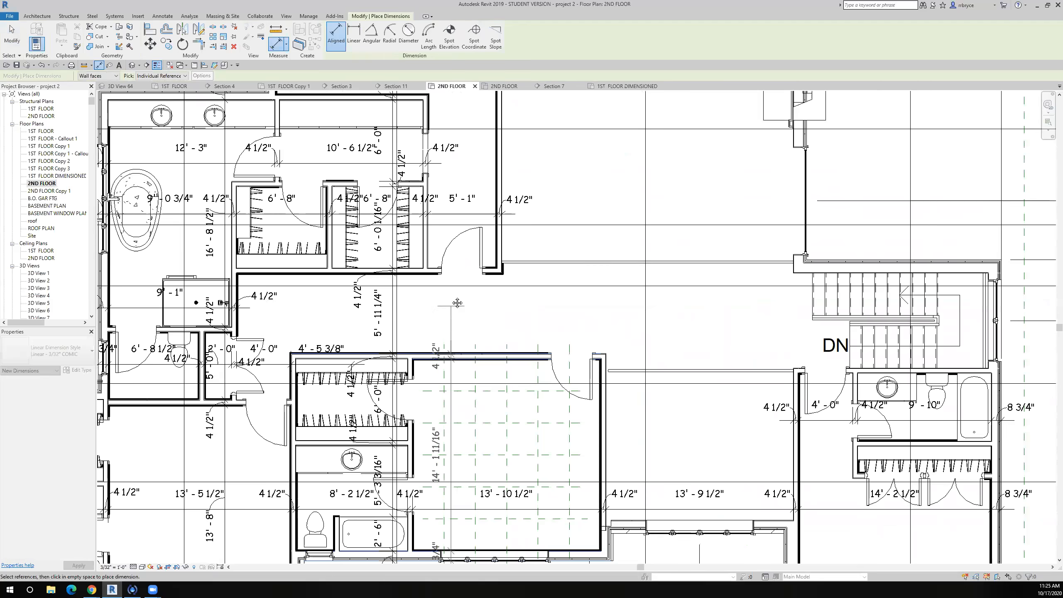
pyautogui.moveTo(458, 307); pyautogui.dragTo(488, 194, button='middle')
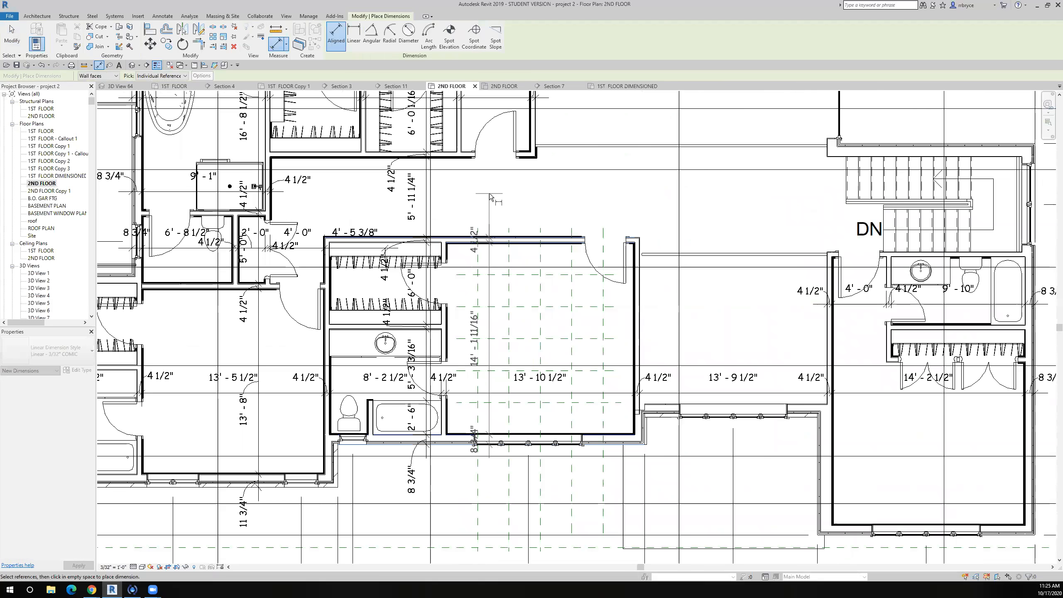
pyautogui.click(490, 192)
# Move the thickness text of the middle bedroom's hallway wall up into the hallway.
pyautogui.scroll(2, 490, 193)
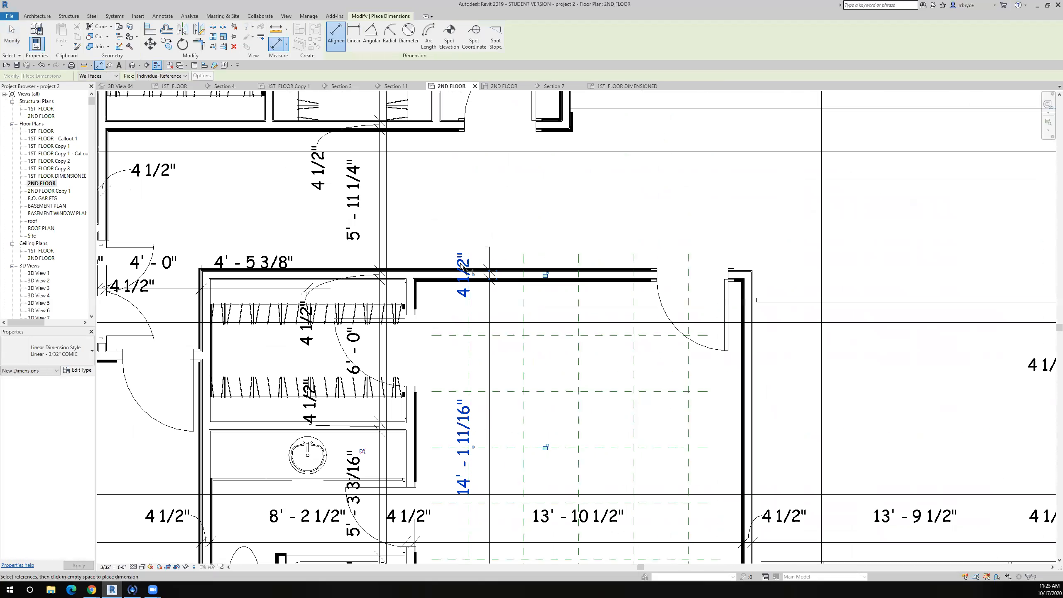
pyautogui.moveTo(473, 272); pyautogui.dragTo(474, 234)
pyautogui.scroll(-1, 462, 343)
# Move the thickness text of the middle bedroom's exterior window wall outside the building, clear of the windows.
pyautogui.moveTo(463, 345); pyautogui.dragTo(501, 125, button='middle')
pyautogui.scroll(-1, 462, 342)
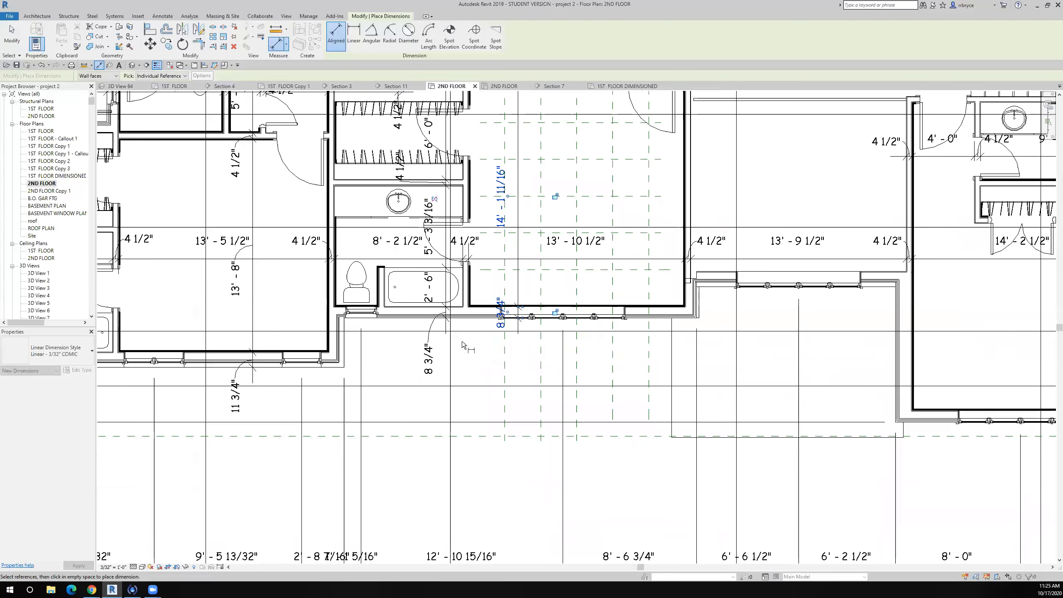
pyautogui.scroll(2, 462, 345)
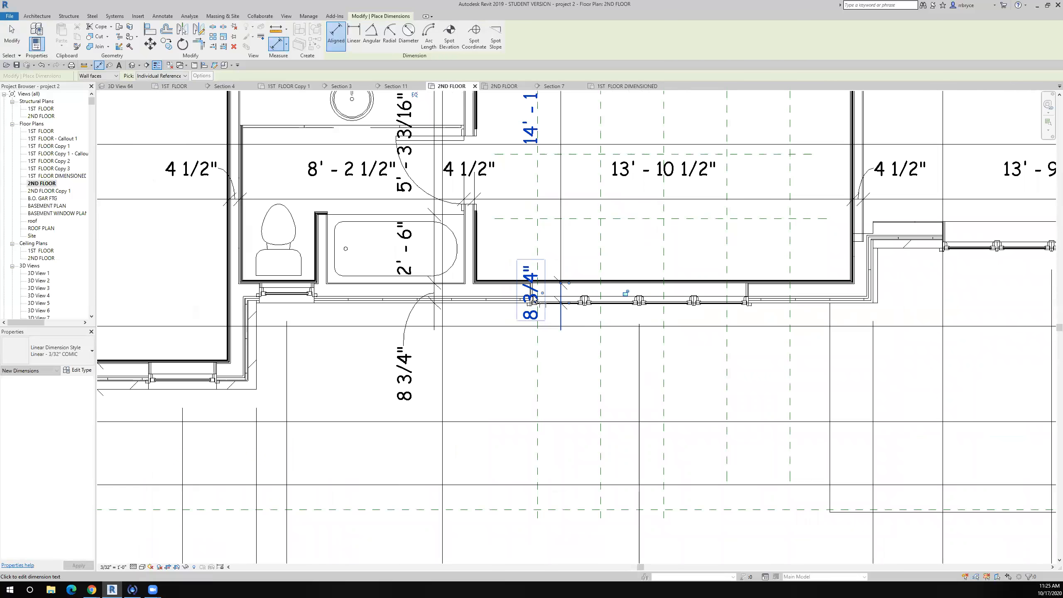
pyautogui.moveTo(545, 357); pyautogui.dragTo(544, 355)
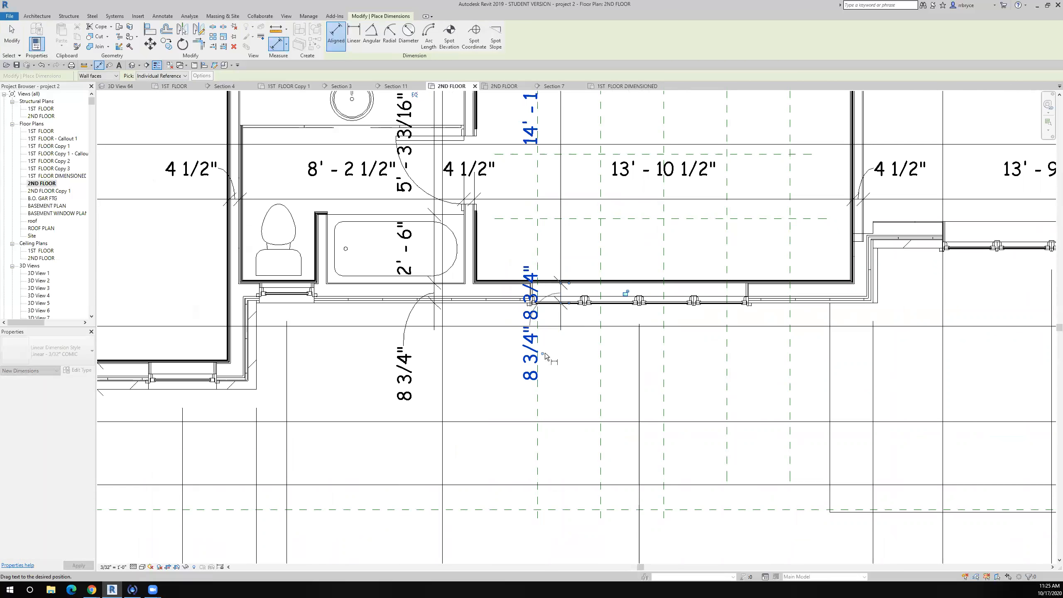
# Start a vertical aligned dimension string in the bedroom below the staircase, picking both faces of its exterior window wall.
pyautogui.scroll(-2, 495, 416)
pyautogui.moveTo(405, 487); pyautogui.dragTo(286, 530, button='middle')
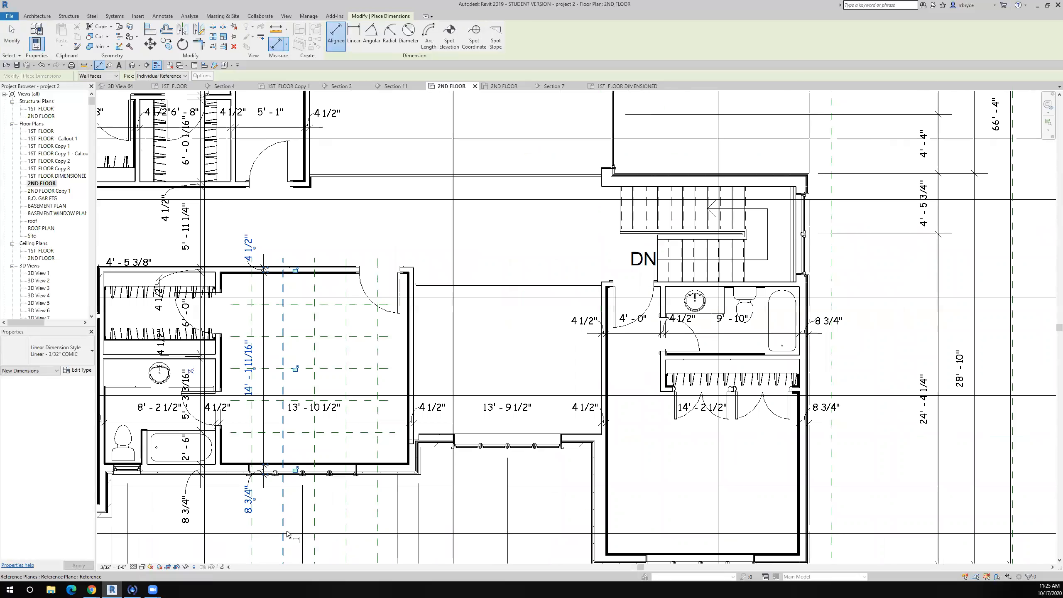
pyautogui.scroll(-3, 286, 530)
pyautogui.scroll(2, 325, 449)
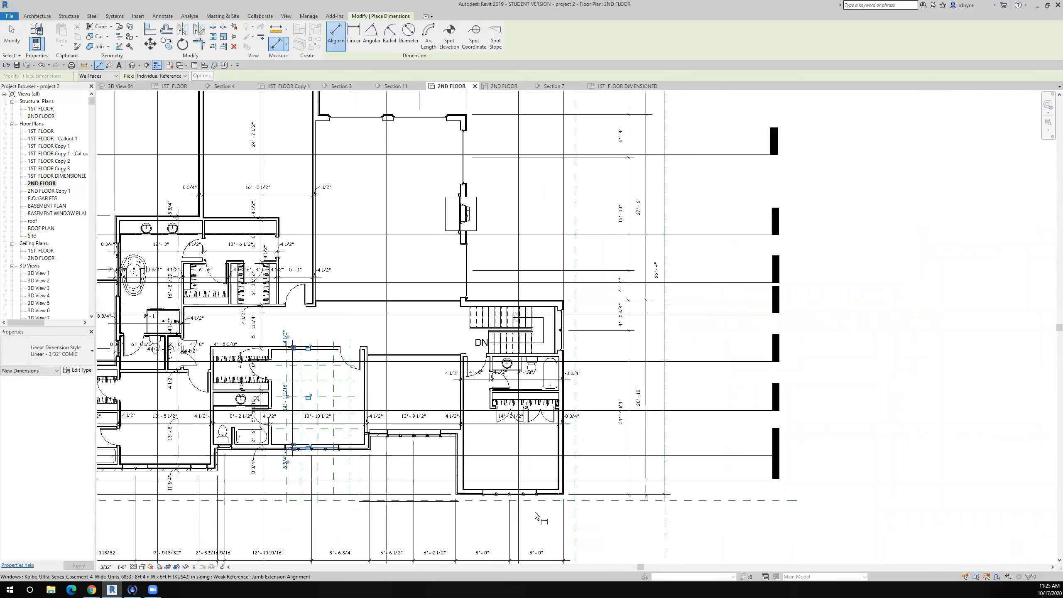
pyautogui.moveTo(491, 467); pyautogui.dragTo(432, 462, button='middle')
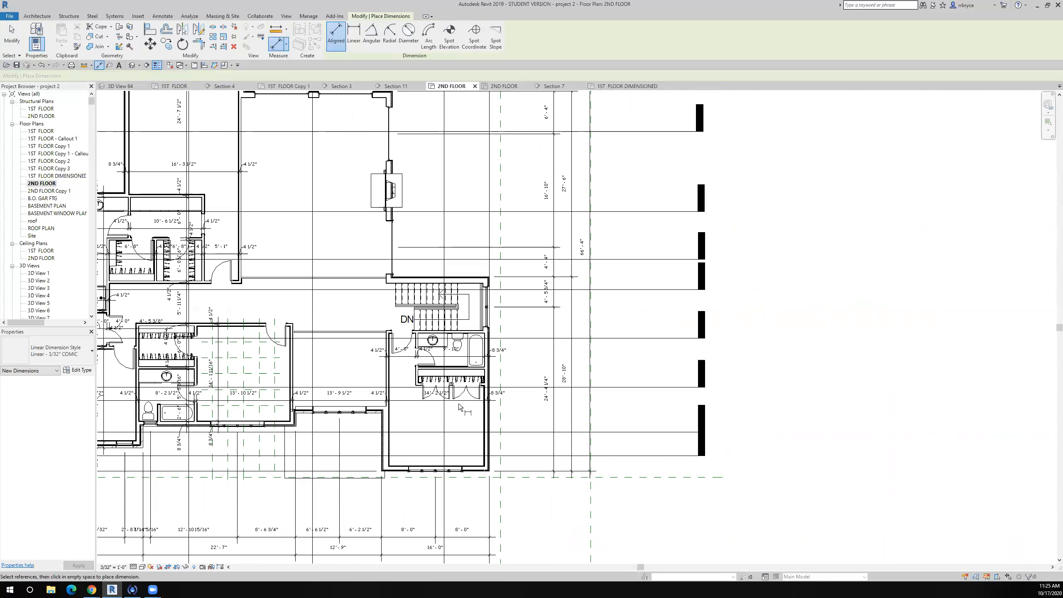
pyautogui.scroll(4, 447, 468)
pyautogui.scroll(6, 427, 524)
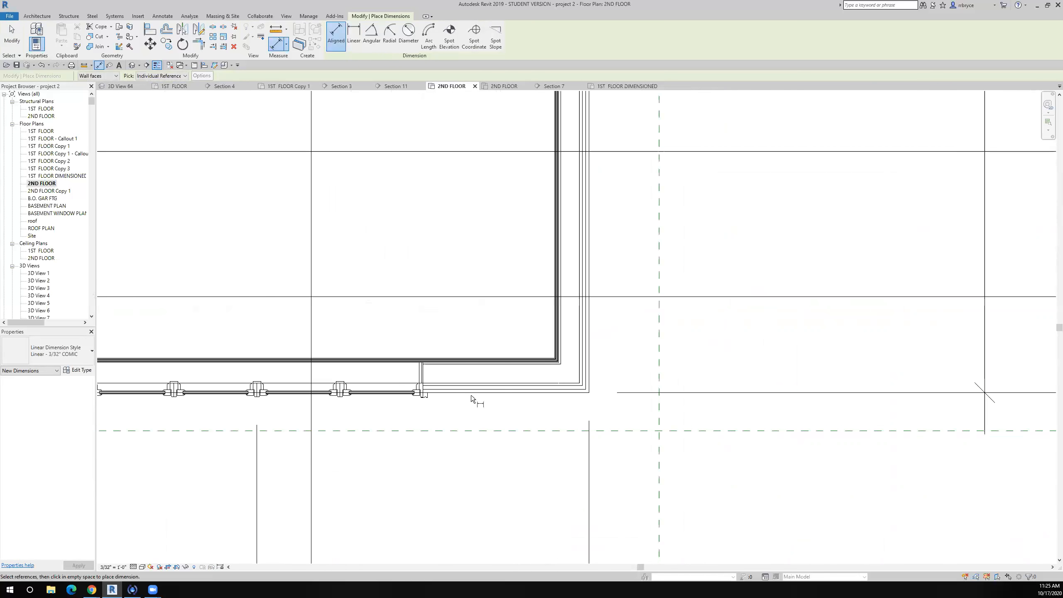
pyautogui.scroll(4, 489, 362)
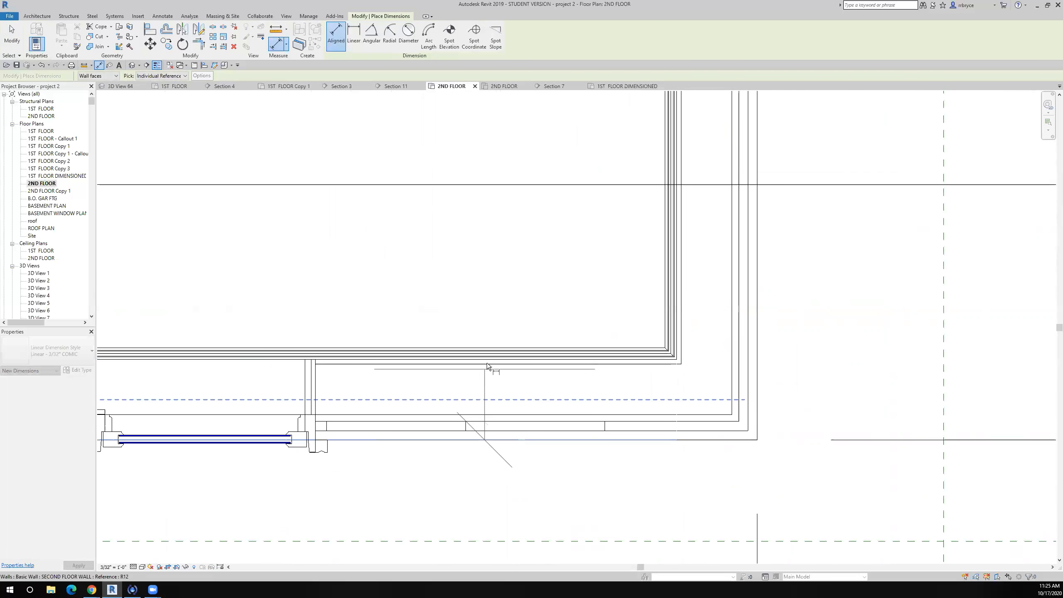
# Add both faces of the bedroom closet's front wall, beside the double doors, to the vertical dimension string.
pyautogui.scroll(-8, 489, 360)
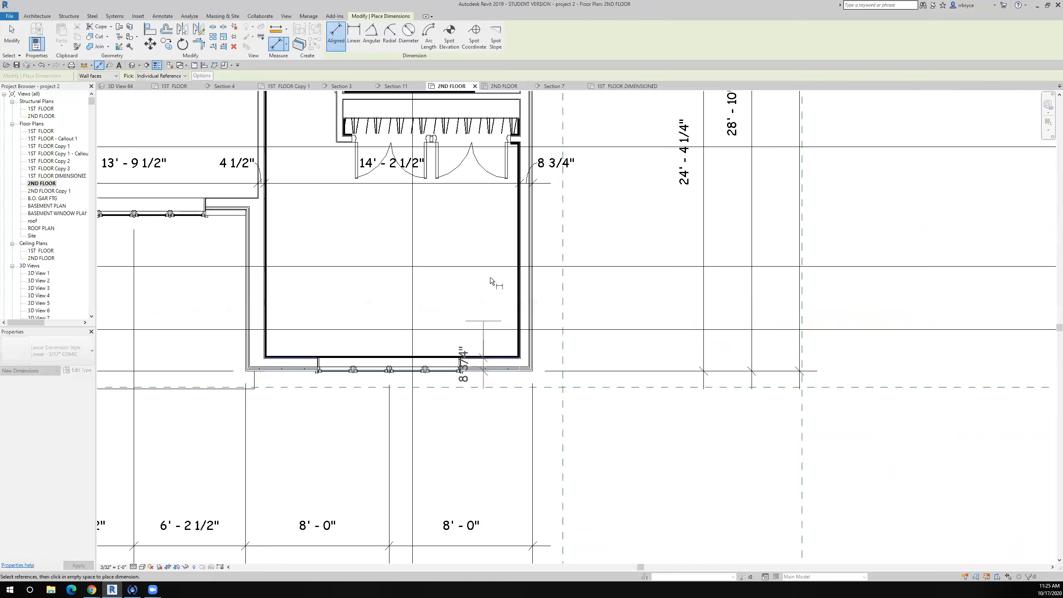
pyautogui.scroll(6, 460, 359)
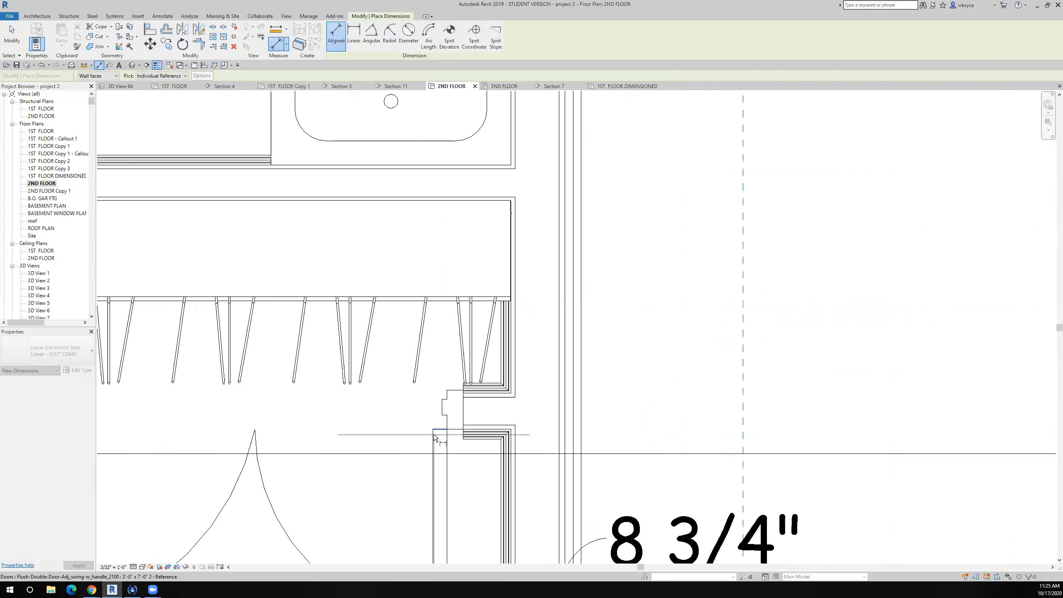
pyautogui.click(502, 422)
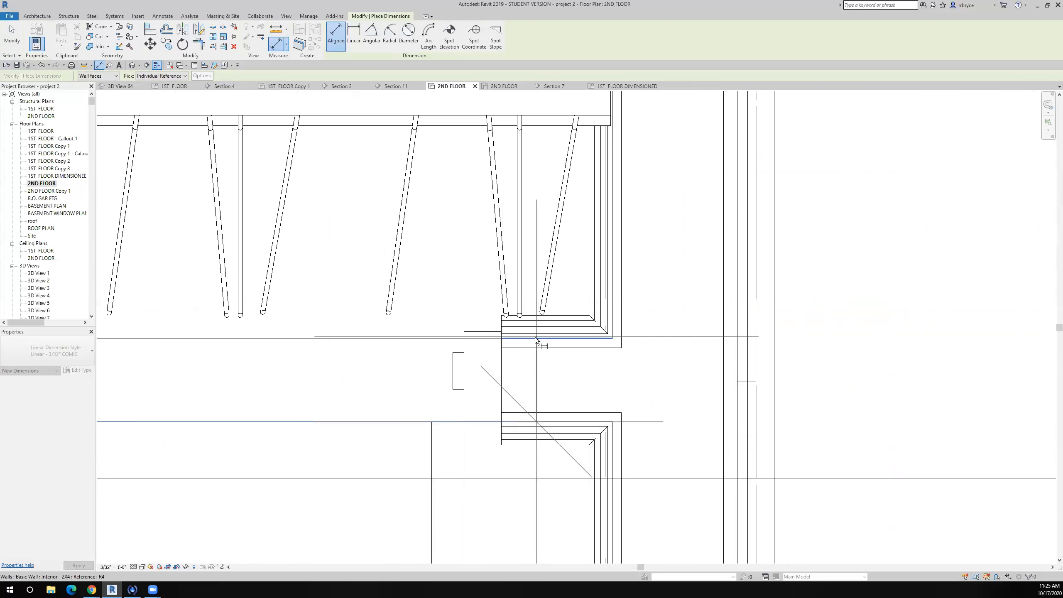
pyautogui.scroll(3, 537, 342)
pyautogui.scroll(-2, 507, 360)
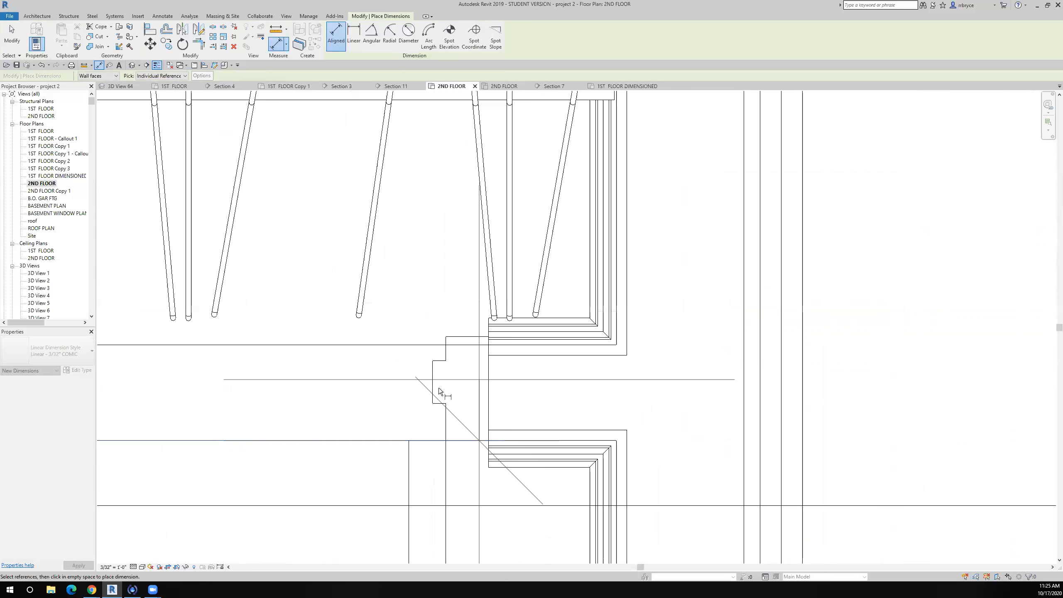
pyautogui.scroll(2, 479, 359)
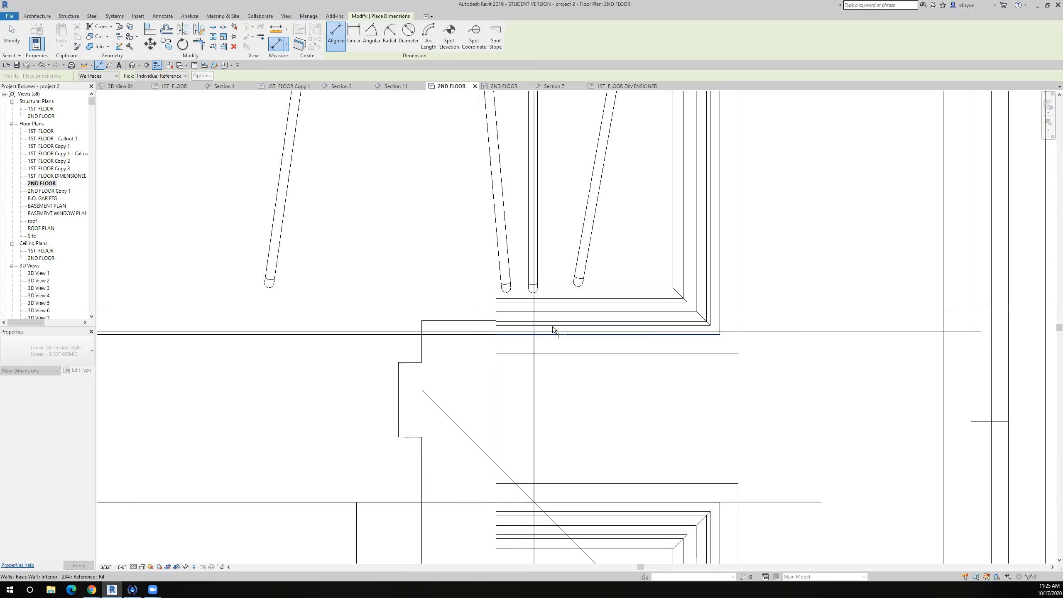
pyautogui.scroll(-3, 525, 362)
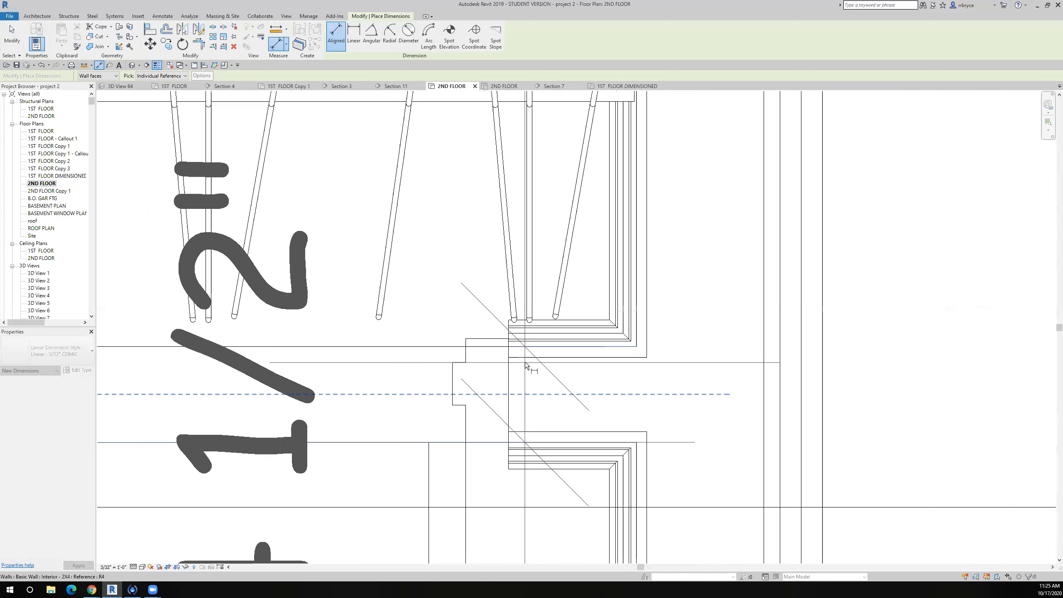
pyautogui.scroll(-2, 526, 367)
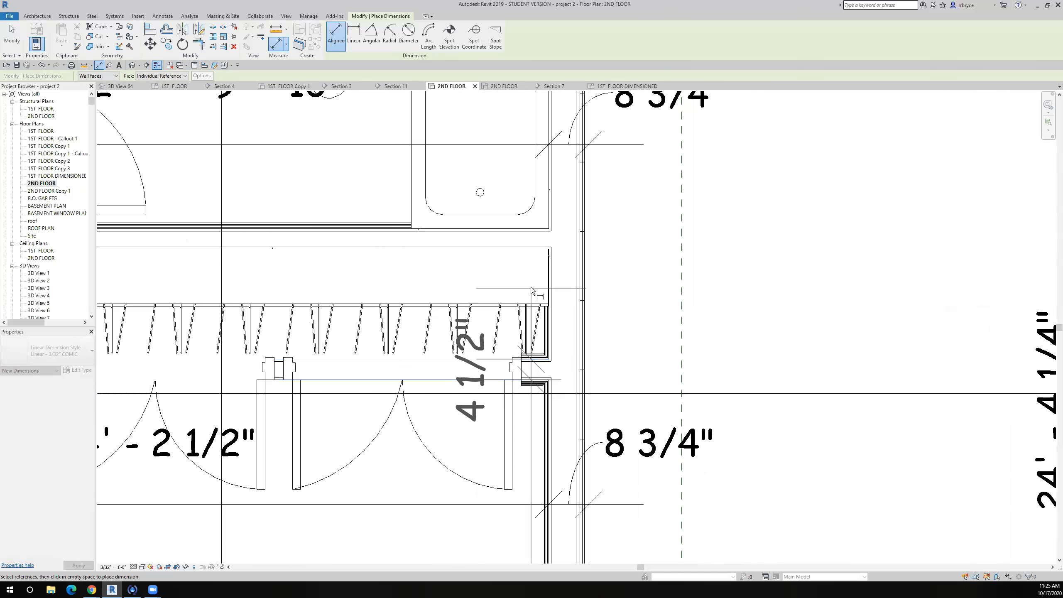
# Add both faces of the closet-bathroom wall and both faces of the bathroom-staircase wall to the vertical dimension string.
pyautogui.scroll(2, 543, 279)
pyautogui.scroll(2, 543, 279)
pyautogui.click(516, 420)
pyautogui.scroll(-5, 531, 369)
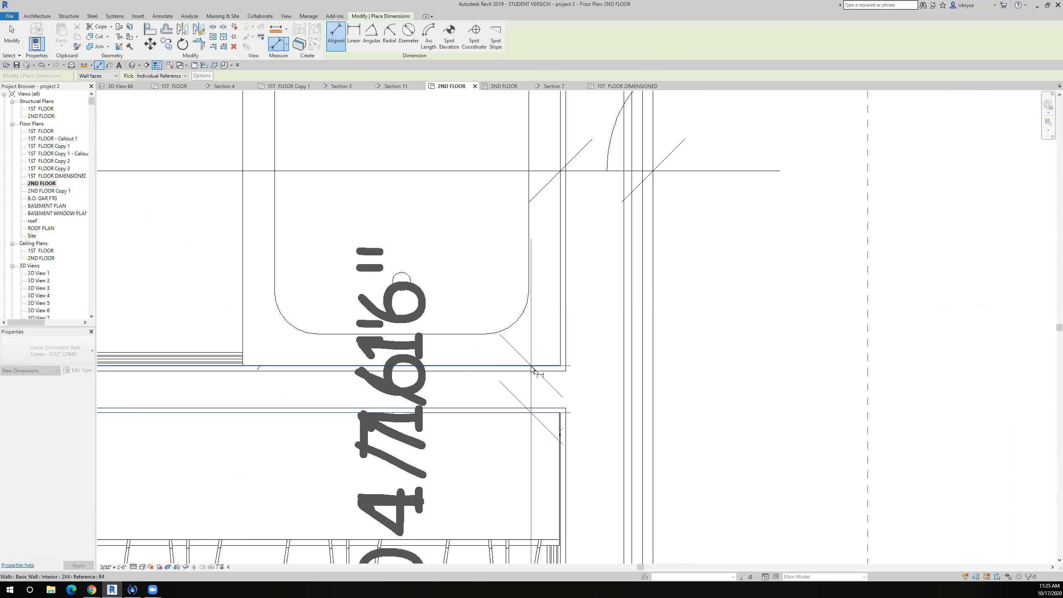
pyautogui.scroll(5, 533, 327)
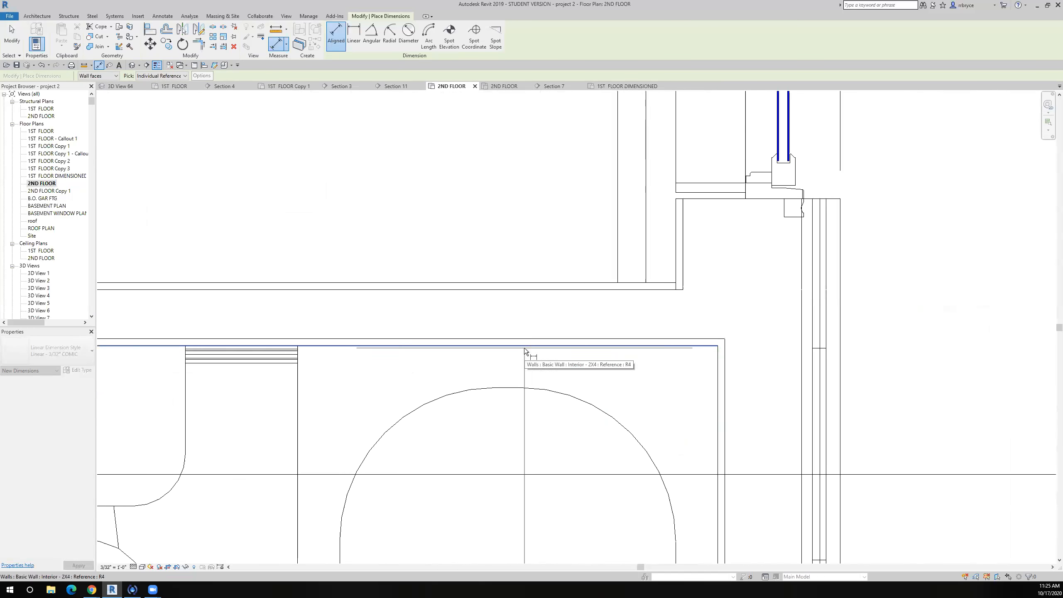
pyautogui.click(533, 284)
pyautogui.scroll(-5, 526, 299)
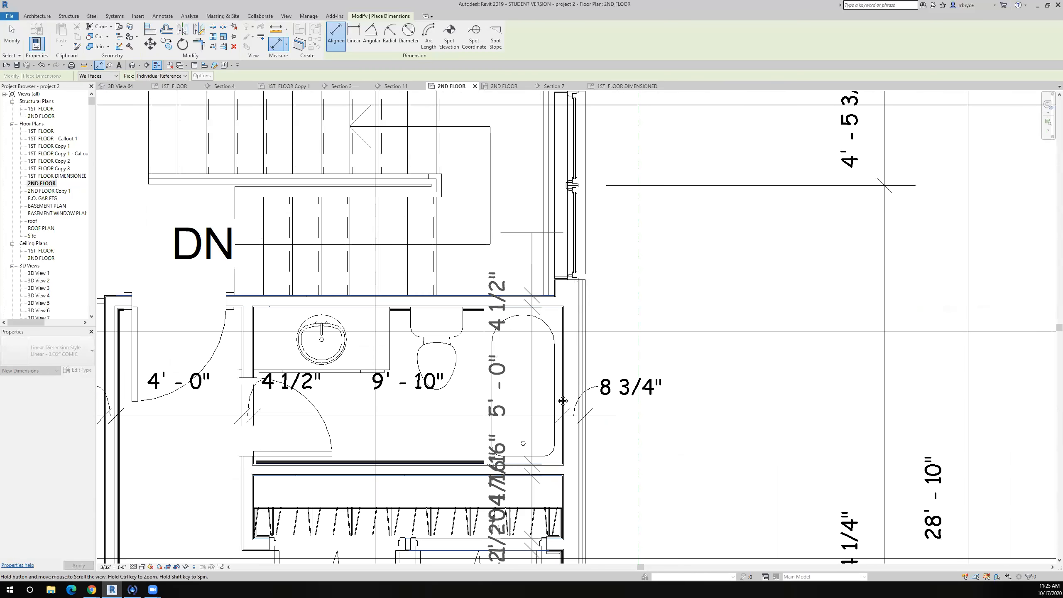
# Add both faces of the staircase's exterior wall and place the vertical dimension string along the inside of the side exterior wall.
pyautogui.moveTo(538, 233); pyautogui.dragTo(562, 400, button='middle')
pyautogui.scroll(4, 537, 217)
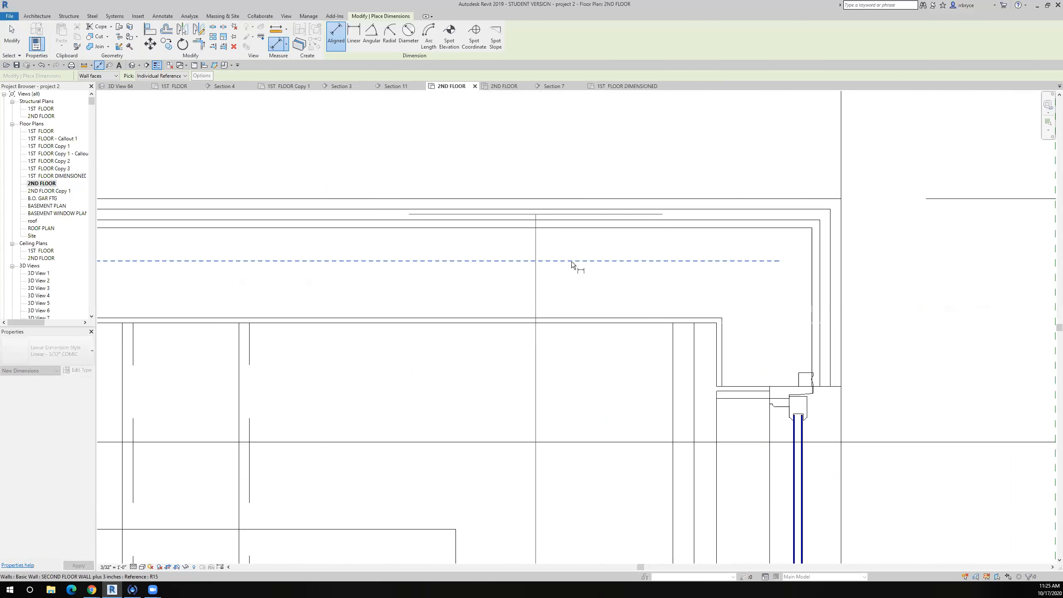
pyautogui.click(573, 324)
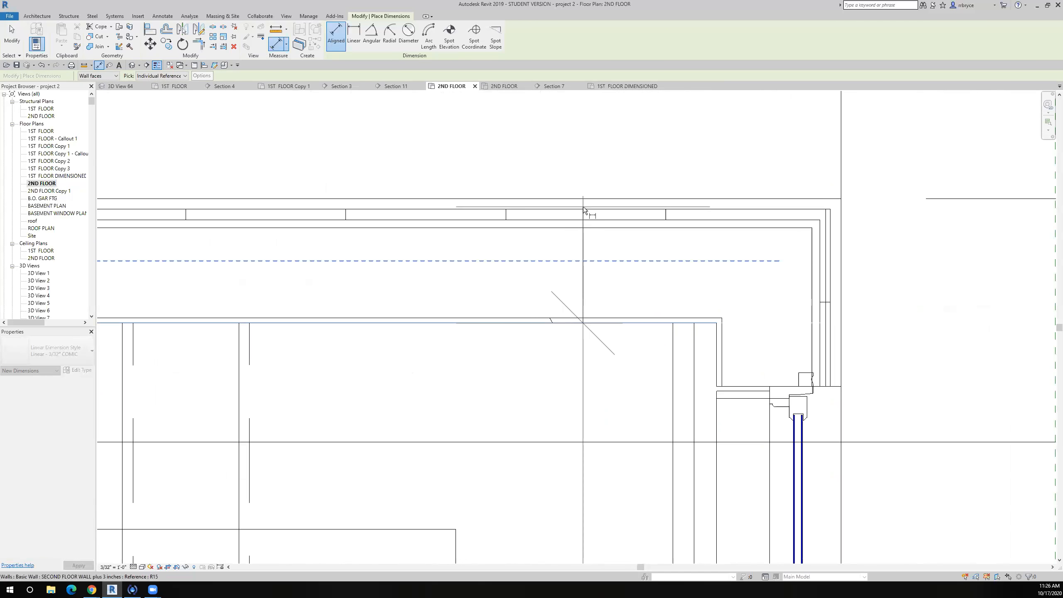
pyautogui.click(582, 201)
pyautogui.scroll(-6, 583, 201)
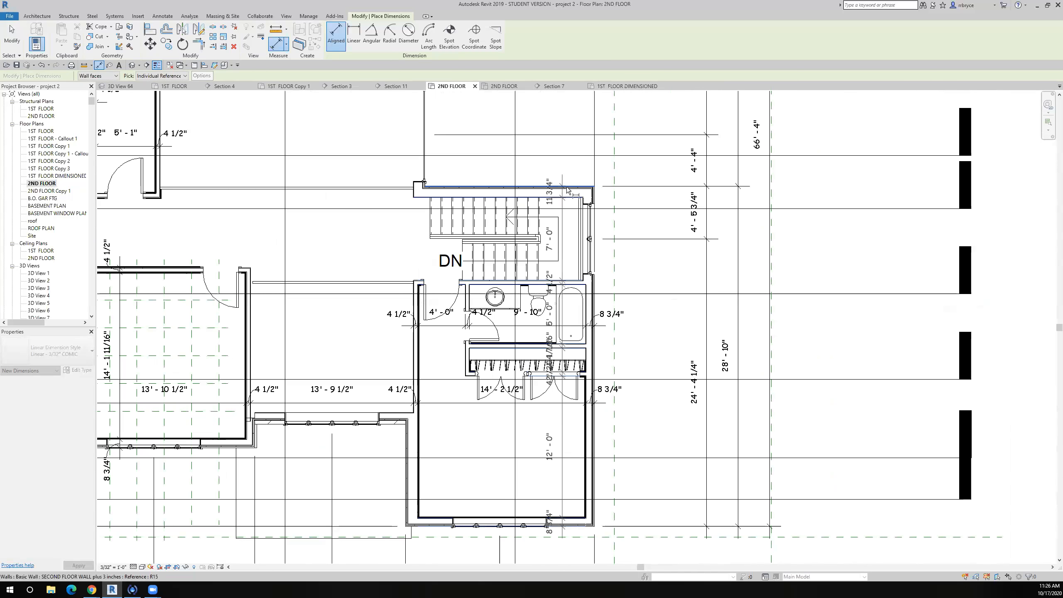
pyautogui.click(571, 155)
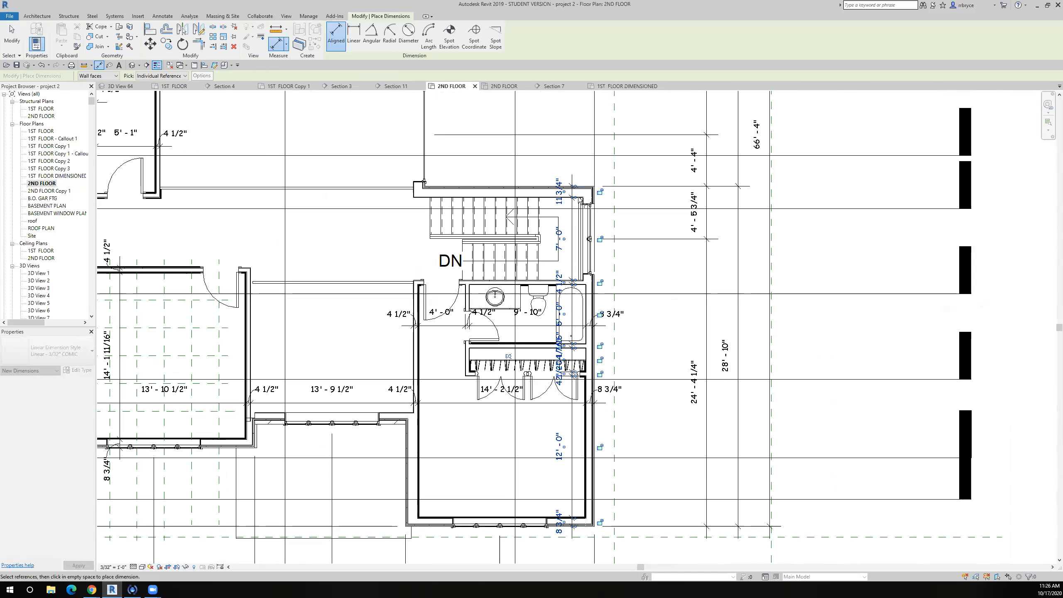
# Move the thickness text of the exterior window wall in the bedroom below the staircase outside the building.
pyautogui.scroll(3, 563, 367)
pyautogui.scroll(2, 564, 373)
pyautogui.moveTo(566, 557); pyautogui.dragTo(519, 77, button='middle')
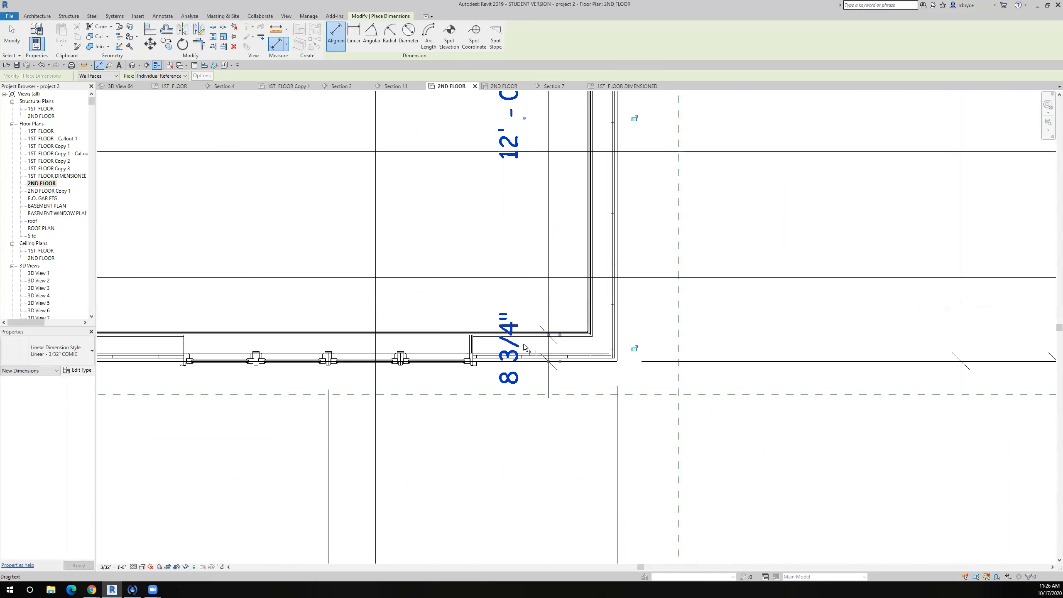
pyautogui.moveTo(530, 393); pyautogui.dragTo(521, 414)
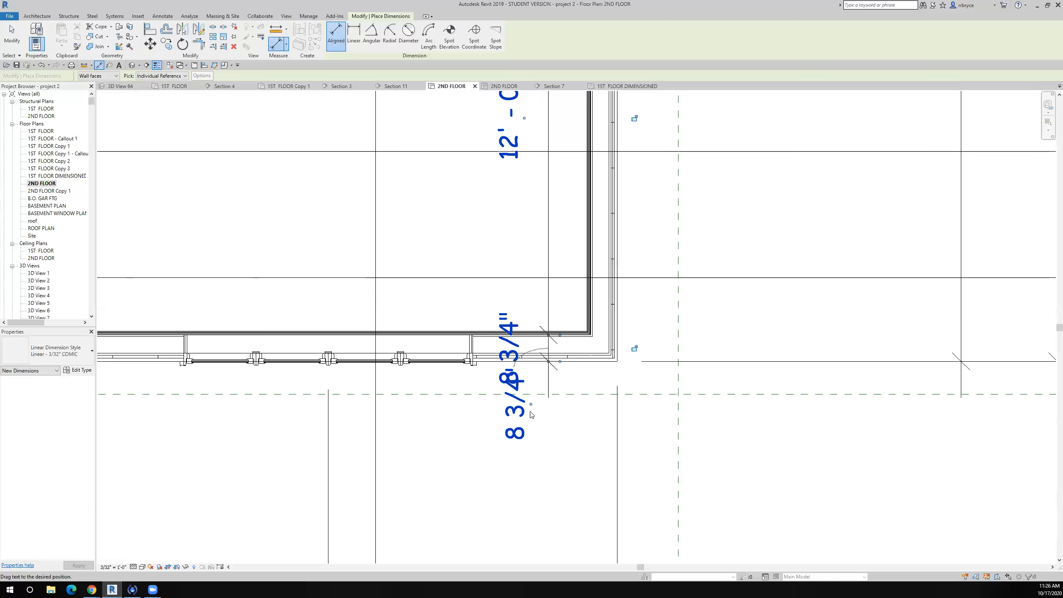
# Move the closet front wall's thickness text down into the bedroom and the closet-bathroom wall's thickness text up into the bathroom.
pyautogui.scroll(-3, 521, 414)
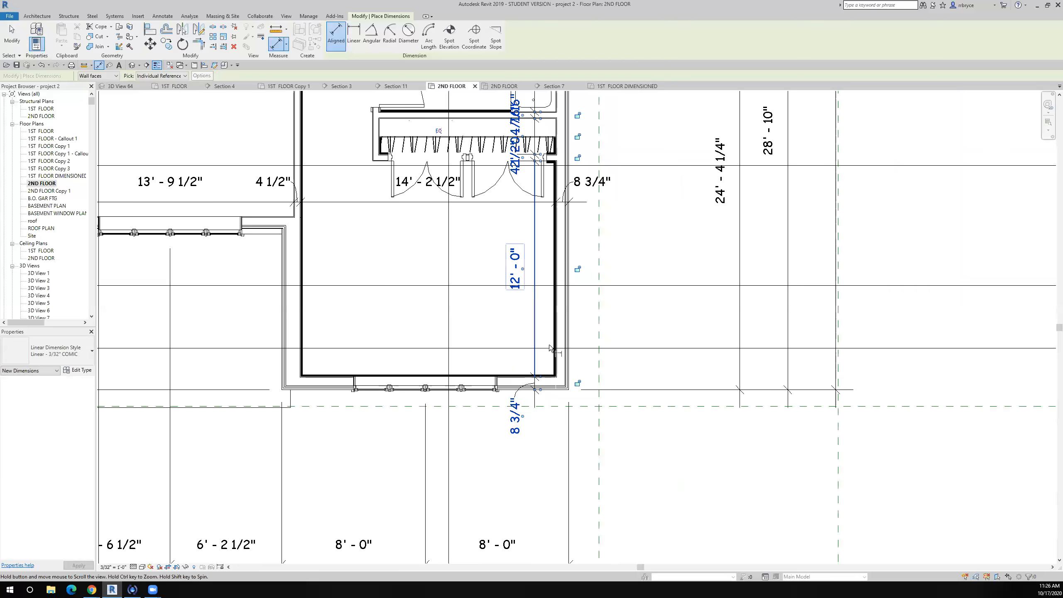
pyautogui.moveTo(562, 159); pyautogui.dragTo(550, 330, button='middle')
pyautogui.scroll(3, 550, 330)
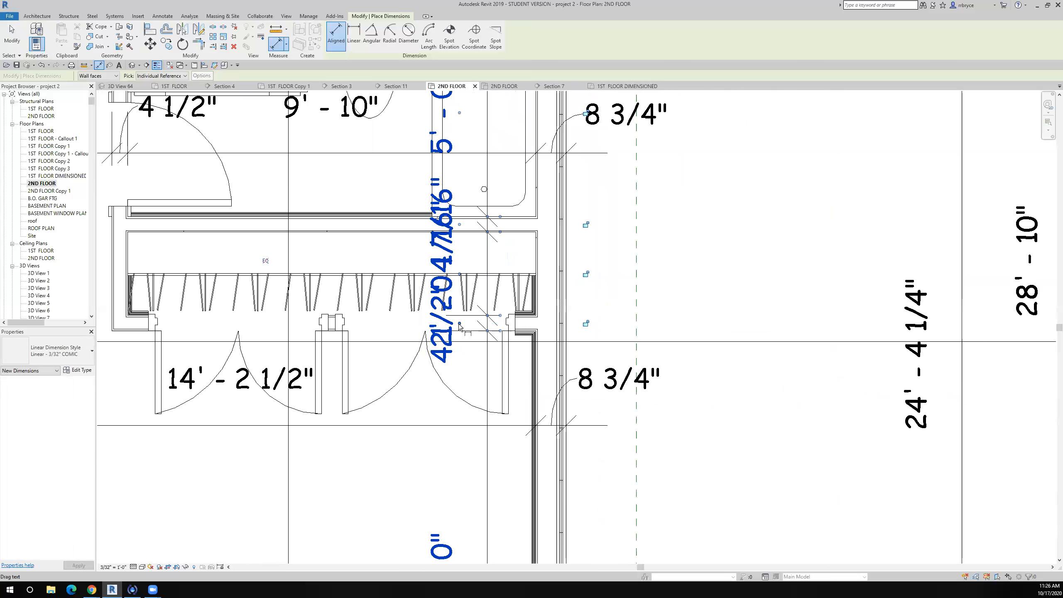
pyautogui.moveTo(463, 340); pyautogui.dragTo(463, 412)
pyautogui.moveTo(487, 321); pyautogui.dragTo(500, 365, button='middle')
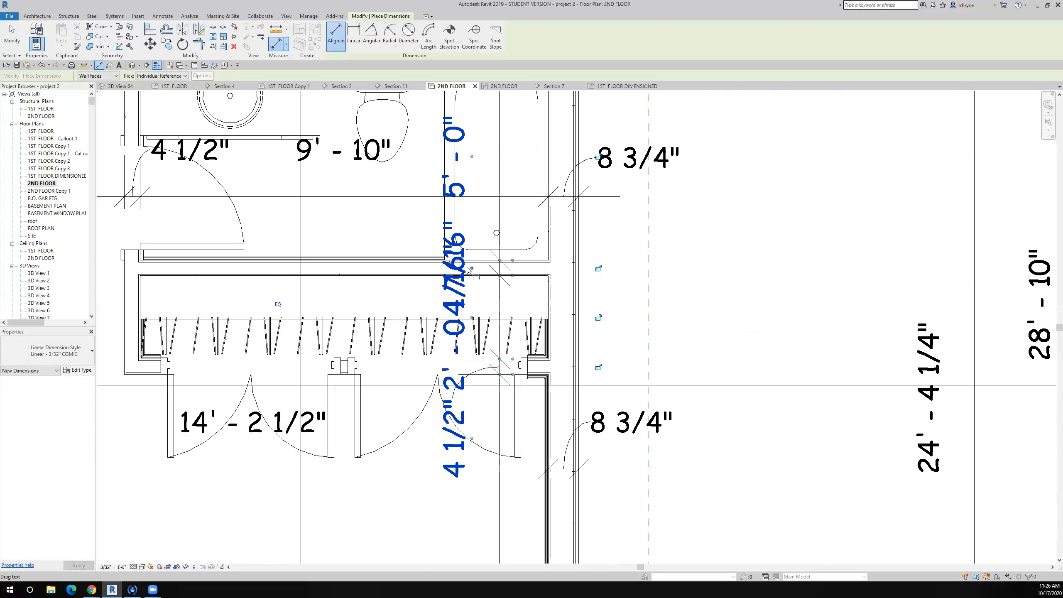
pyautogui.moveTo(473, 266); pyautogui.dragTo(427, 208)
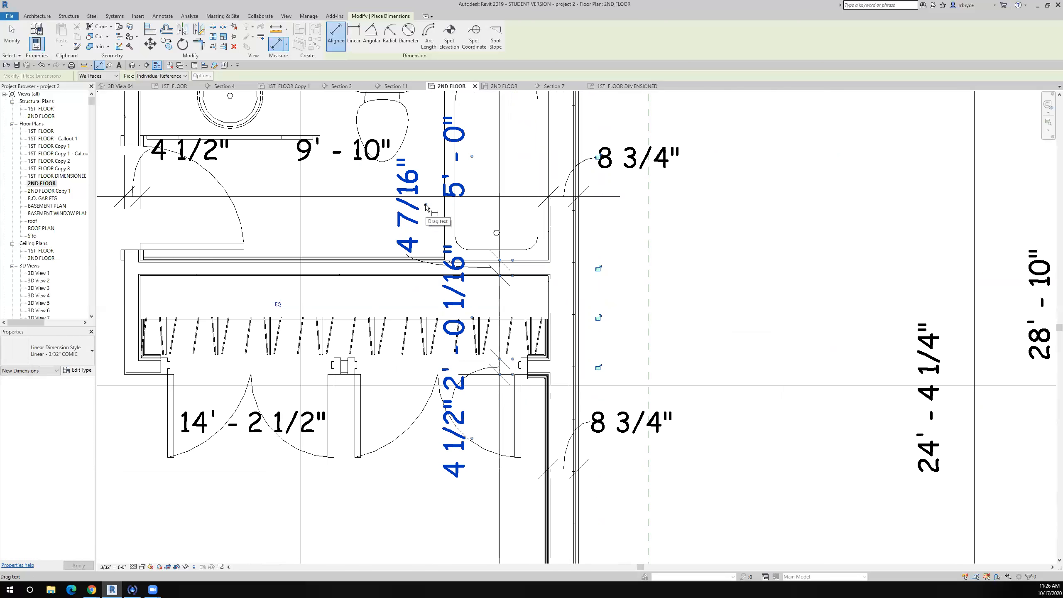
# Move the thickness text of the wall between the bathroom and the staircase up into the stair area.
pyautogui.scroll(3, 426, 207)
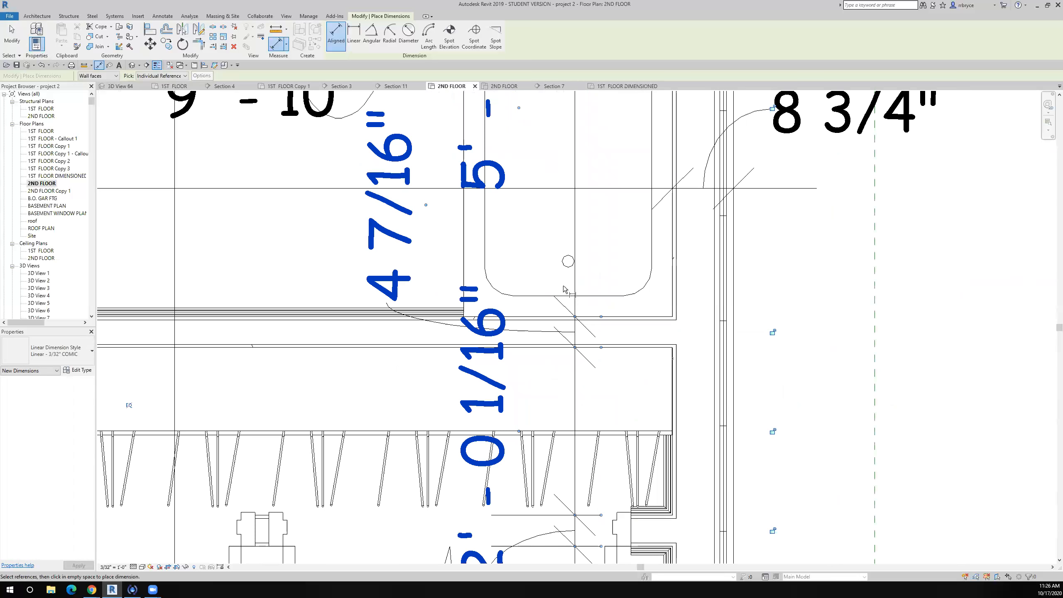
pyautogui.scroll(2, 572, 336)
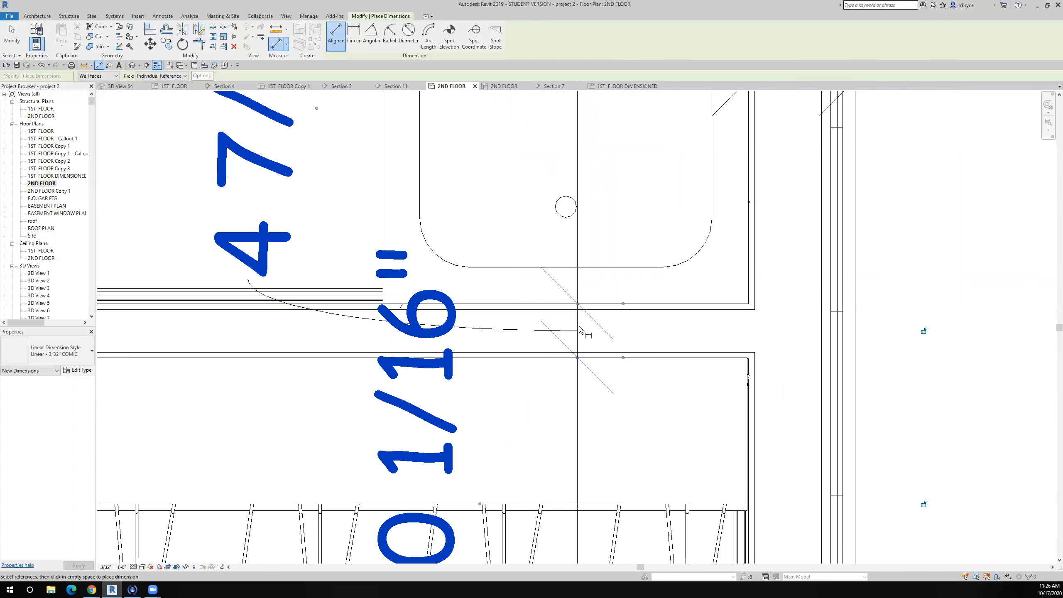
pyautogui.scroll(-5, 579, 354)
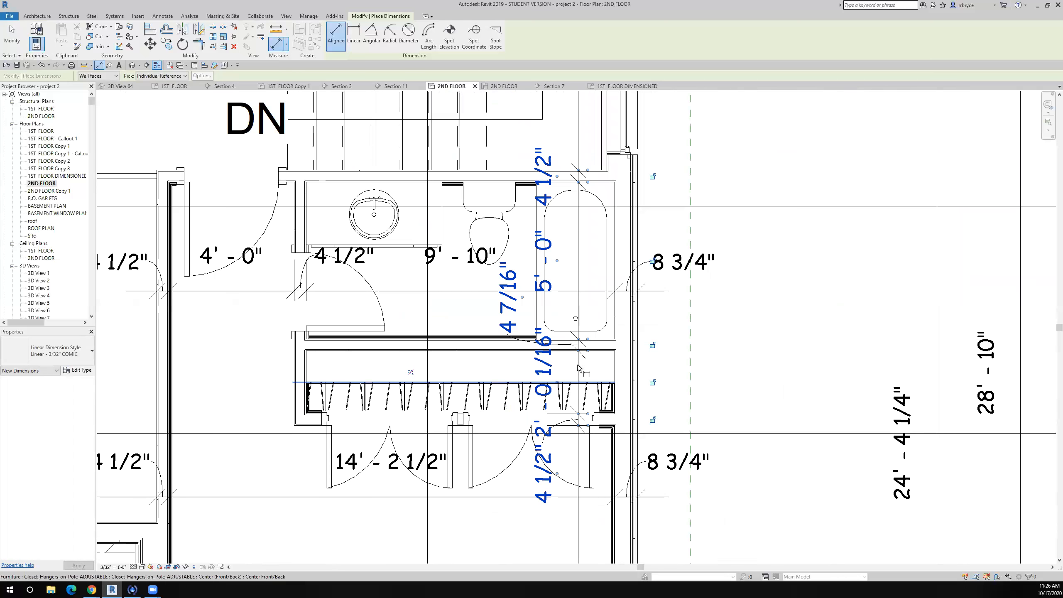
pyautogui.scroll(7, 578, 367)
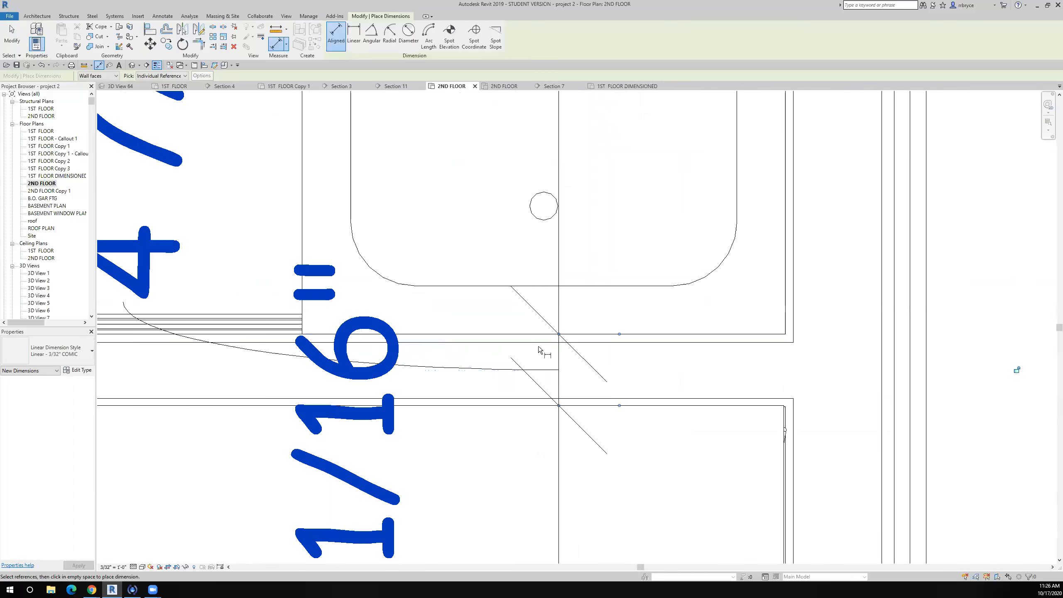
pyautogui.scroll(-6, 540, 350)
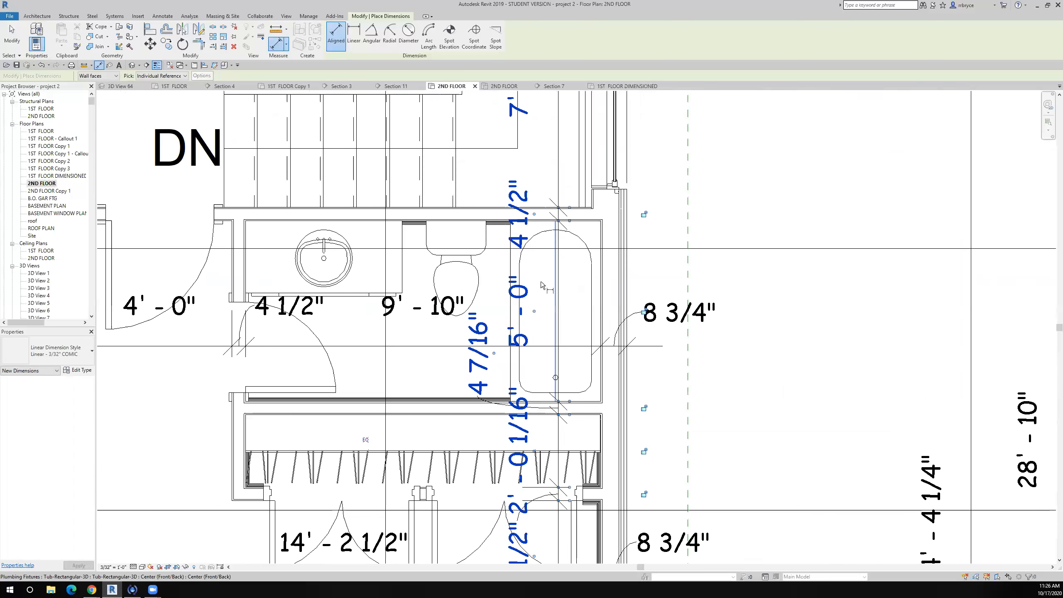
pyautogui.moveTo(559, 387); pyautogui.dragTo(571, 495, button='middle')
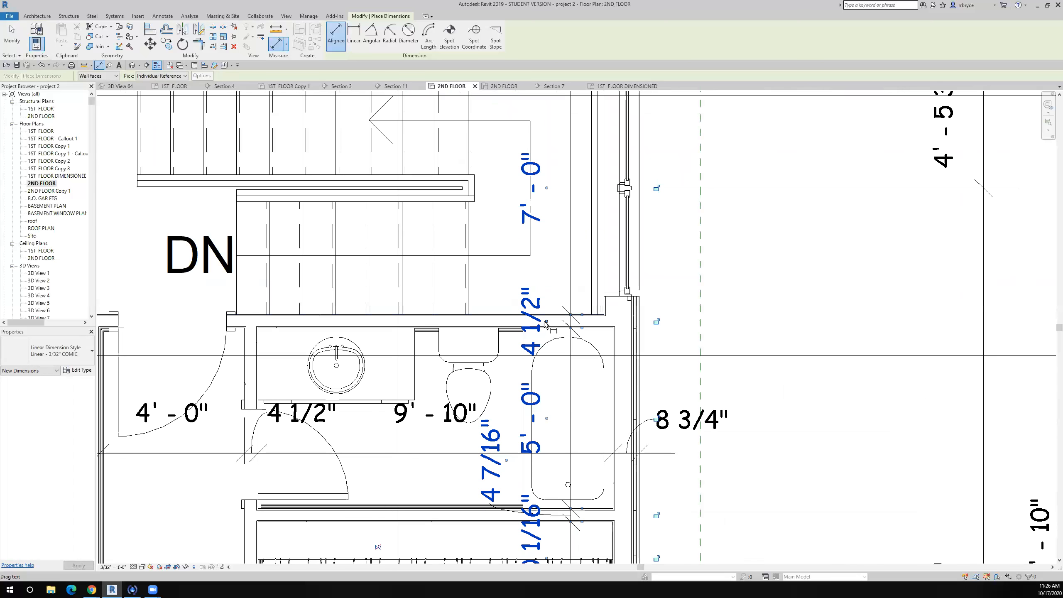
pyautogui.moveTo(552, 293); pyautogui.dragTo(546, 283)
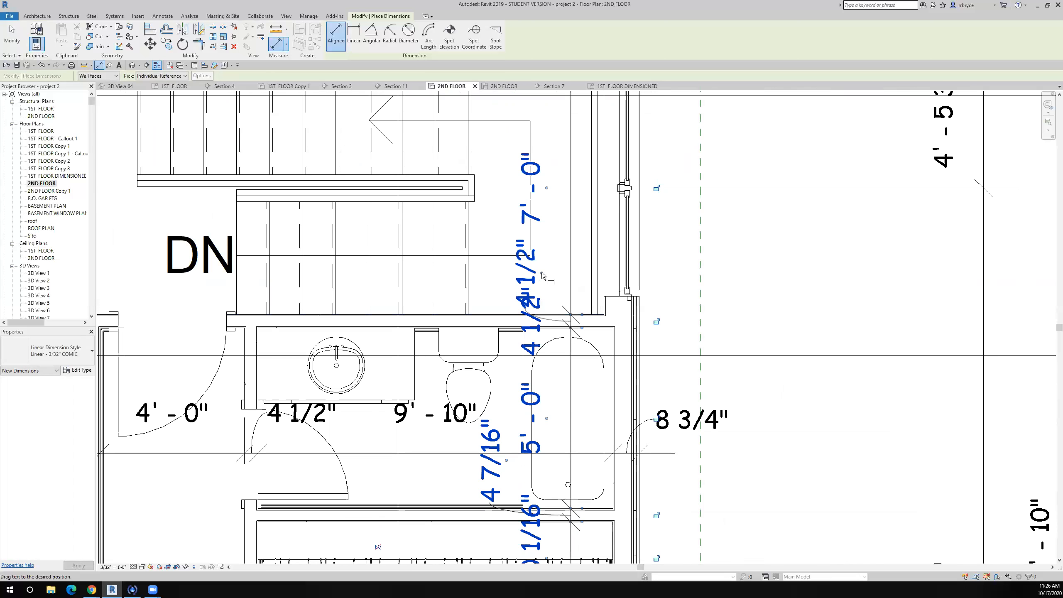
# Examine the vertical dimension string's wall references from the staircase's exterior wall down through the bathroom to the closet.
pyautogui.scroll(-4, 543, 276)
pyautogui.scroll(1, 551, 228)
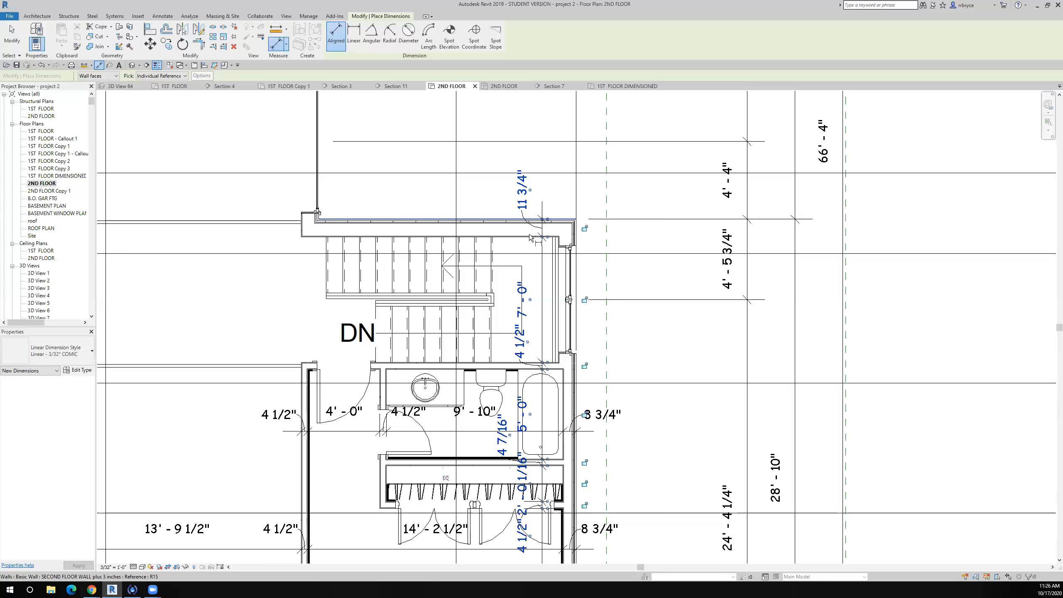
pyautogui.scroll(-3, 530, 226)
pyautogui.scroll(6, 532, 354)
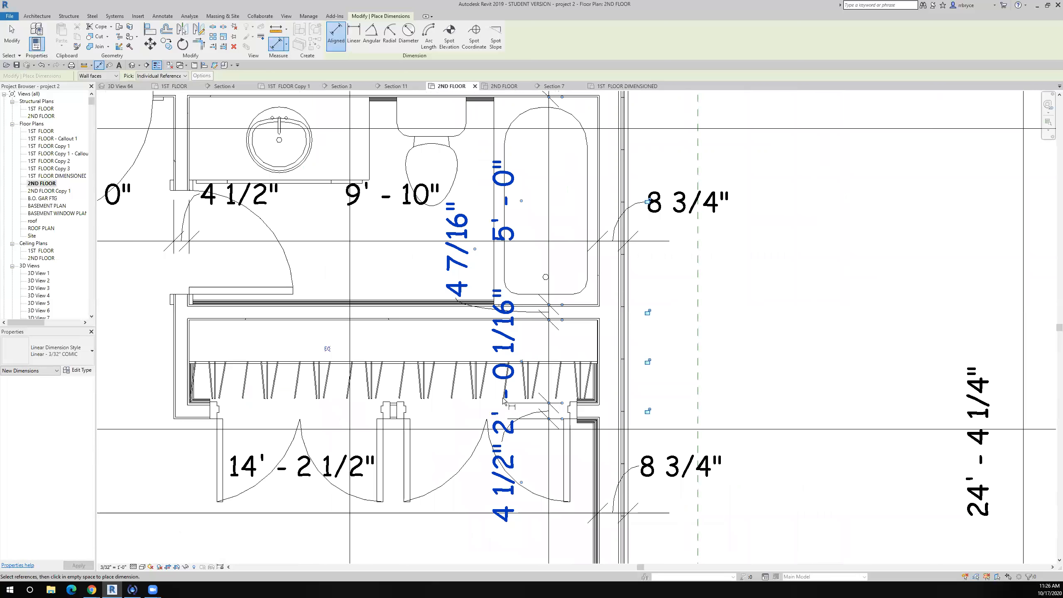
pyautogui.scroll(3, 469, 285)
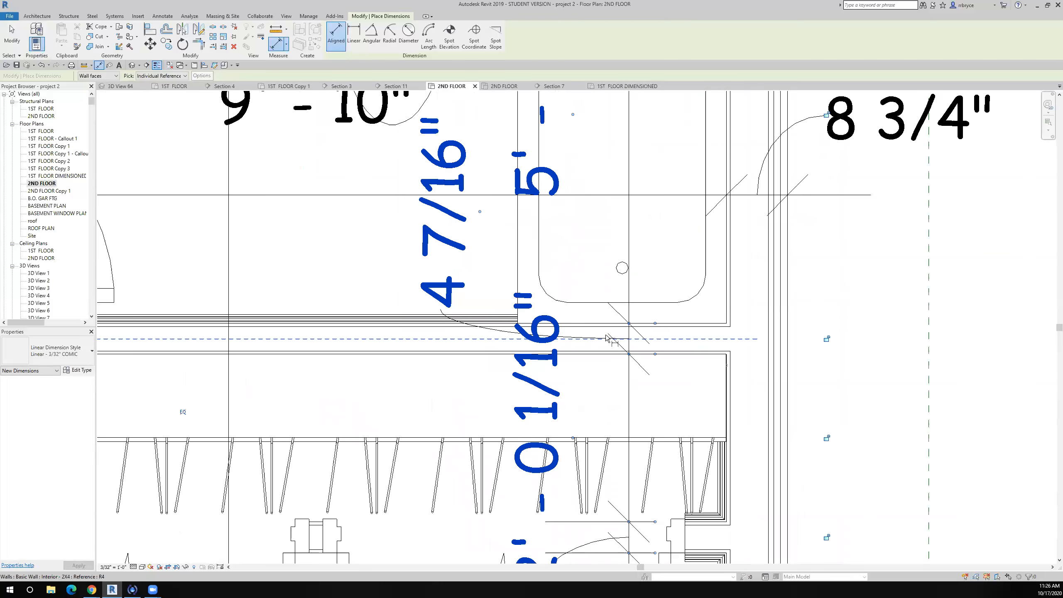
pyautogui.scroll(3, 620, 348)
pyautogui.scroll(3, 612, 363)
pyautogui.scroll(-5, 612, 364)
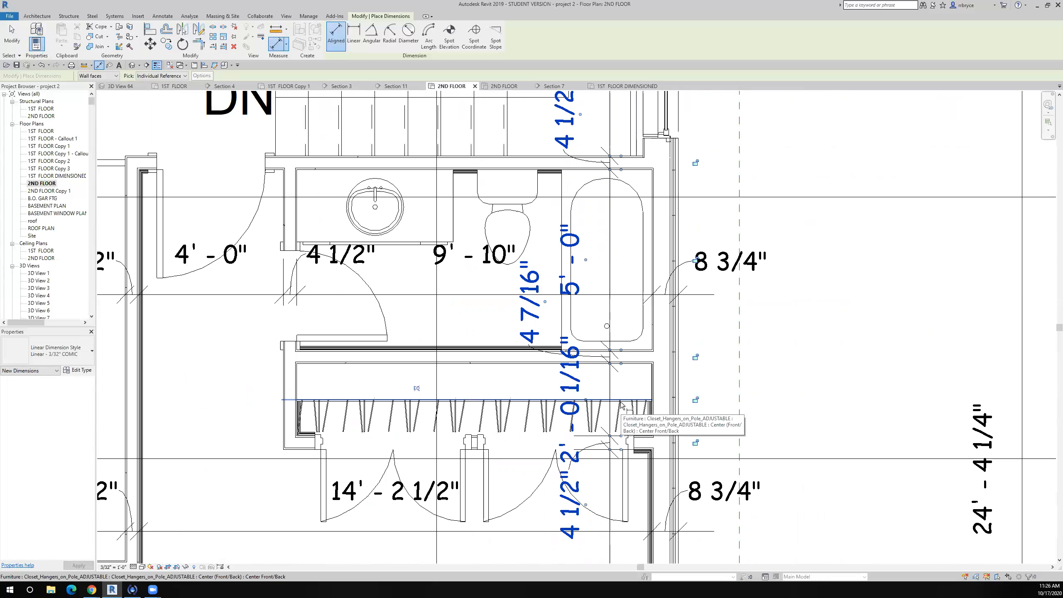
pyautogui.scroll(1, 625, 388)
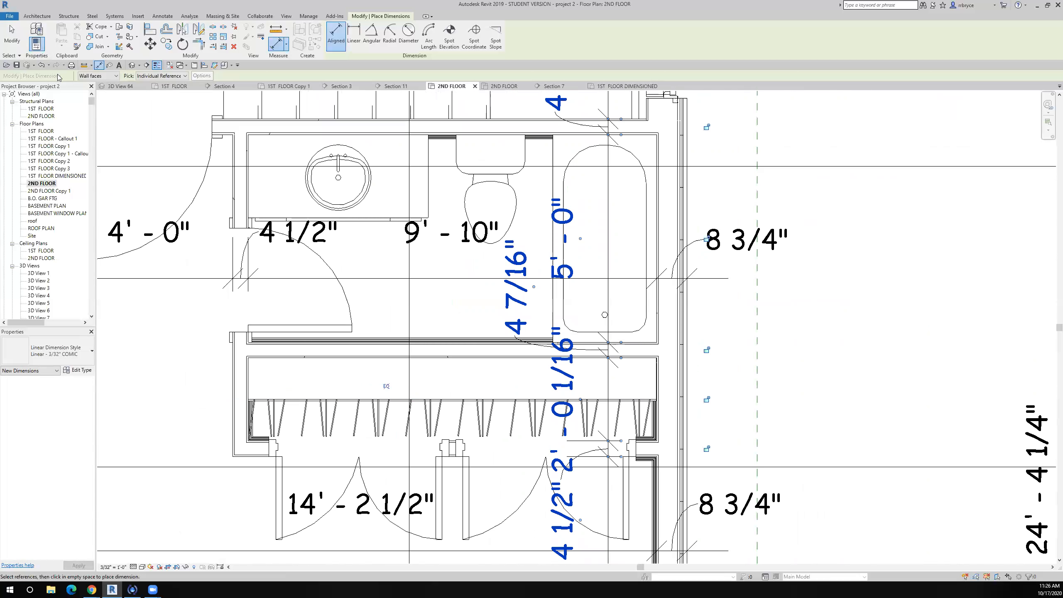
# Save the project and hide the furniture category in the second-floor view, based on the closet hangers.
pyautogui.click(16, 65)
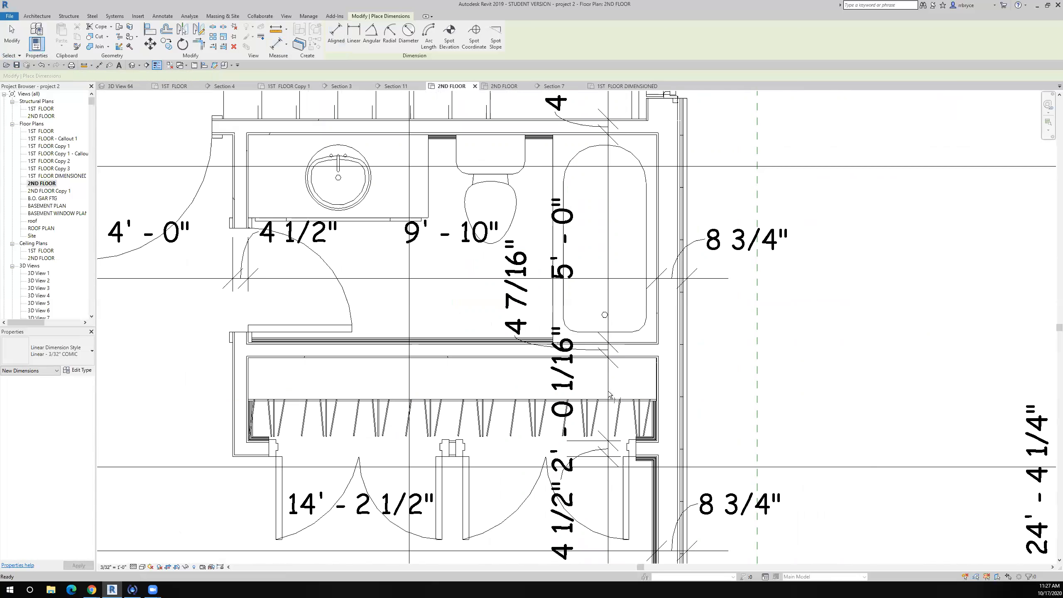
pyautogui.press('d')
pyautogui.press('i')
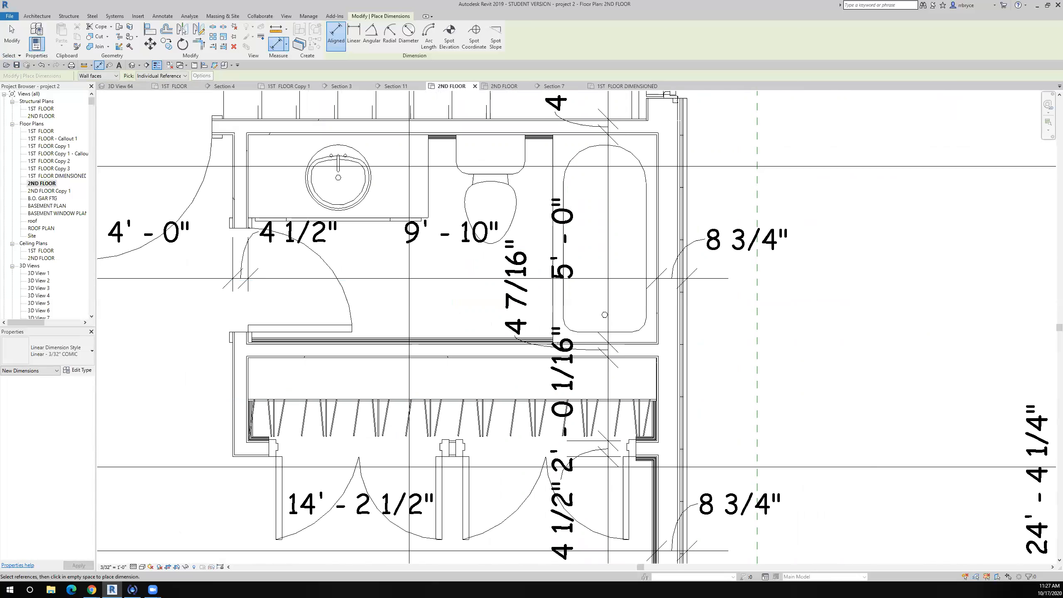
pyautogui.click(13, 34)
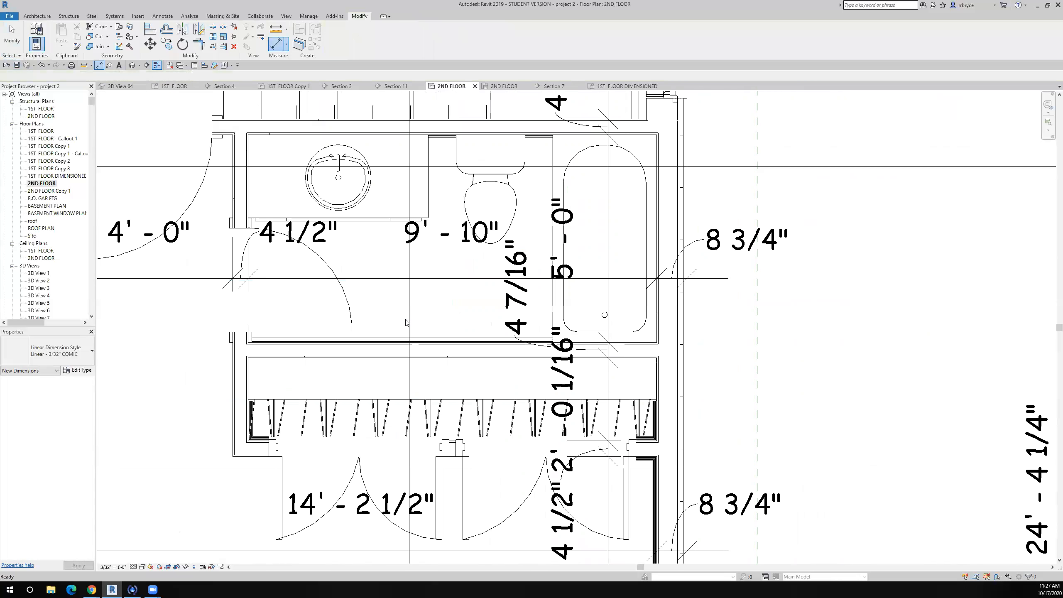
pyautogui.rightClick(635, 377)
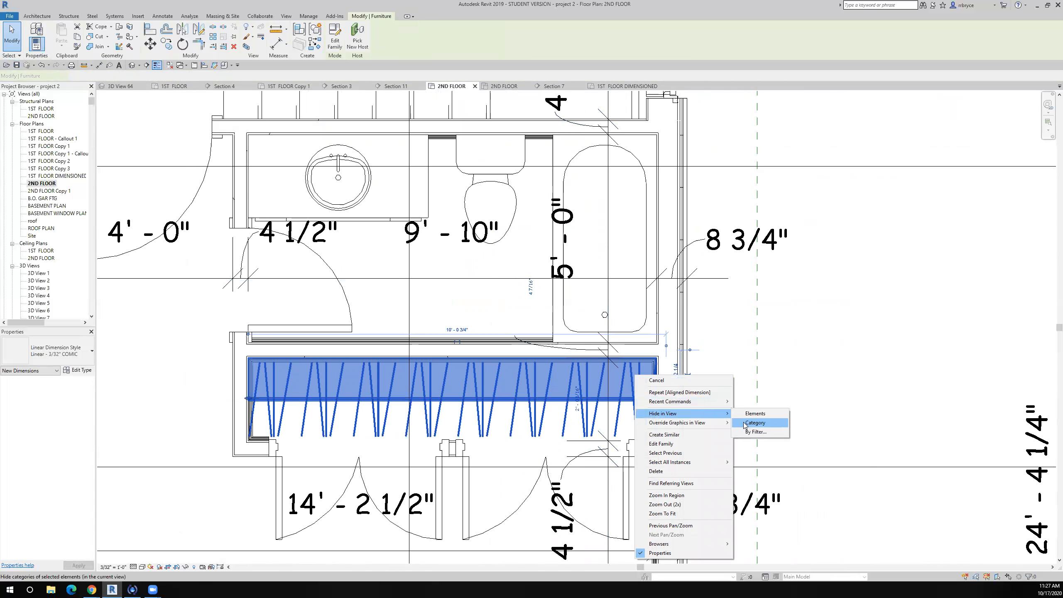
pyautogui.click(750, 421)
# Try to add the missing closet-bathroom wall face to the vertical dimension string's witness lines.
pyautogui.scroll(4, 609, 369)
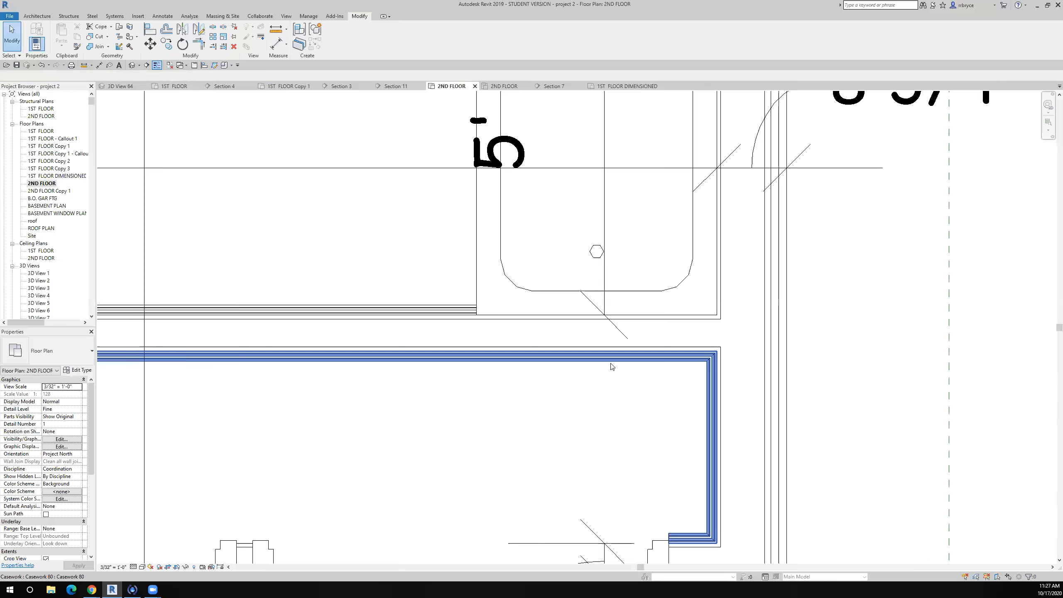
pyautogui.scroll(-4, 609, 371)
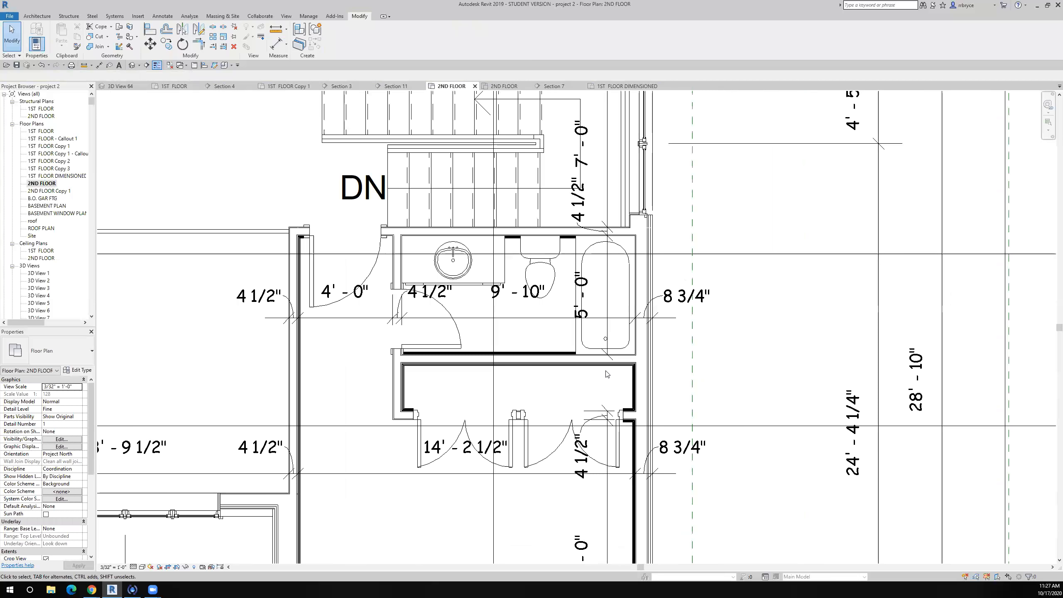
pyautogui.click(609, 435)
pyautogui.press('Escape')
pyautogui.scroll(4, 569, 363)
pyautogui.moveTo(643, 427); pyautogui.dragTo(24, 352, button='middle')
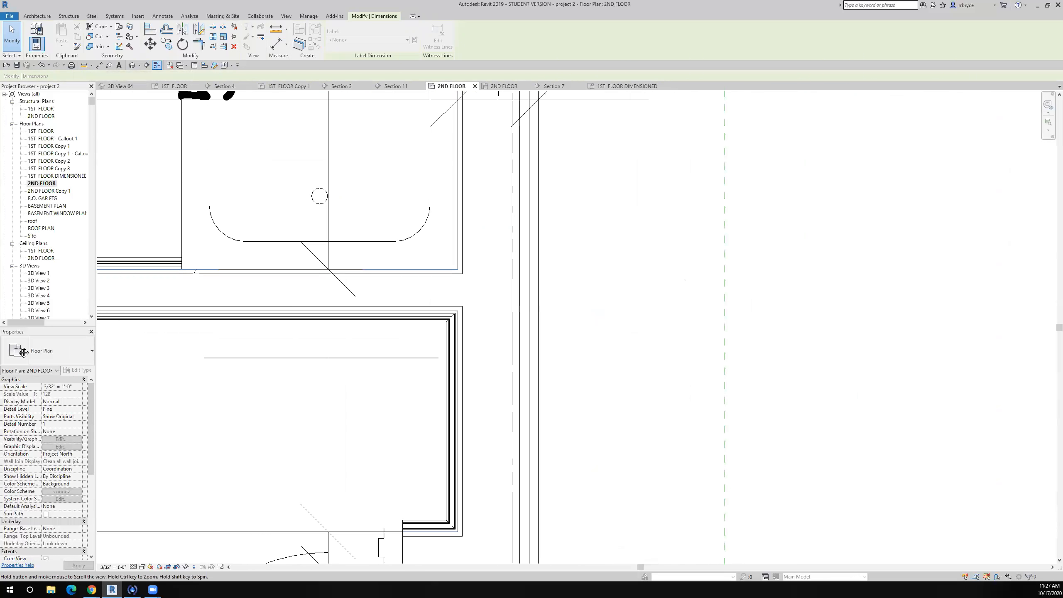
pyautogui.moveTo(134, 296); pyautogui.dragTo(395, 333, button='middle')
pyautogui.scroll(3, 397, 331)
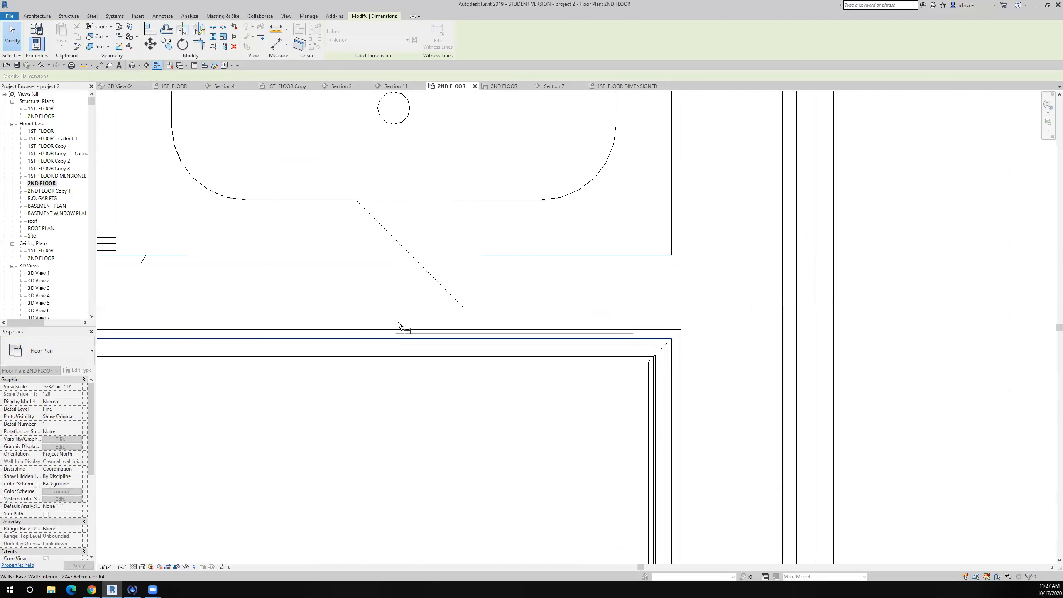
pyautogui.scroll(-3, 398, 339)
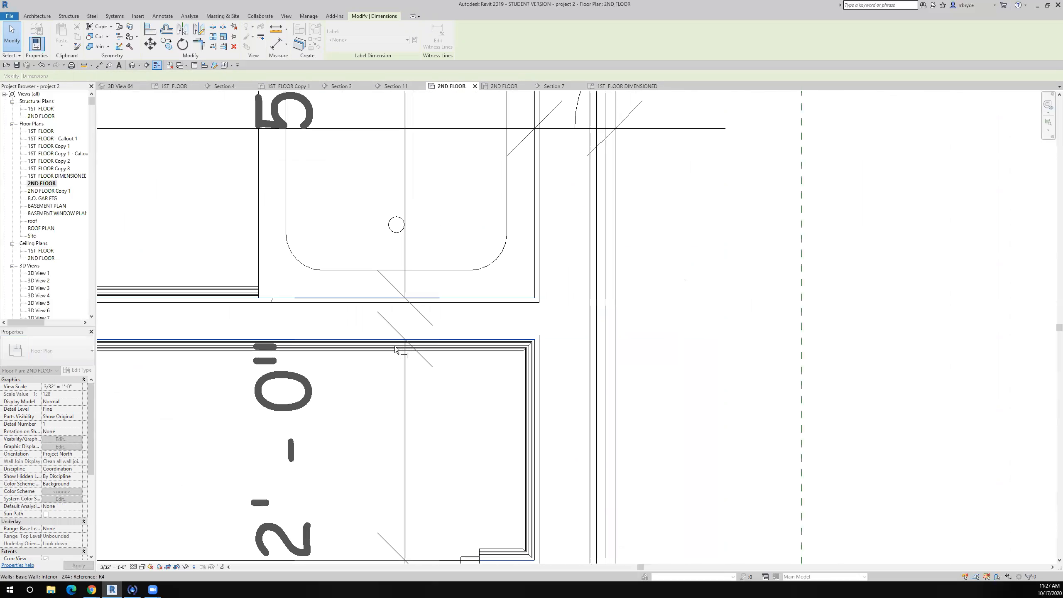
pyautogui.scroll(-3, 393, 356)
pyautogui.scroll(4, 400, 345)
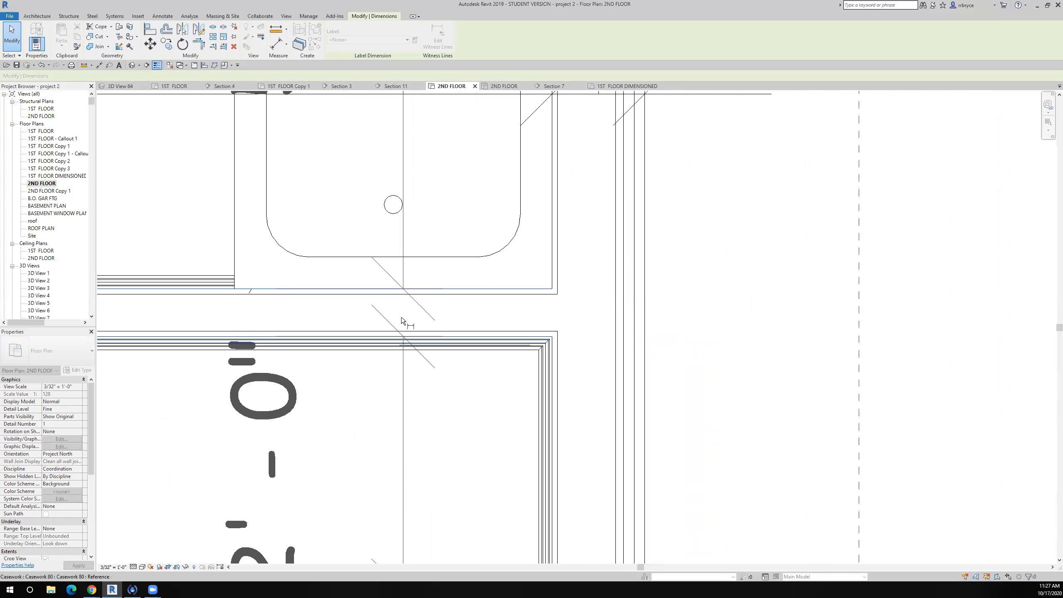
pyautogui.scroll(1, 402, 310)
pyautogui.scroll(2, 448, 263)
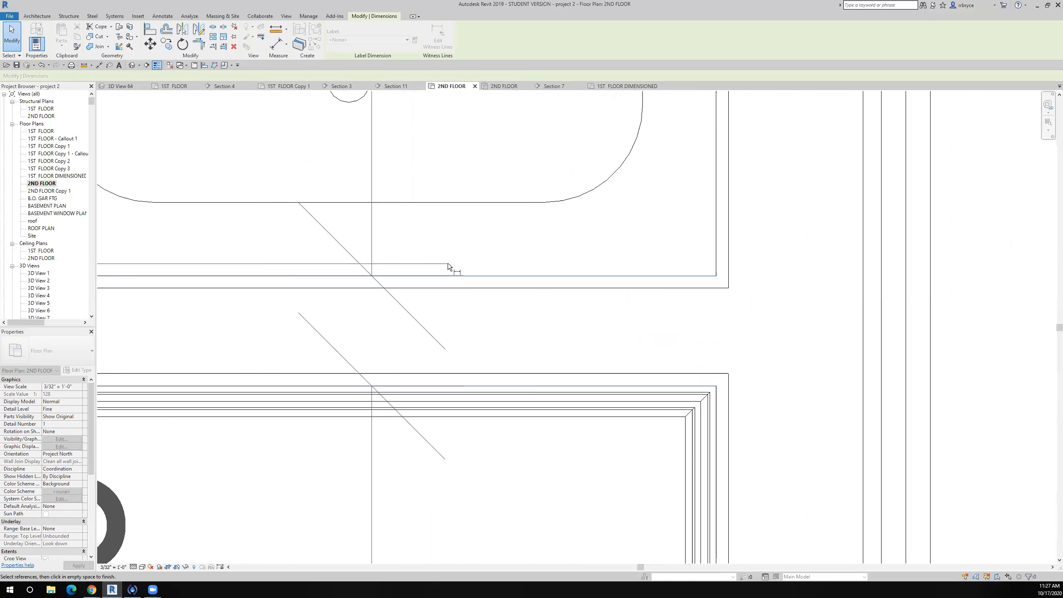
pyautogui.scroll(1, 478, 297)
pyautogui.scroll(-5, 465, 314)
pyautogui.scroll(-2, 442, 352)
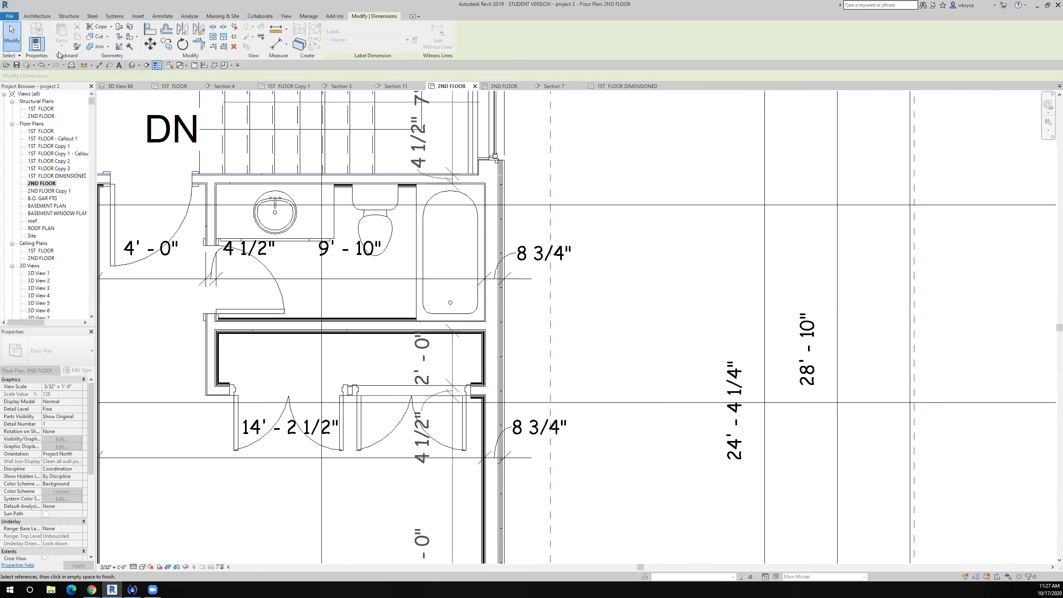
pyautogui.click(7, 45)
# Edit the vertical dimension string's witness lines to include the closet-side face of the wall between the bathroom and the closet.
pyautogui.scroll(6, 477, 372)
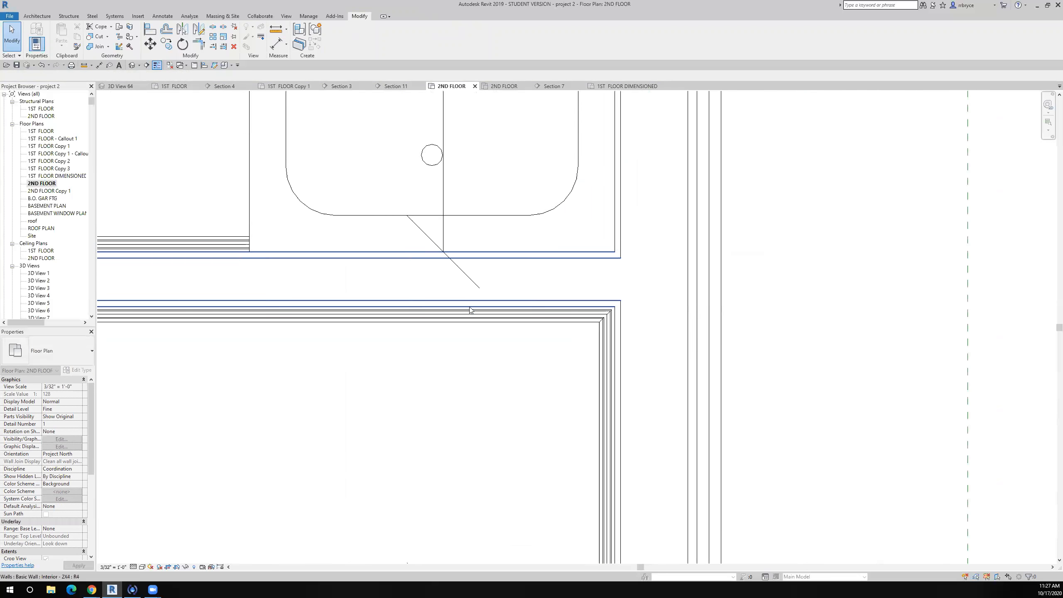
pyautogui.scroll(-3, 477, 373)
pyautogui.scroll(-3, 479, 374)
pyautogui.click(468, 445)
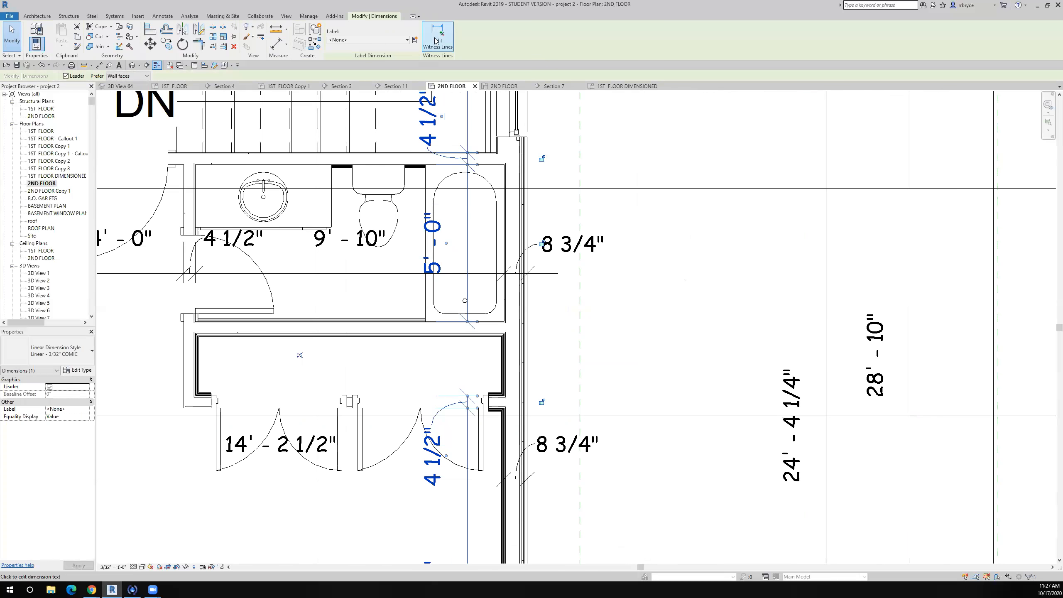
pyautogui.click(438, 37)
pyautogui.scroll(5, 477, 337)
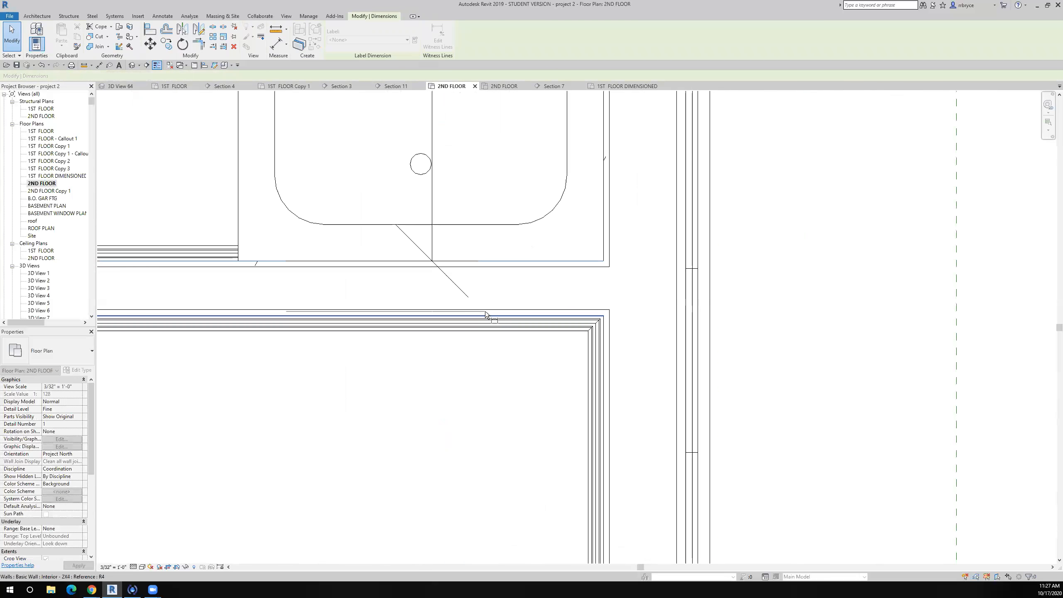
pyautogui.scroll(2, 489, 305)
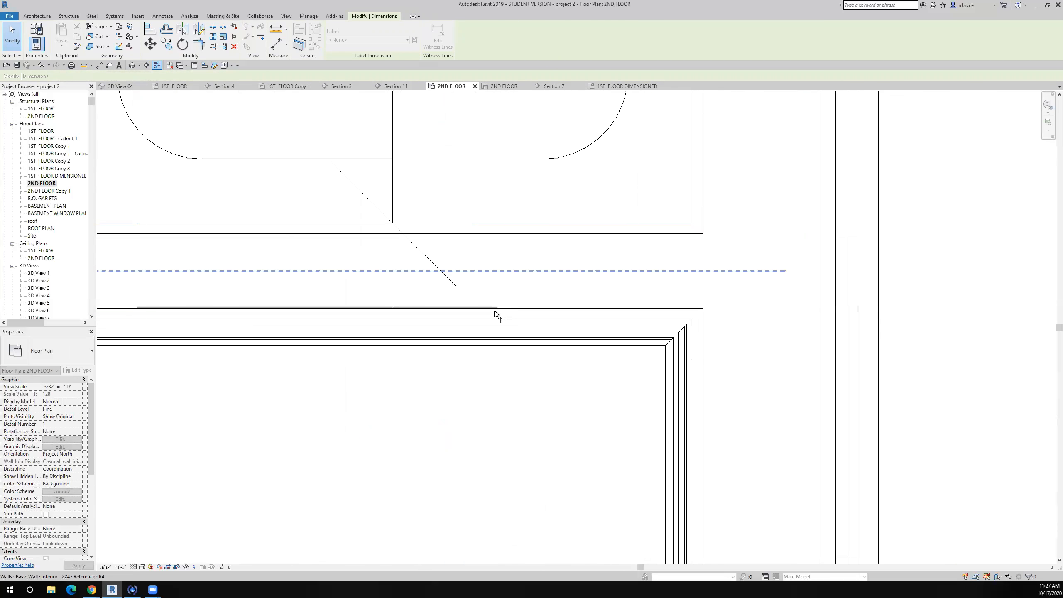
pyautogui.press('Tab')
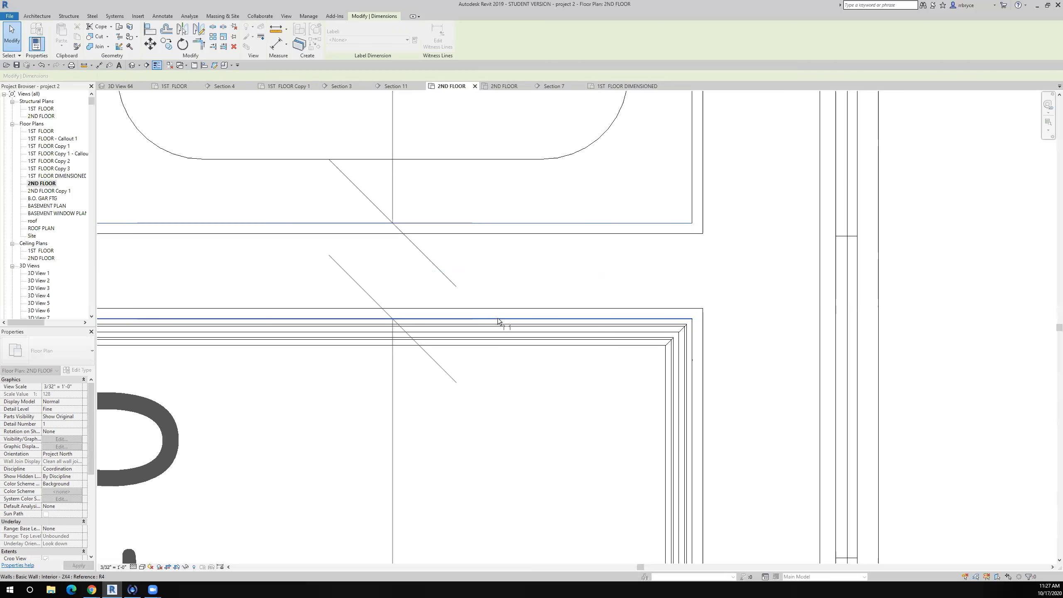
pyautogui.scroll(-6, 498, 321)
pyautogui.click(607, 293)
pyautogui.scroll(-2, 595, 362)
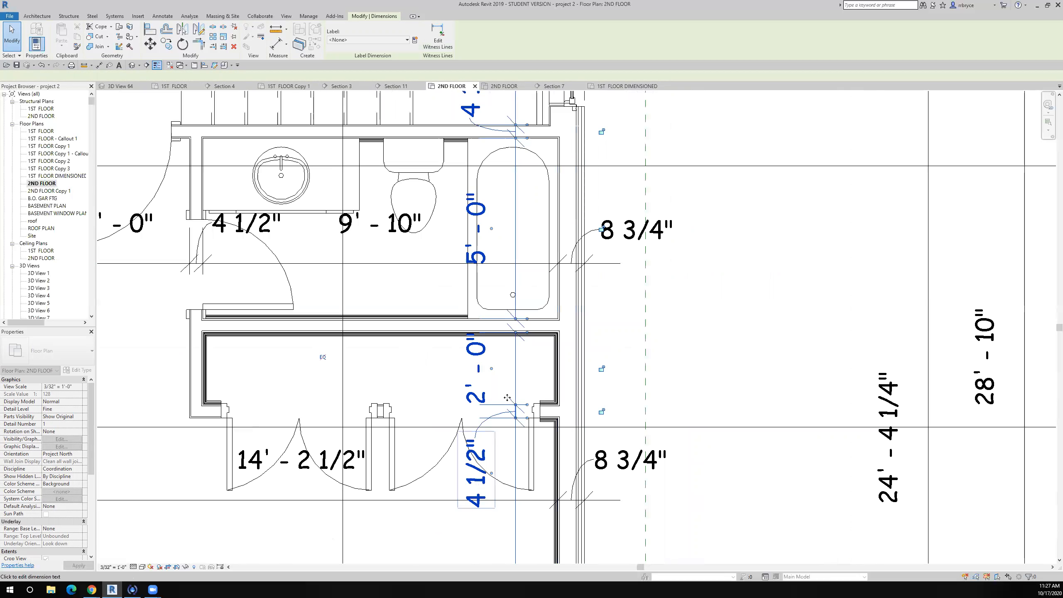
# Try another witness-line edit of the vertical string at the closet-bathroom wall and undo it.
pyautogui.scroll(3, 515, 307)
pyautogui.scroll(2, 515, 307)
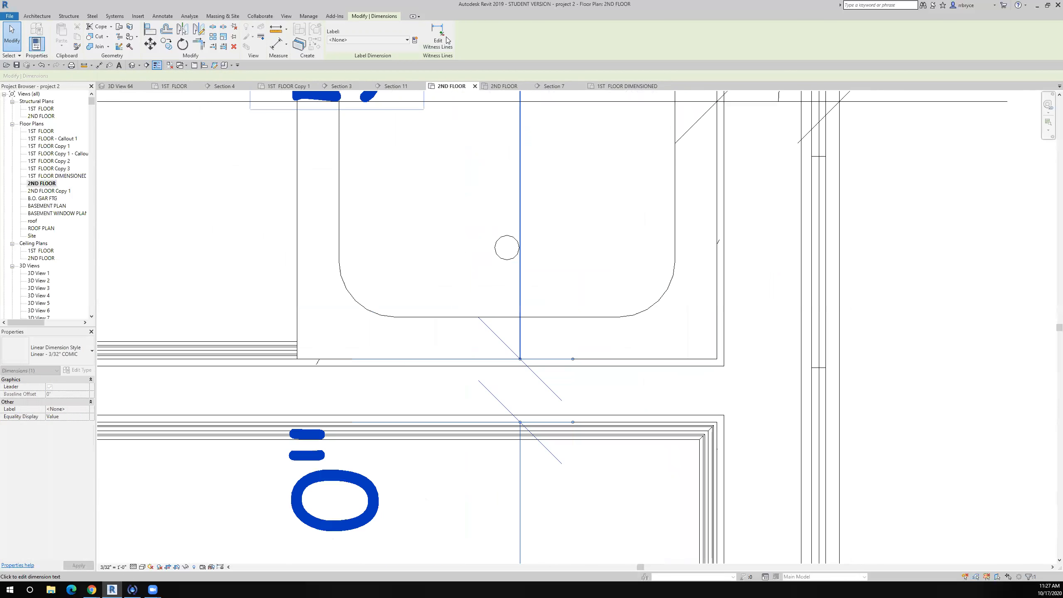
pyautogui.press('Delete')
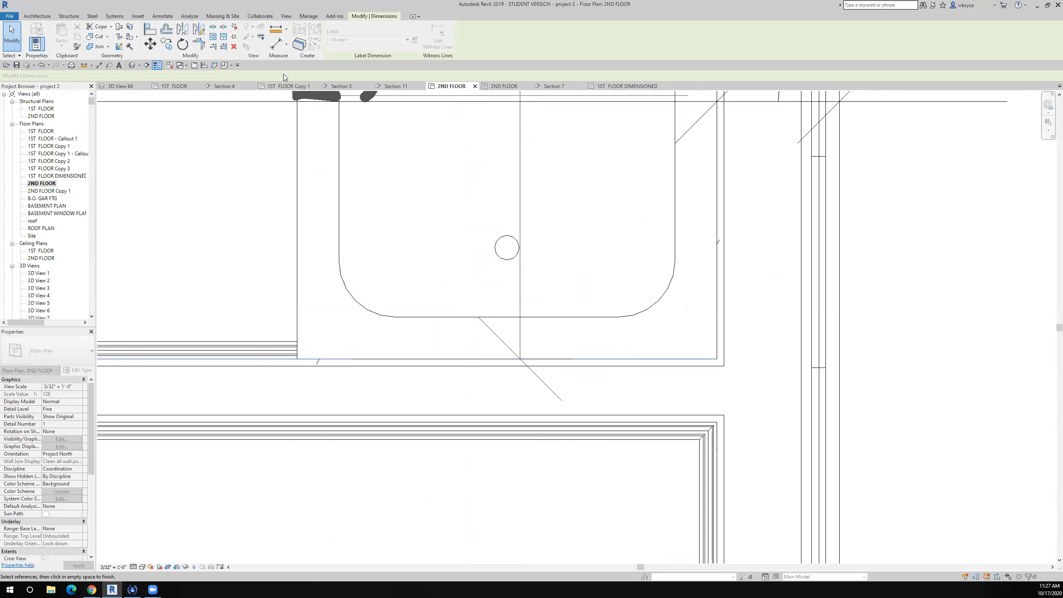
pyautogui.click(42, 66)
# Place a separate aligned dimension across the closet-bathroom wall's thickness, in line with the vertical dimension string.
pyautogui.scroll(-5, 311, 355)
pyautogui.moveTo(311, 355); pyautogui.dragTo(495, 388, button='middle')
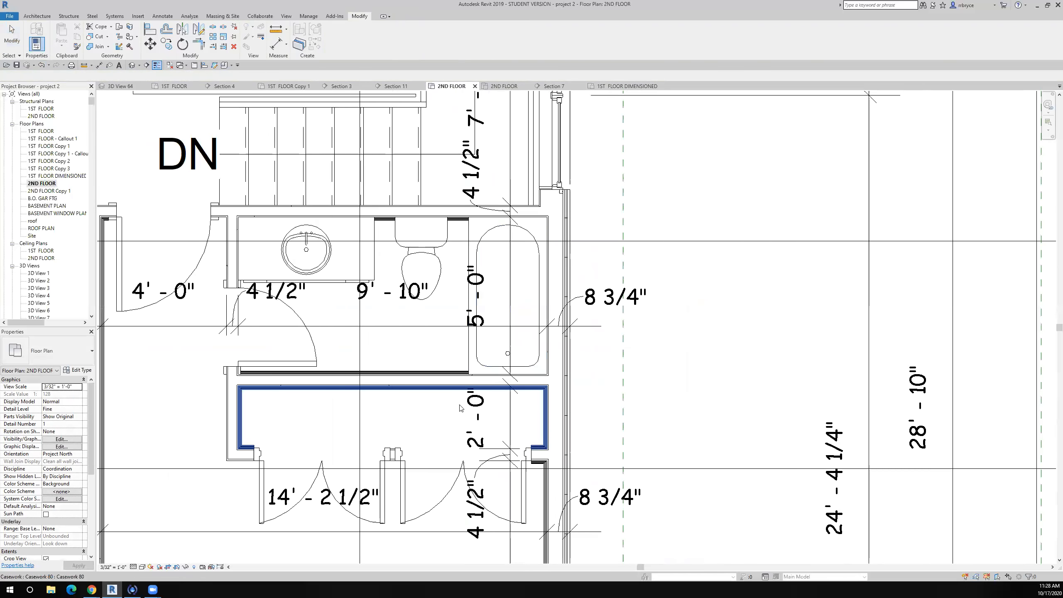
pyautogui.scroll(4, 472, 398)
pyautogui.scroll(-5, 614, 346)
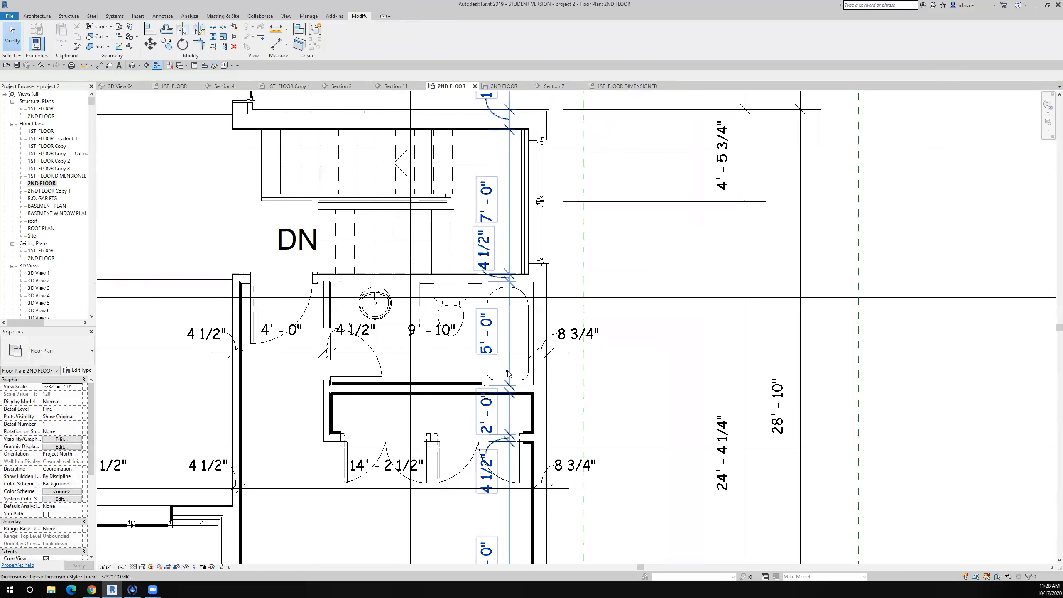
pyautogui.scroll(6, 508, 371)
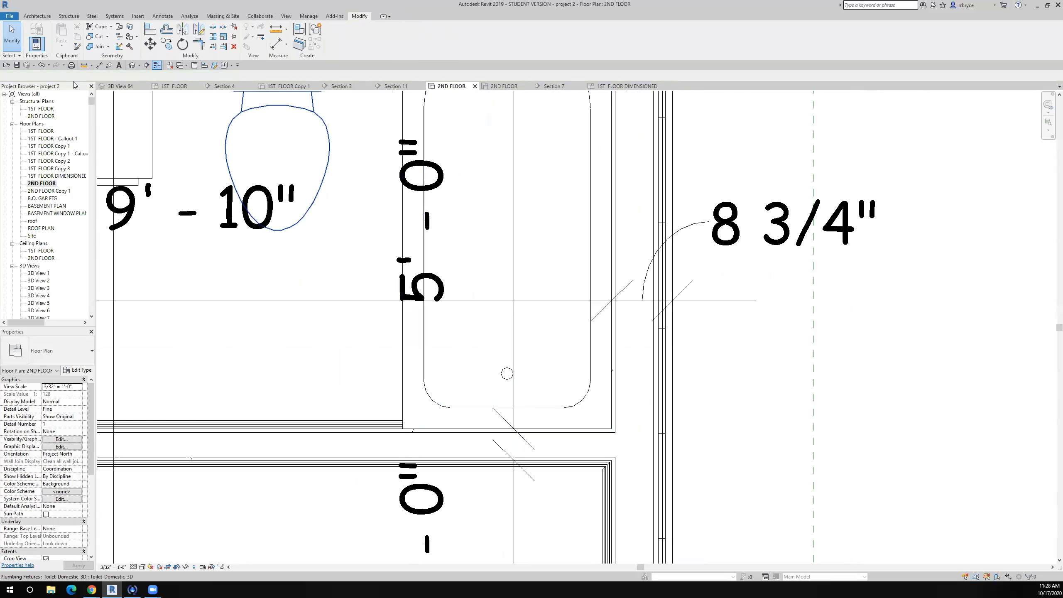
pyautogui.click(99, 65)
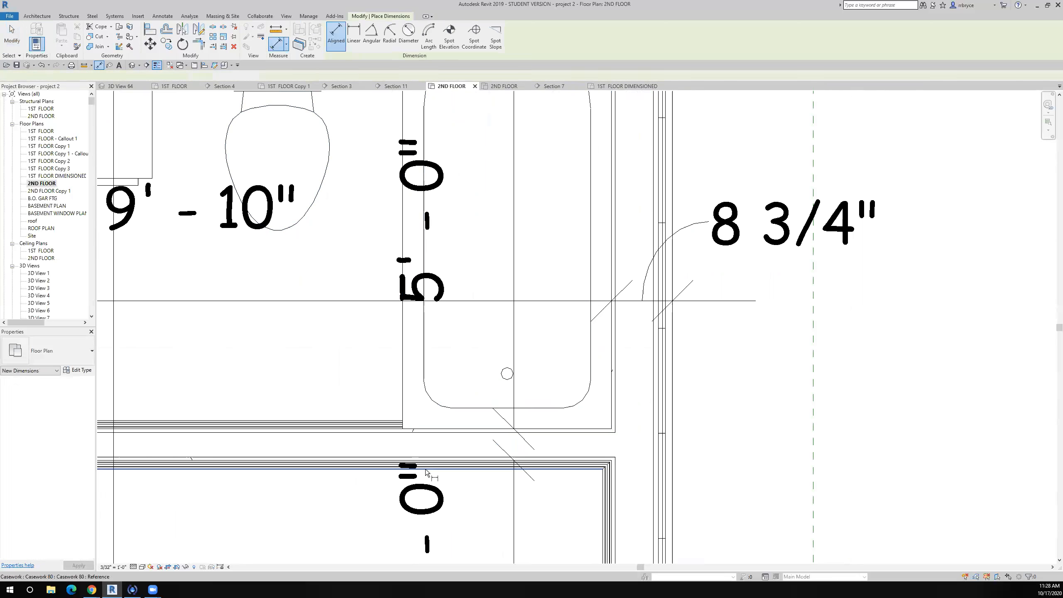
pyautogui.scroll(2, 424, 469)
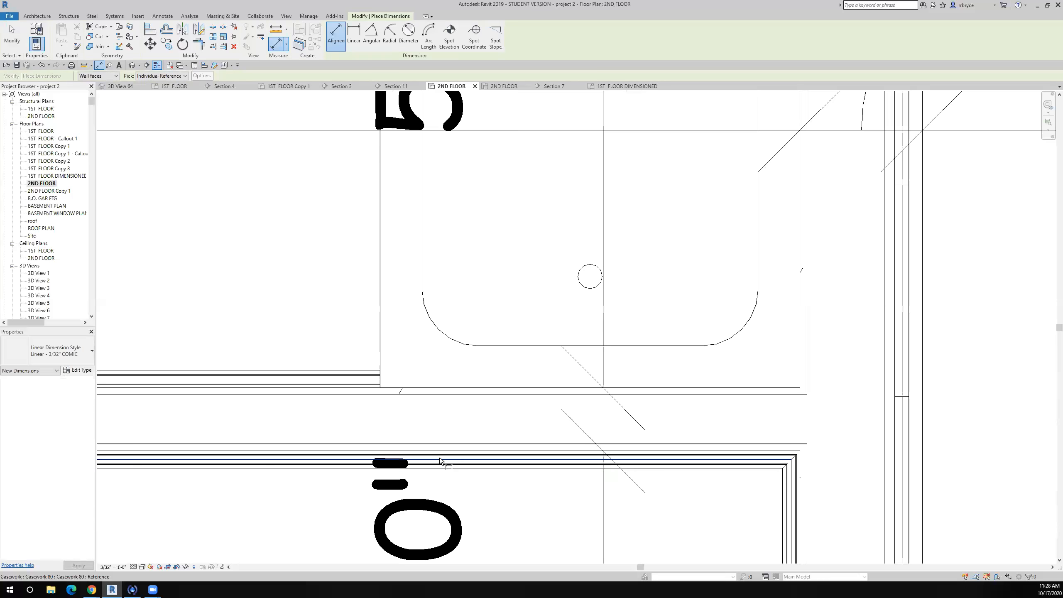
pyautogui.click(469, 386)
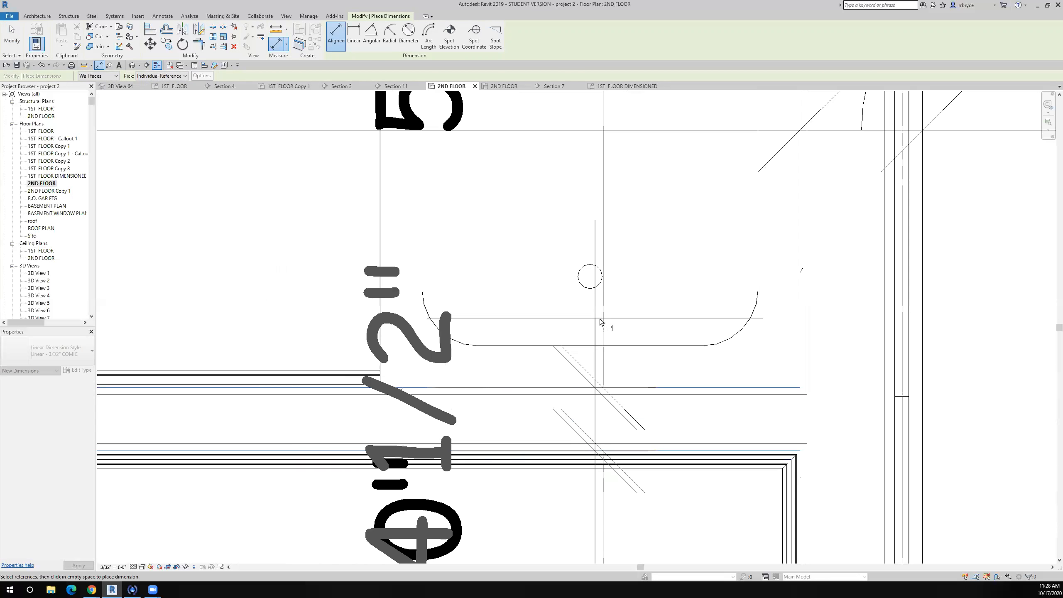
pyautogui.scroll(-2, 523, 423)
pyautogui.click(519, 427)
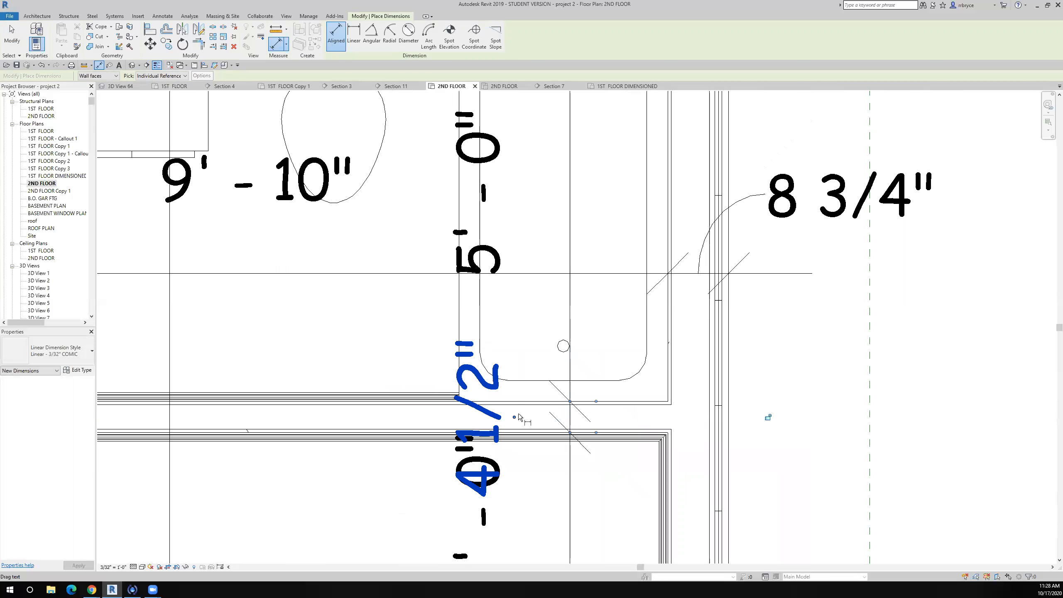
# Move the new wall-thickness text up into the bathroom beside the bathtub, leaving its dimension value unedited.
pyautogui.moveTo(515, 419); pyautogui.dragTo(444, 311)
pyautogui.click(434, 292)
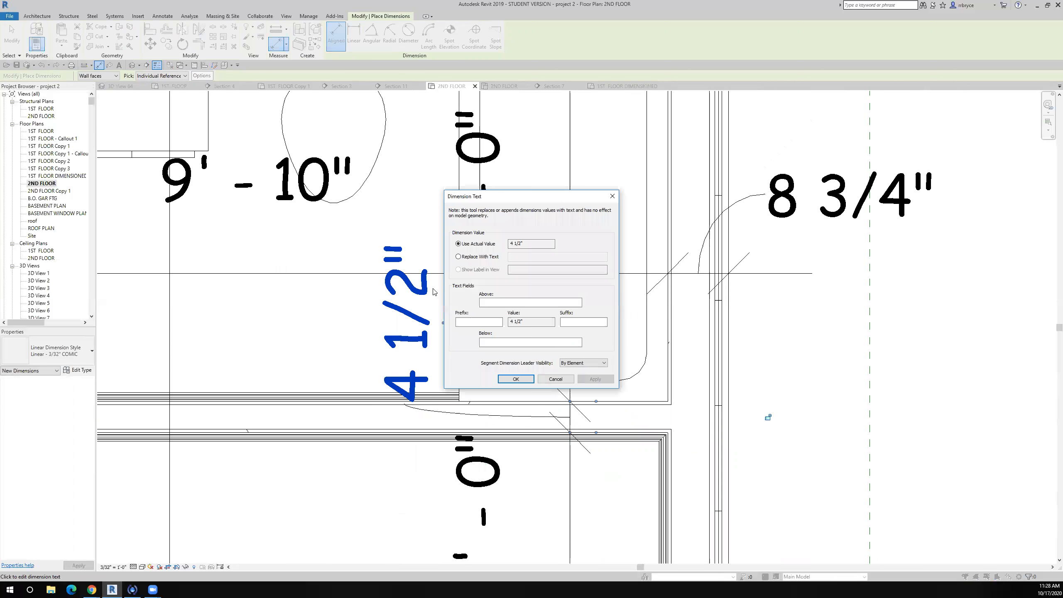
pyautogui.click(565, 381)
pyautogui.scroll(-2, 512, 494)
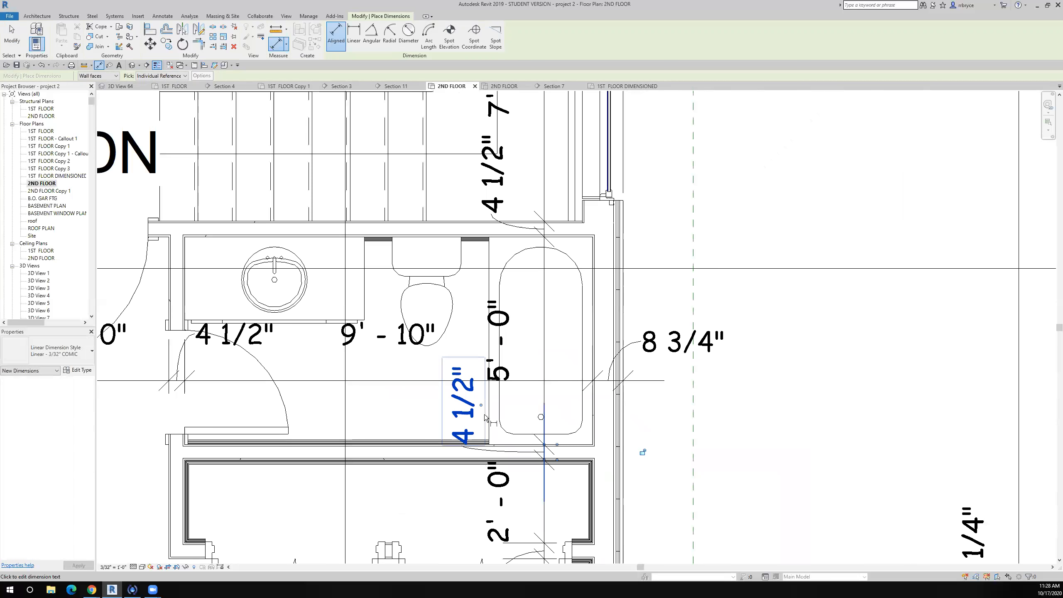
pyautogui.scroll(-2, 494, 456)
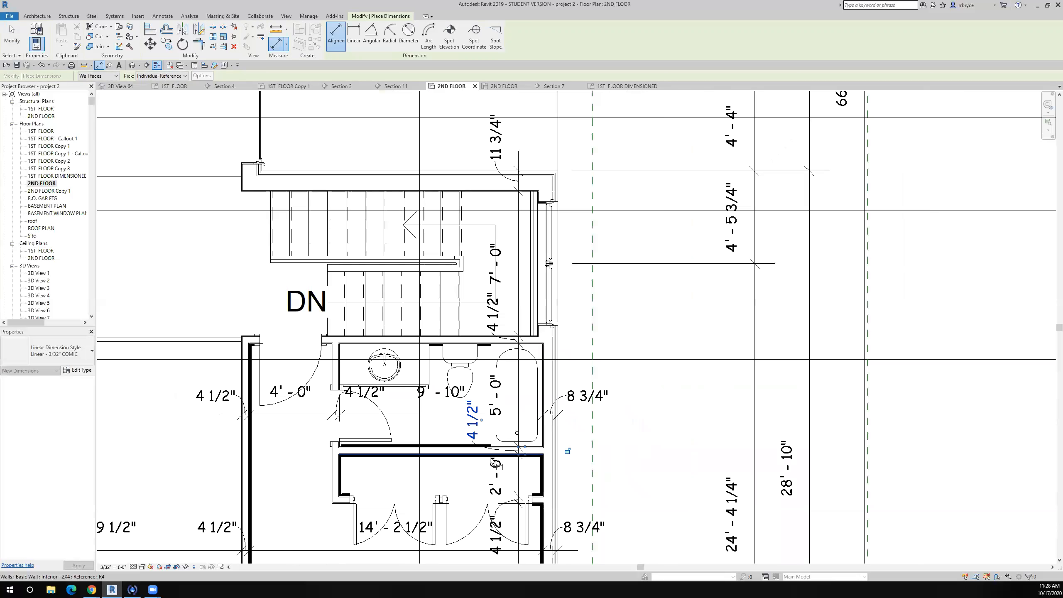
pyautogui.scroll(-2, 494, 464)
pyautogui.scroll(-3, 487, 473)
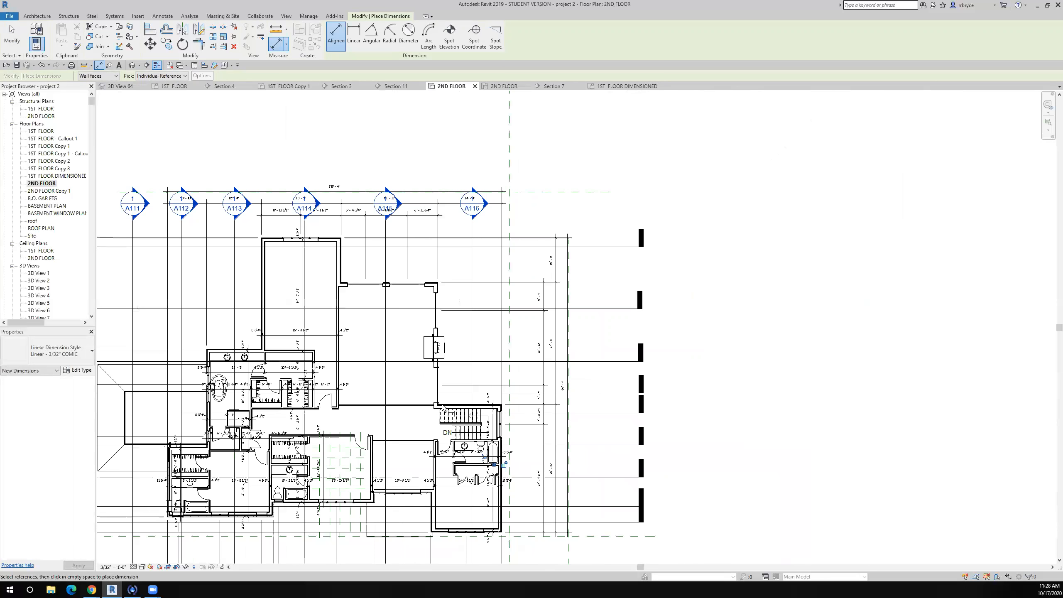